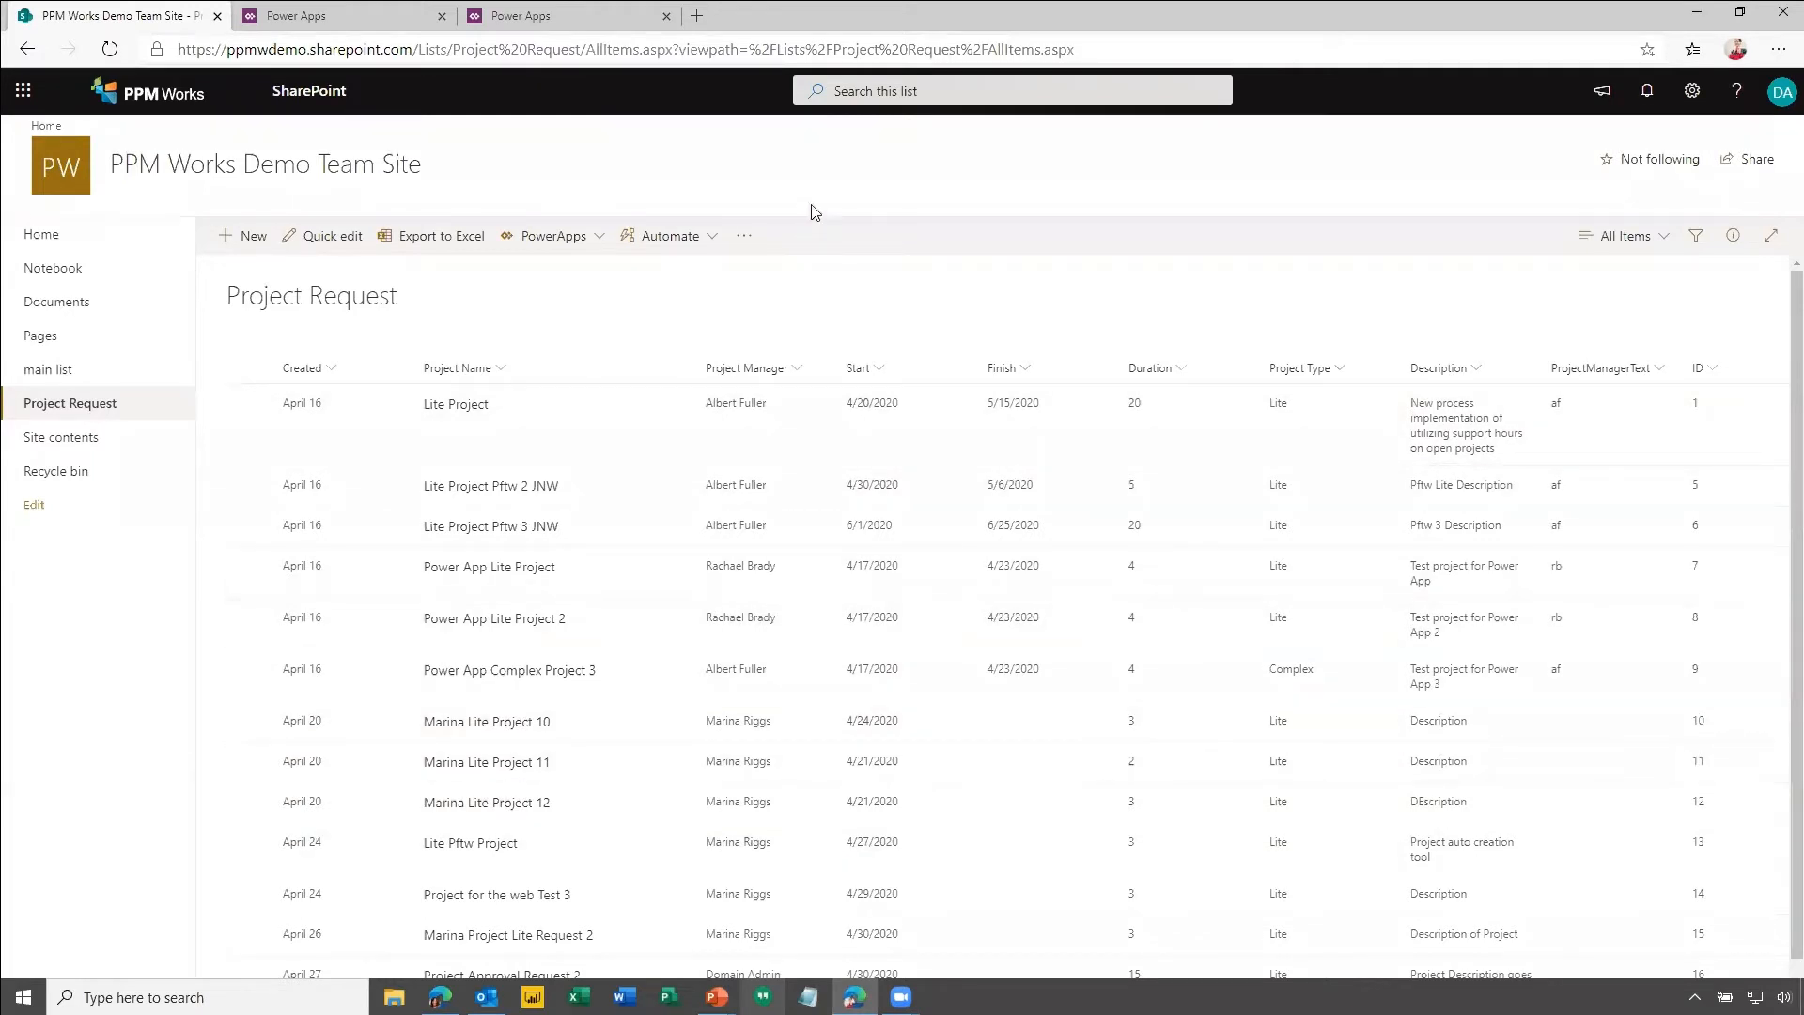
Switch to Power Apps and create a blank tablet canvas app named "Project Request App For Webinar", signing in with the domain admin account and skipping the welcome.
click(342, 15)
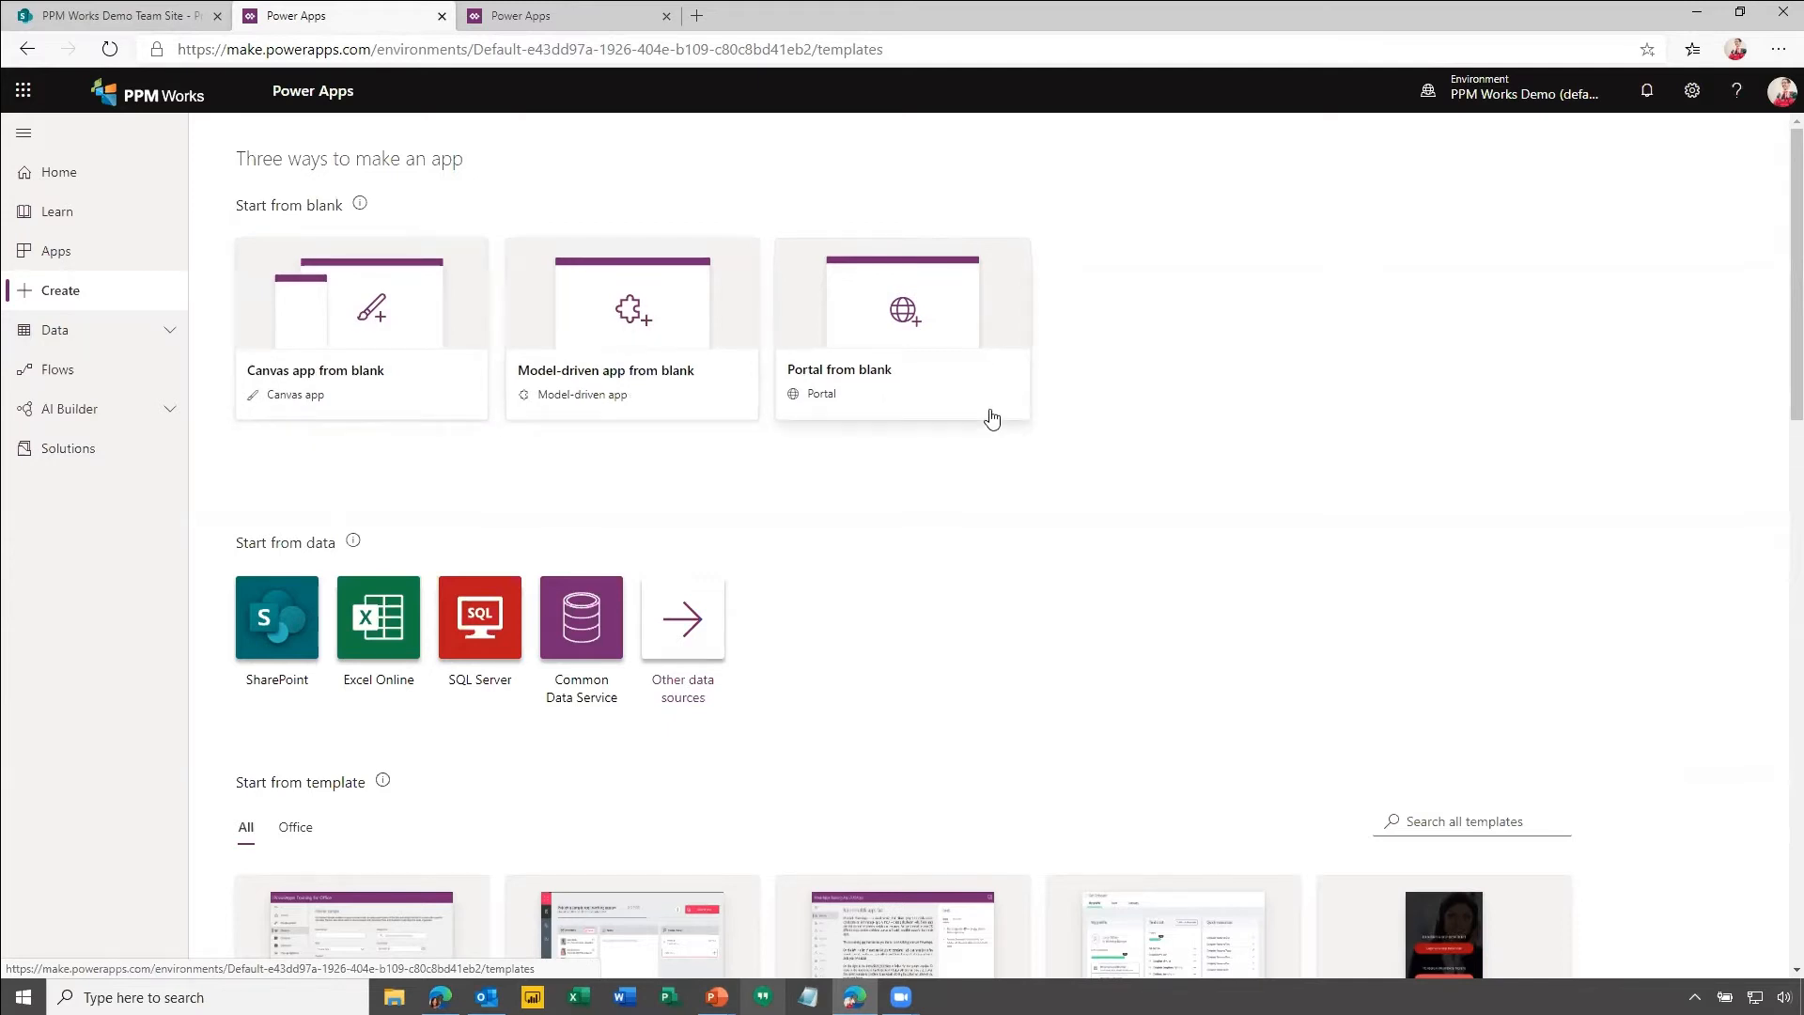
click(360, 385)
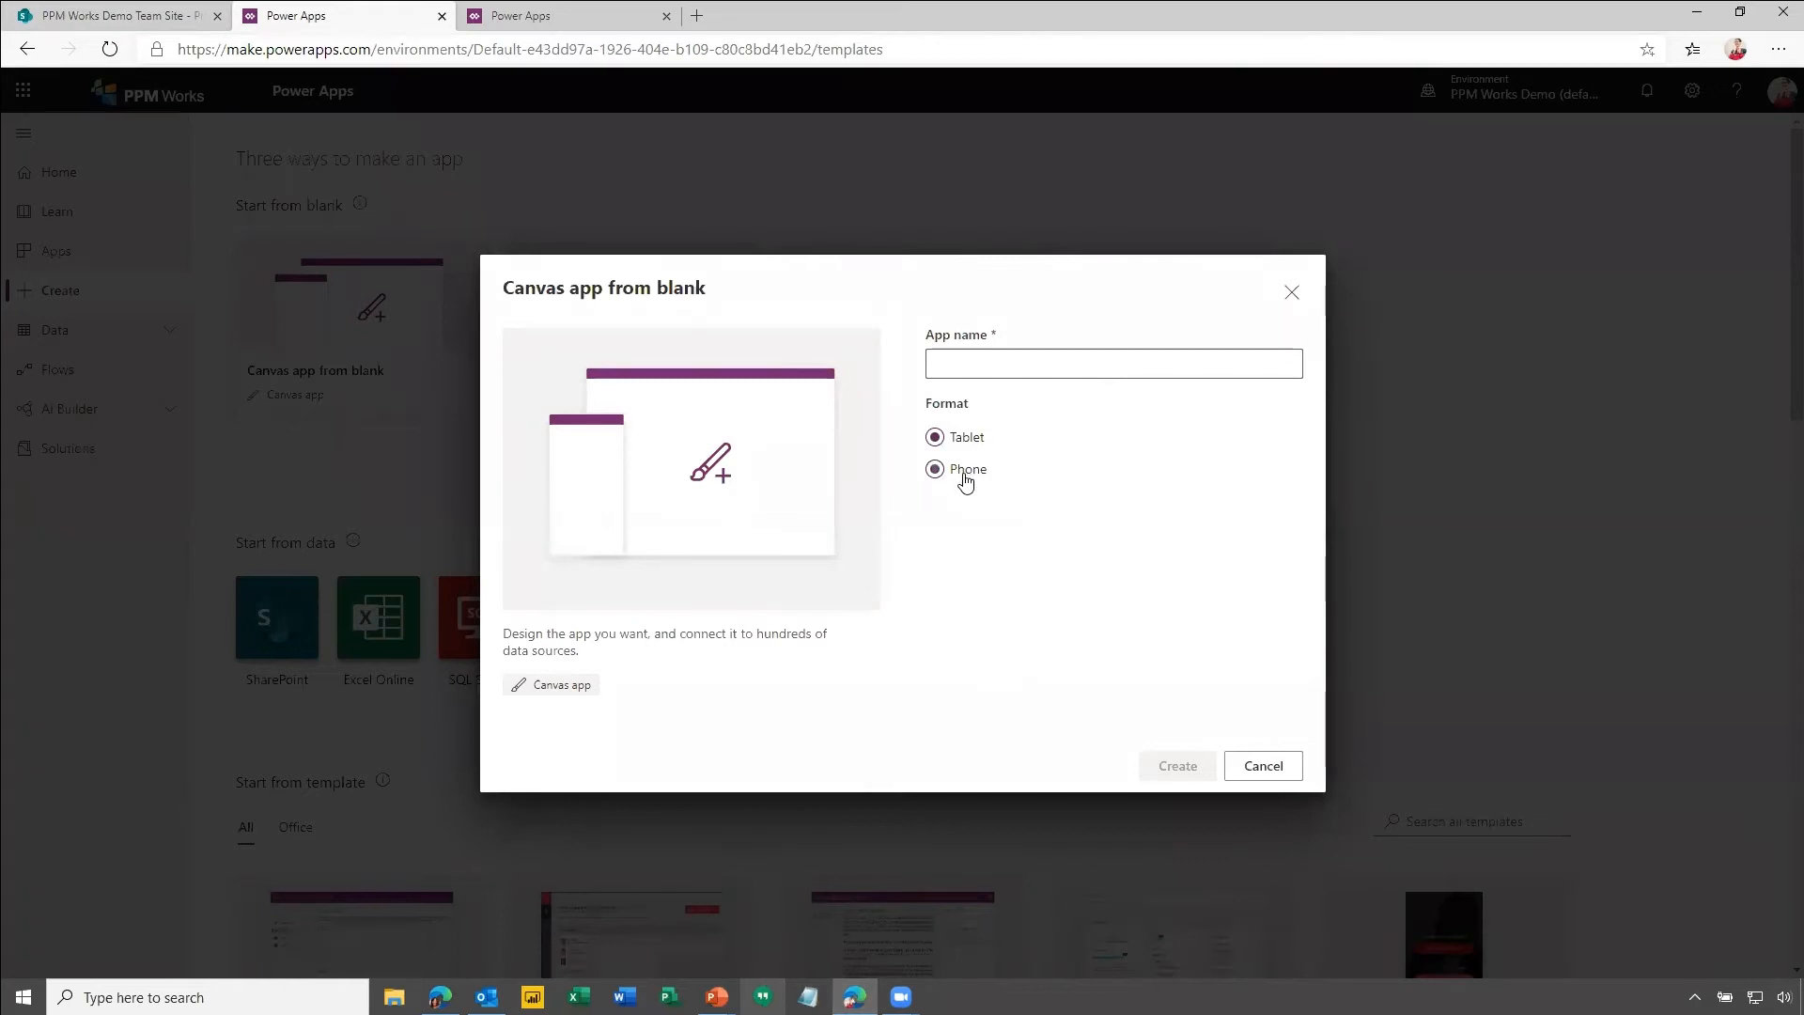
click(976, 366)
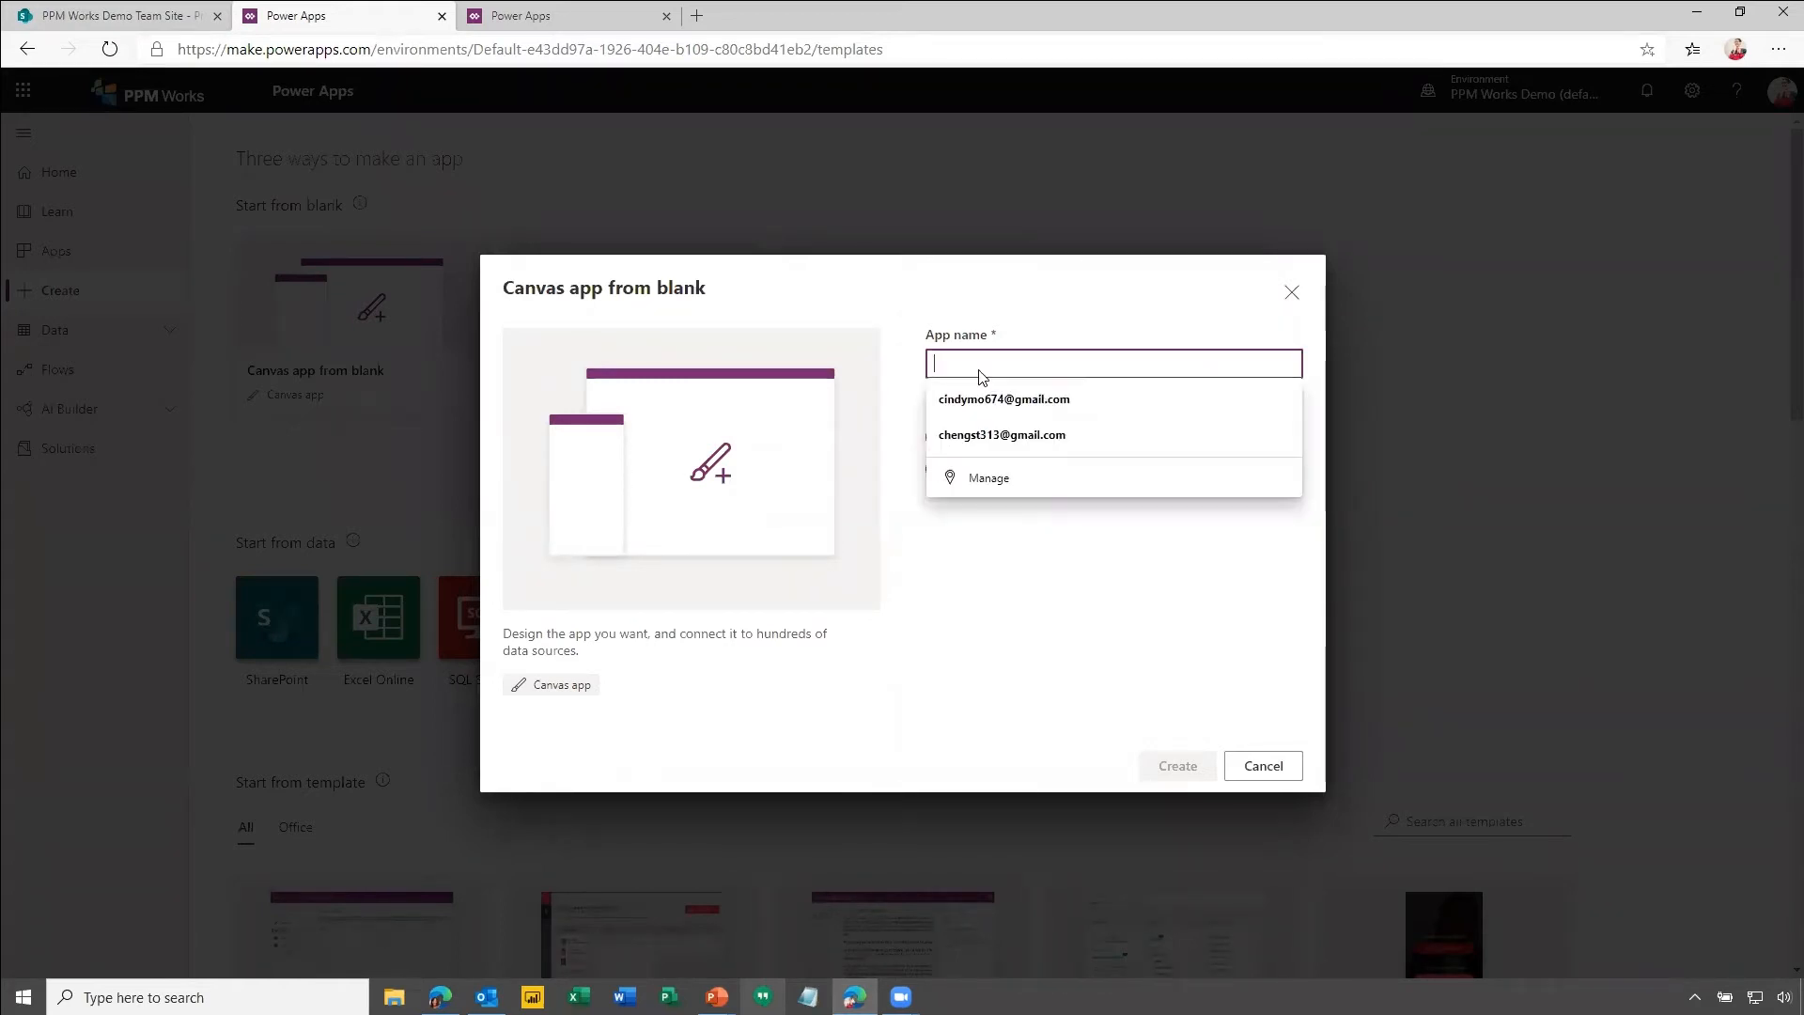
text(Project Requsest App For Webinar)
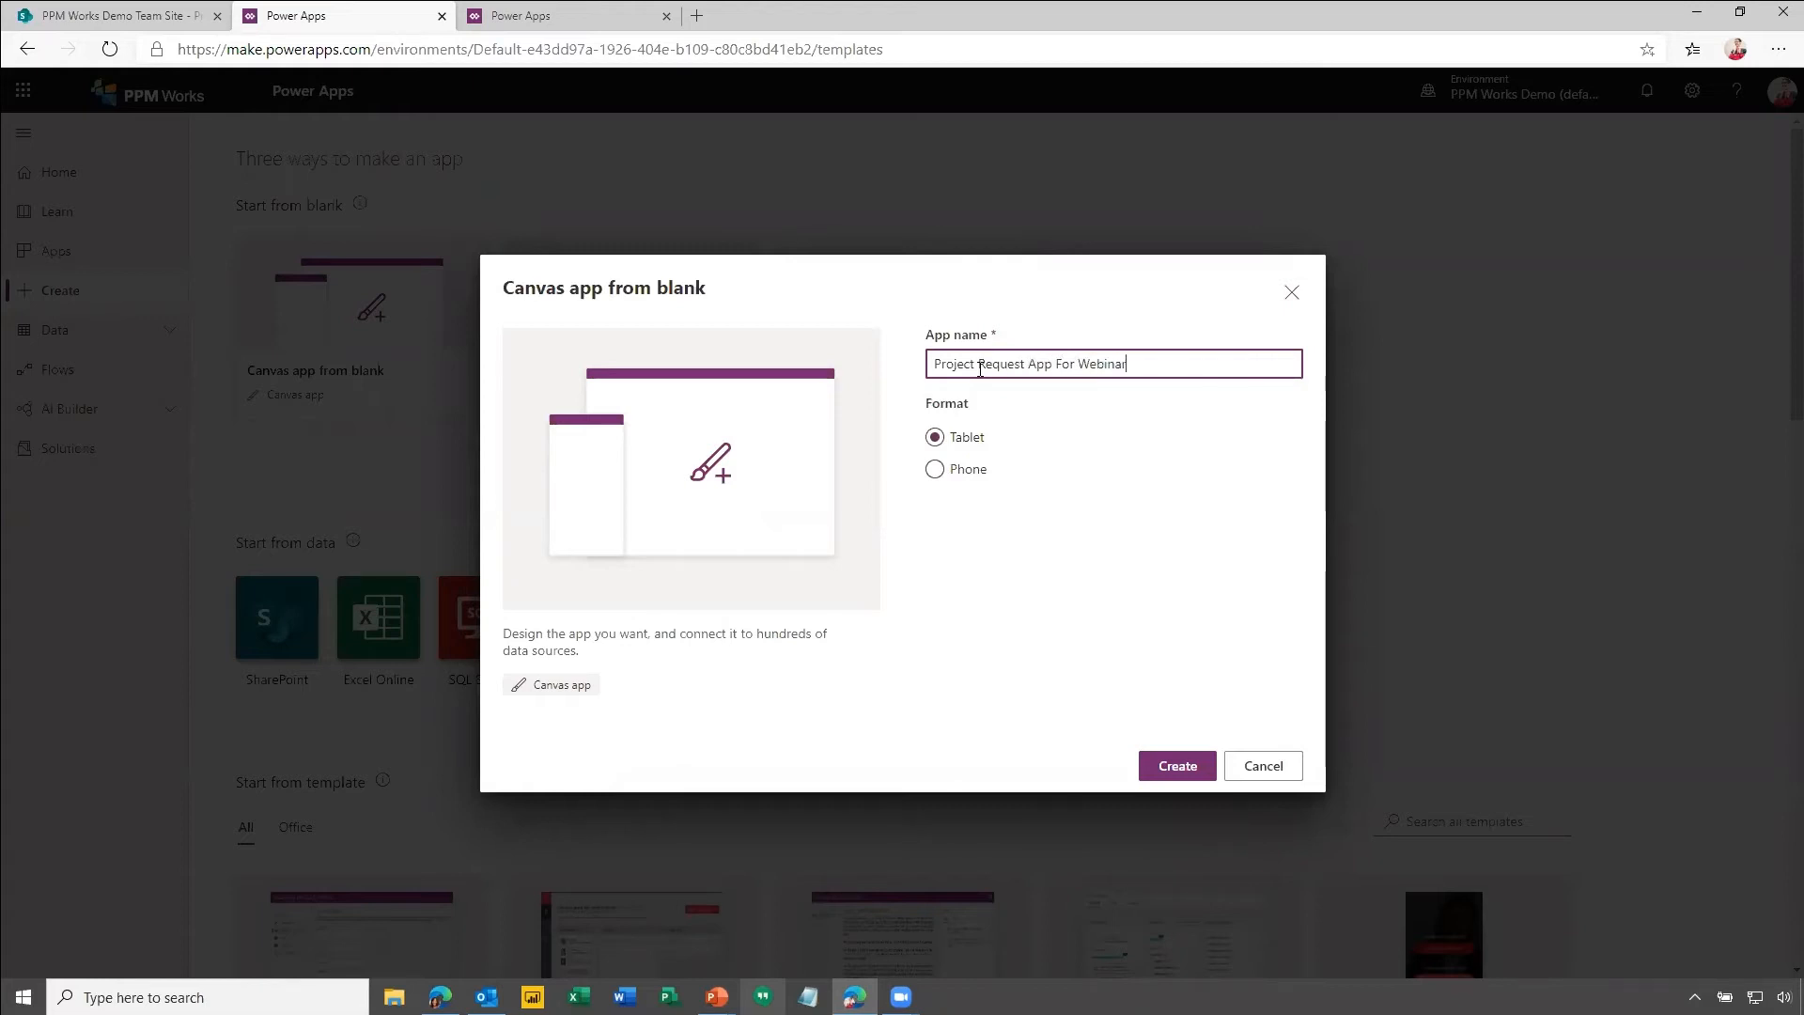
click(1165, 765)
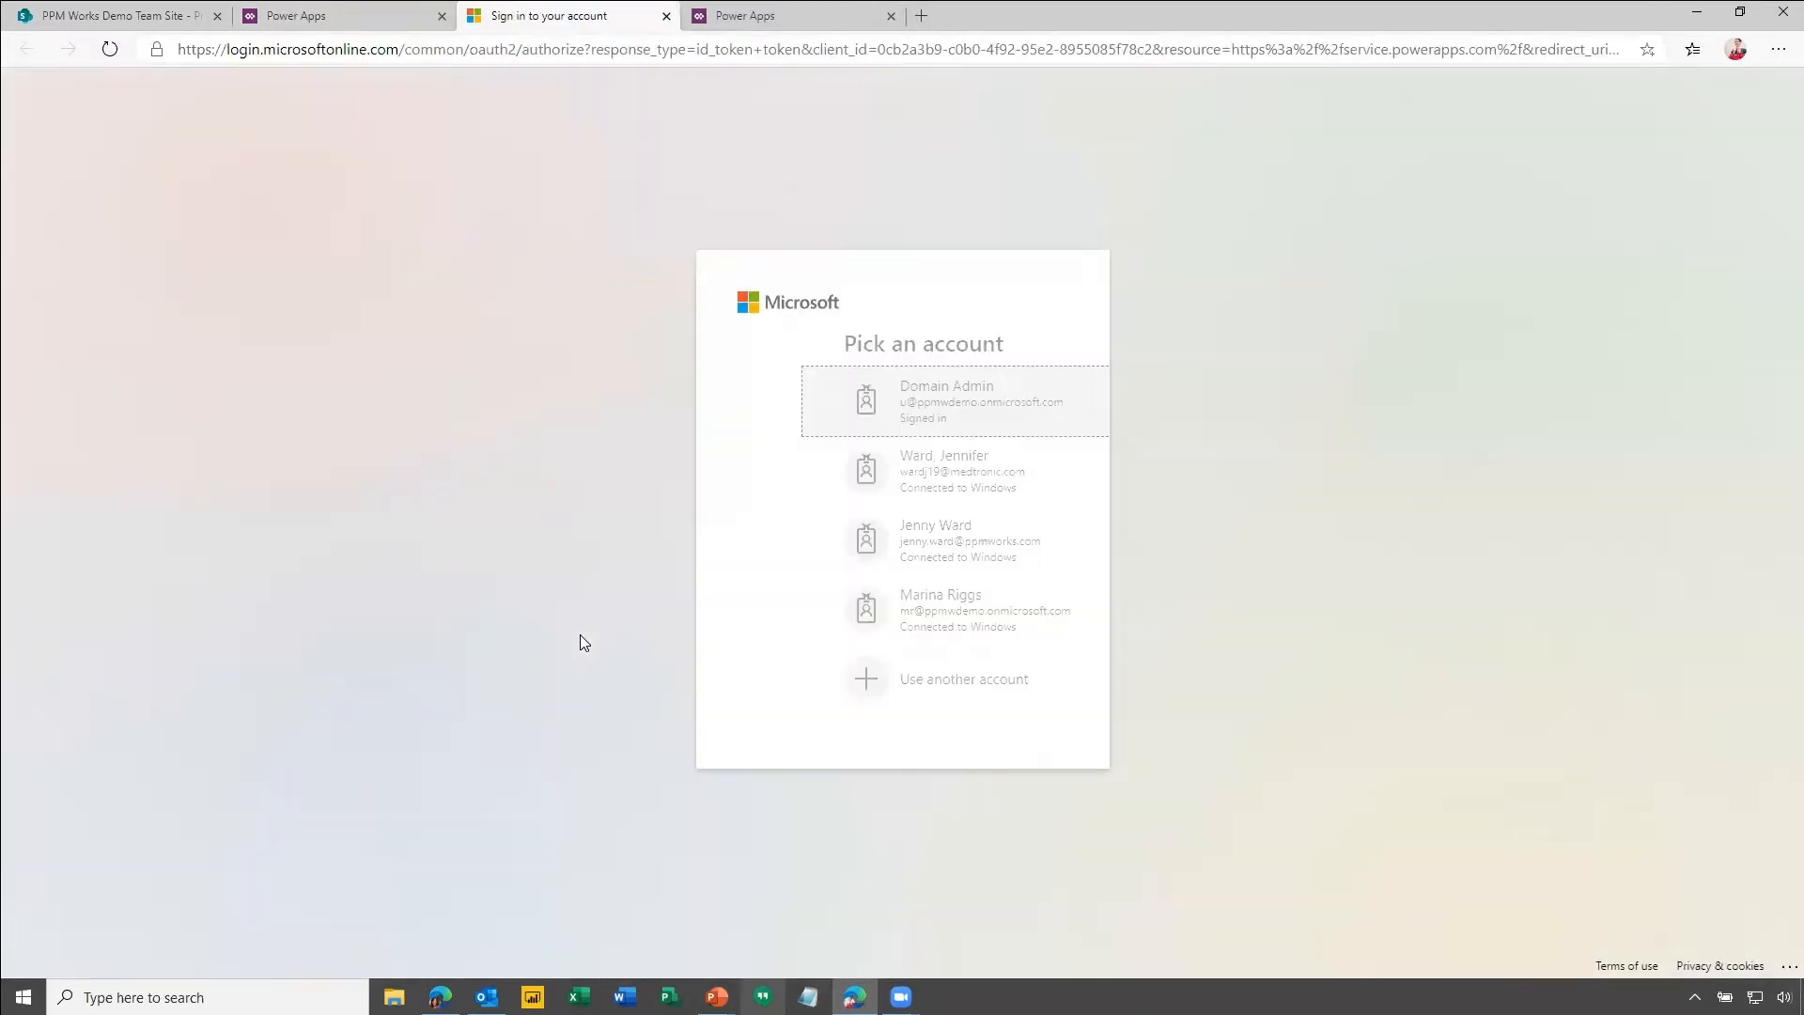
click(893, 393)
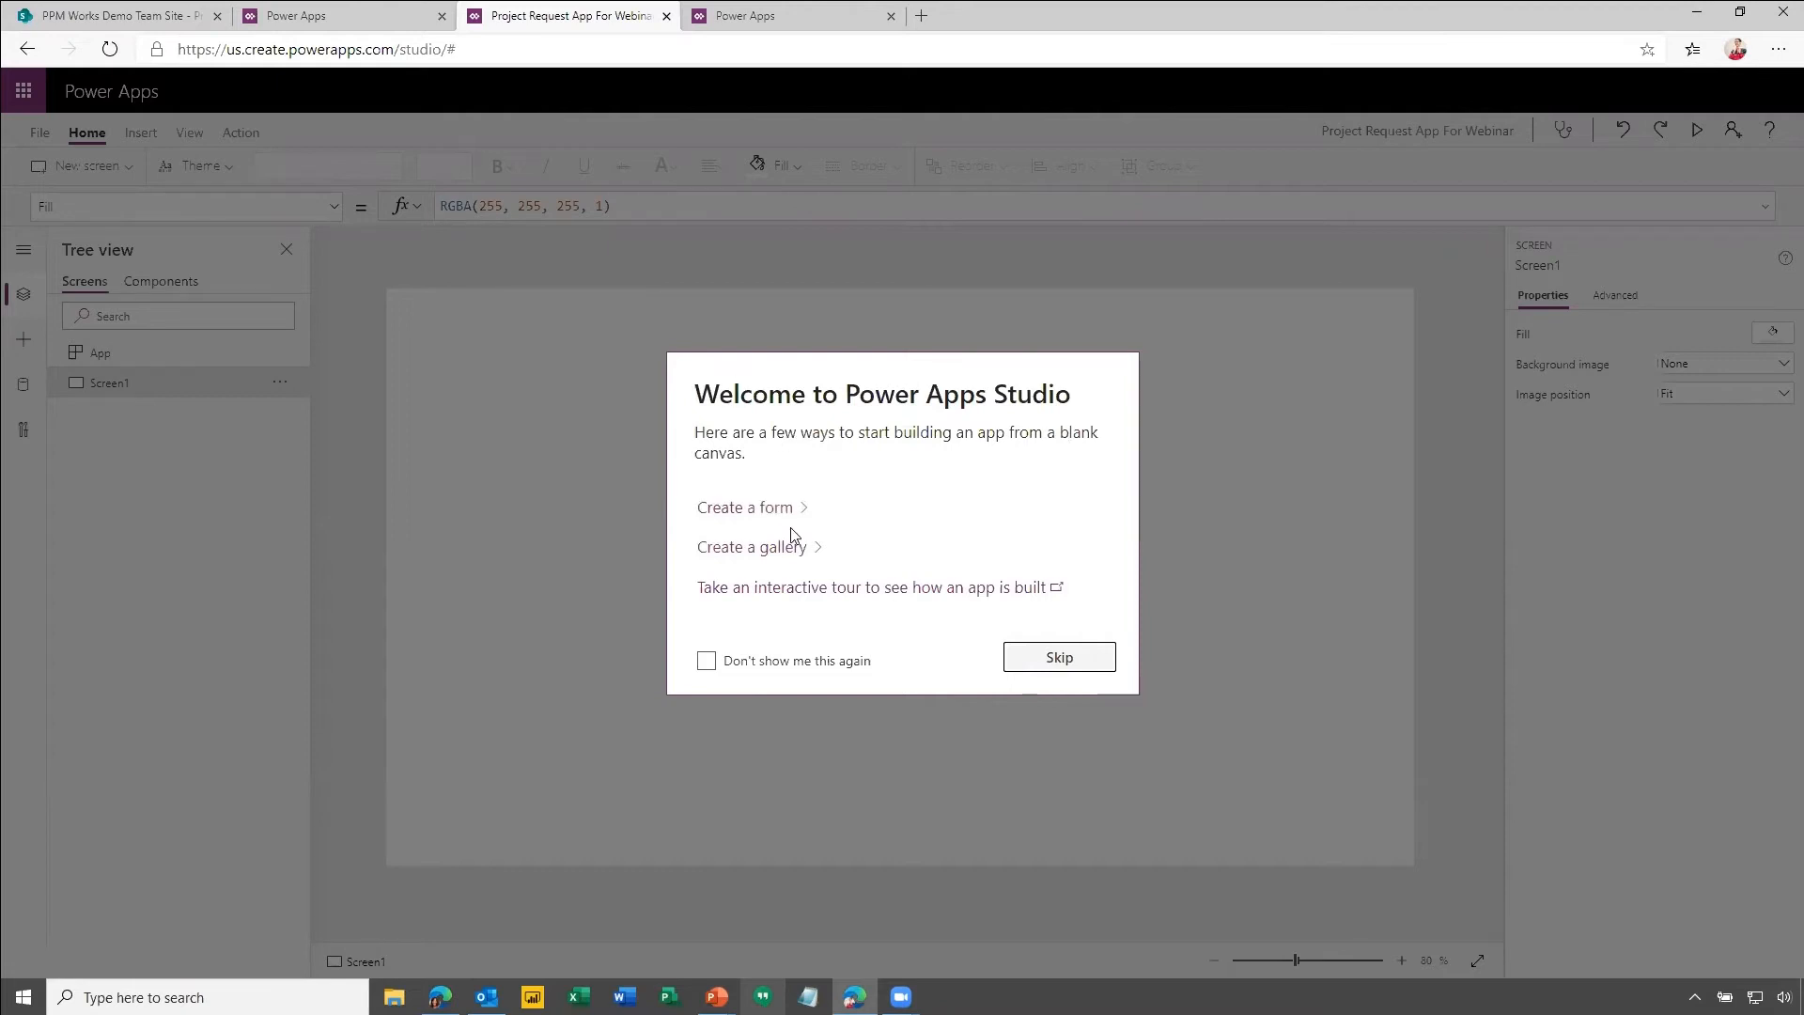
click(1059, 658)
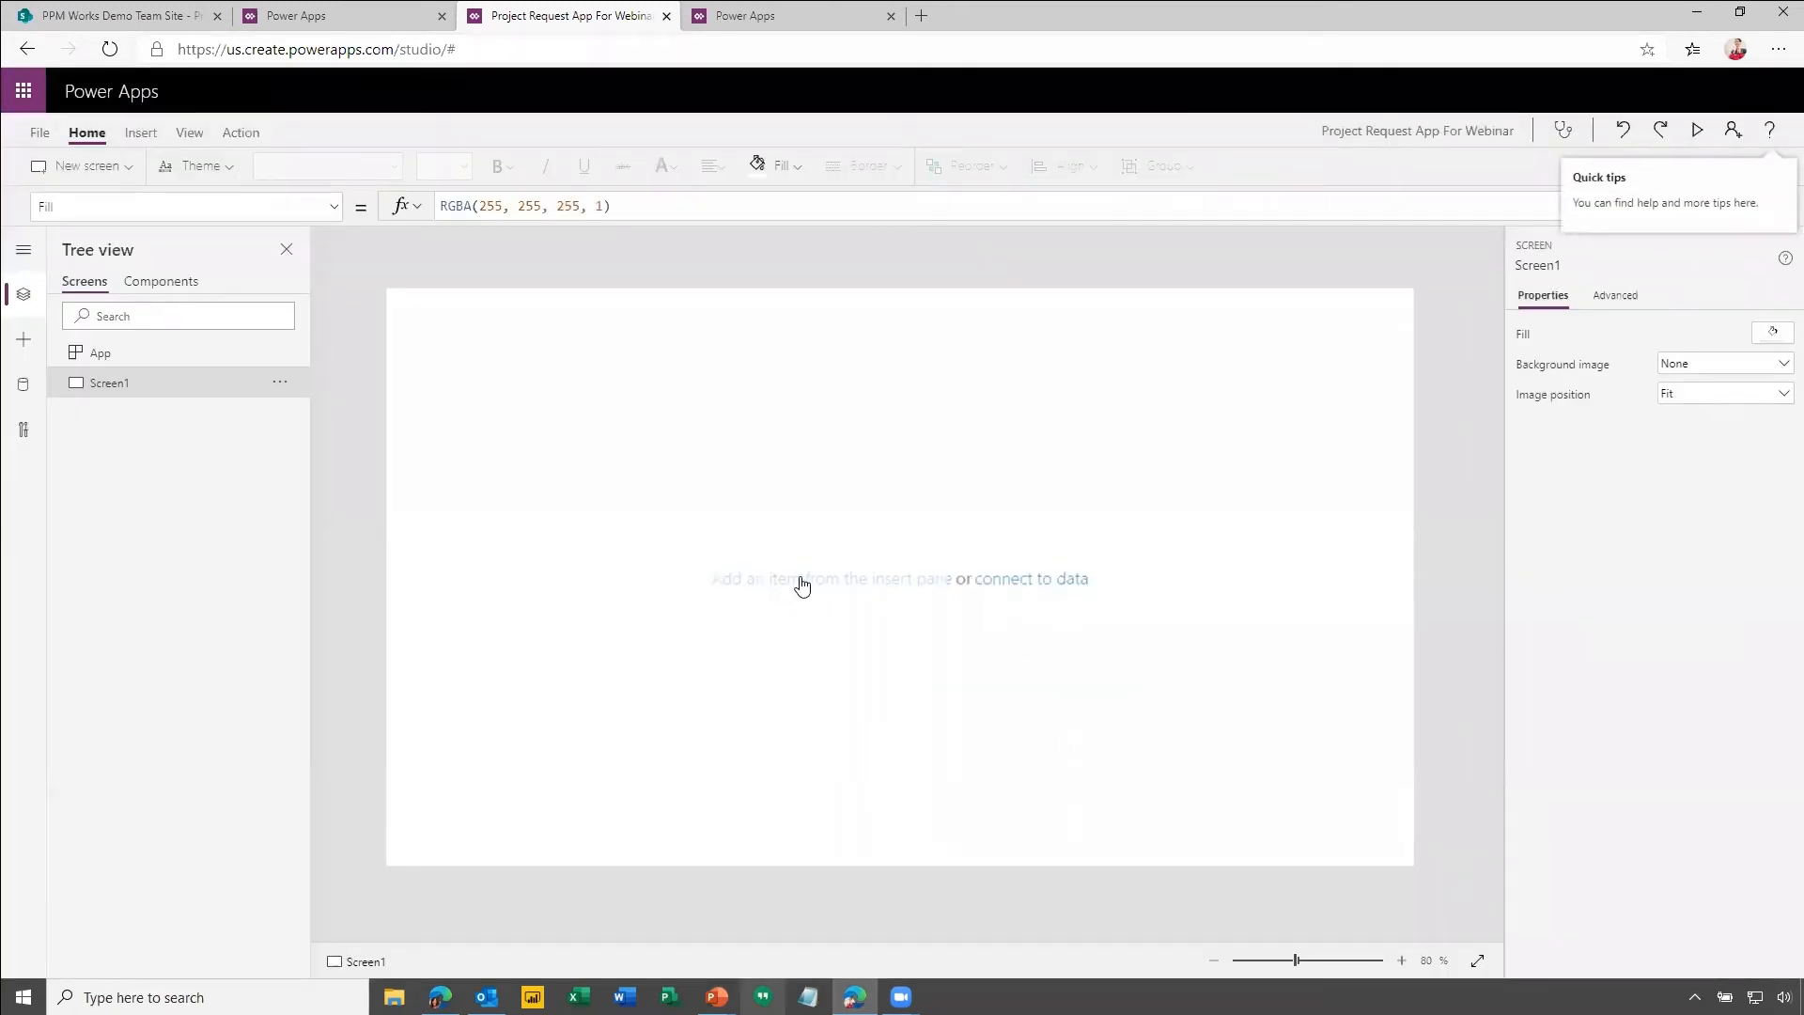
Insert an edit form on the blank screen and enlarge it to about 1291 by 707.
click(801, 580)
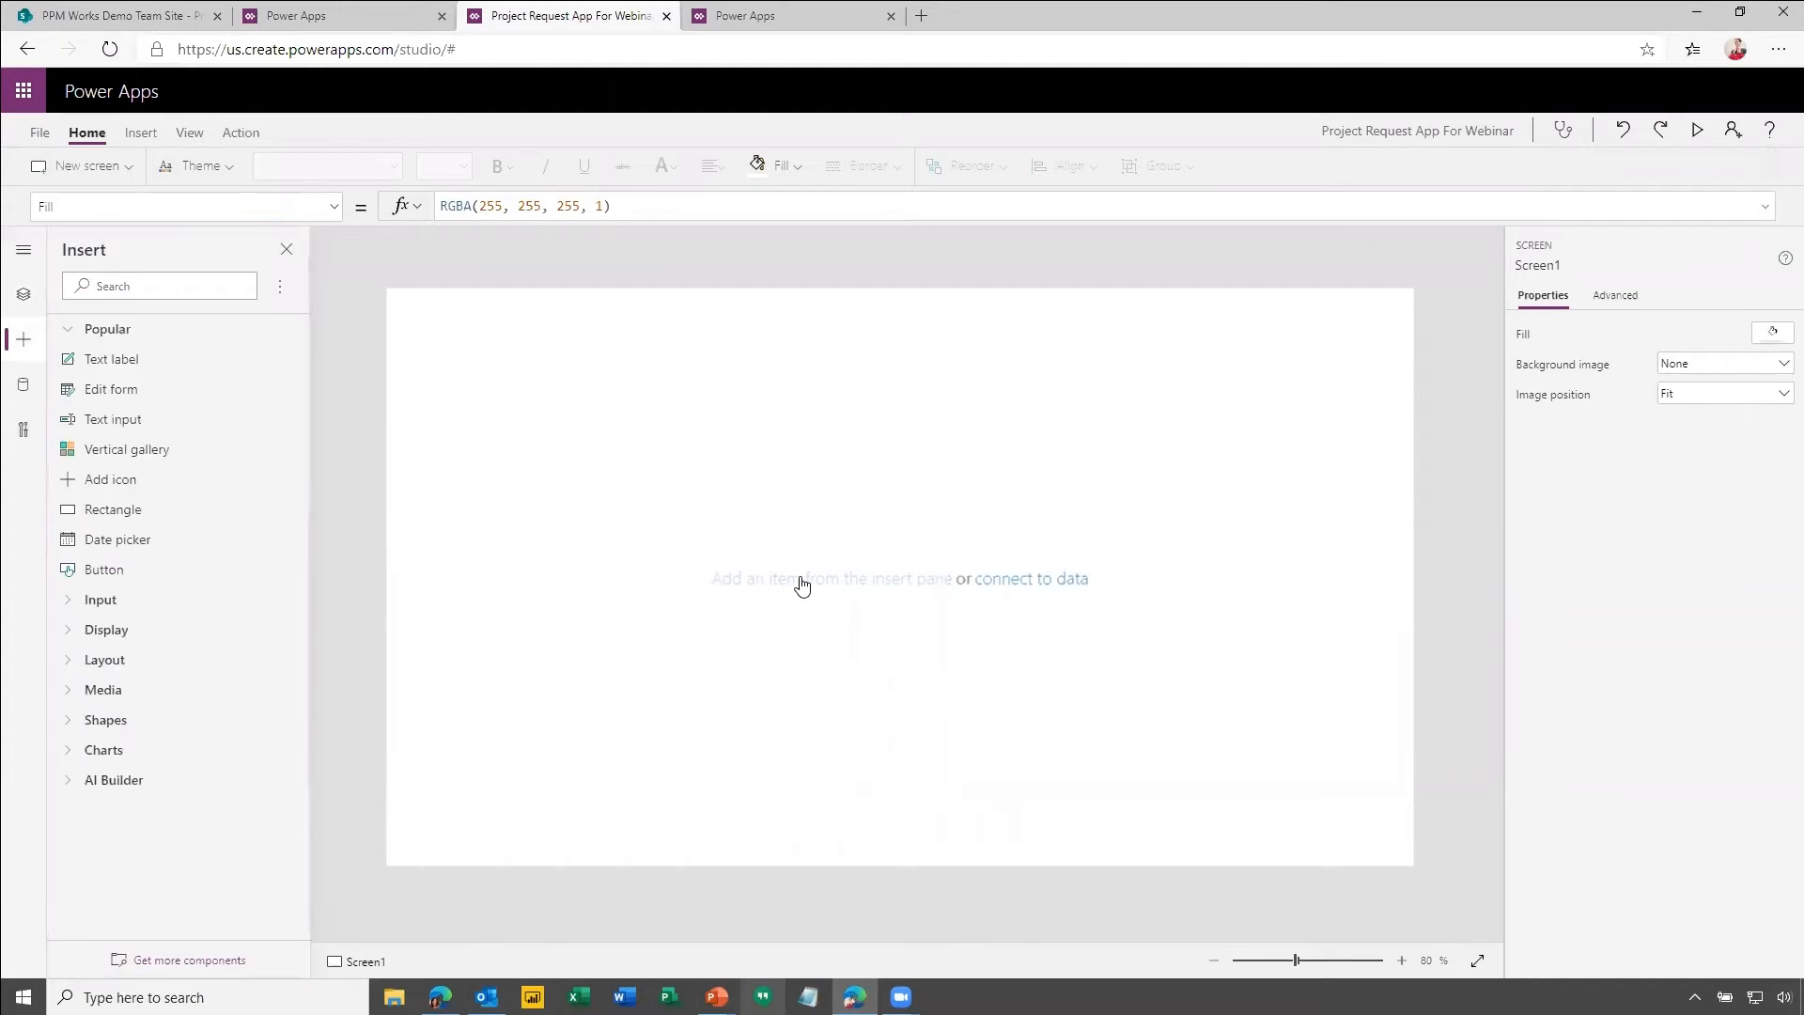
click(158, 389)
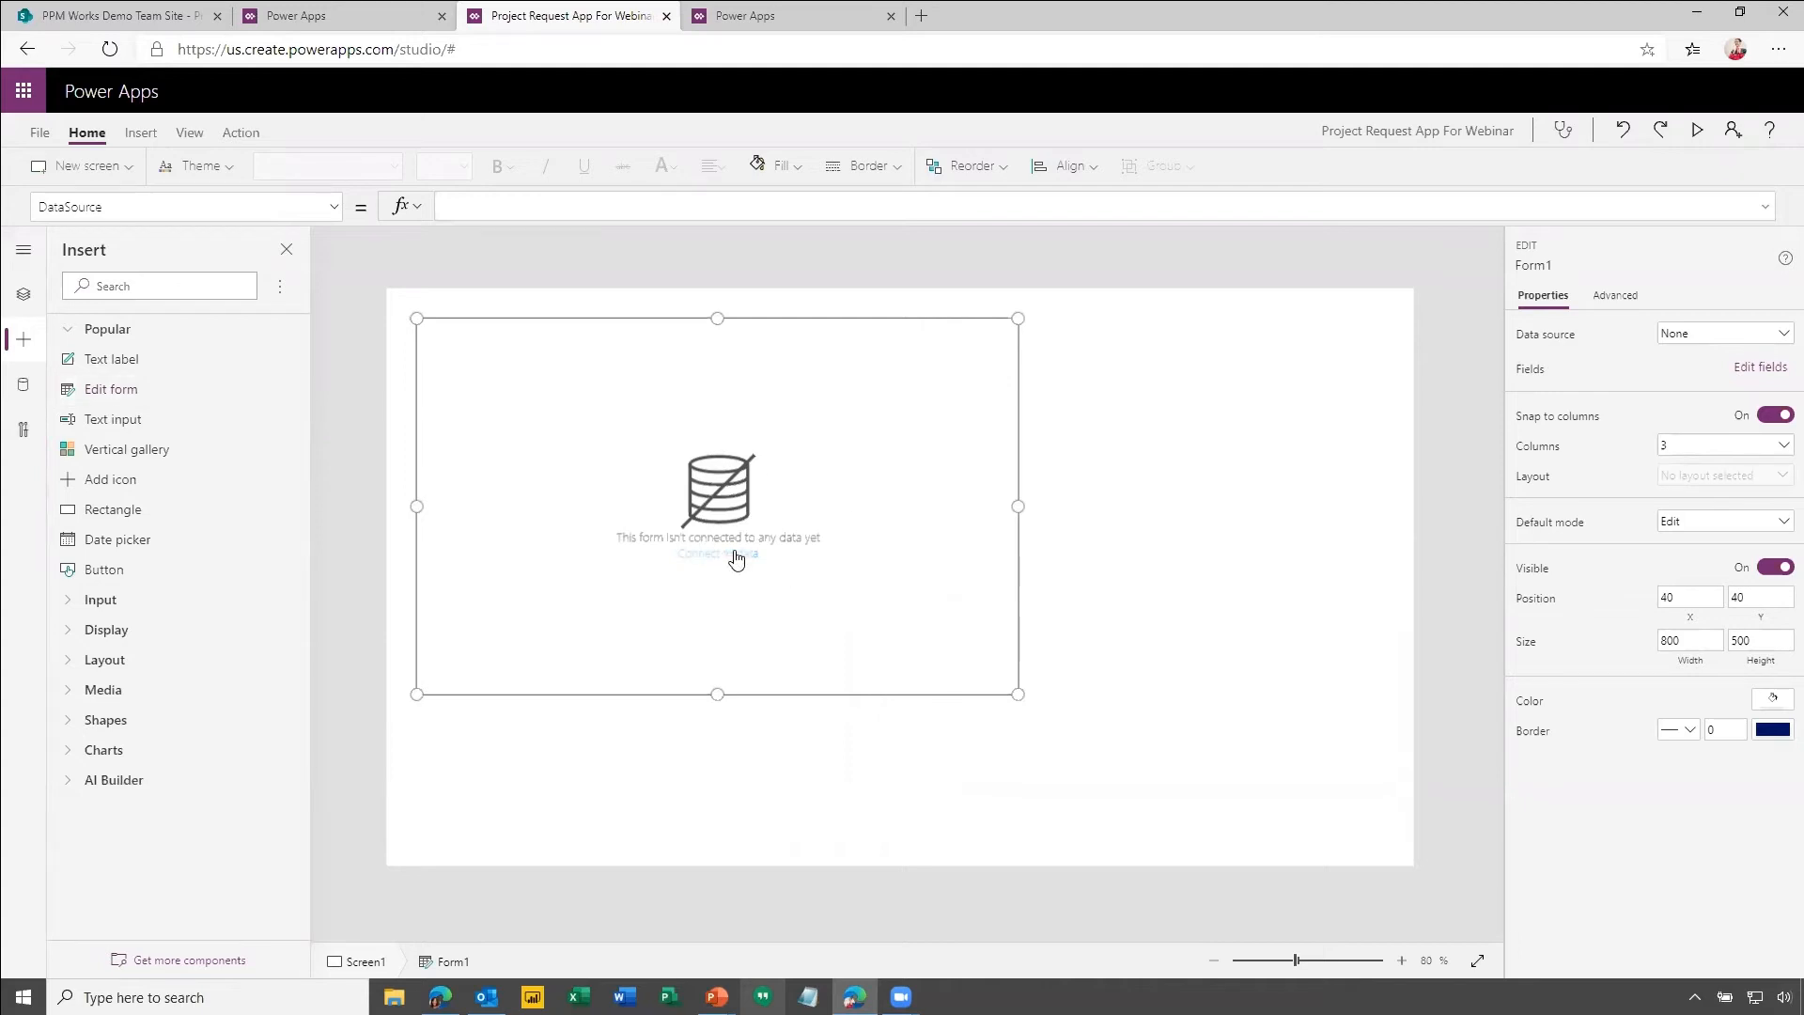
drag(1017, 693, 1387, 852)
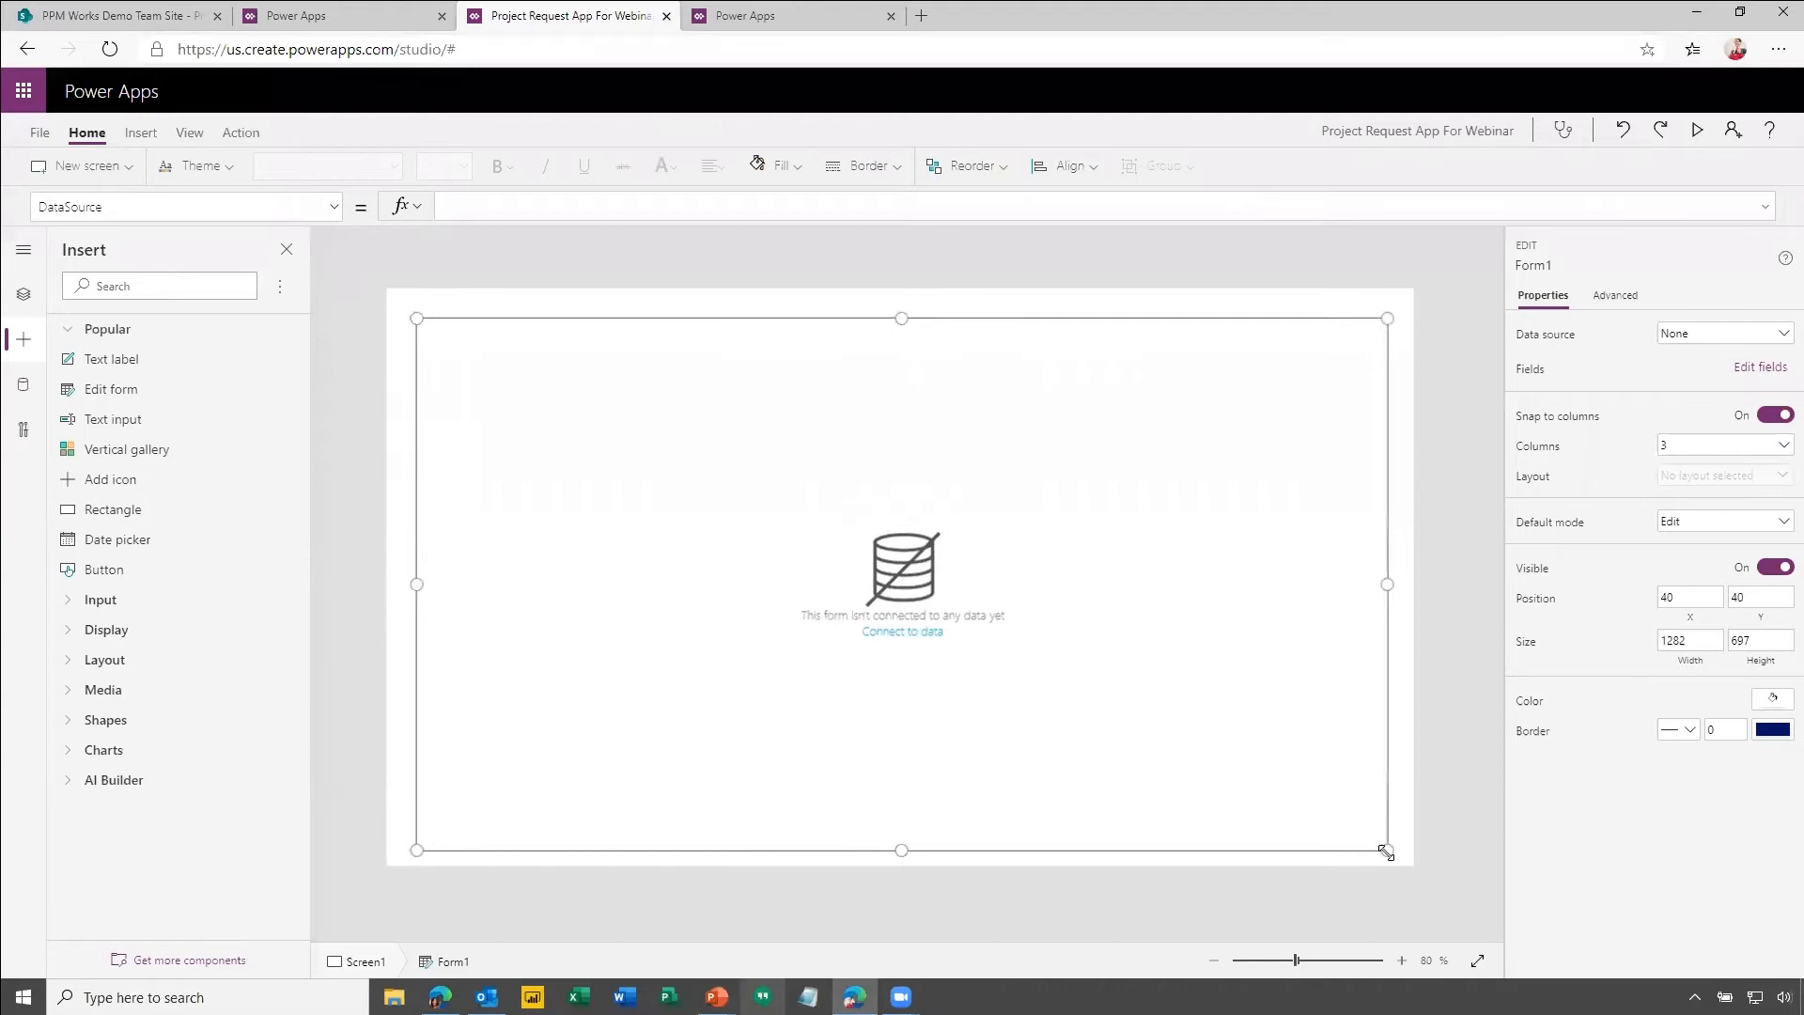
Connect the app to the Project Request list on the PPM Works Demo Team Site through the existing SharePoint connection.
click(904, 632)
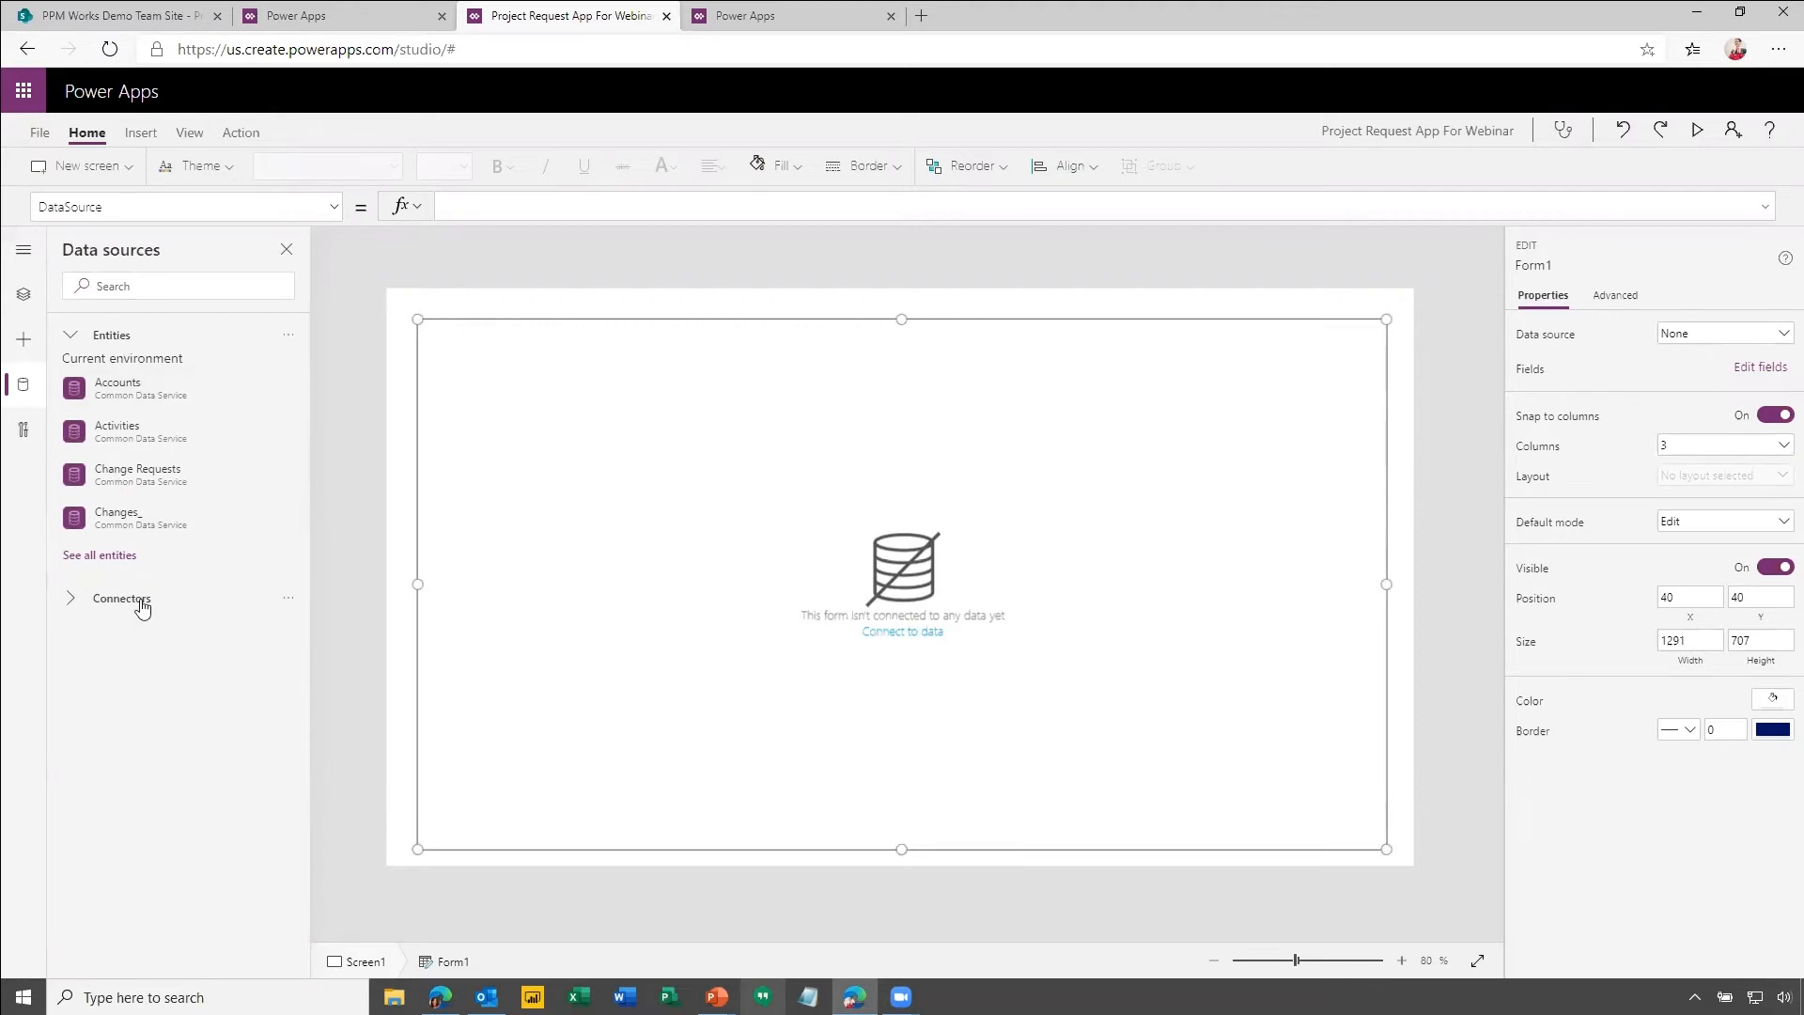
mouse_move(109, 538)
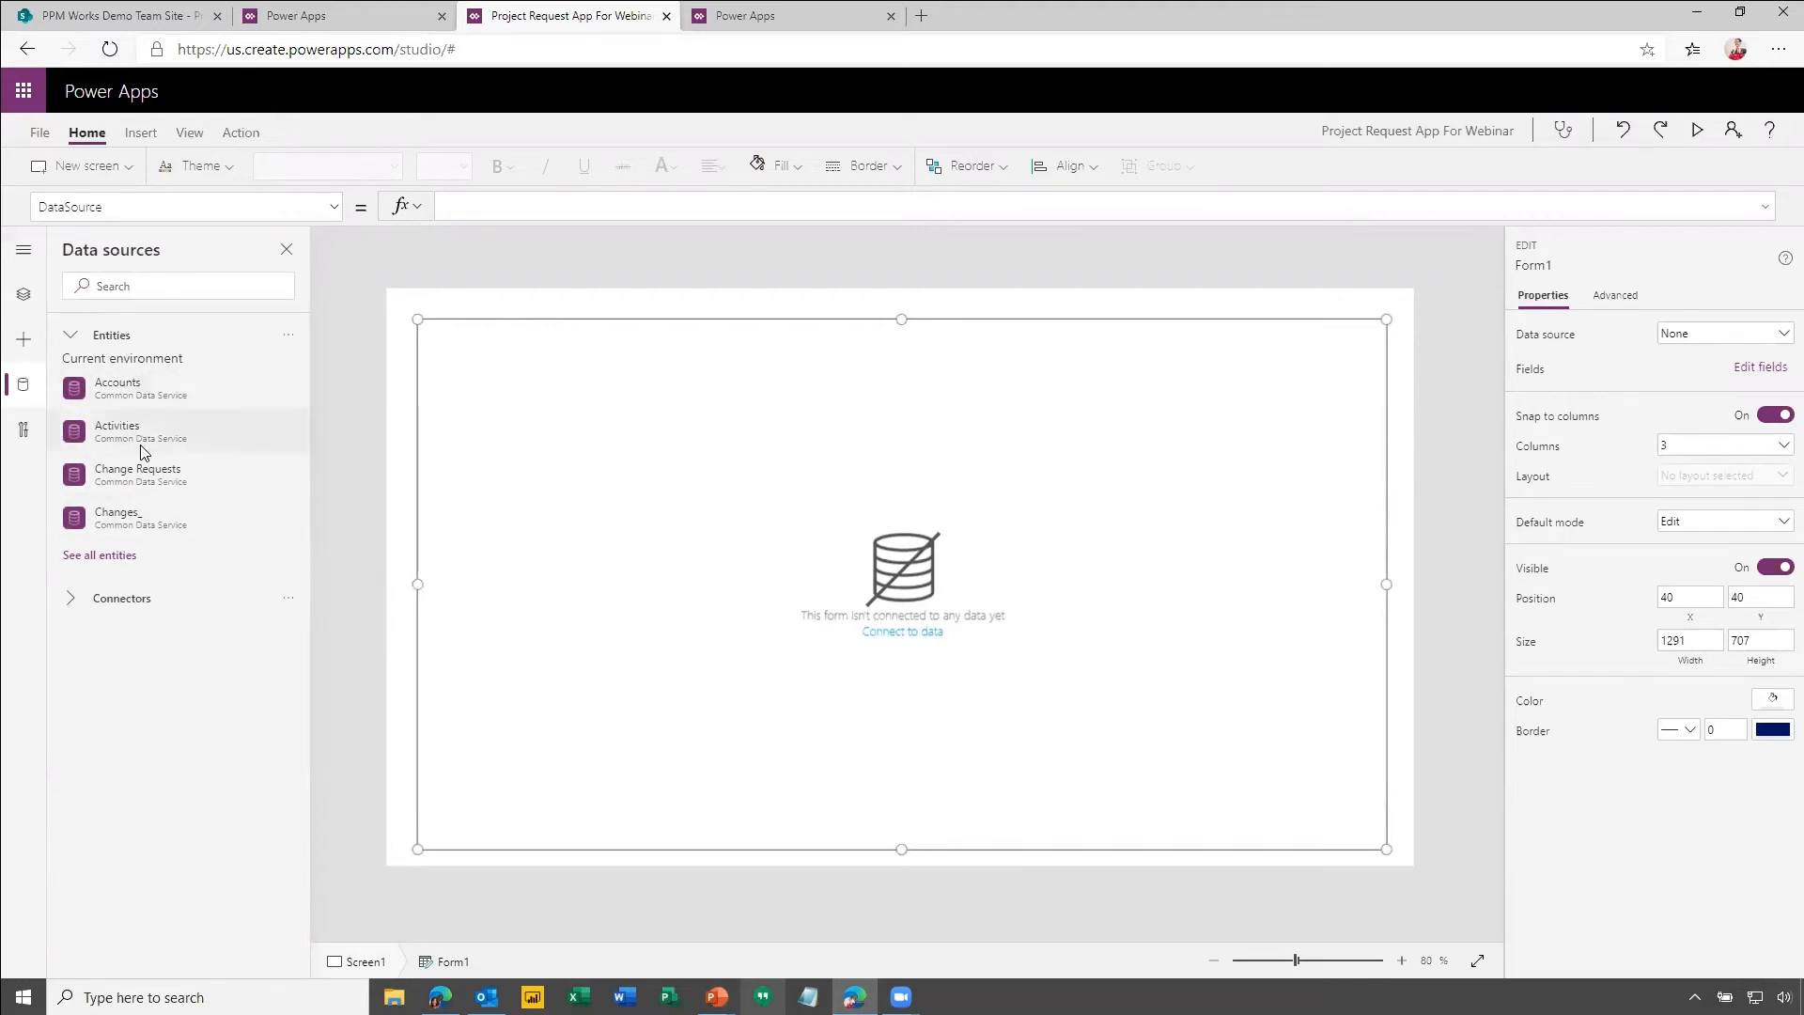
click(166, 294)
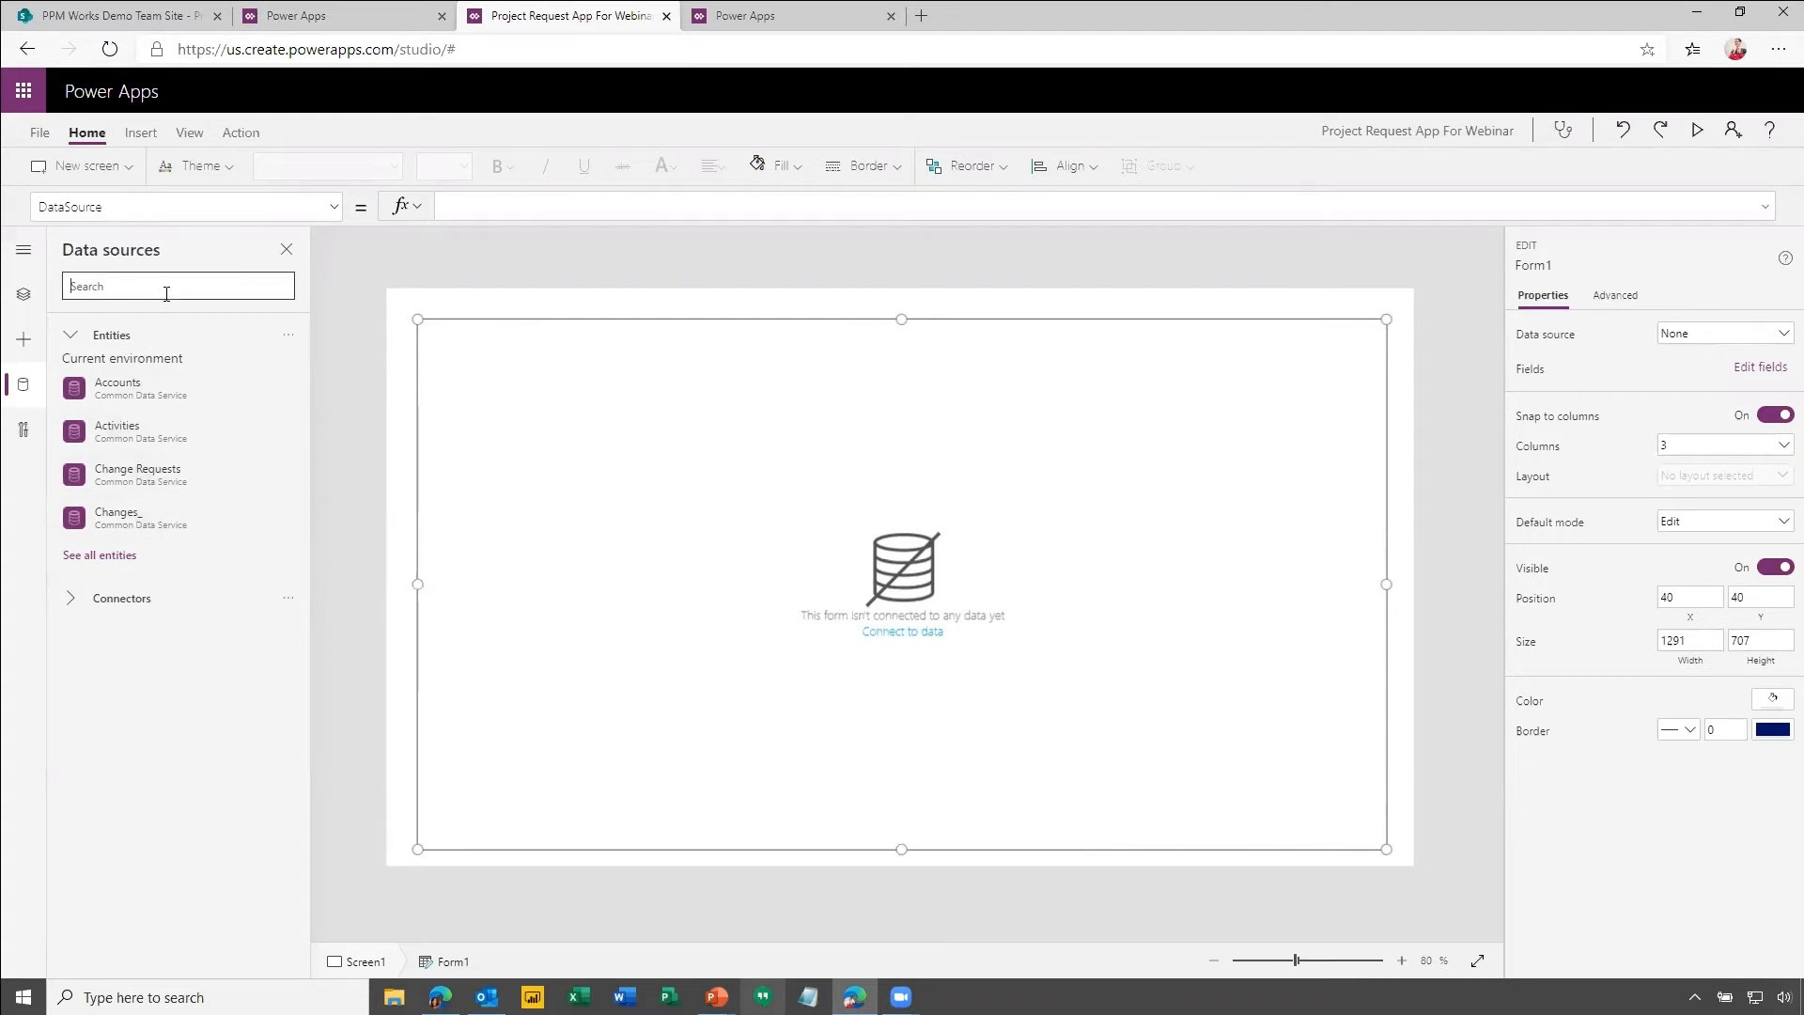
text(sharepoint)
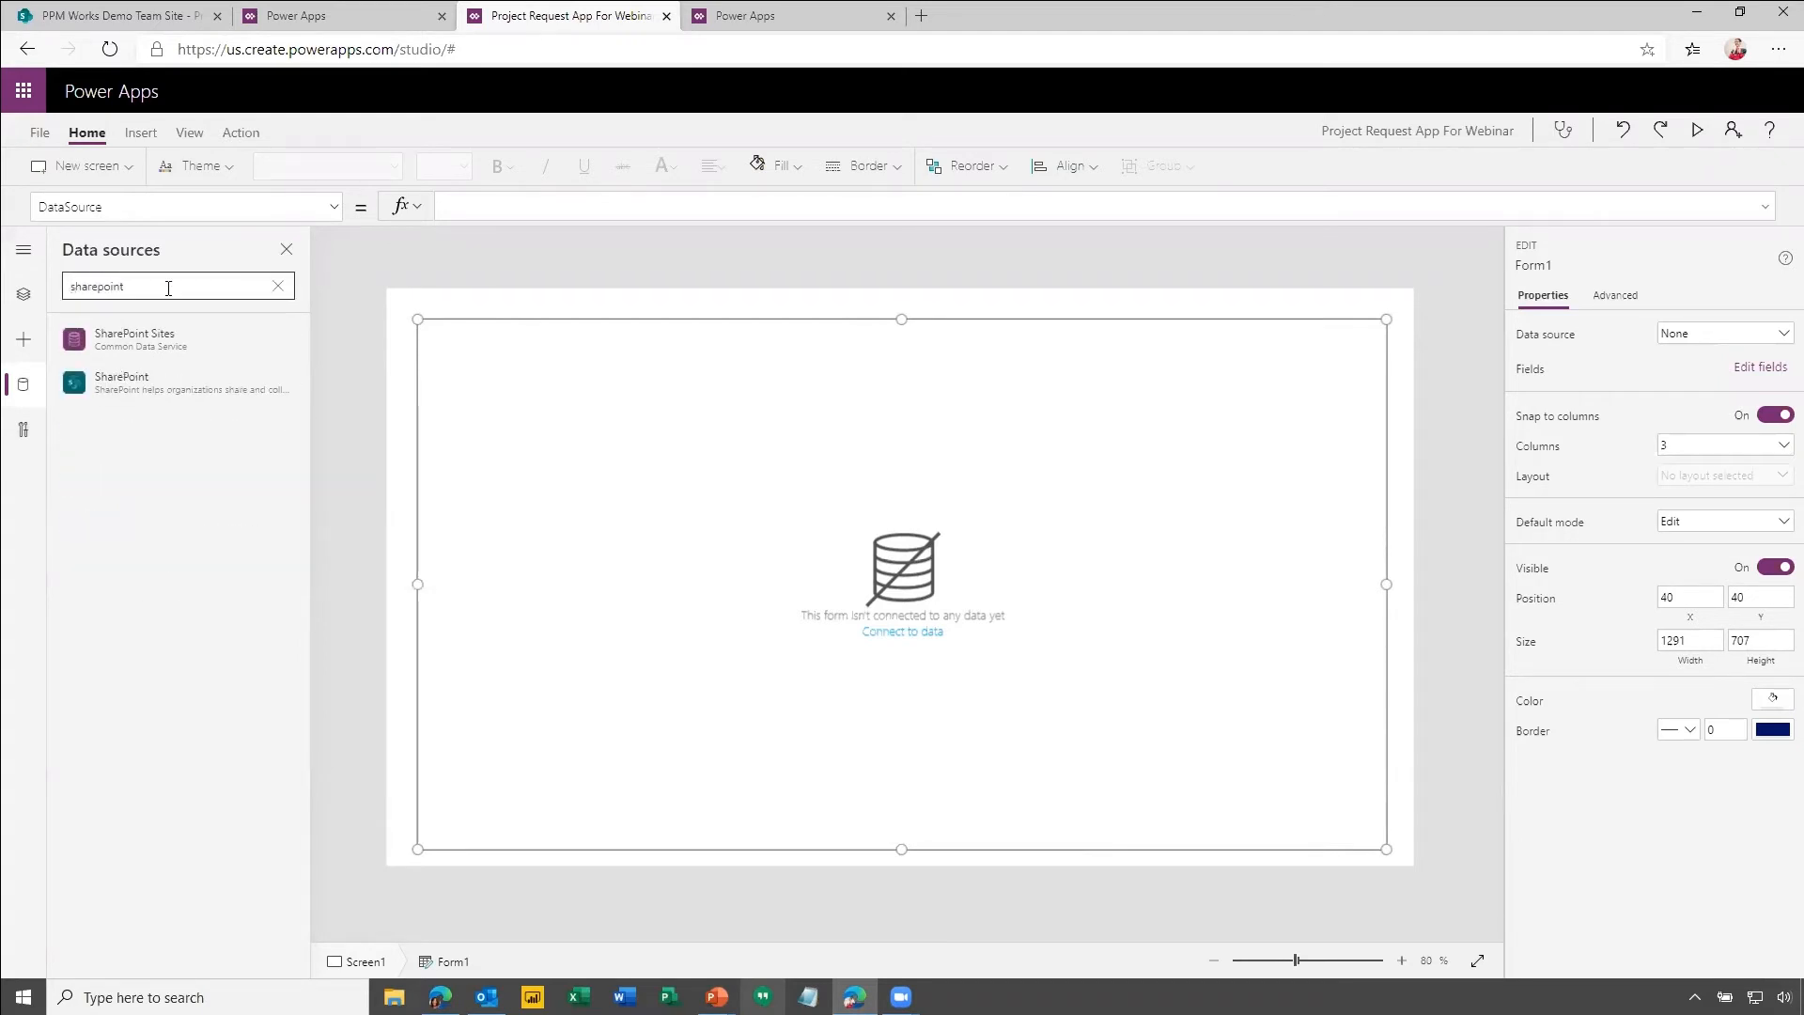
click(143, 383)
mouse_move(143, 385)
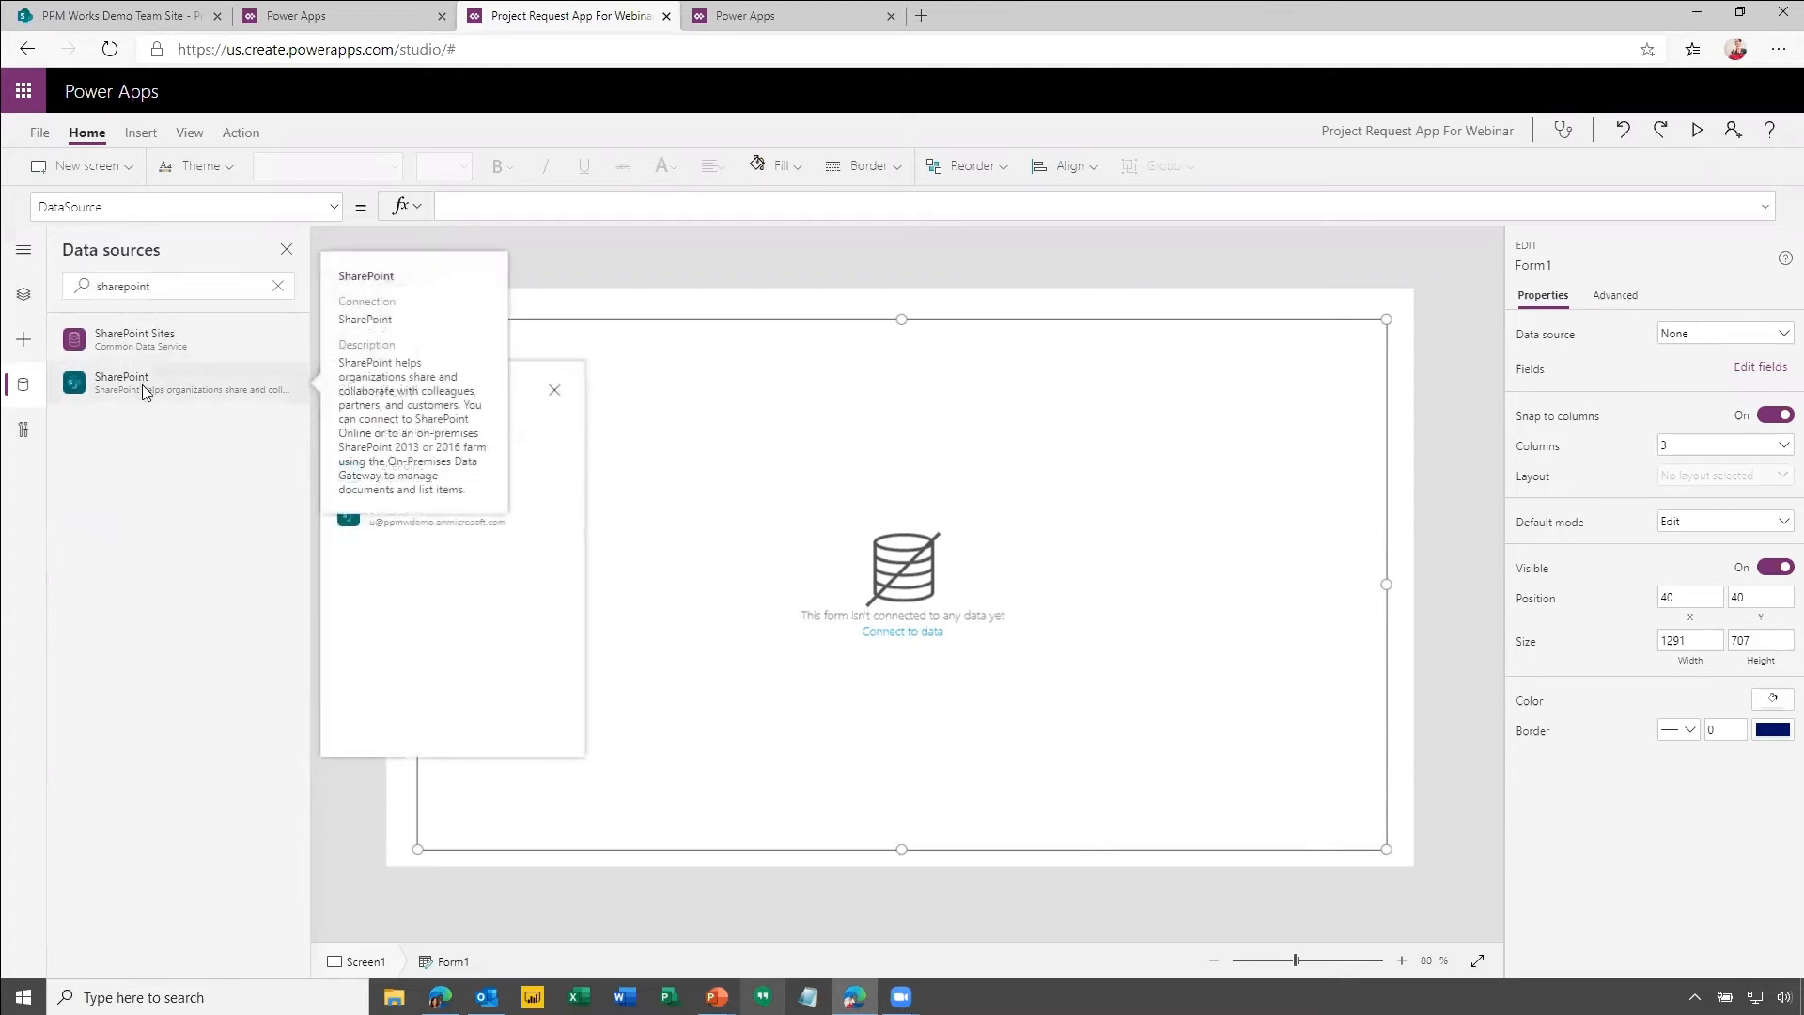
click(471, 472)
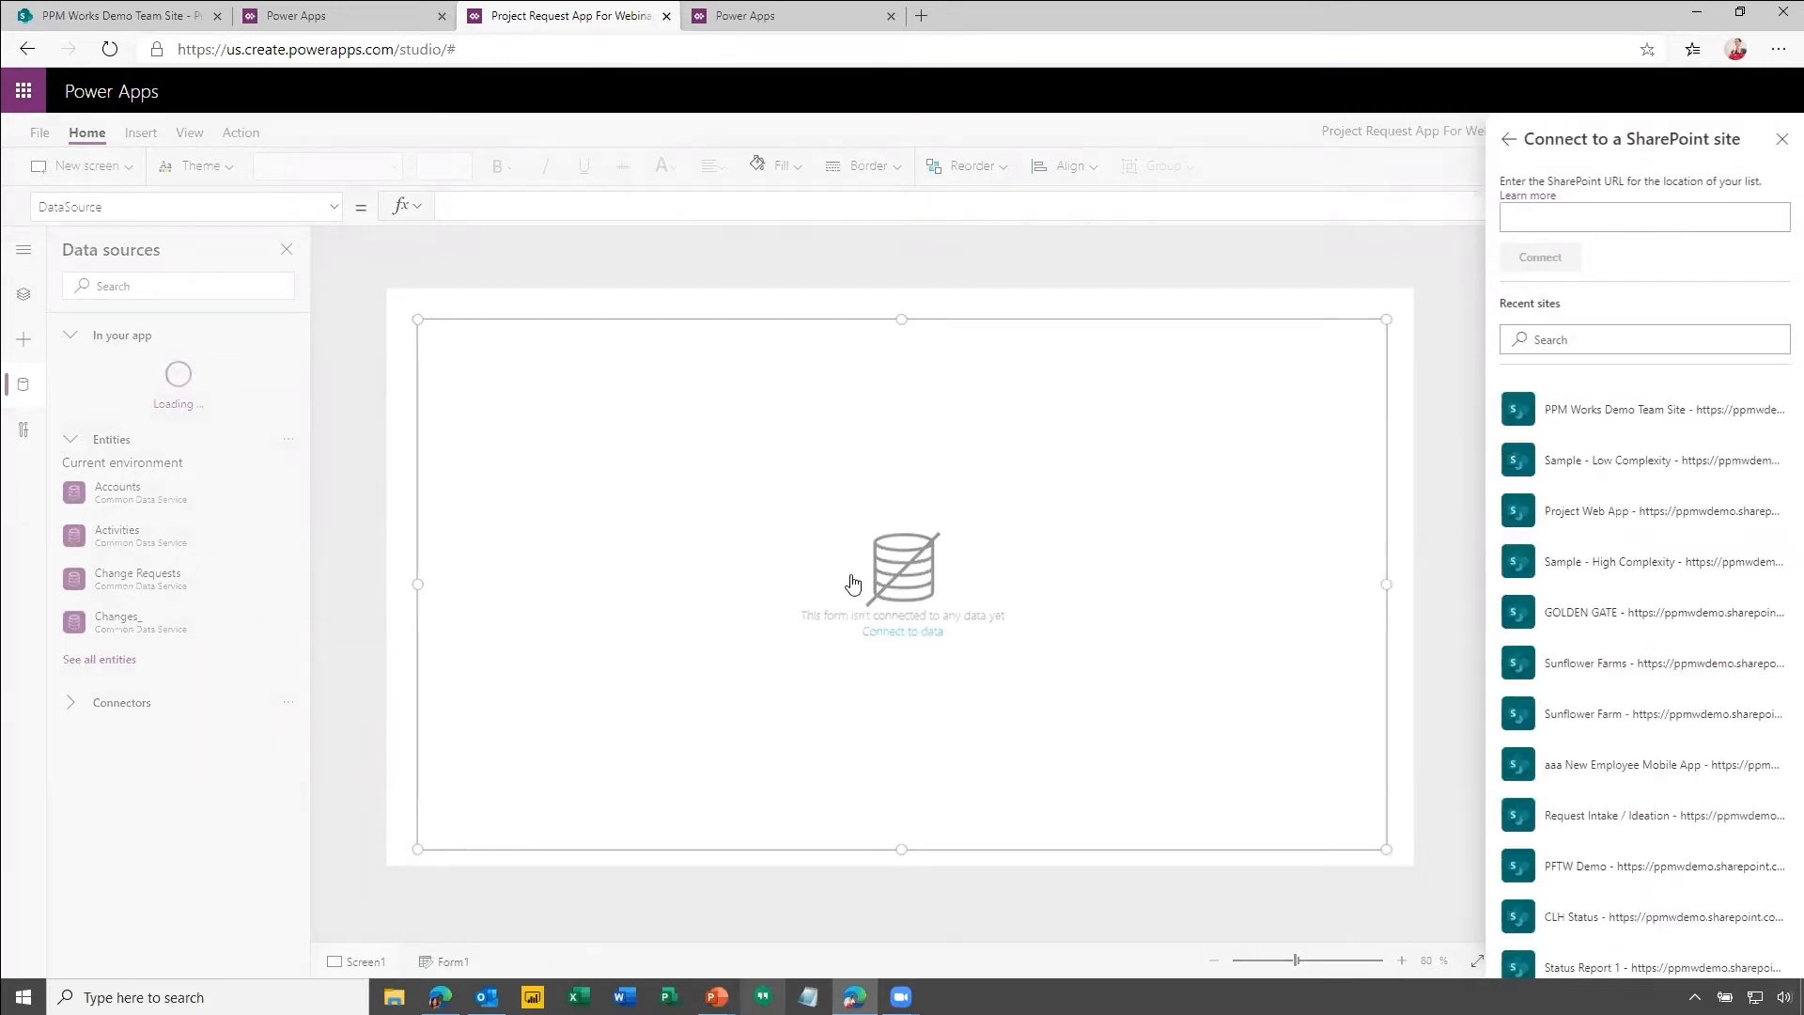
click(1669, 414)
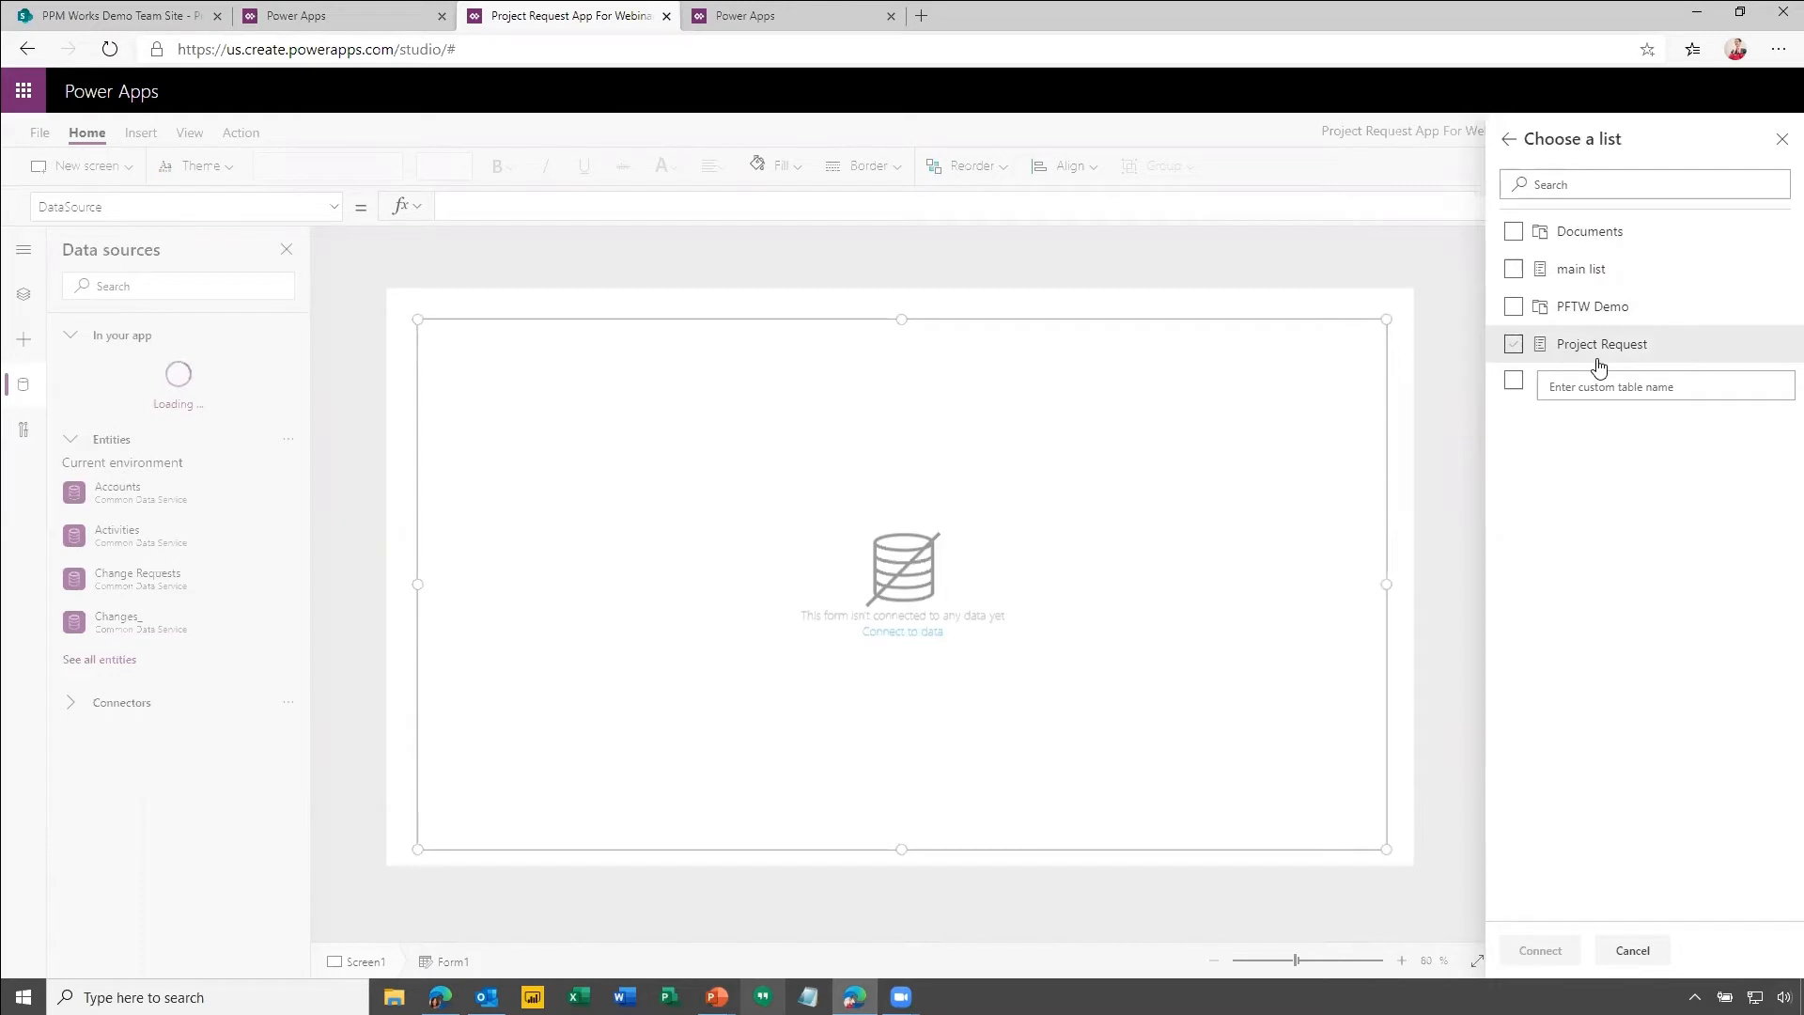
click(1514, 346)
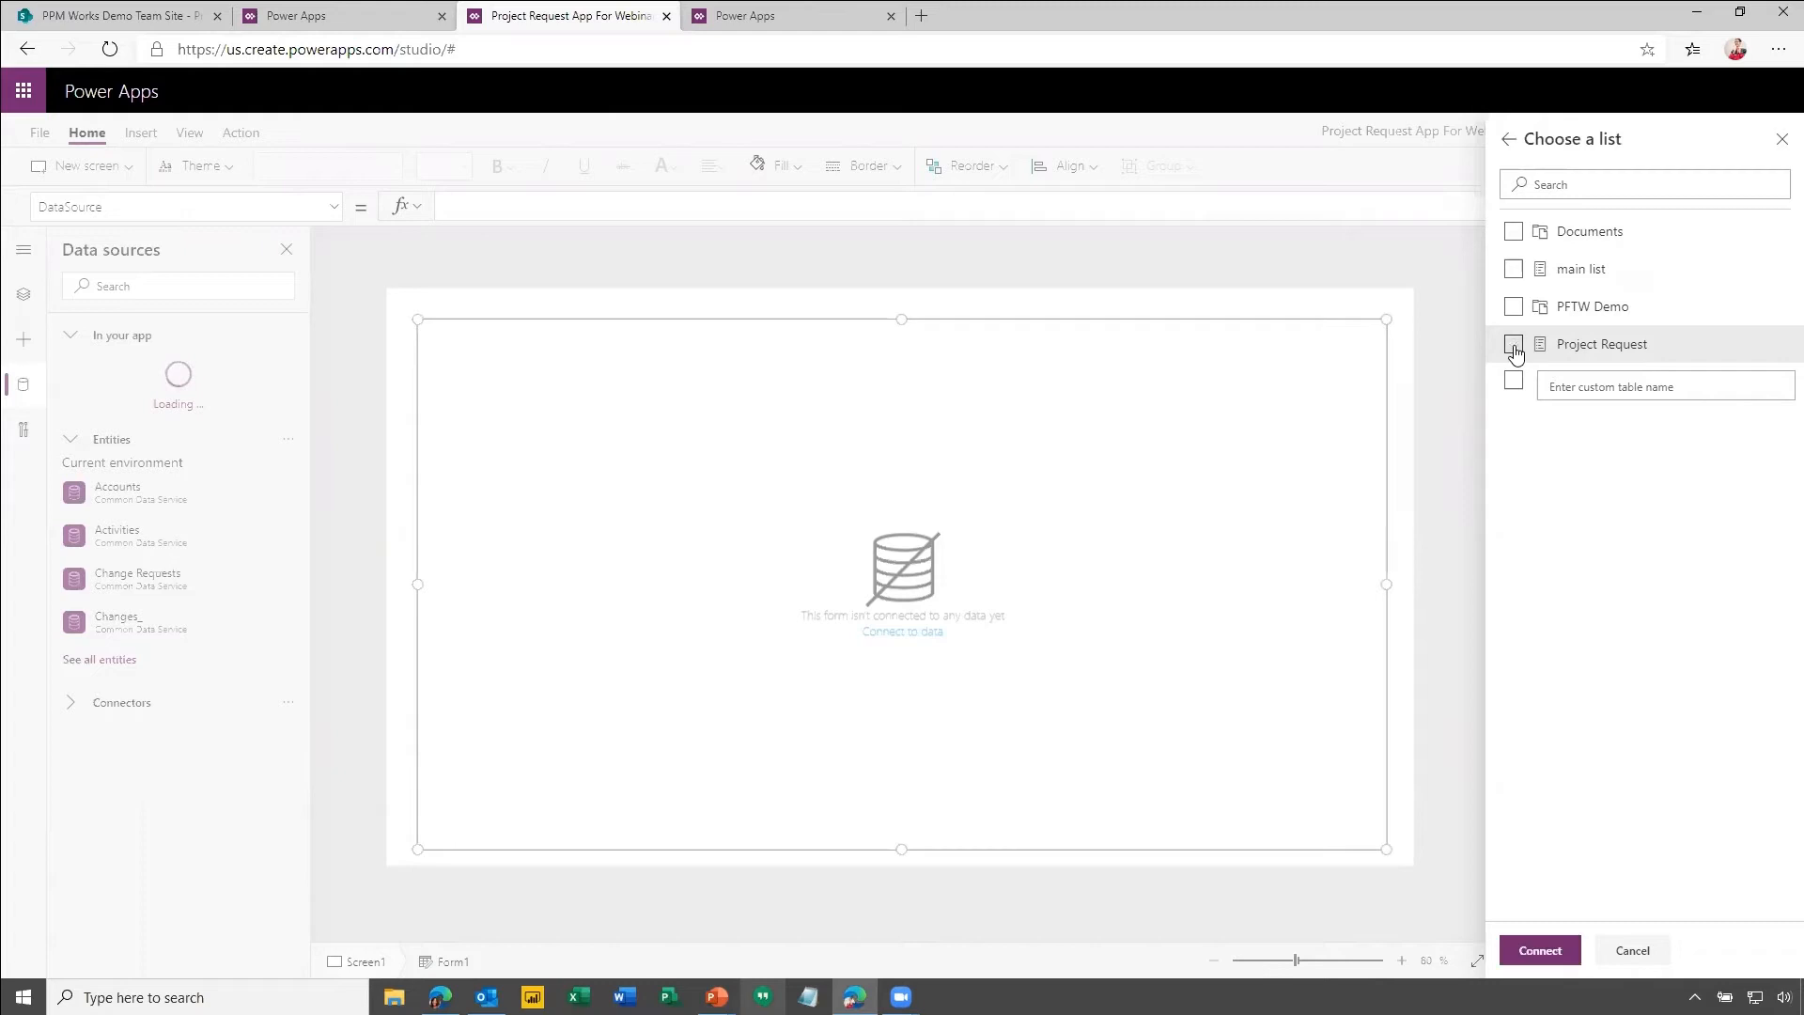
click(1536, 957)
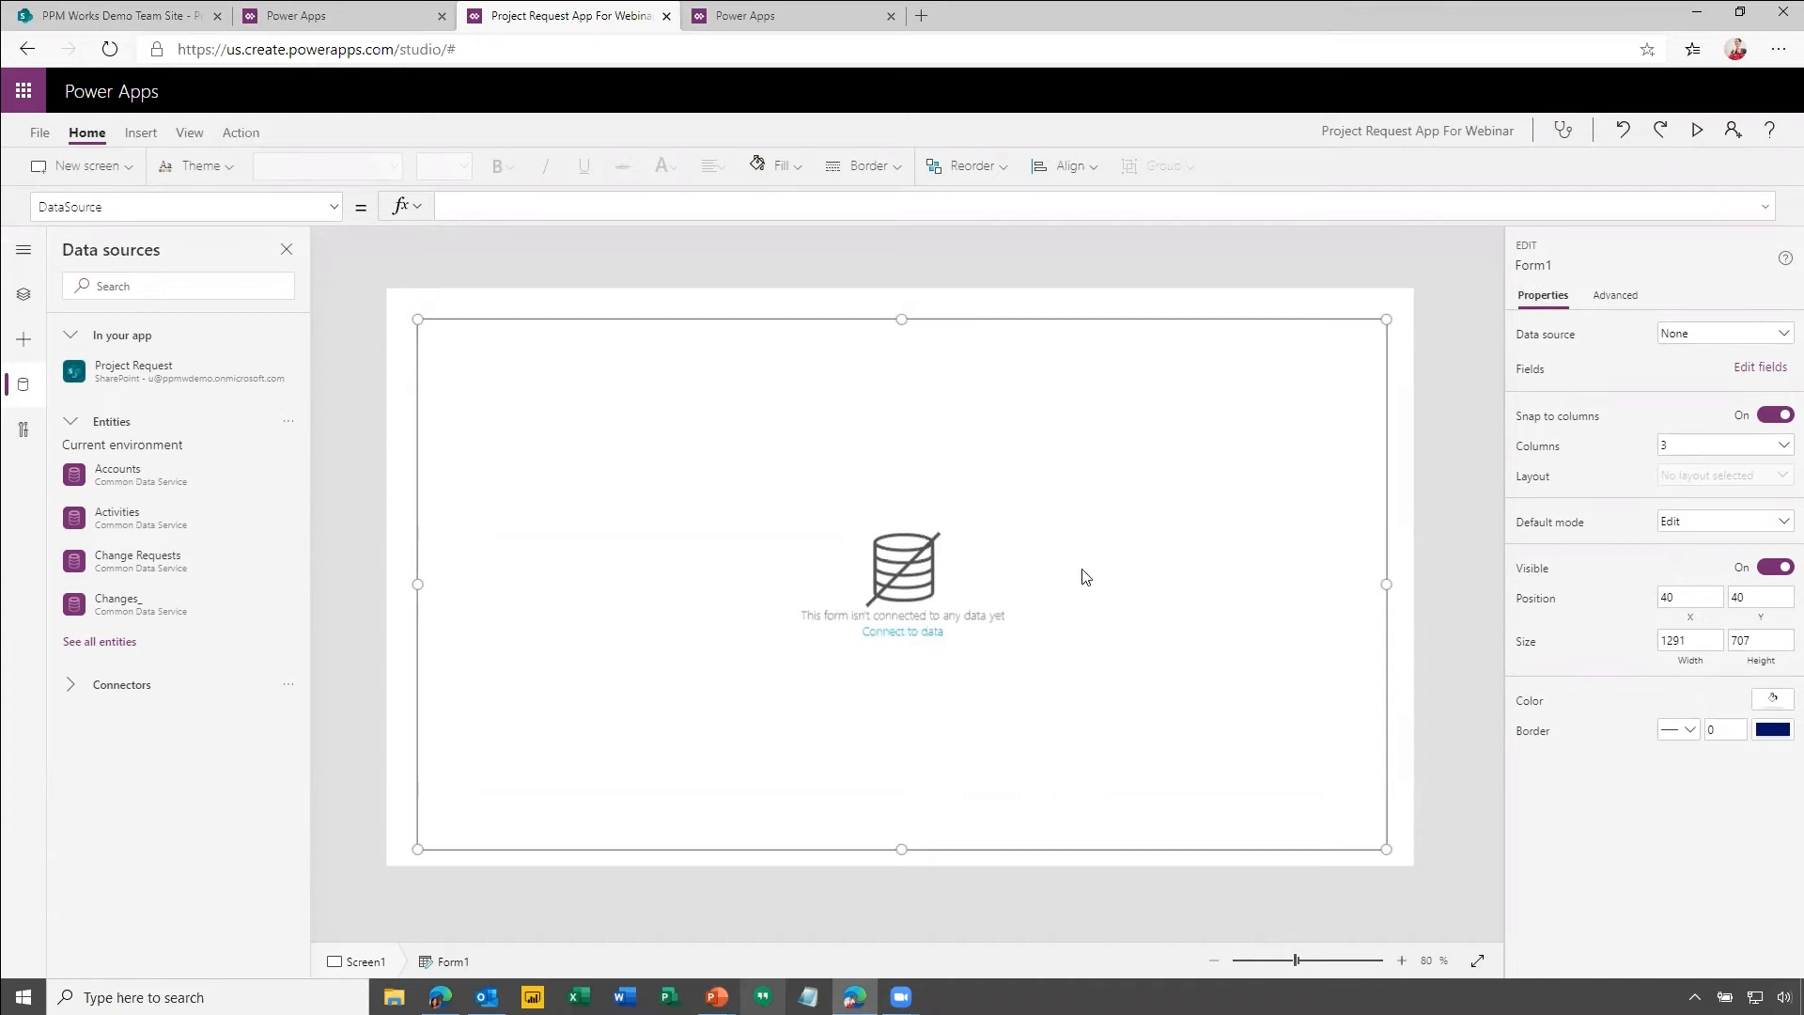
Set the edit form's data source to Project Request.
click(1782, 337)
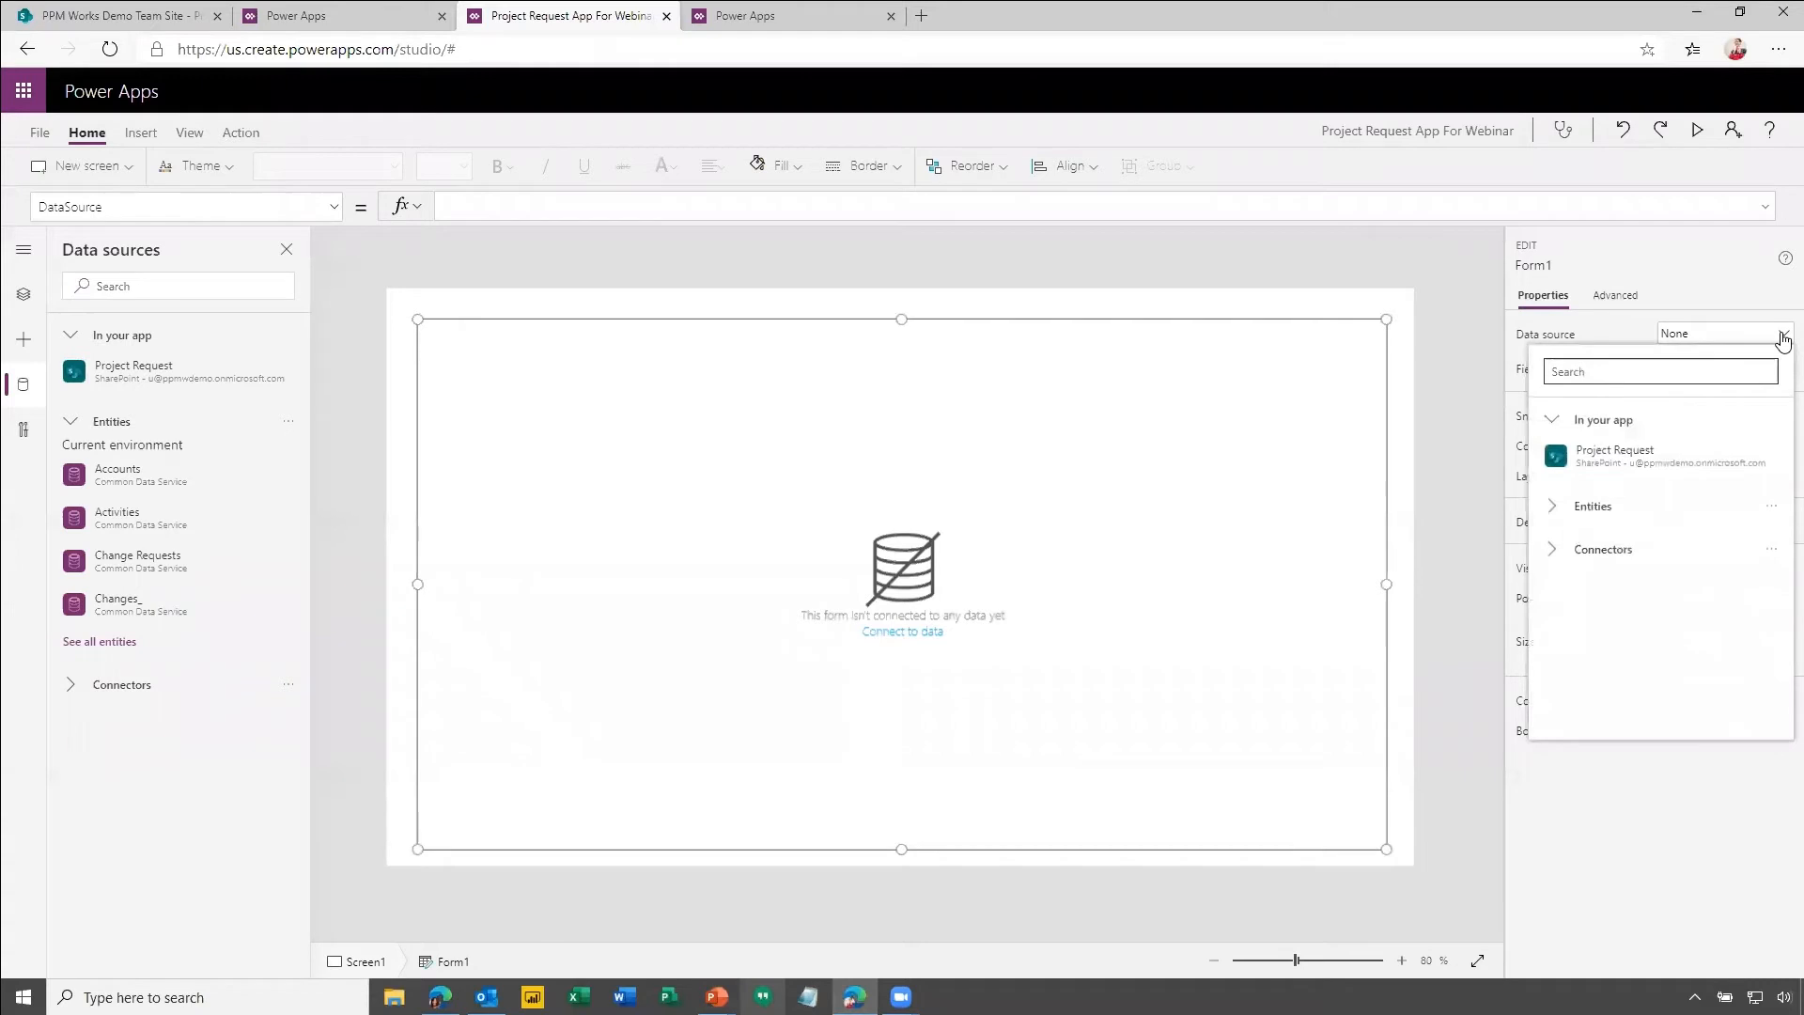
mouse_move(1633, 466)
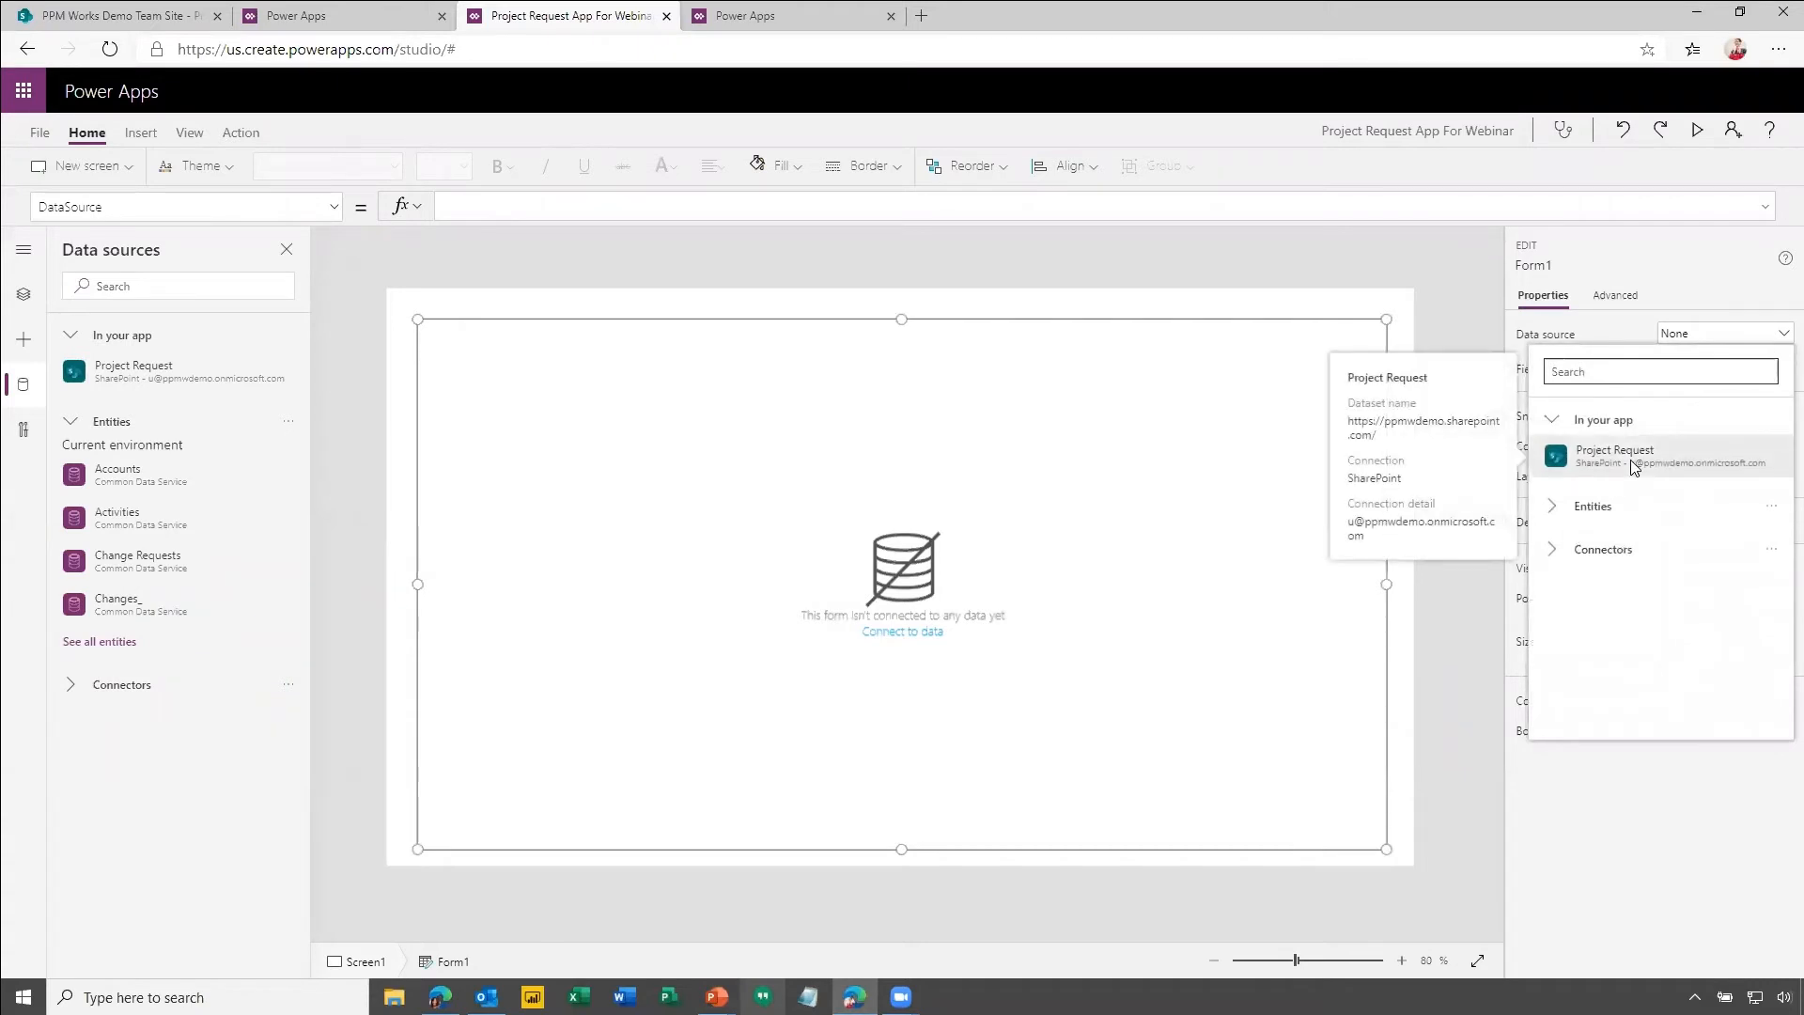
click(1633, 460)
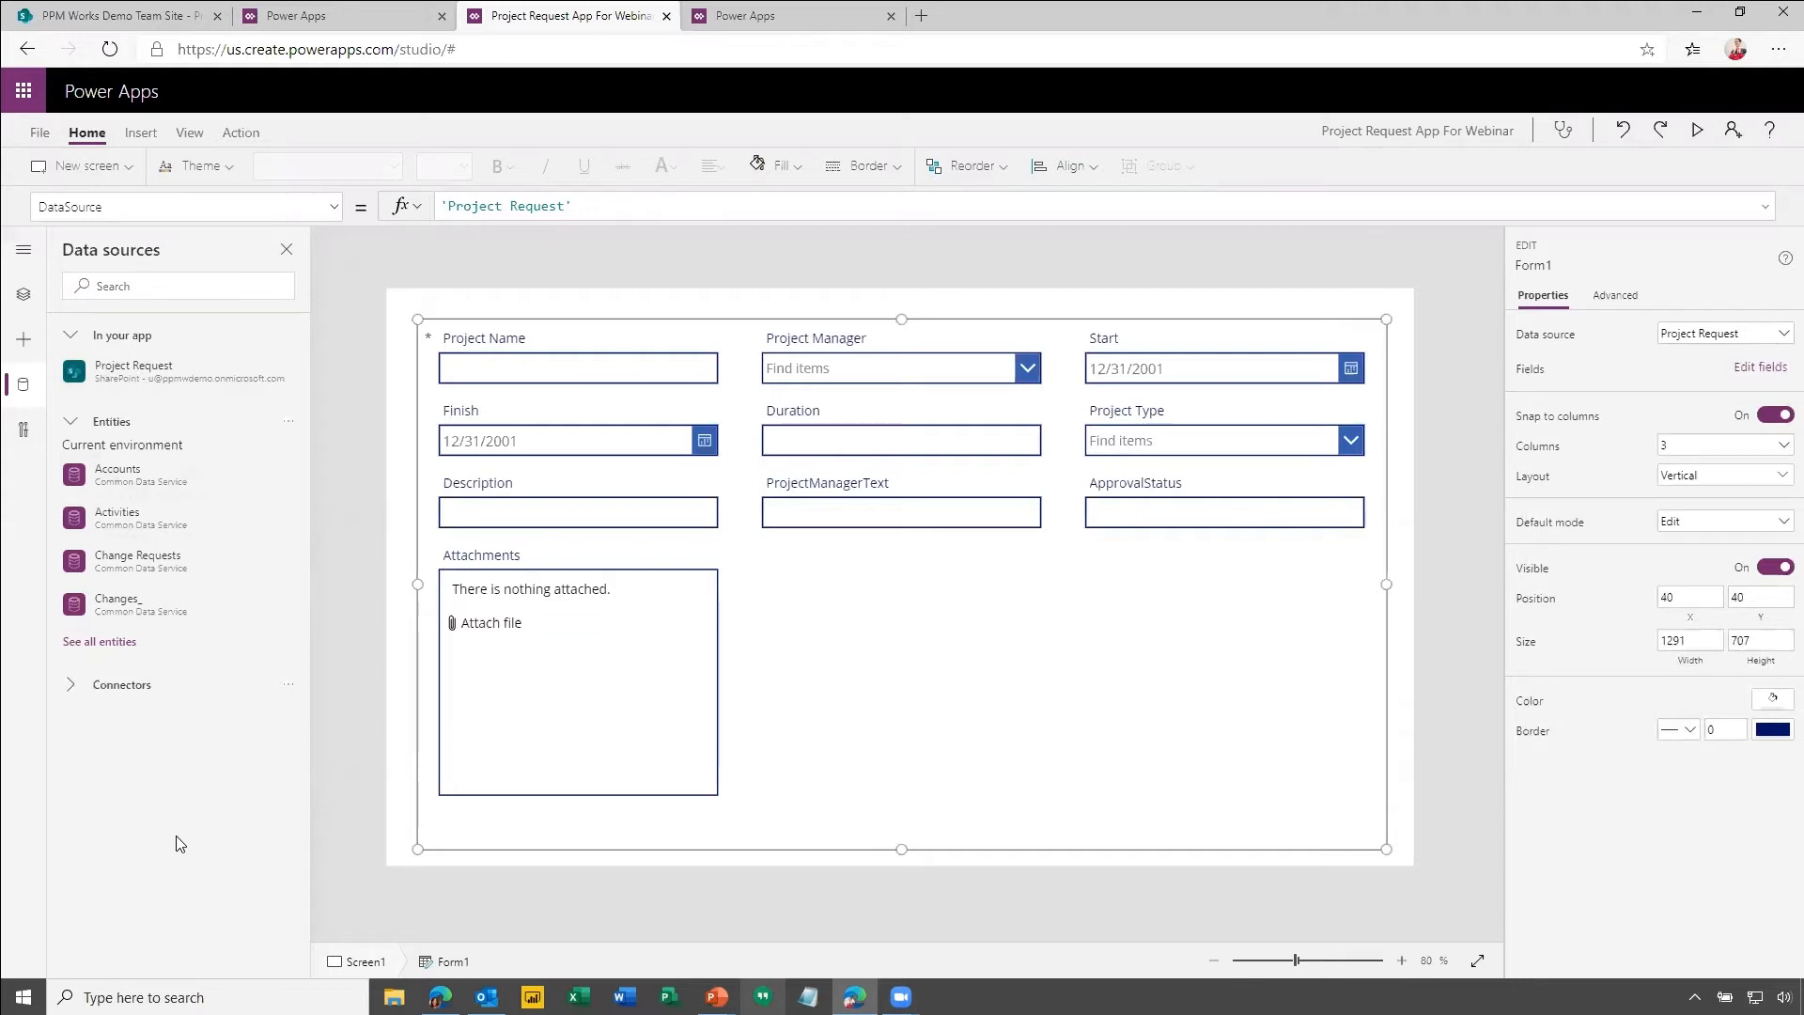
Examine the app's object hierarchy, from the app and screen down to the form and its individual data cards.
click(27, 299)
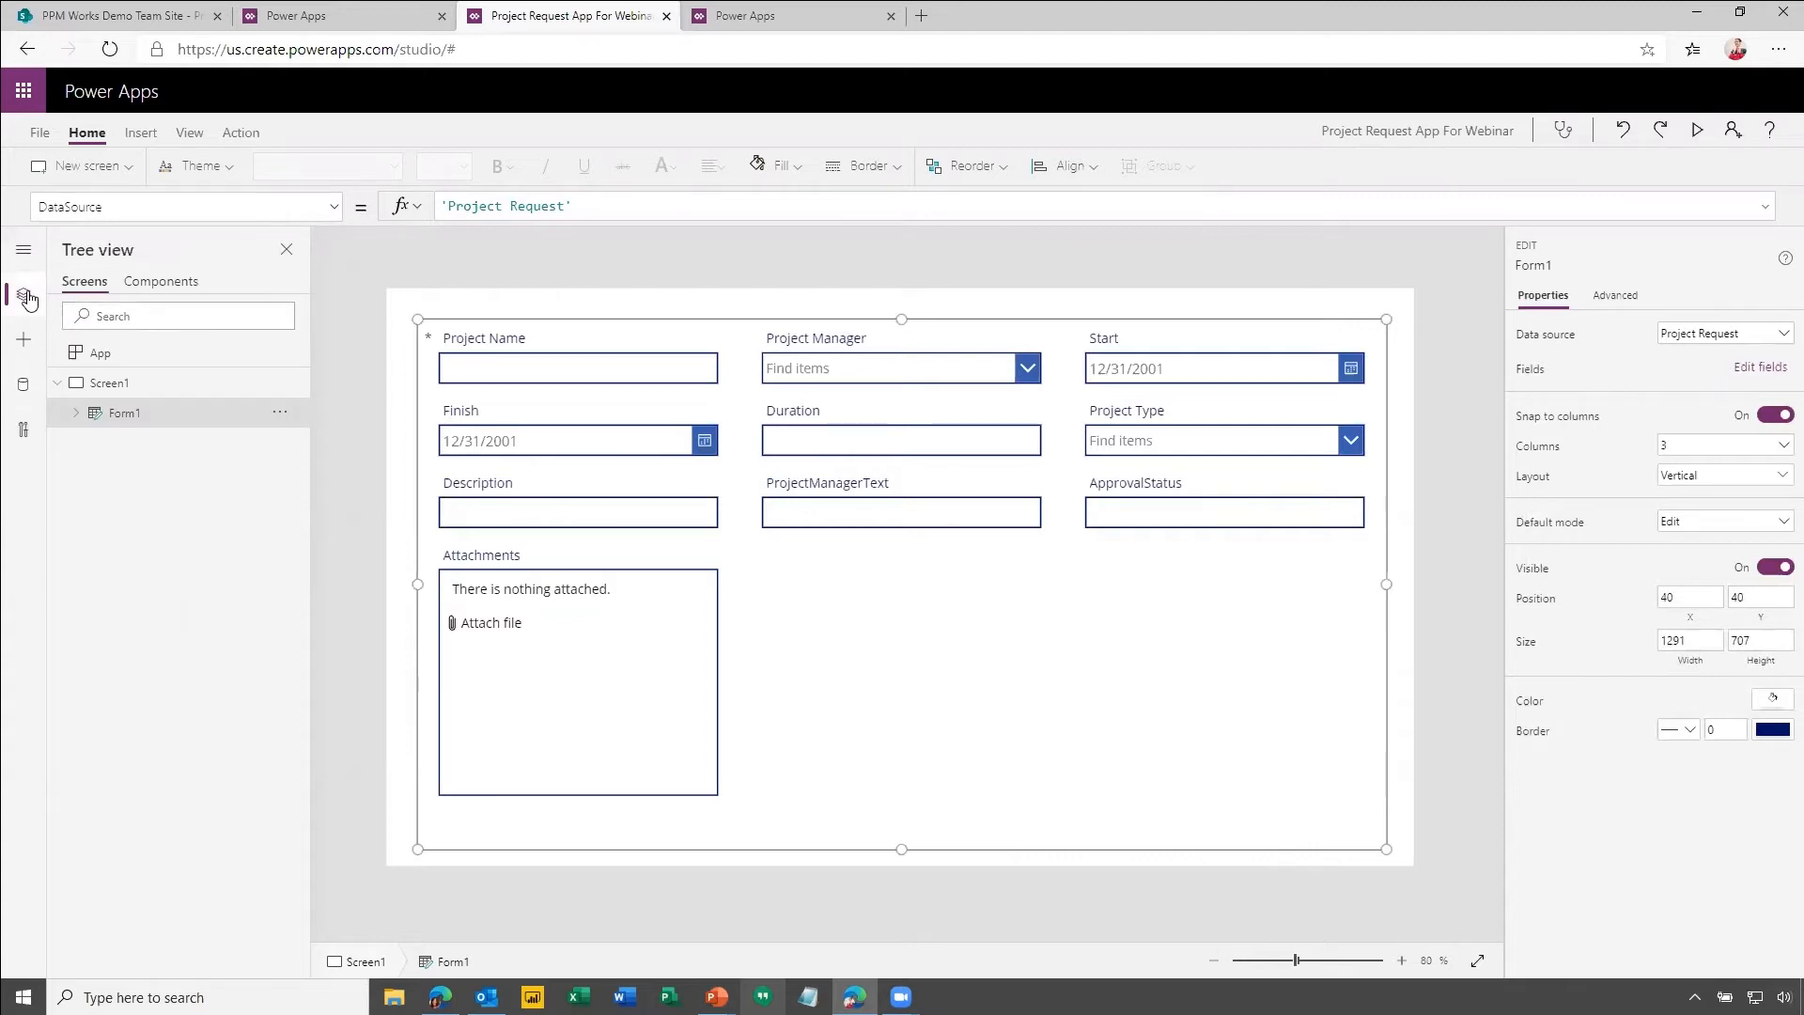
click(104, 356)
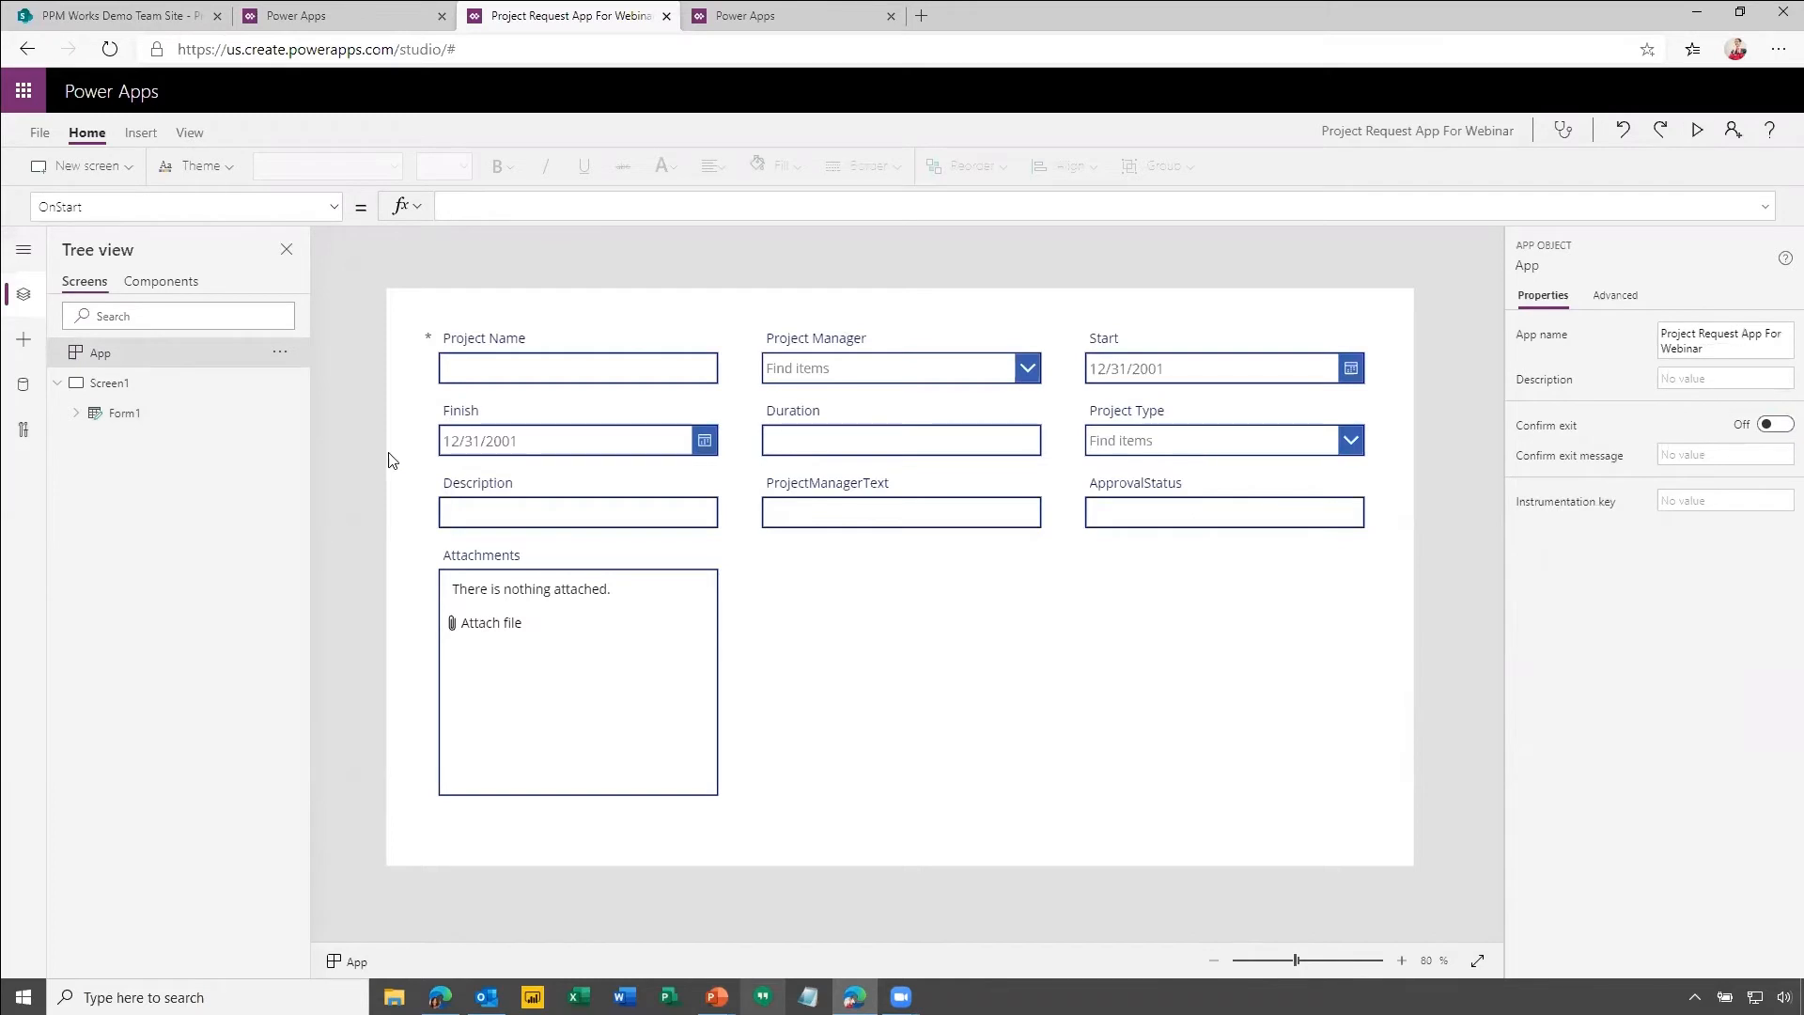
click(141, 385)
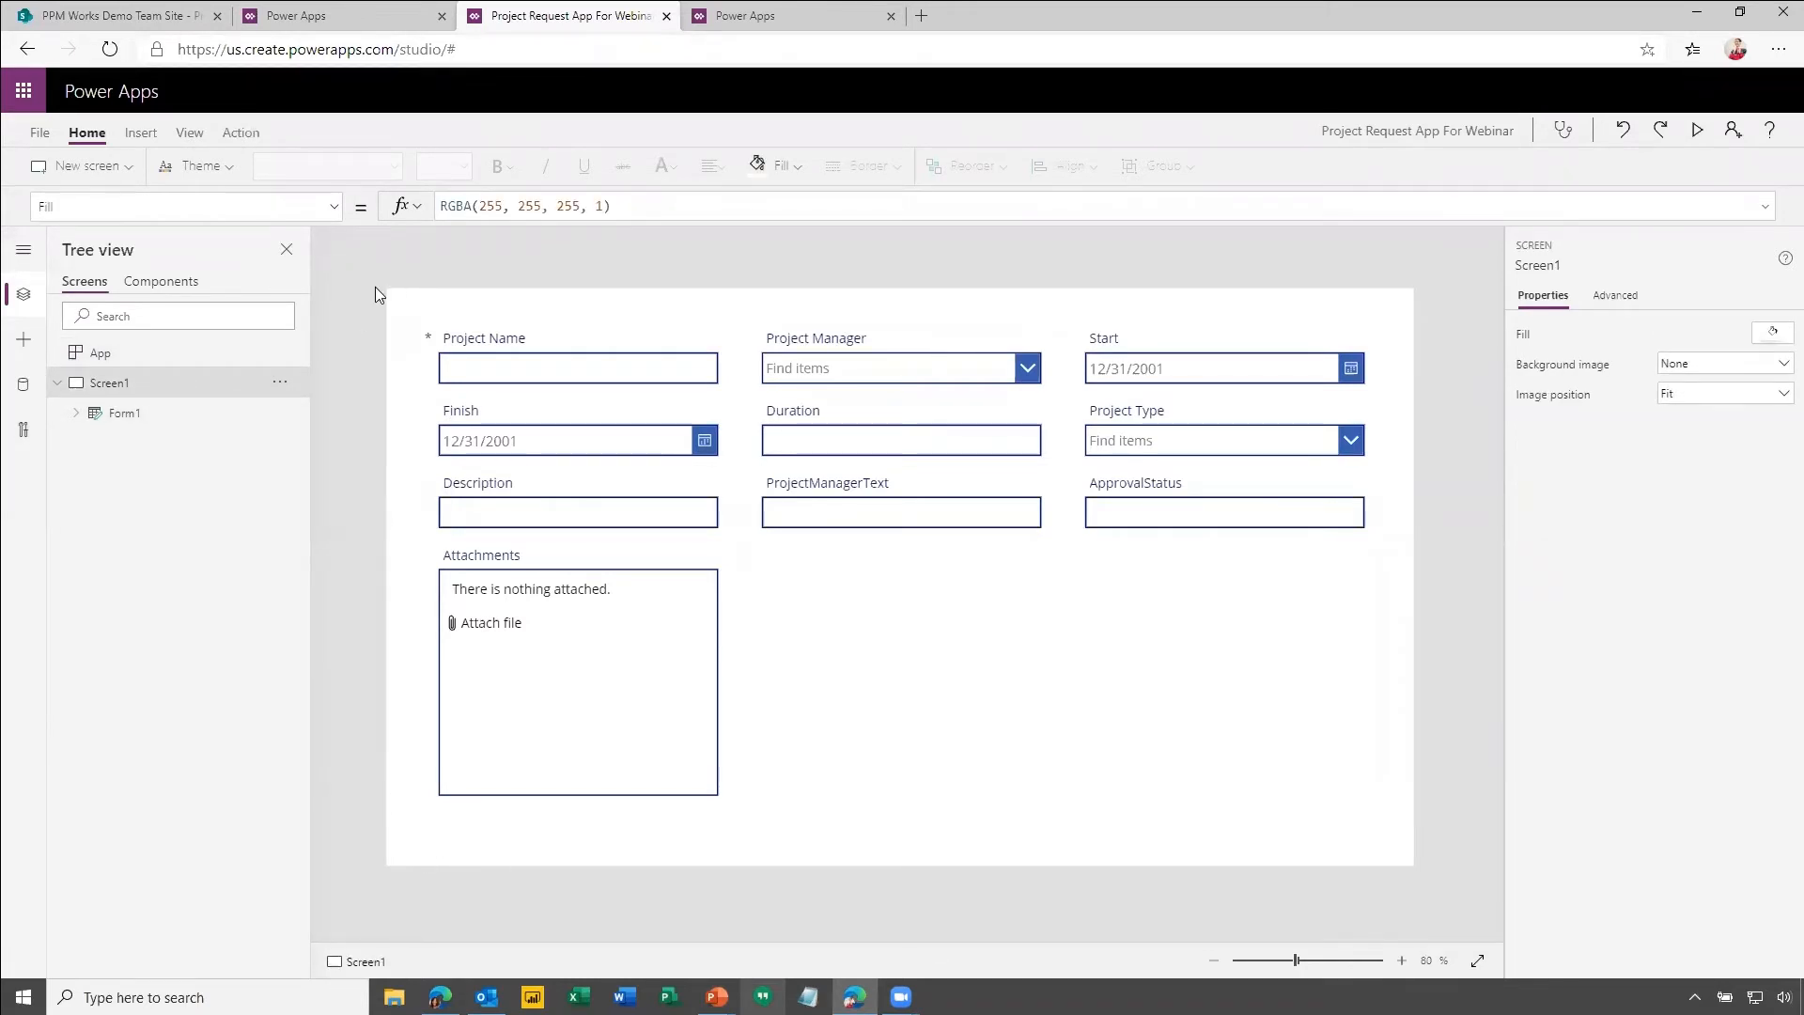
click(132, 420)
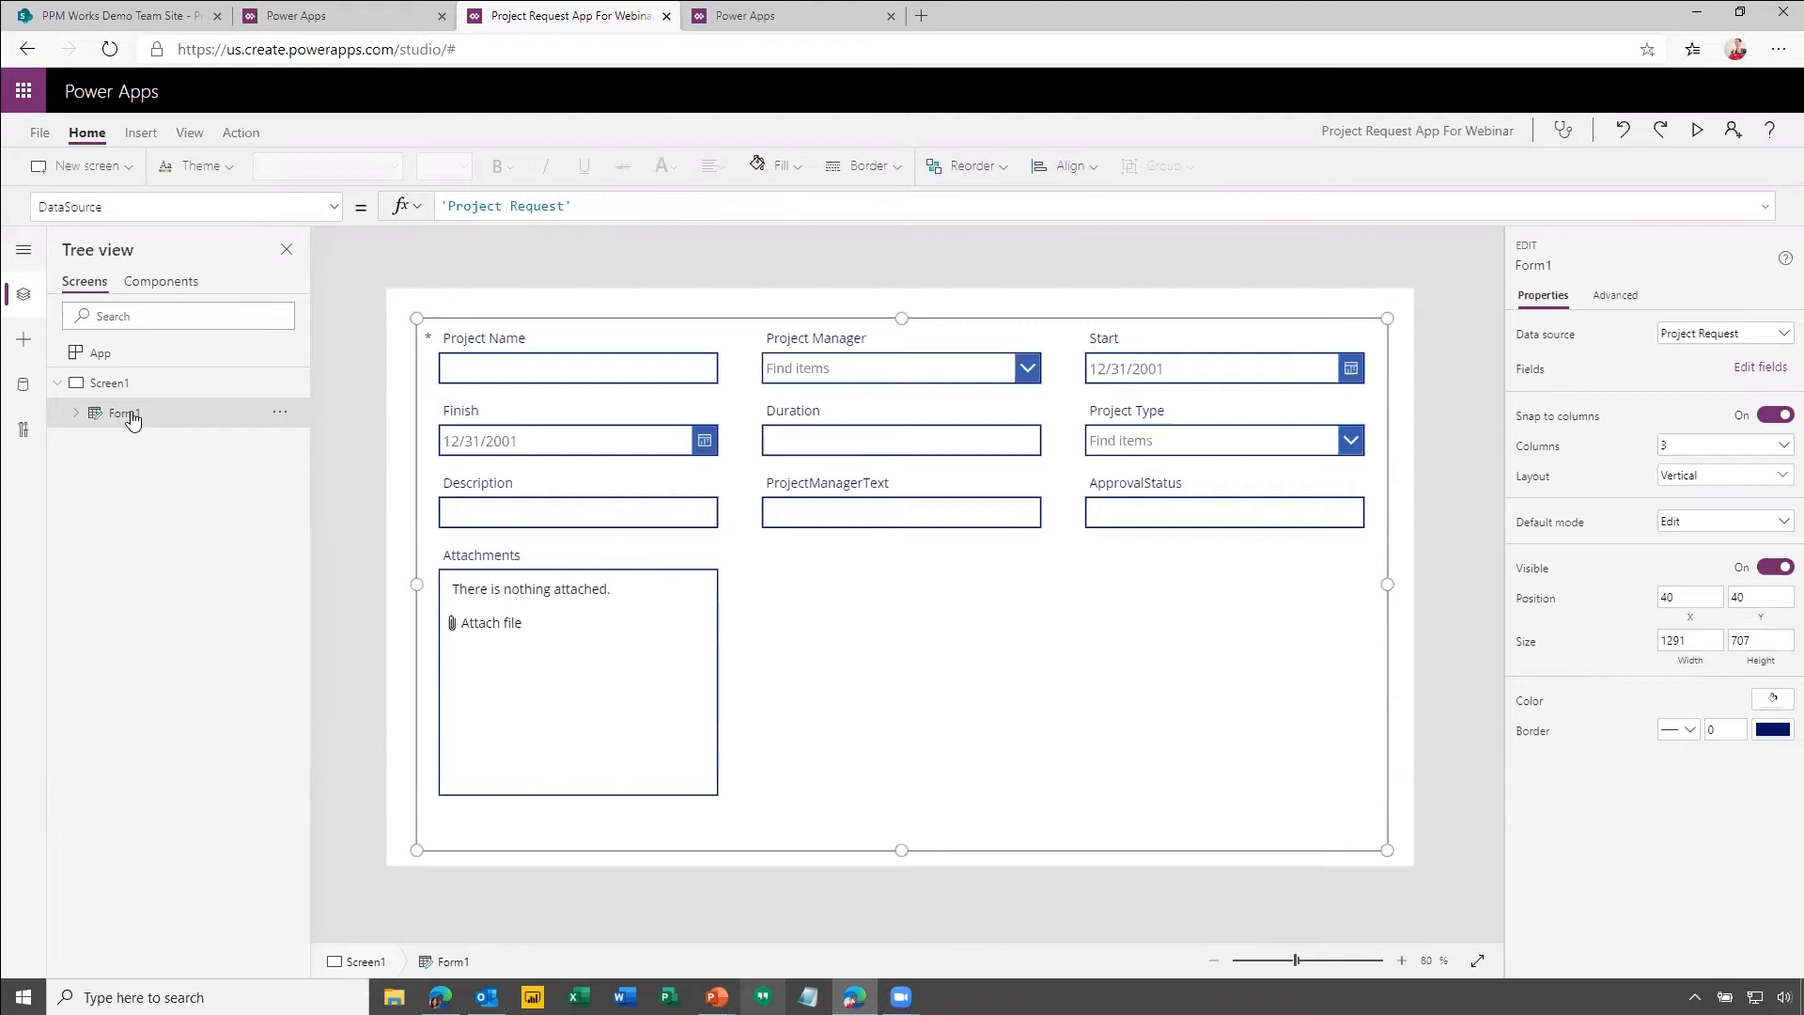
click(280, 415)
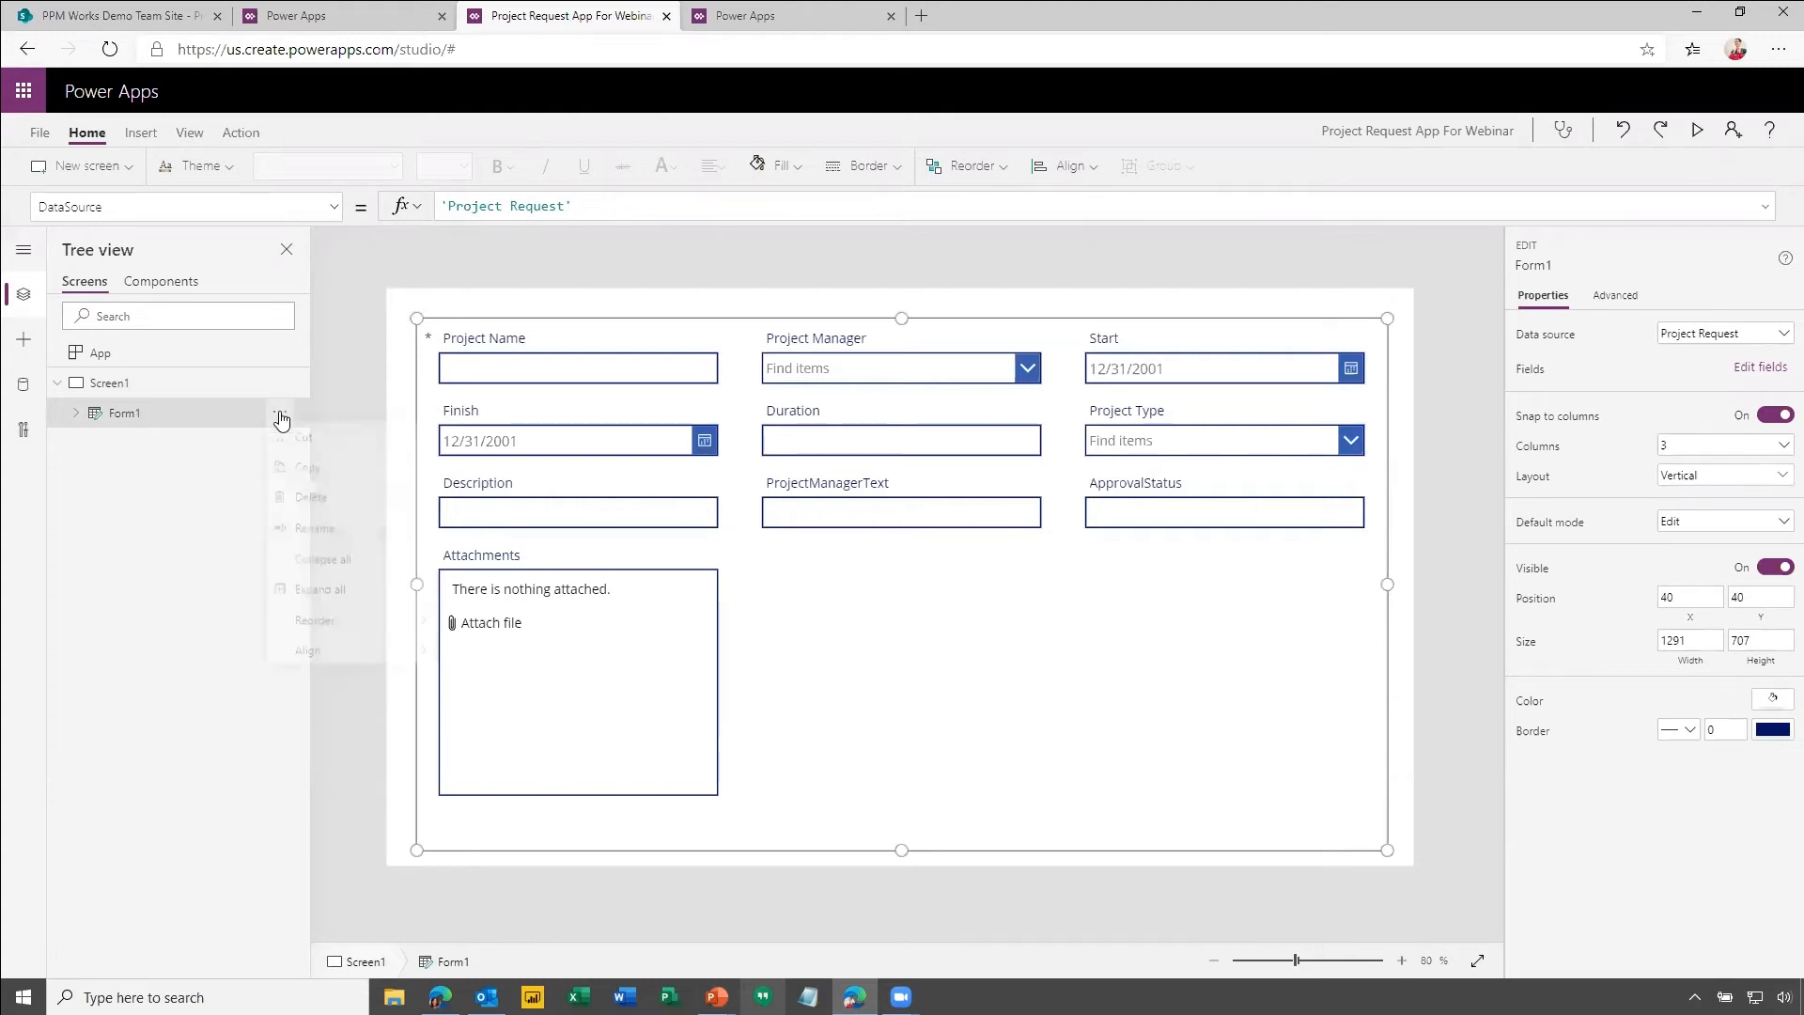
click(155, 529)
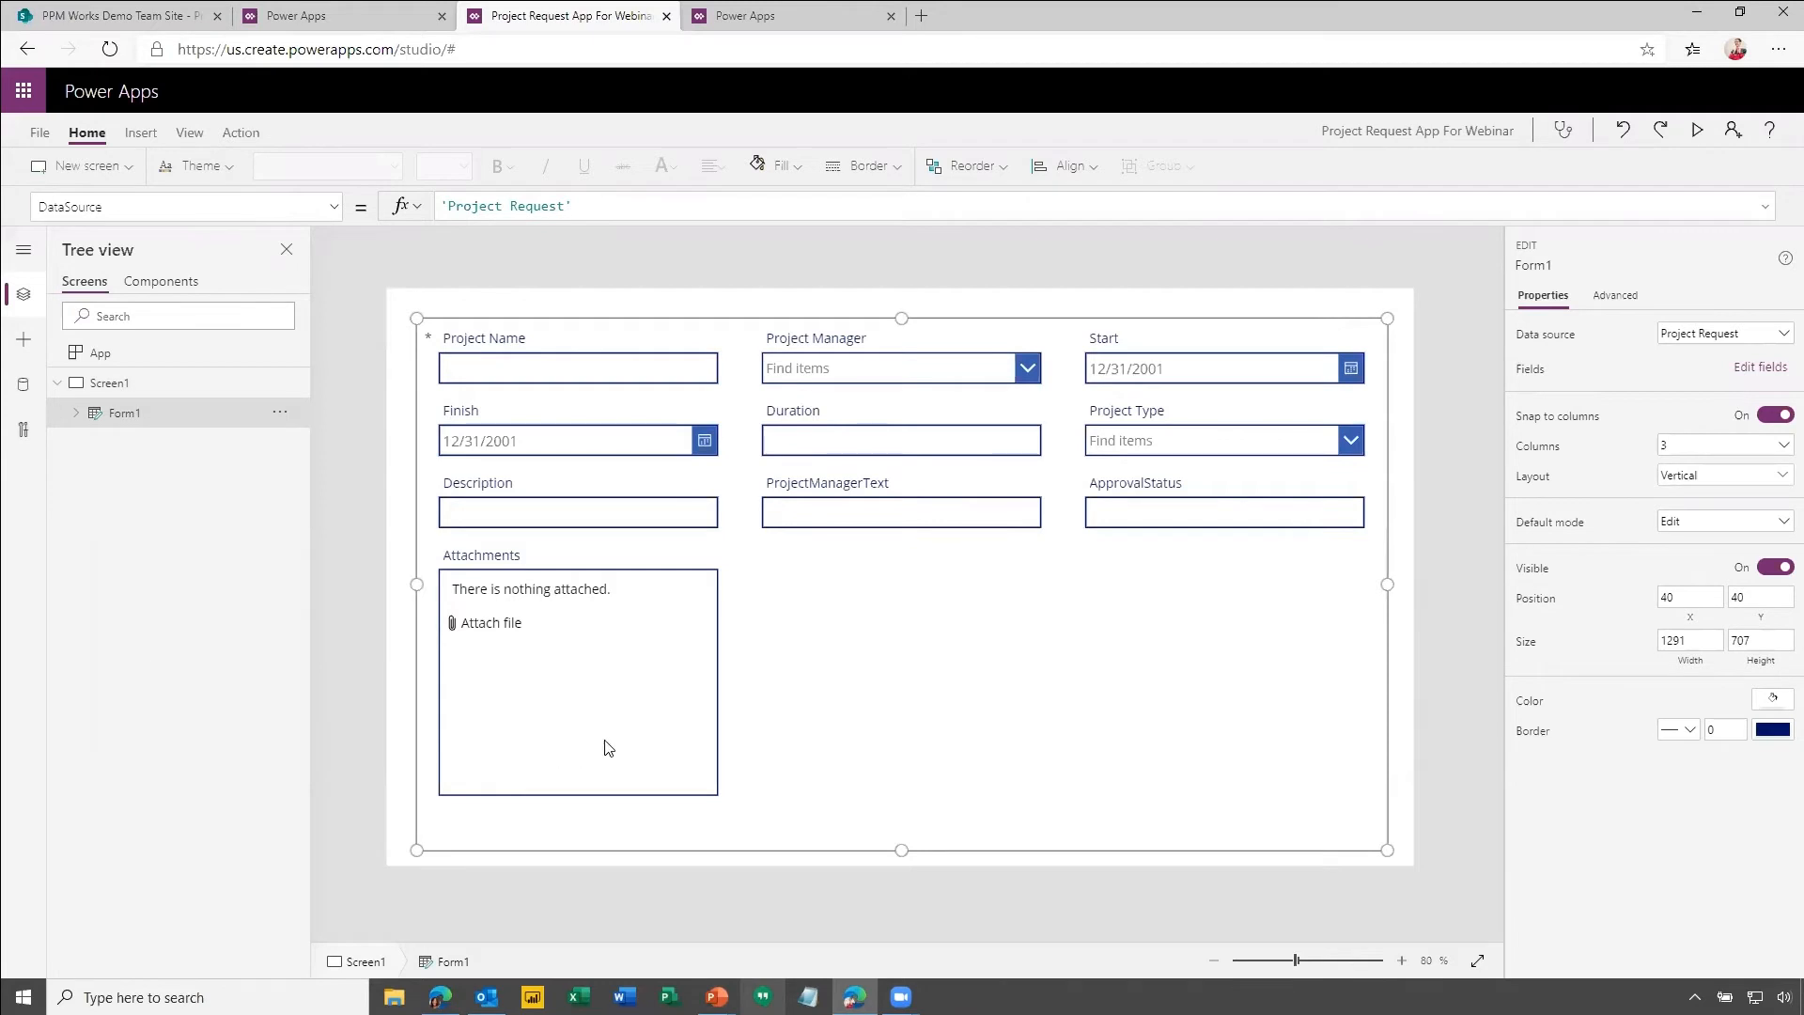
click(75, 414)
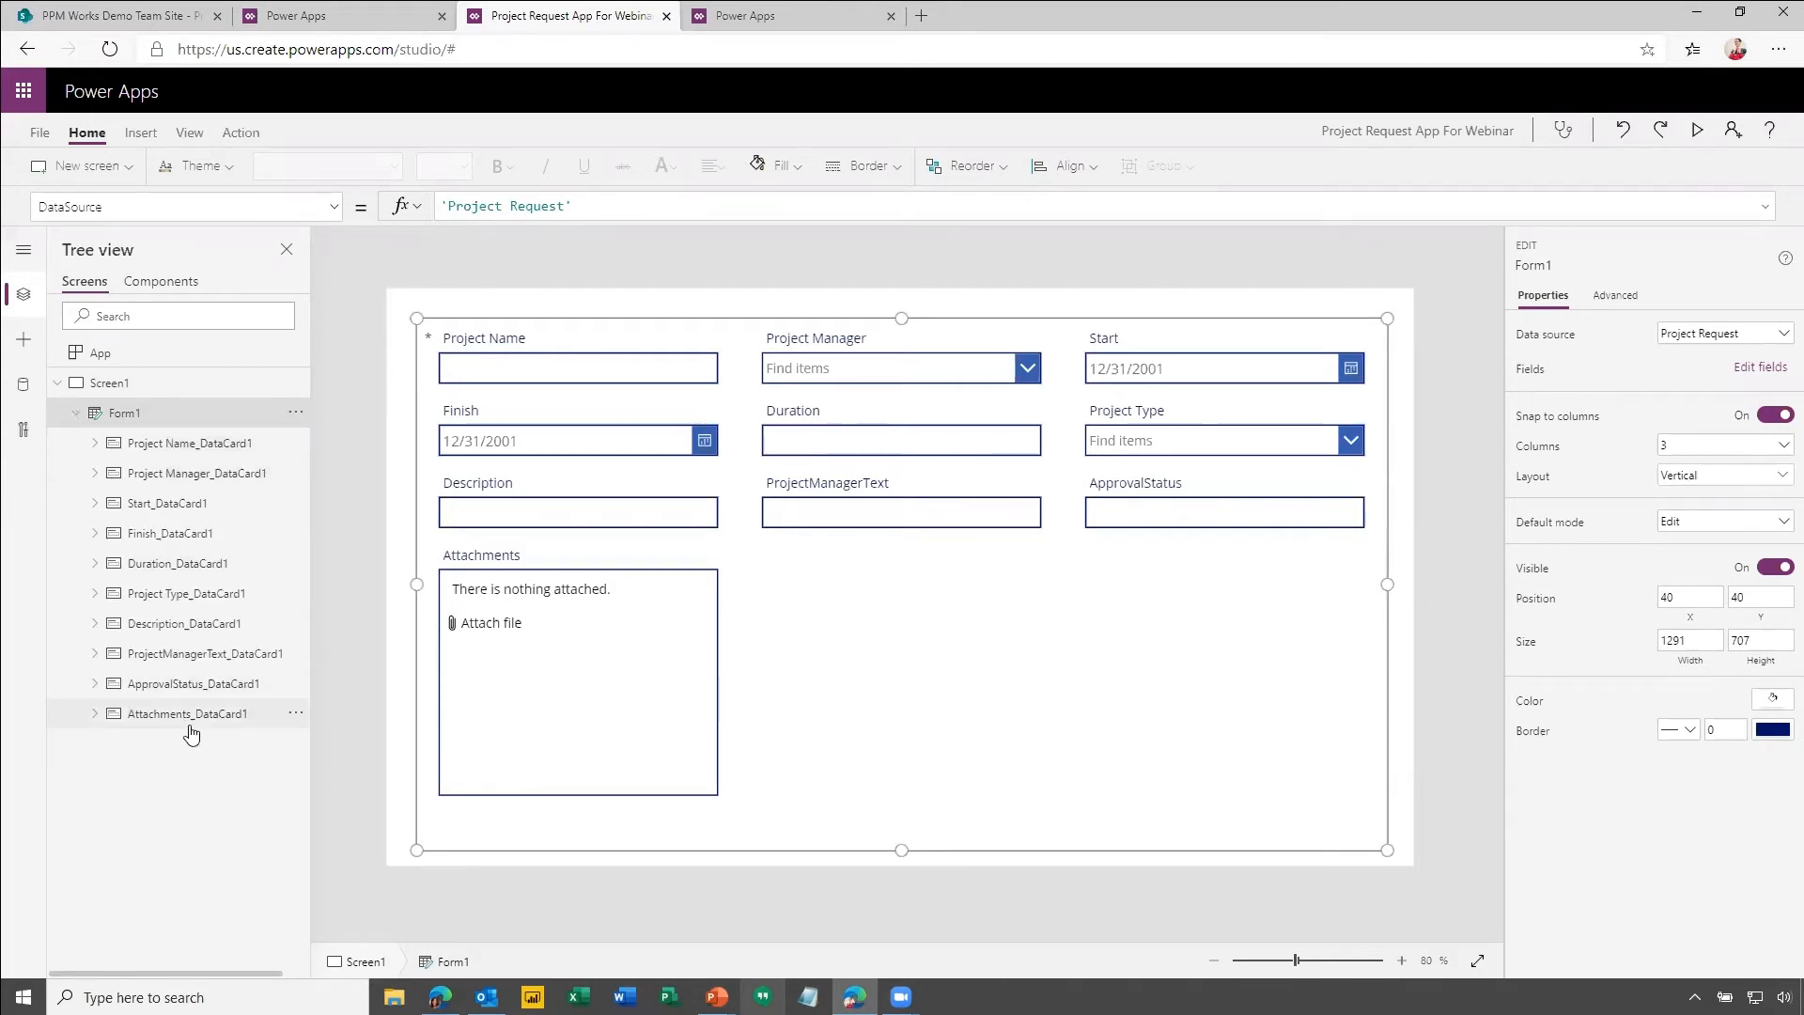
click(565, 374)
click(862, 344)
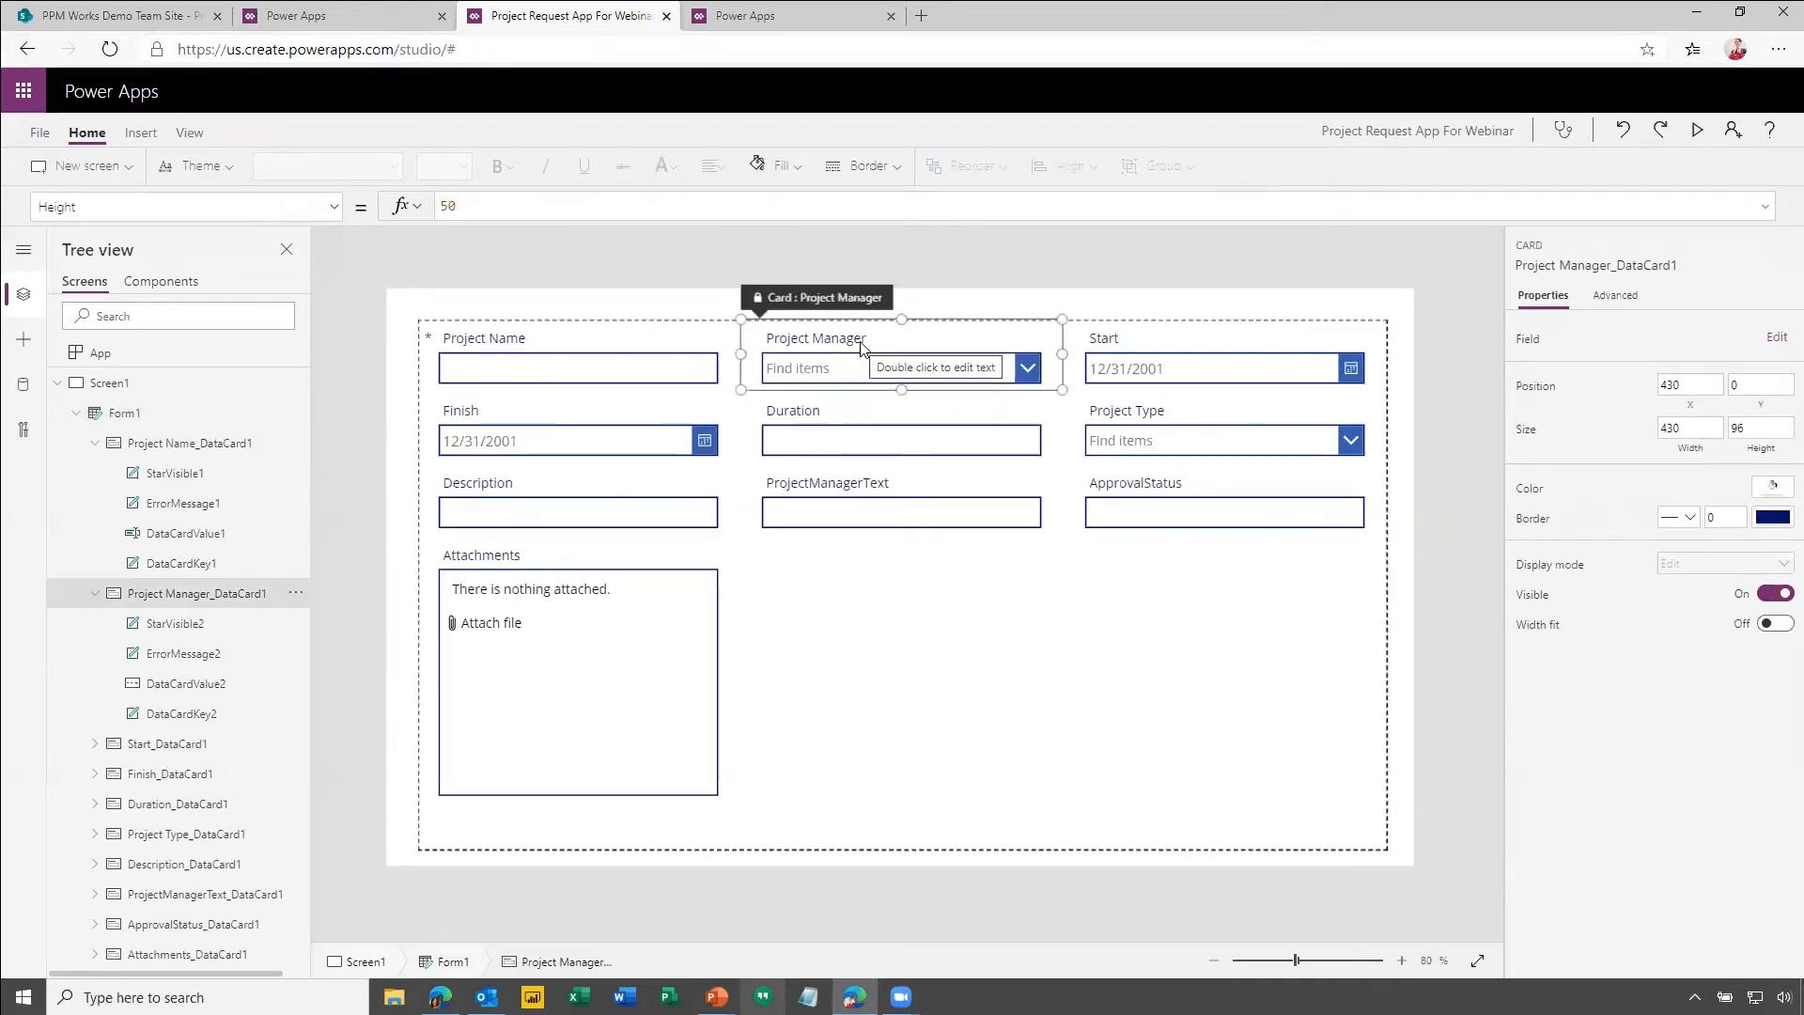
click(1132, 342)
click(575, 421)
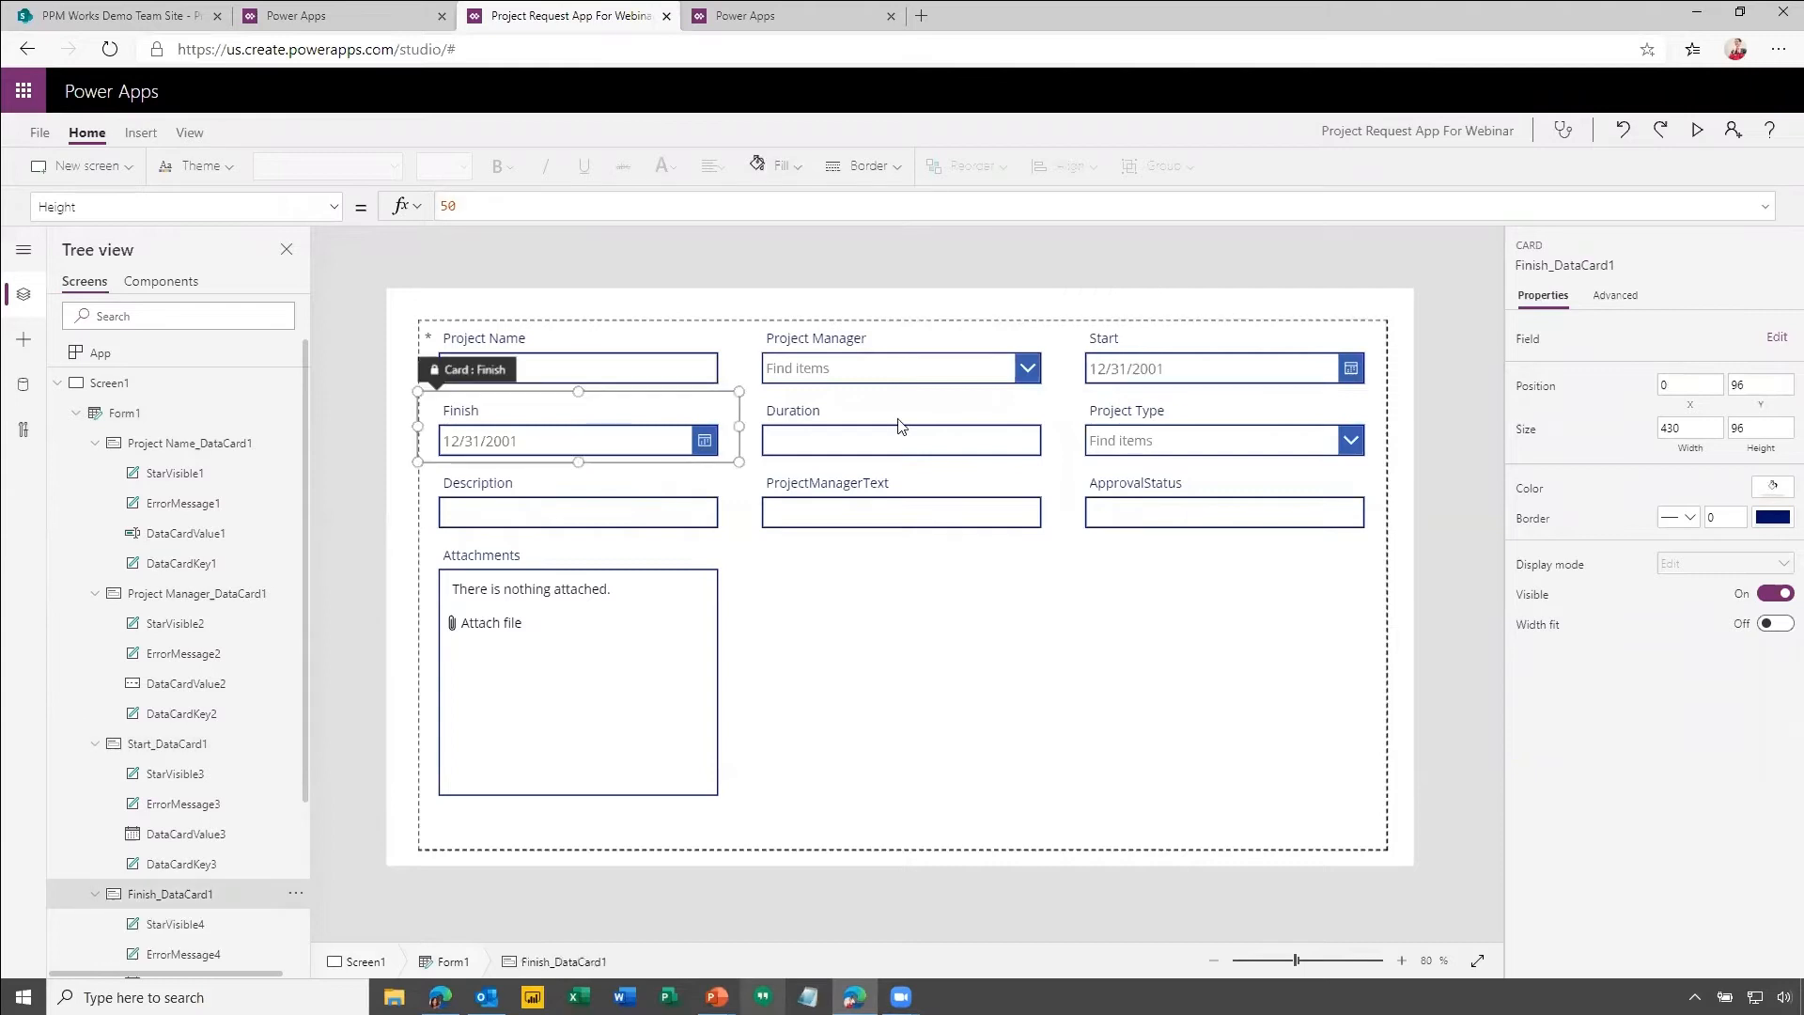
Rename the text input inside the Project Name data card as ProjectNameValue.
click(626, 350)
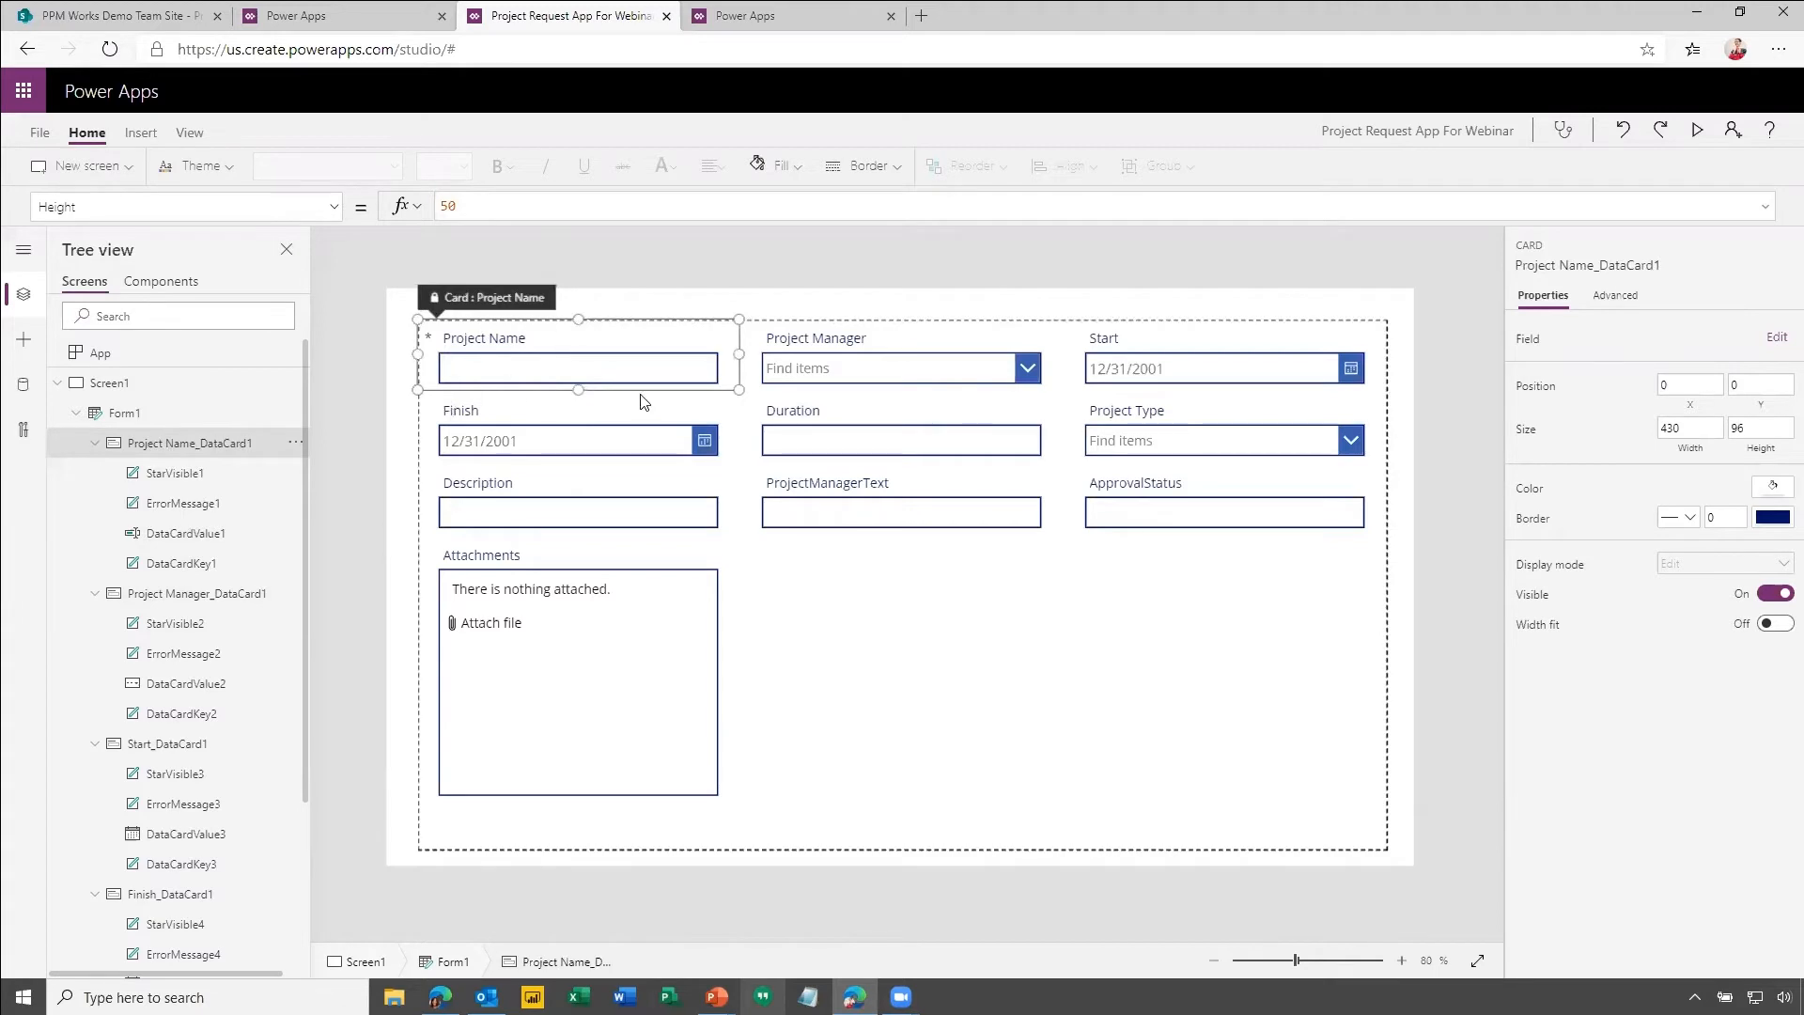
click(189, 535)
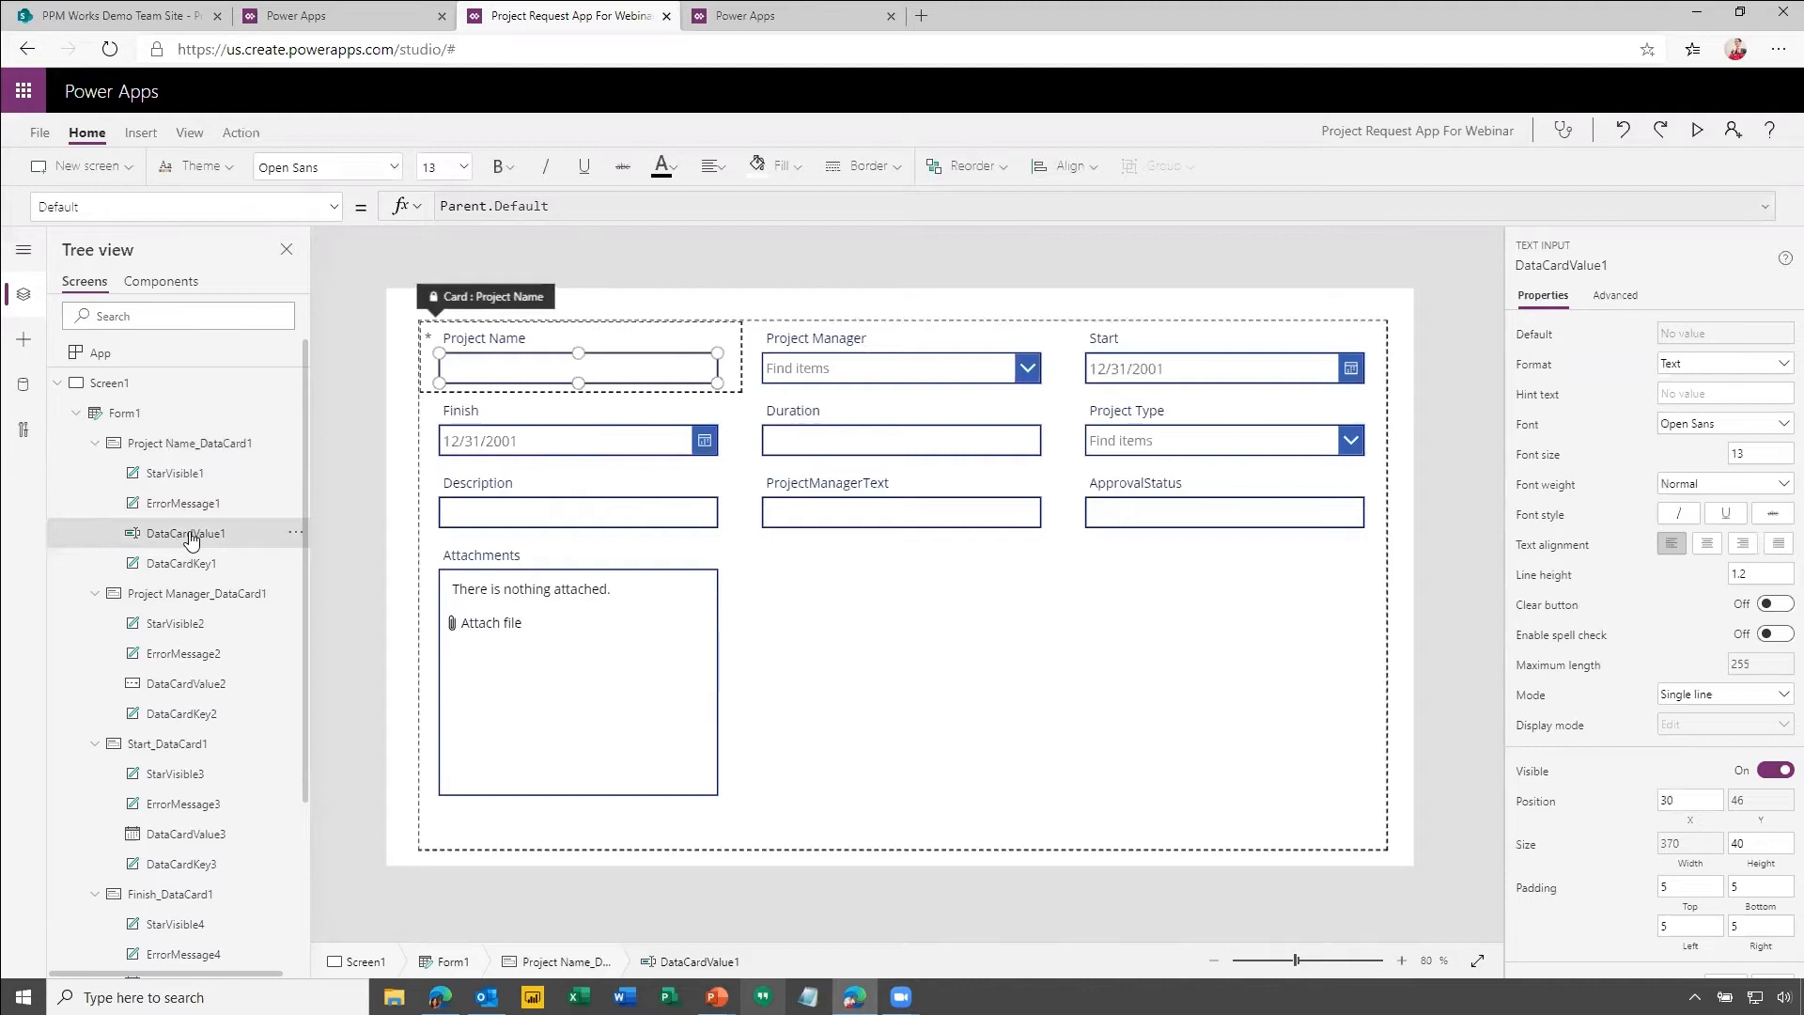
right_click(191, 537)
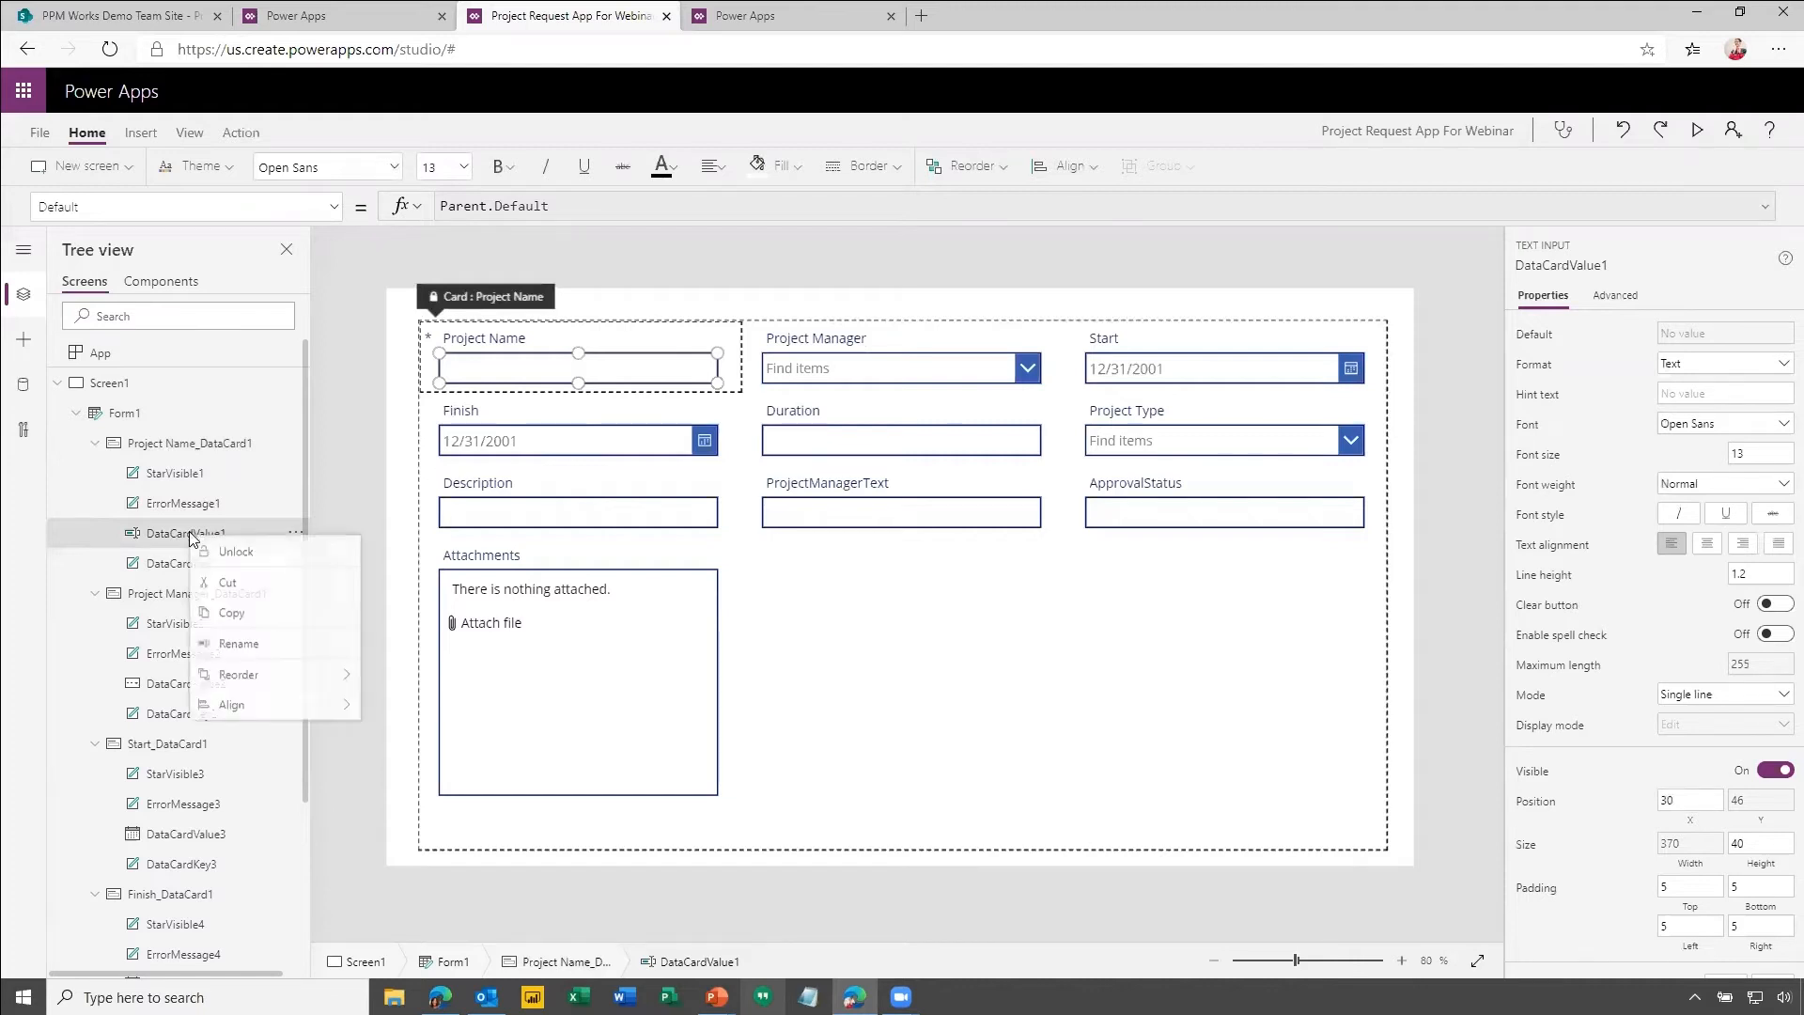
click(240, 647)
text(P)
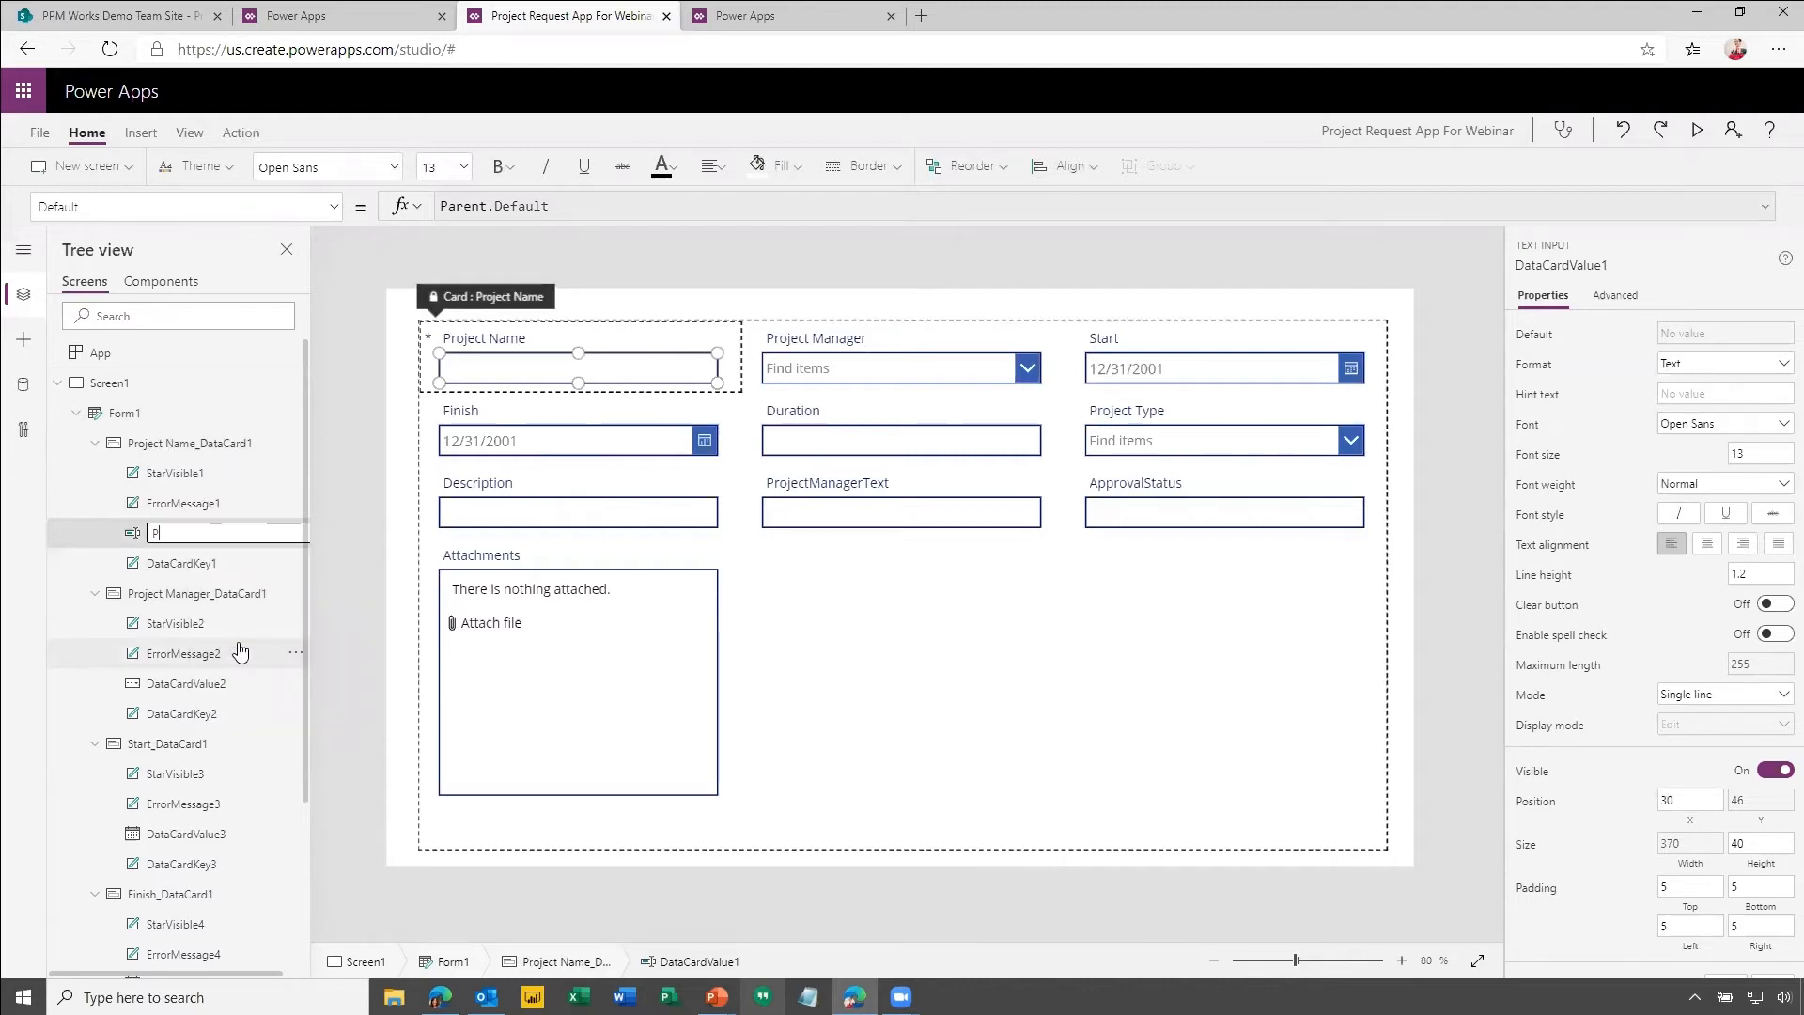
text(rojectNameVAlue)
key(BackSpace)
key(BackSpace)
key(BackSpace)
key(BackSpace)
text(alue)
key(Return)
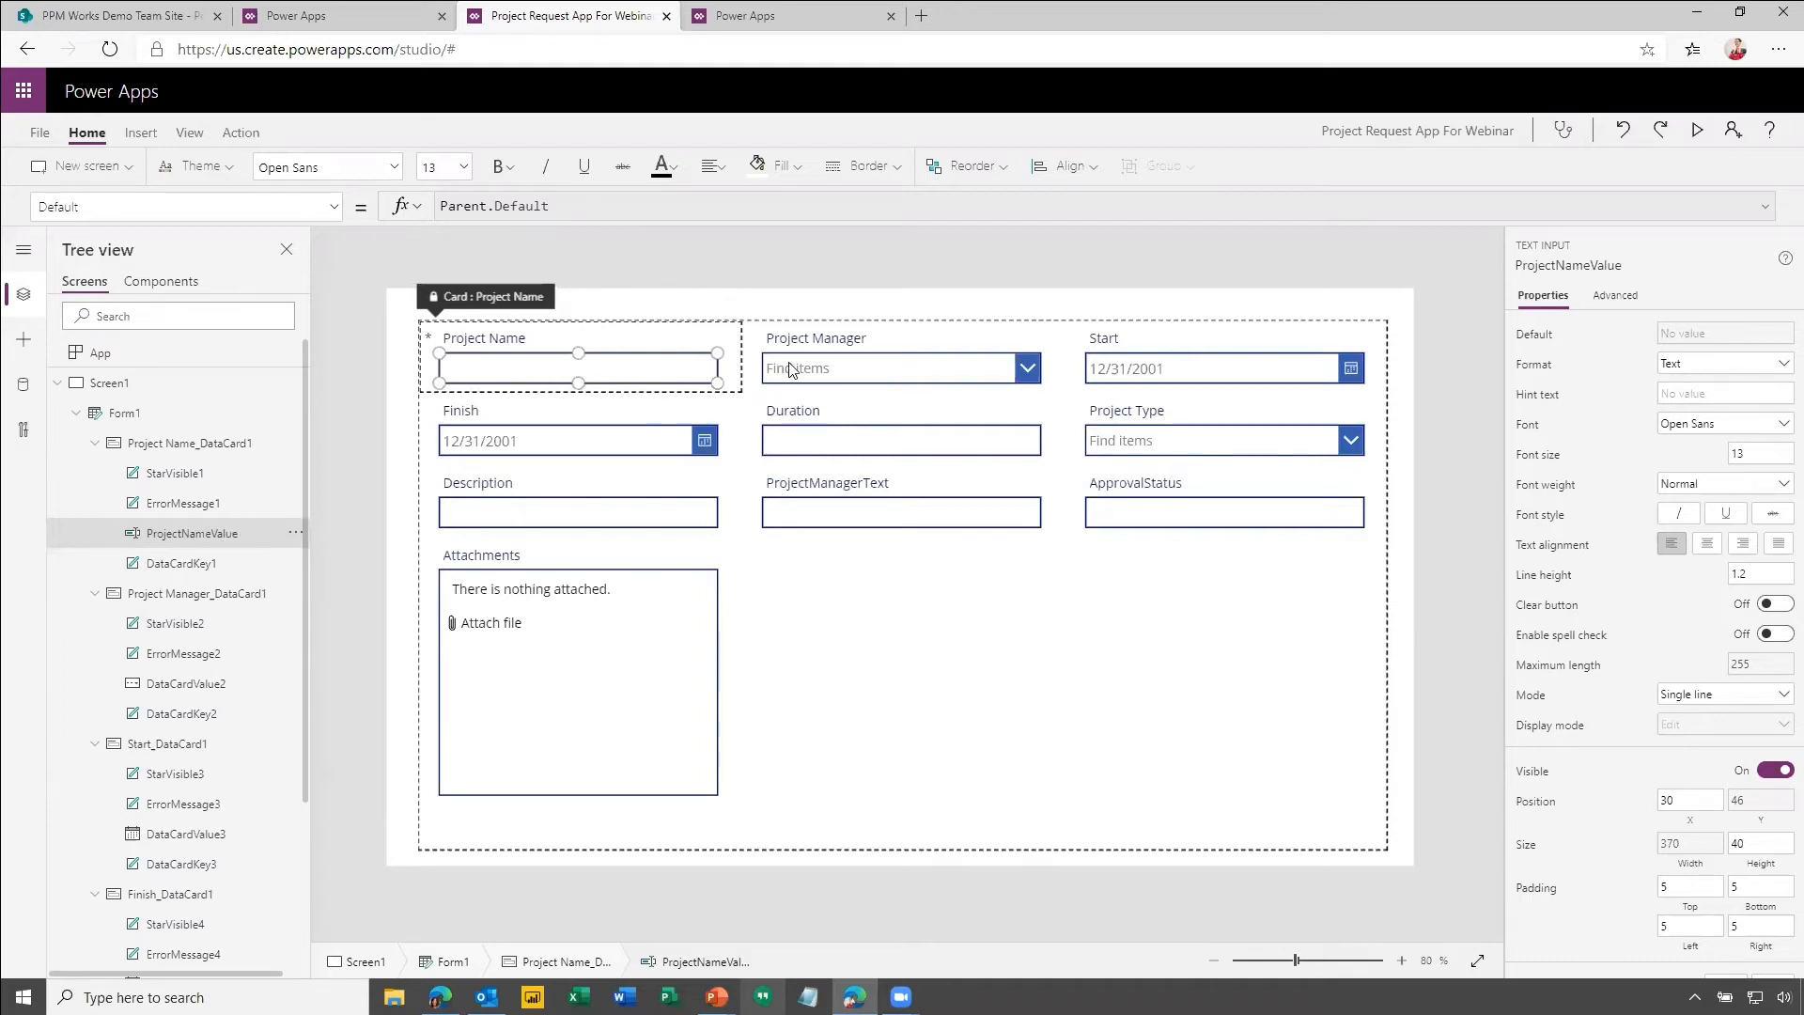
click(827, 367)
click(841, 364)
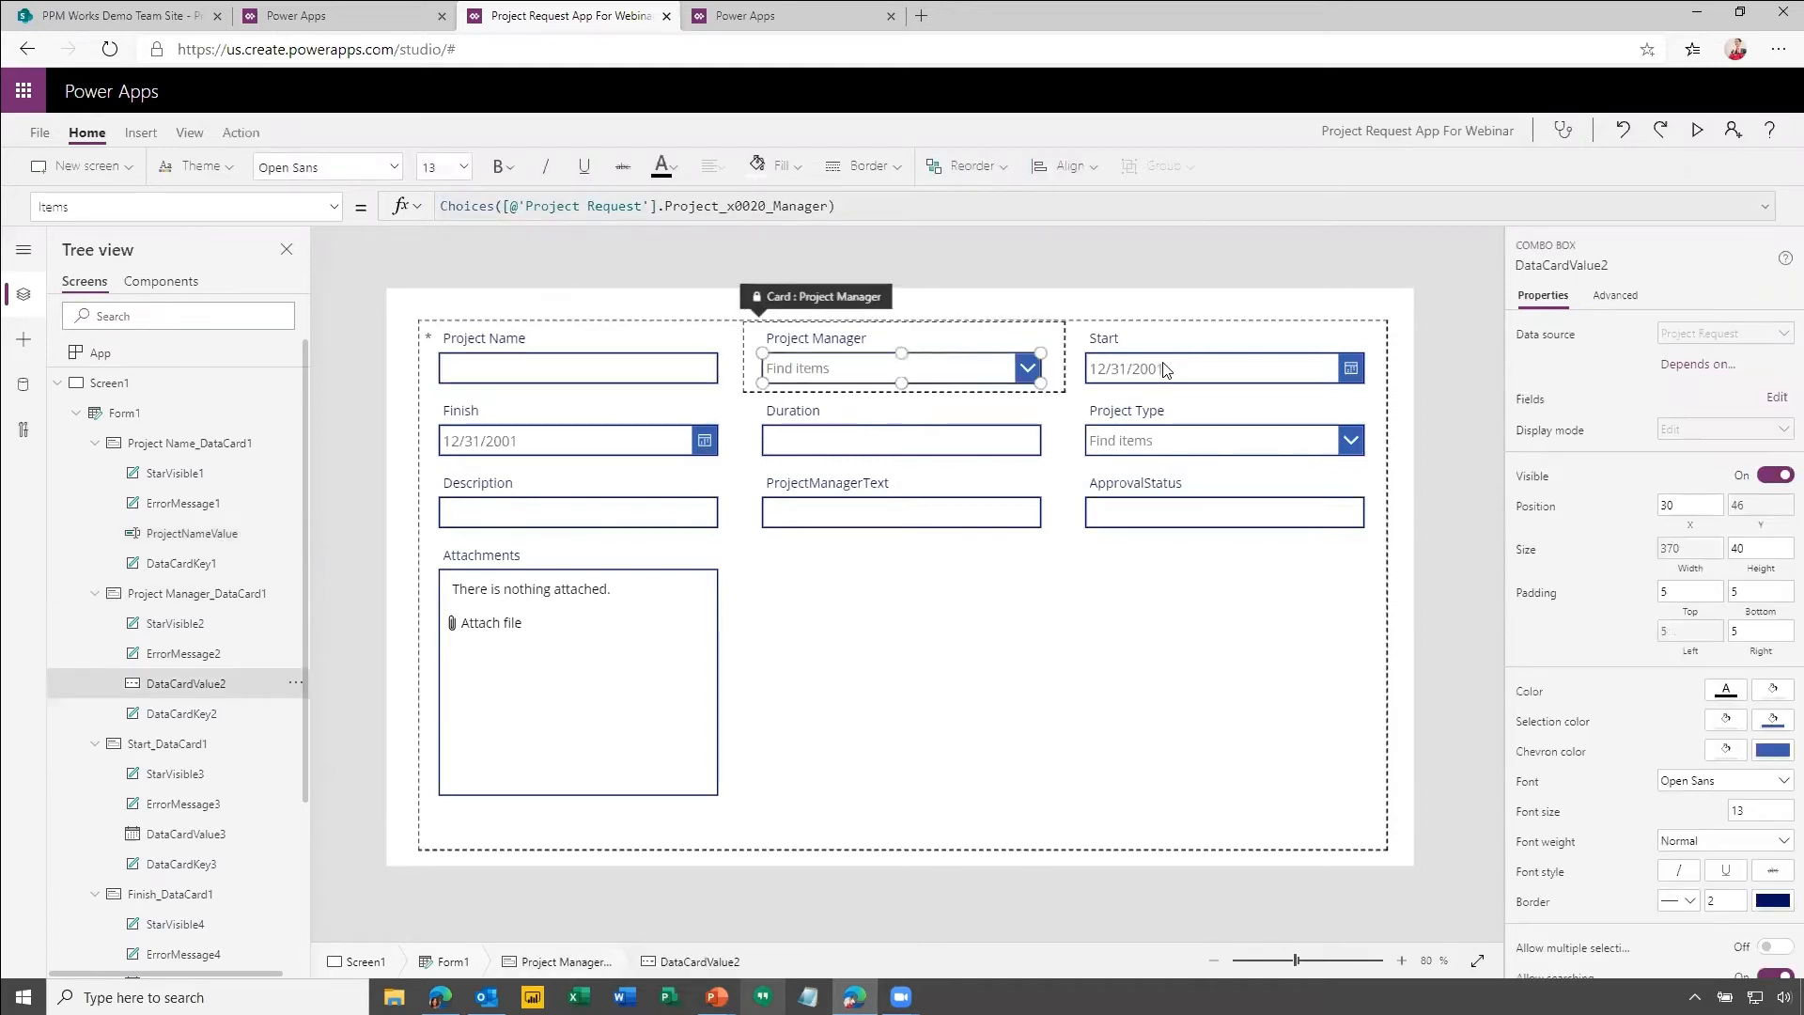
click(1157, 360)
click(639, 380)
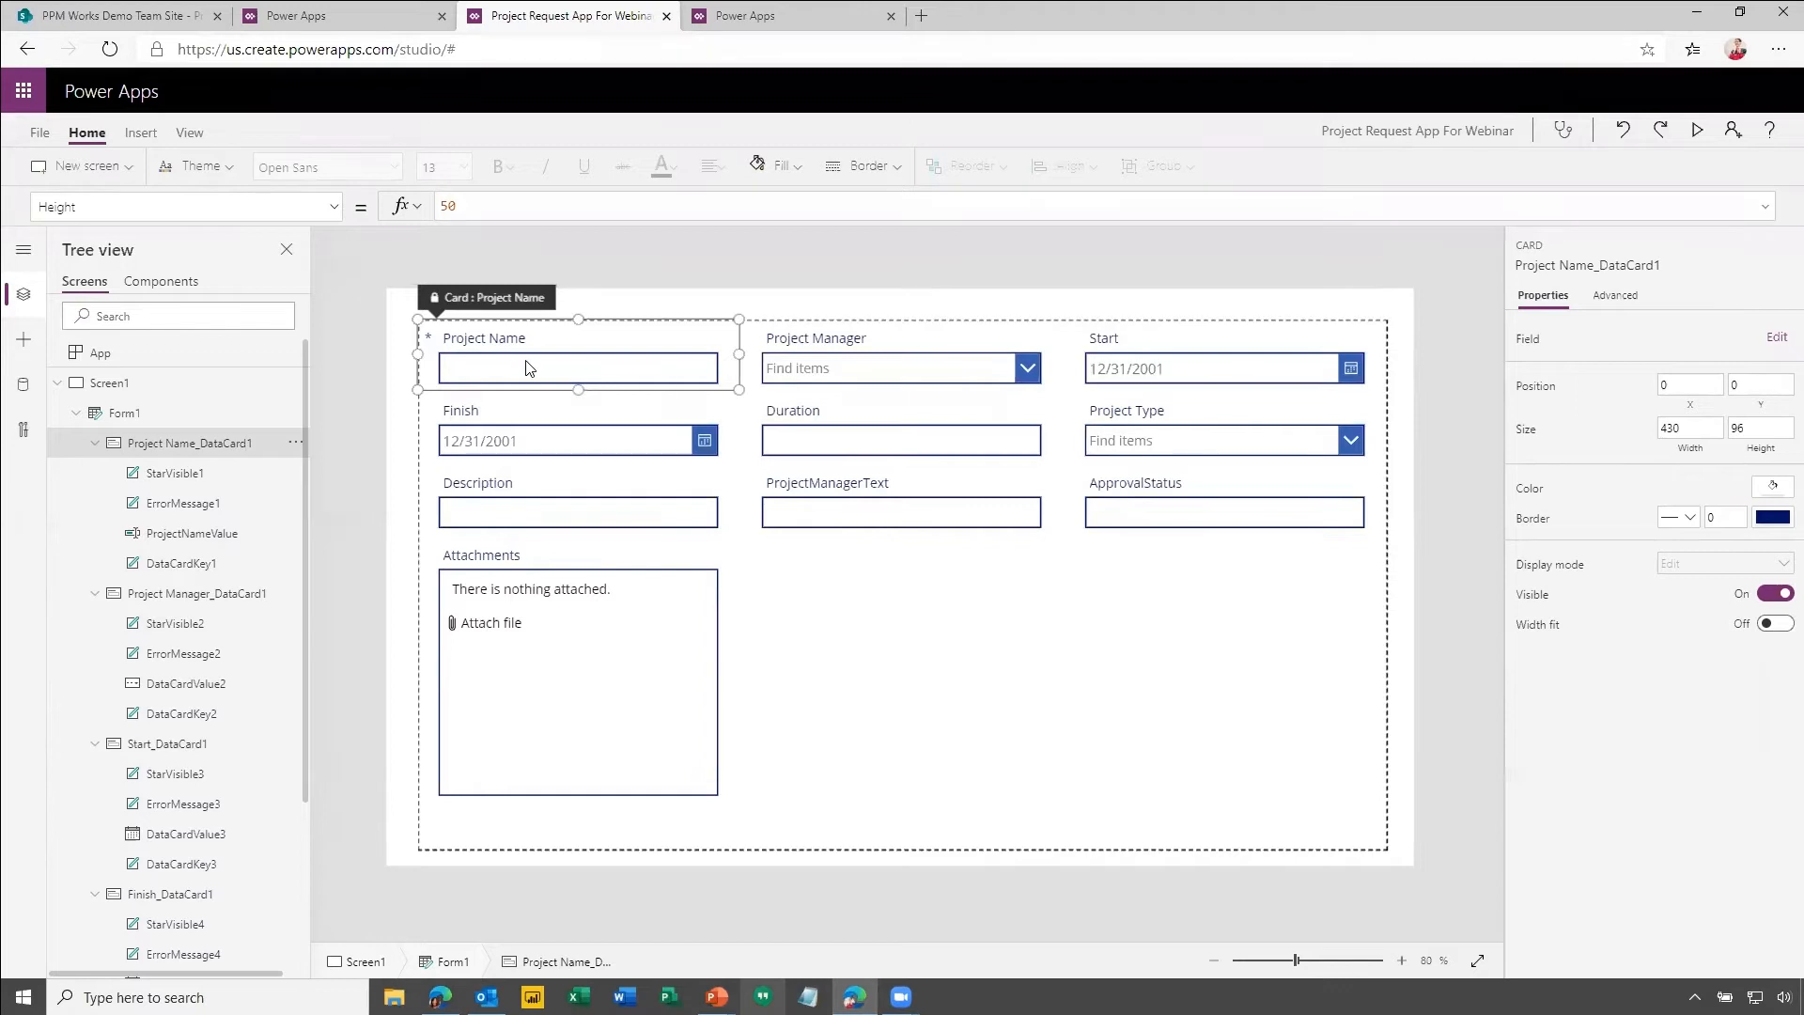
Delete the ProjectManagerText card from the form.
click(814, 492)
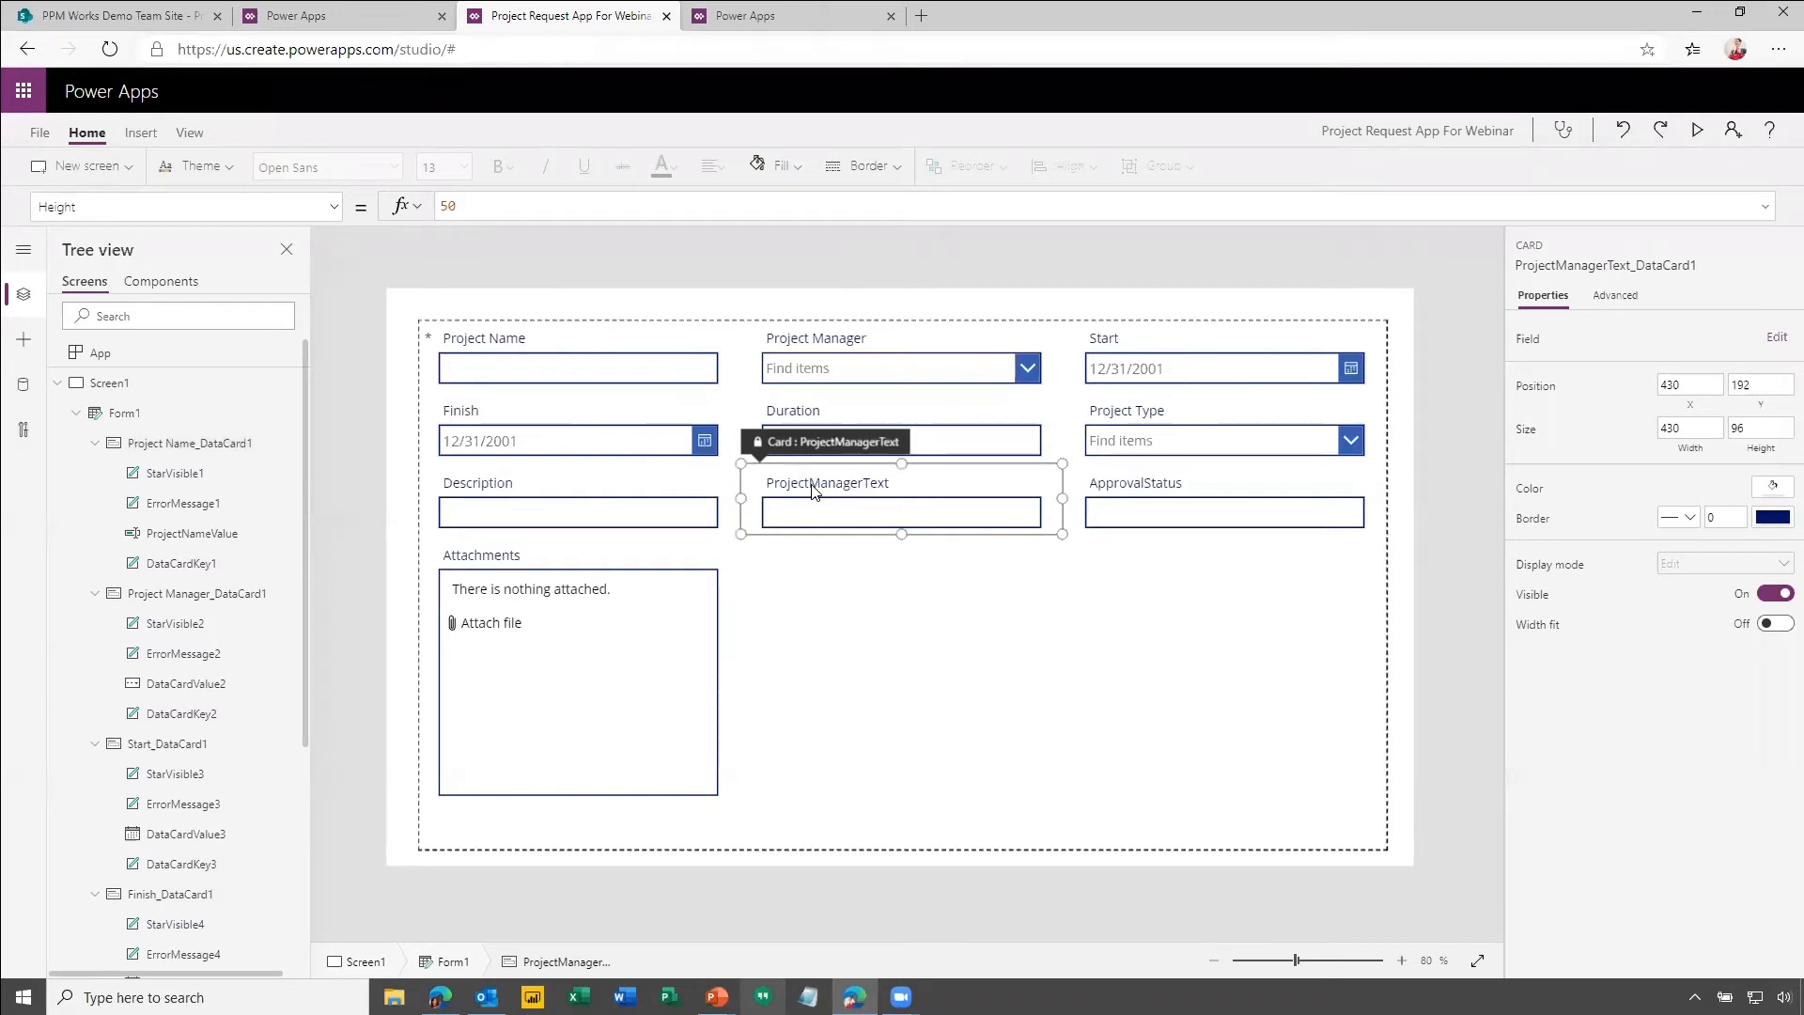
click(915, 645)
click(812, 488)
key(Delete)
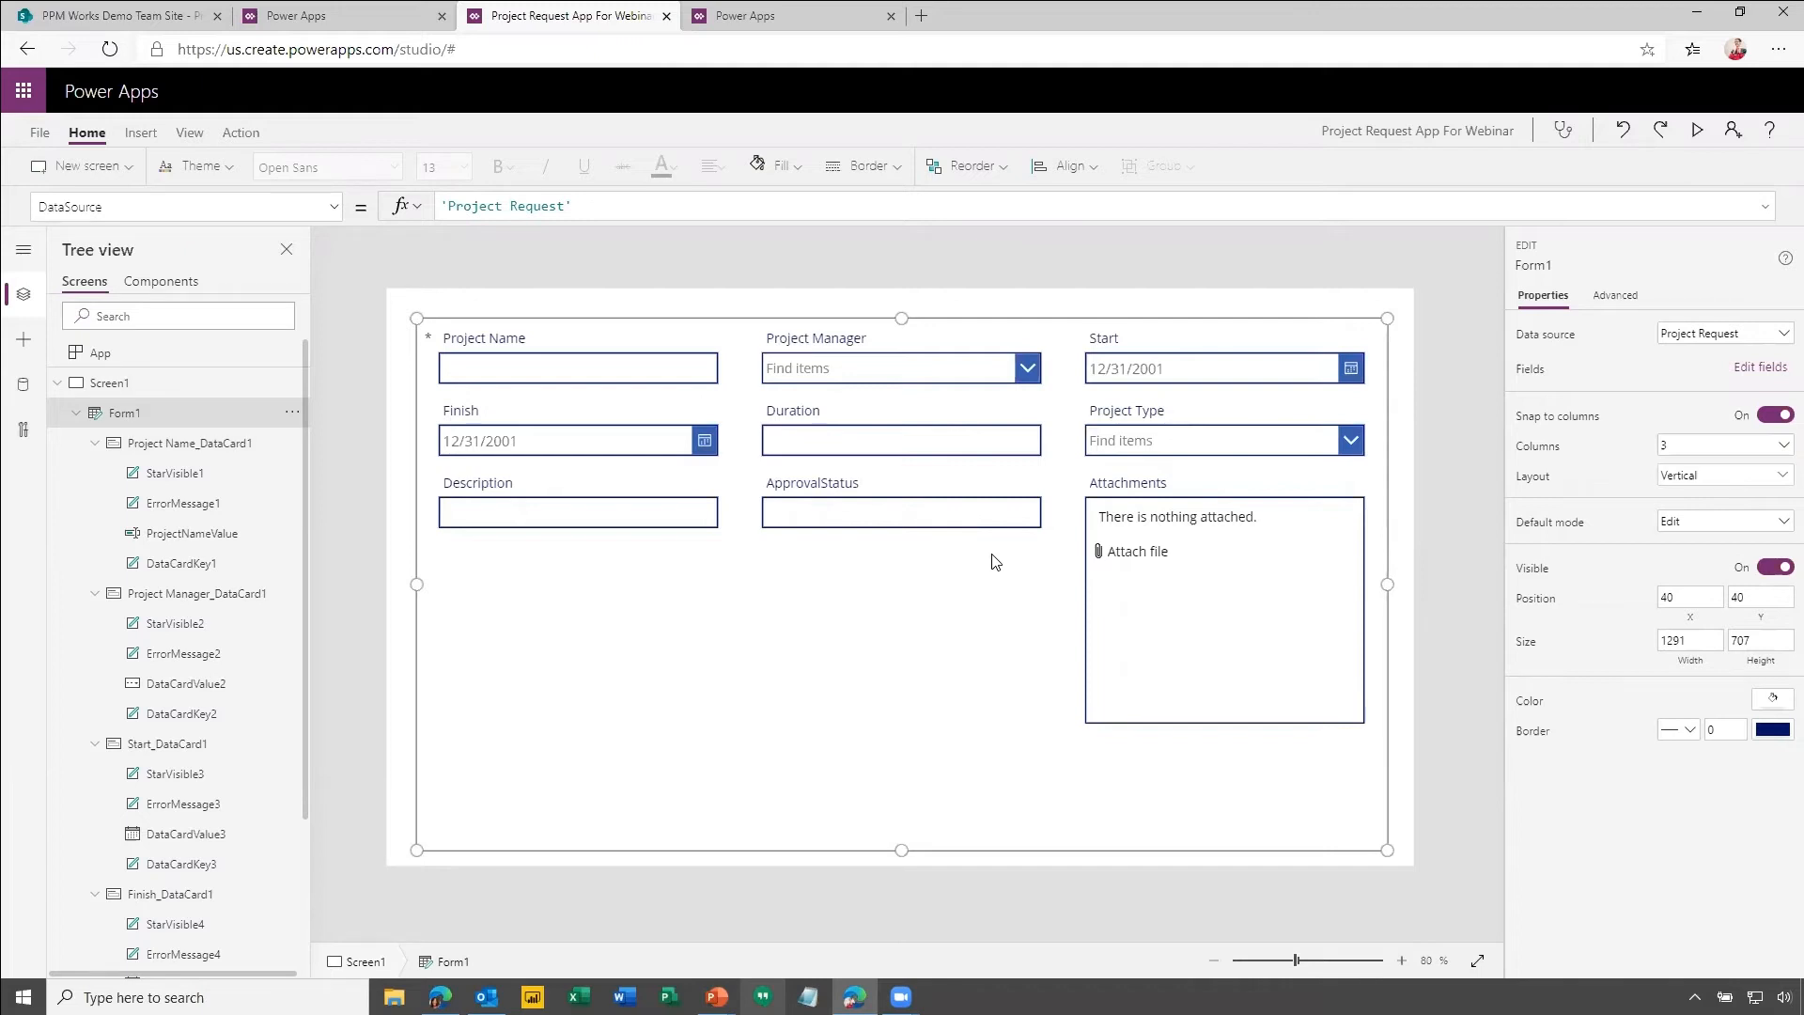
Move the Project Type card between the Project Name and Project Manager cards in the form's first row.
click(1123, 429)
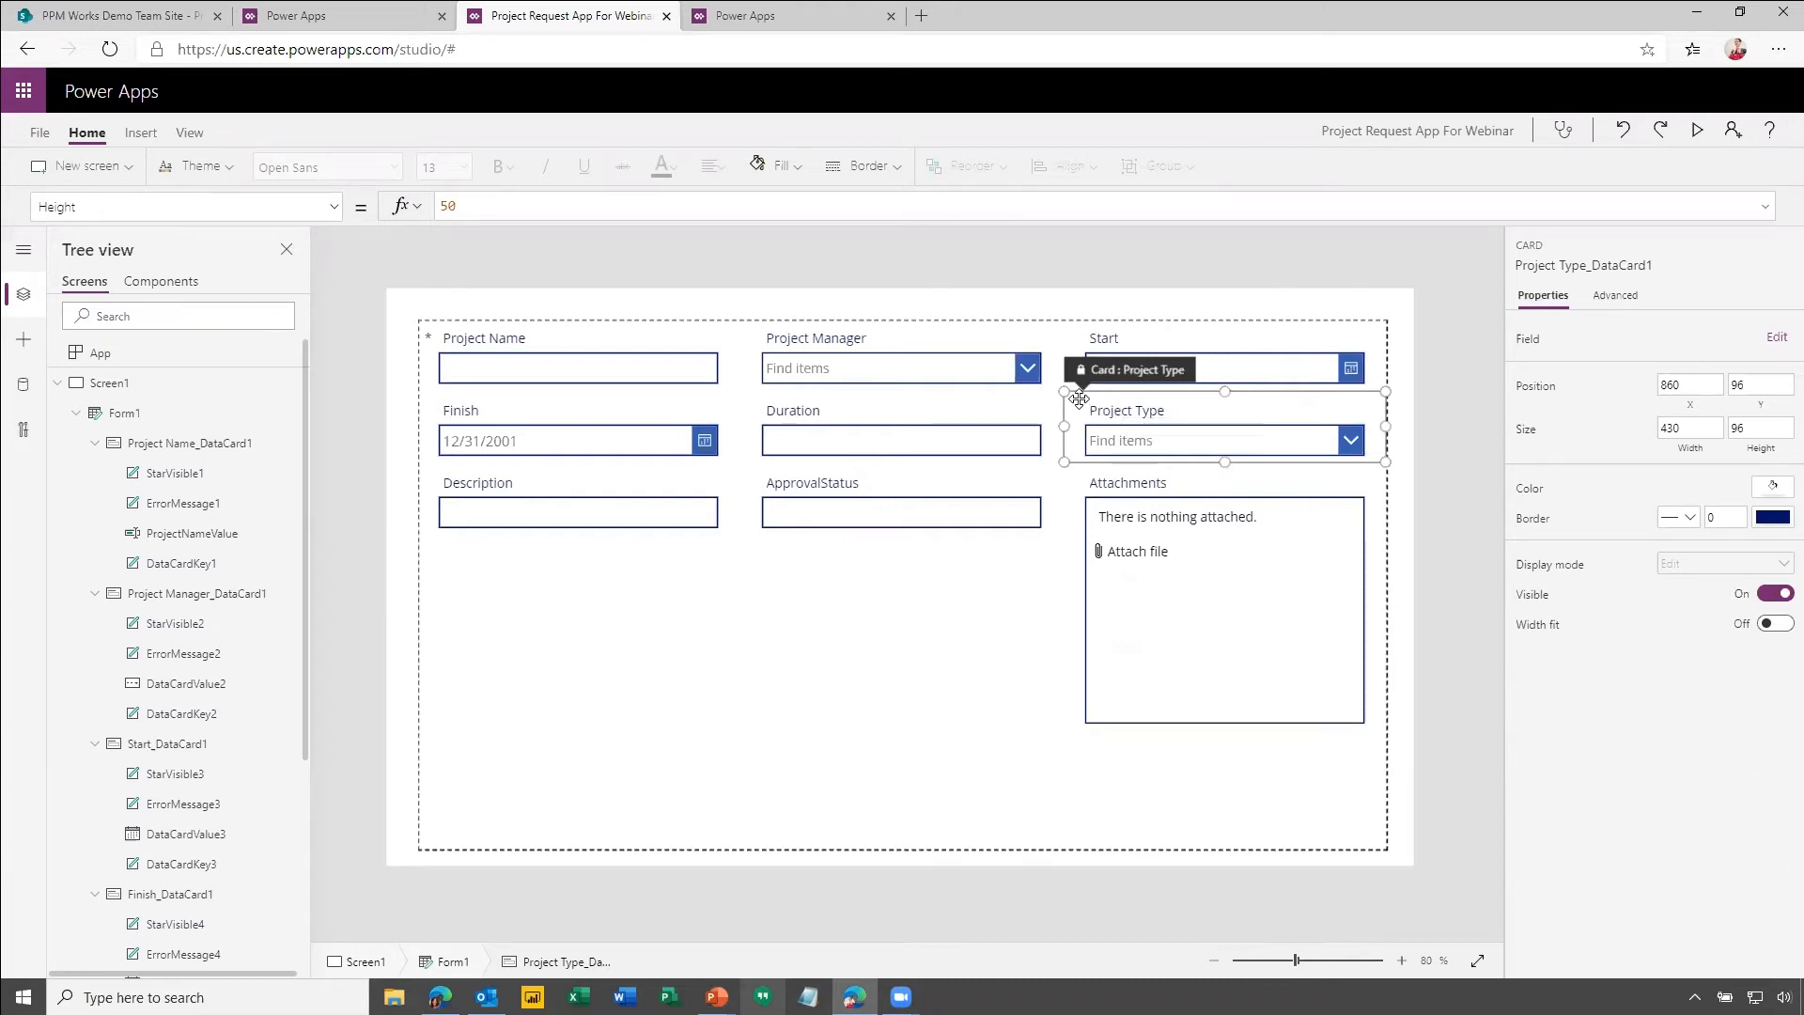
drag(1078, 400, 759, 373)
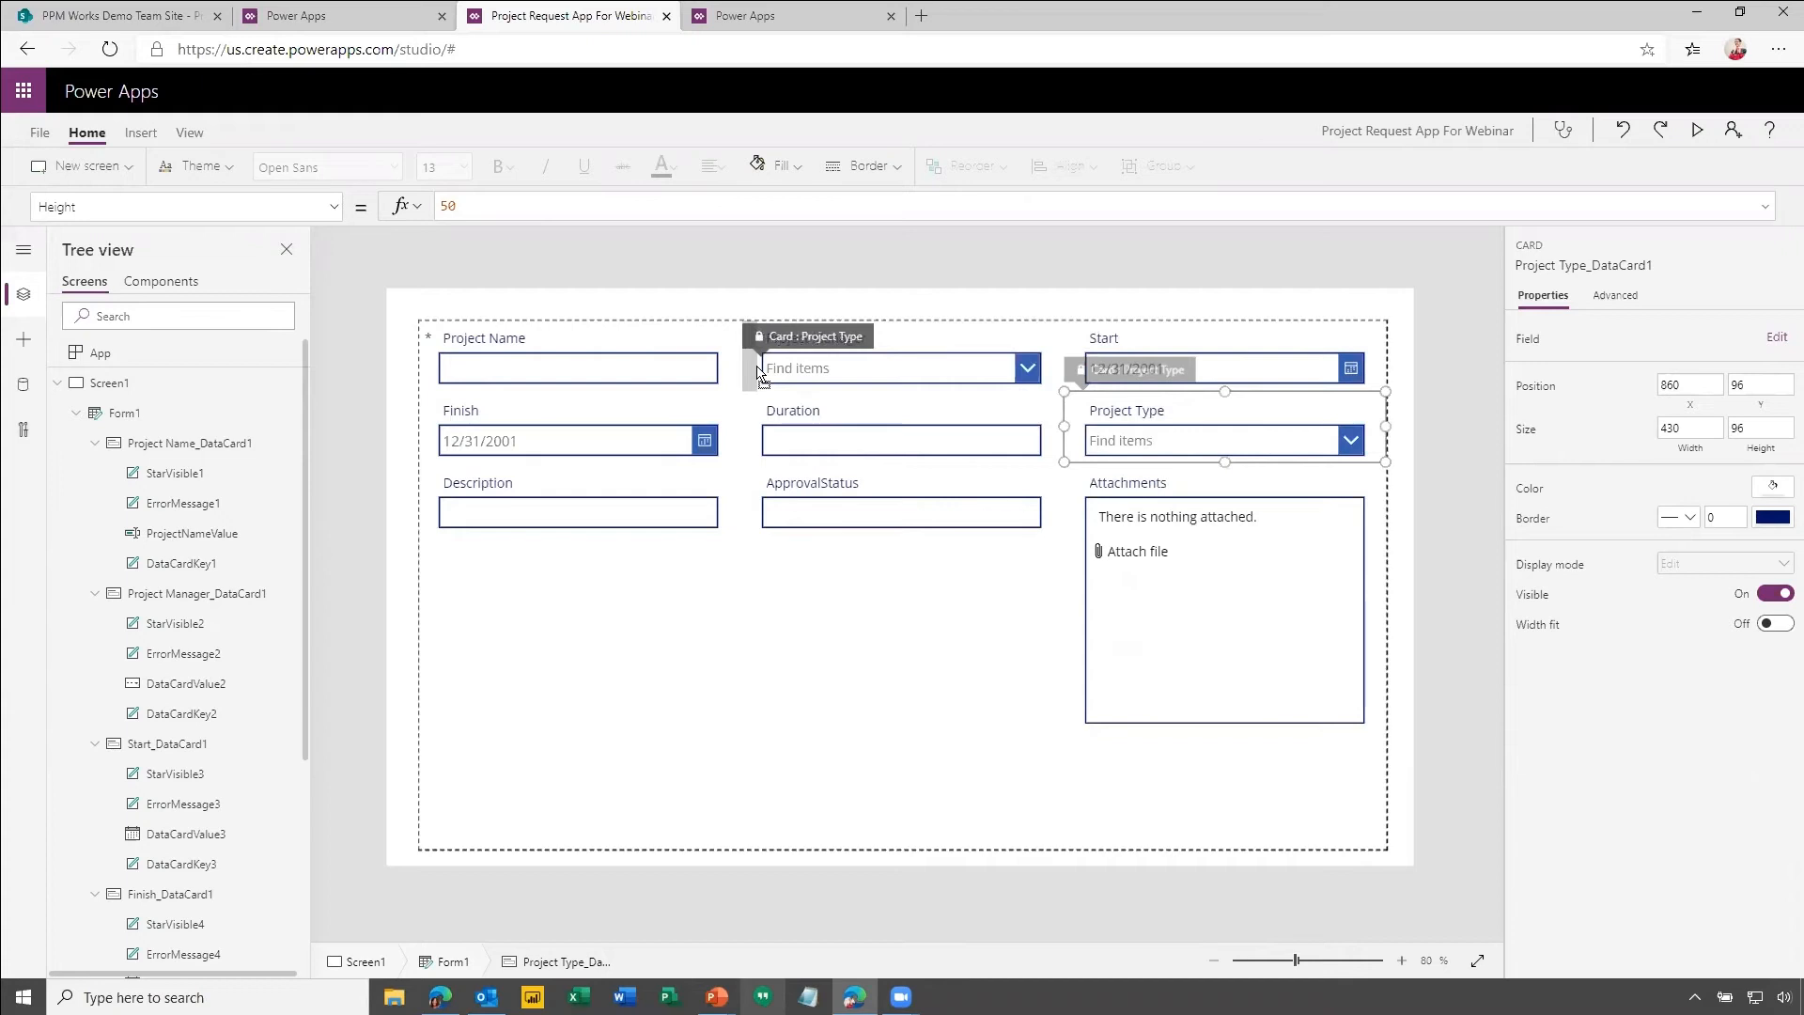
drag(759, 373, 759, 373)
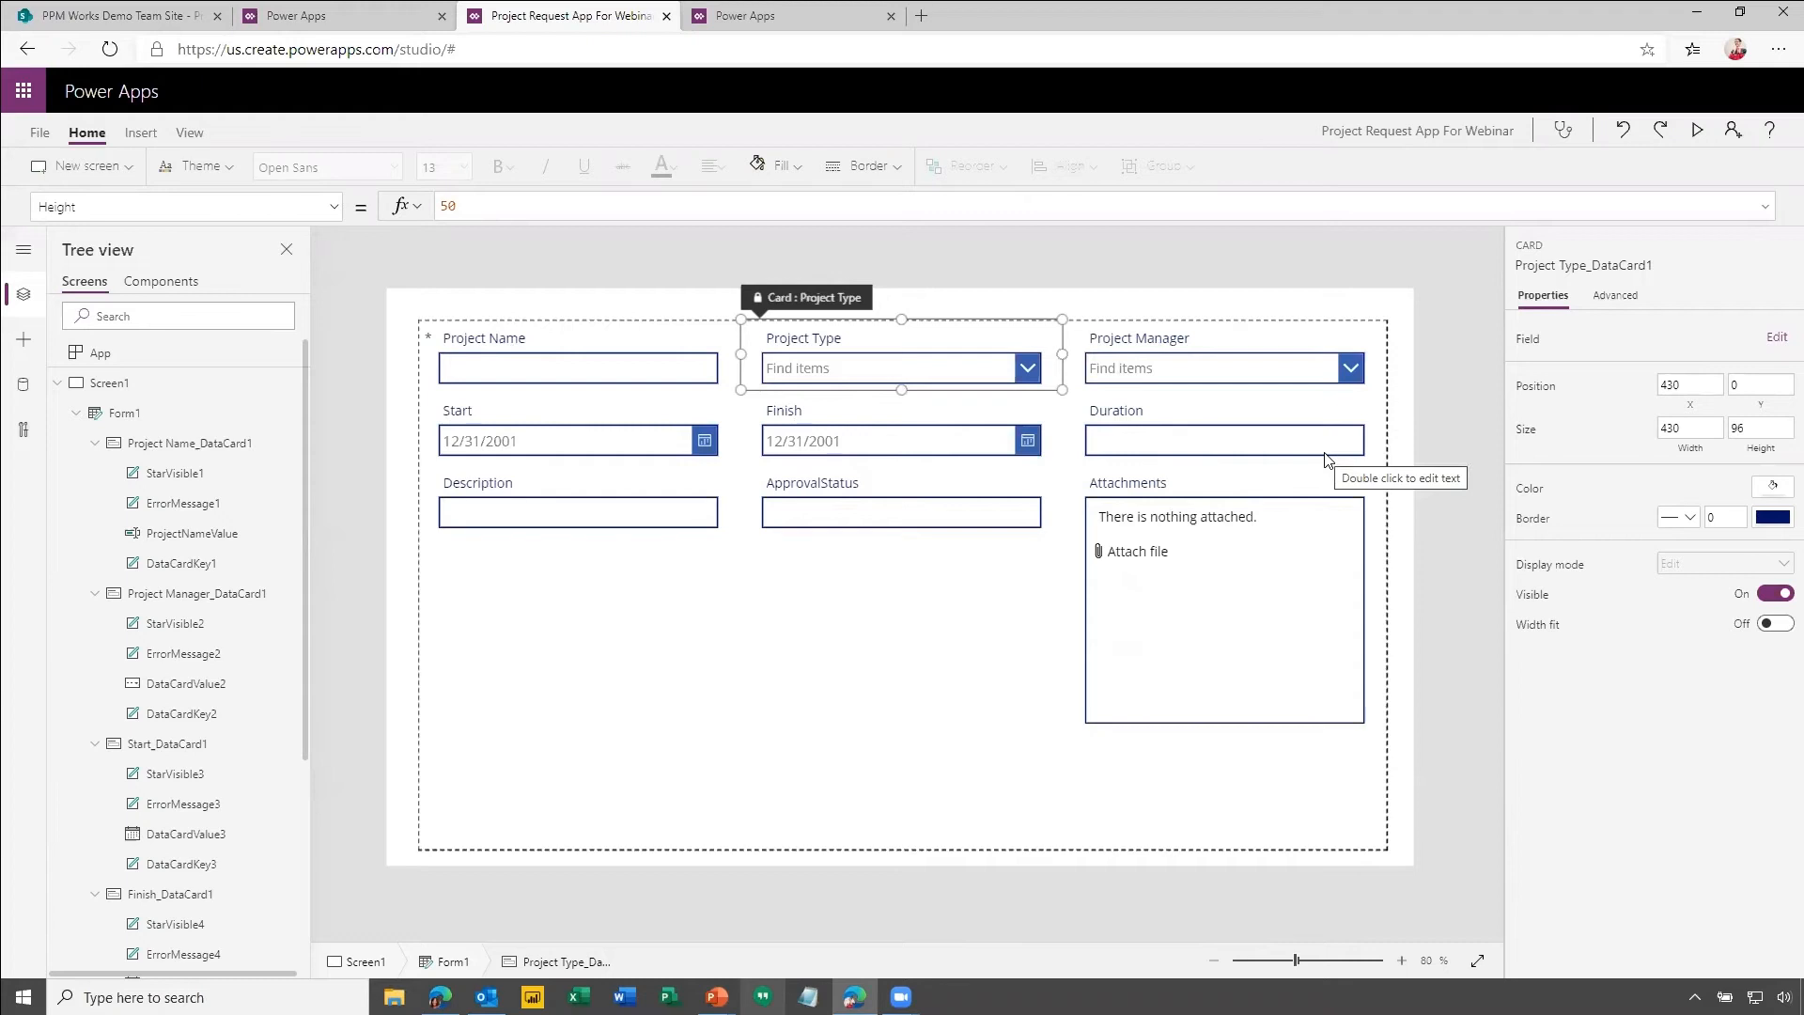
Widen the Description card to span two form columns, 860 wide.
click(578, 499)
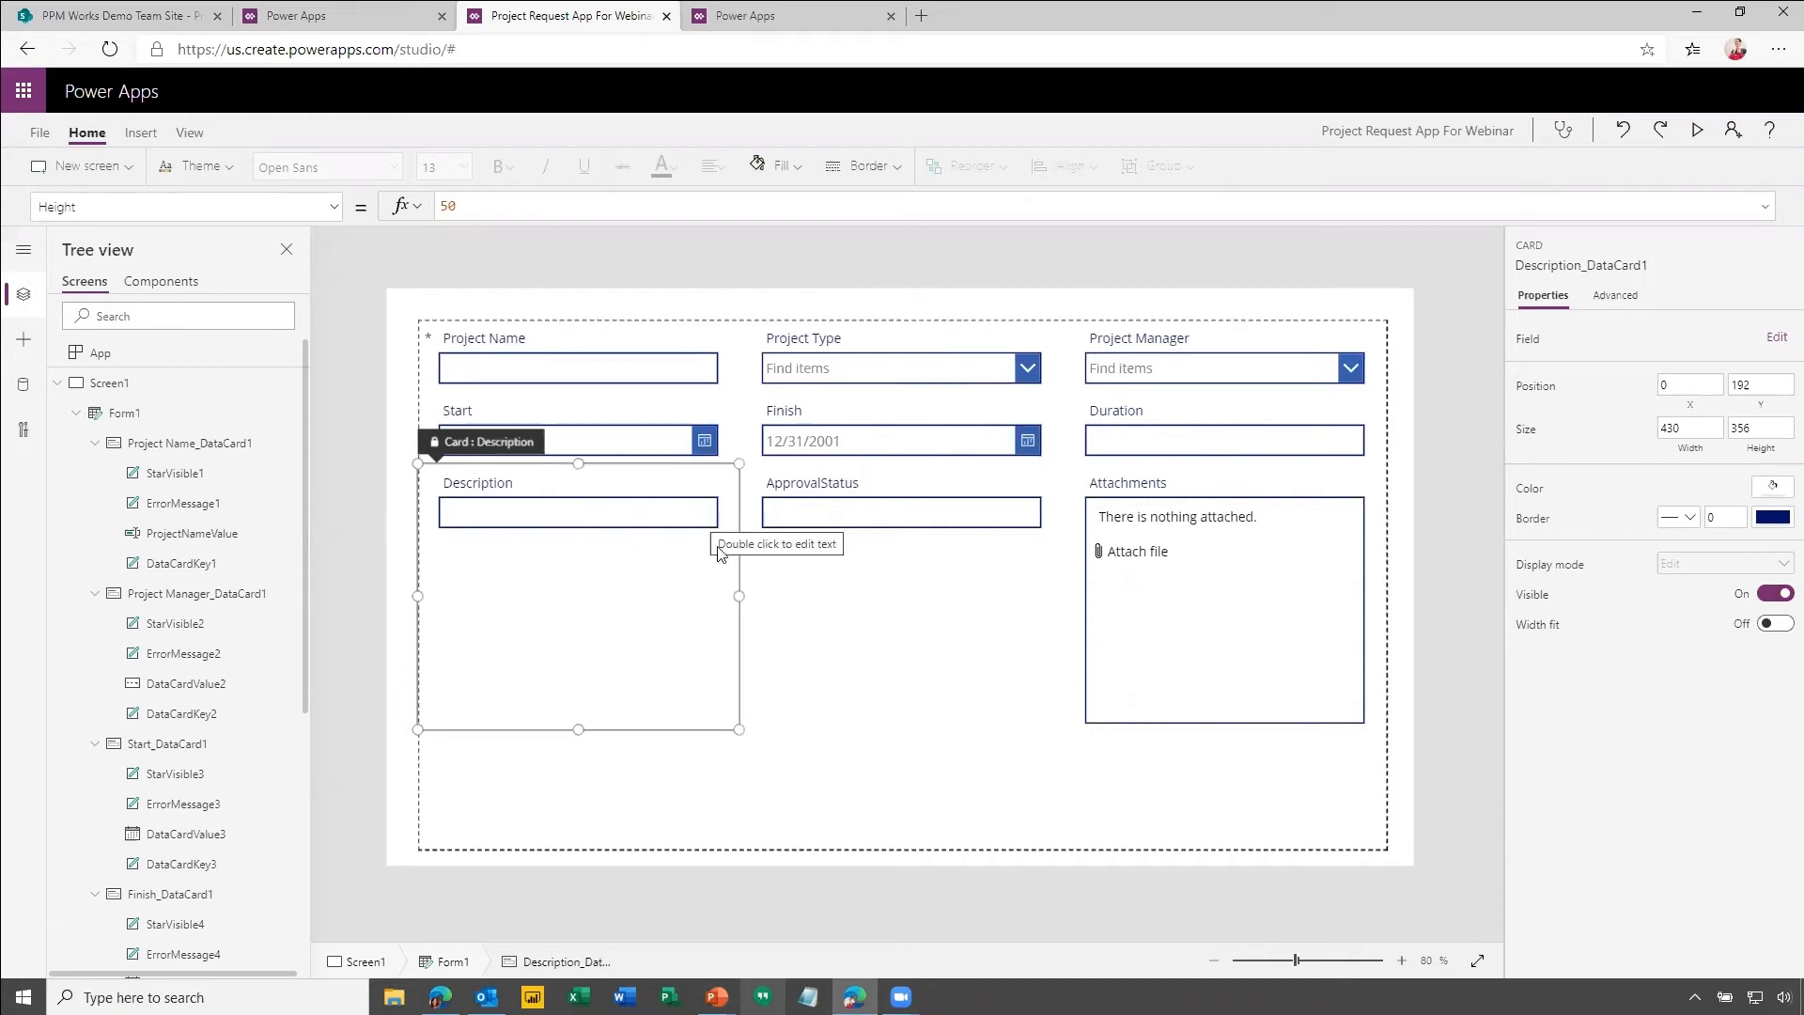
drag(741, 597, 994, 576)
click(787, 549)
click(739, 537)
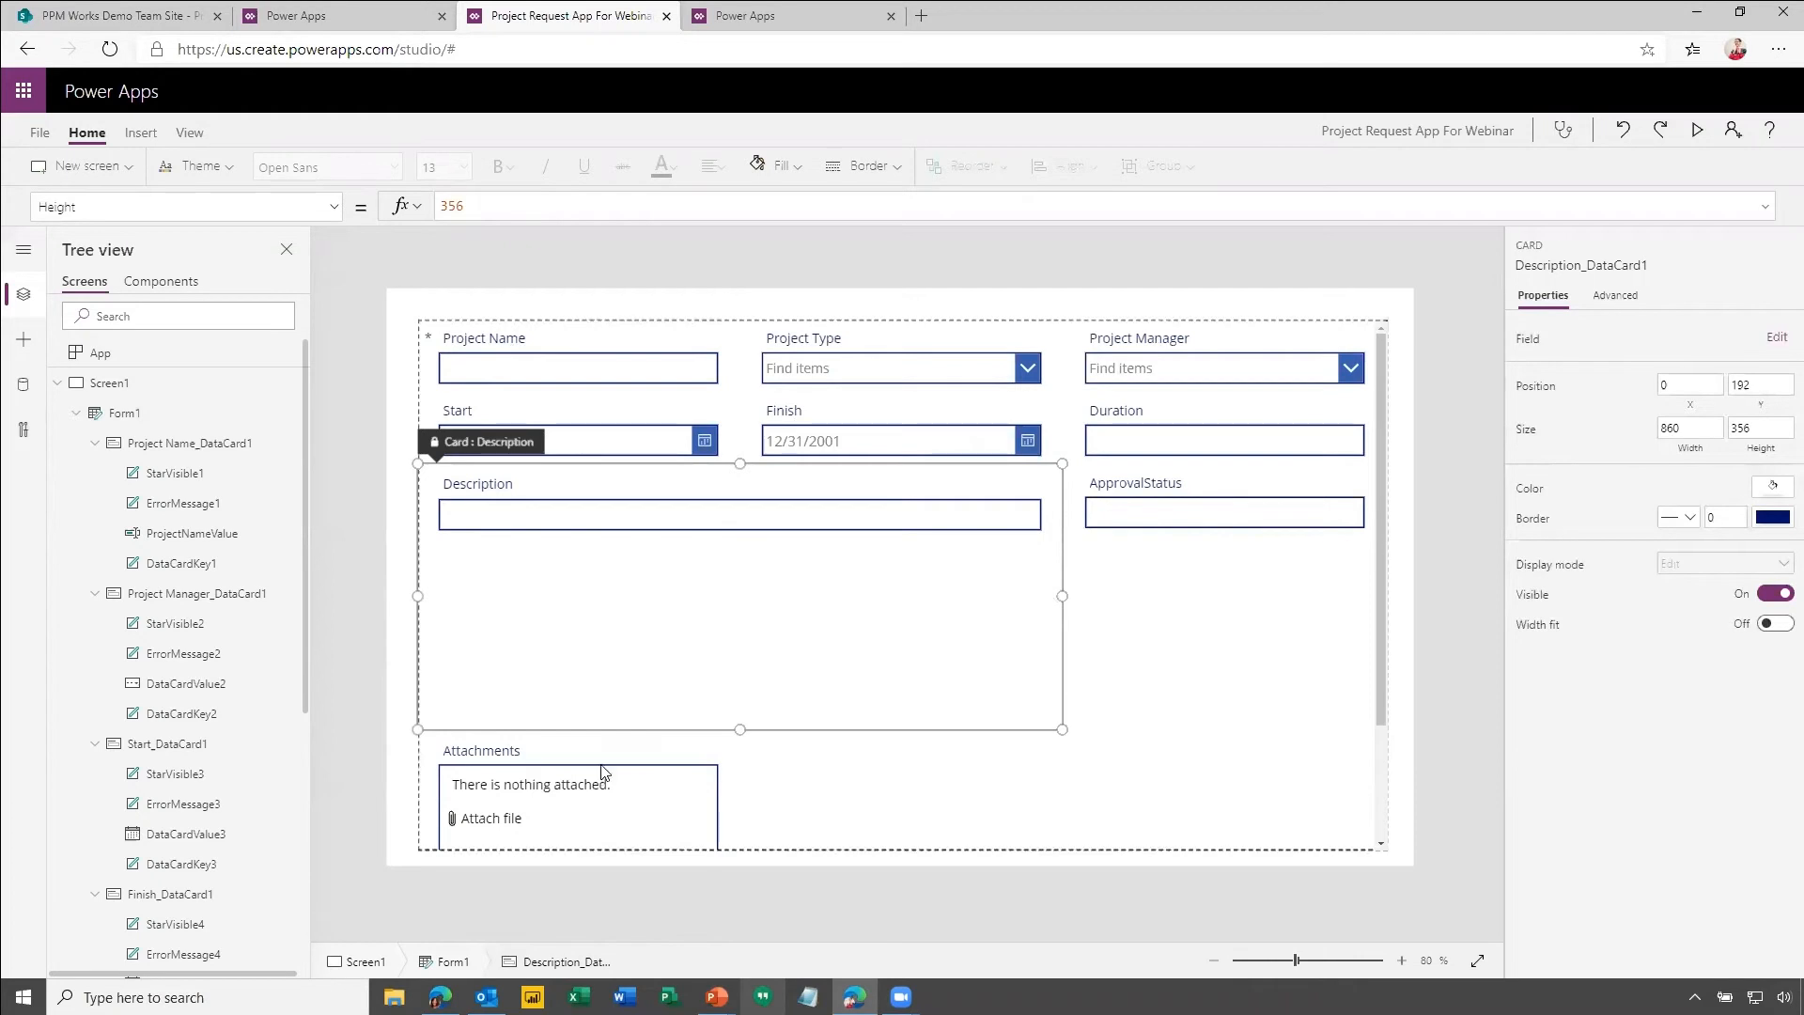
Enlarge the Description text input to a height of about 245 and set its mode to Multiline.
click(726, 528)
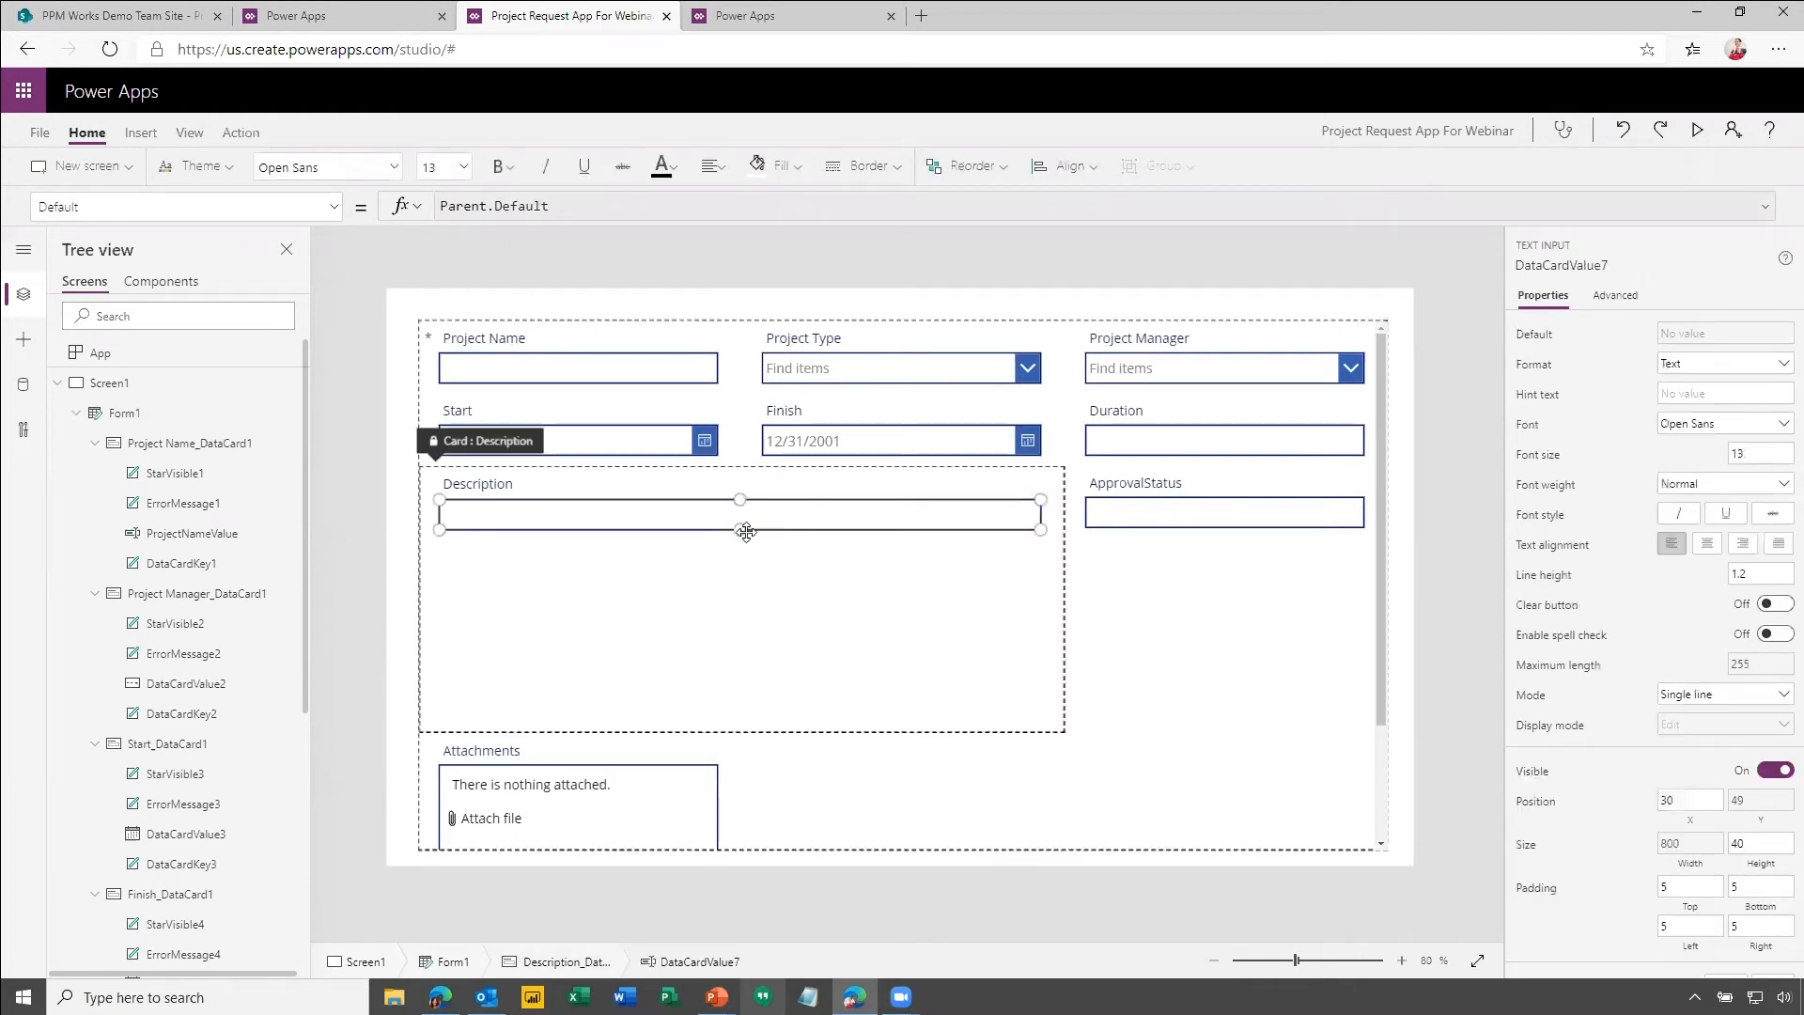
drag(741, 528, 749, 685)
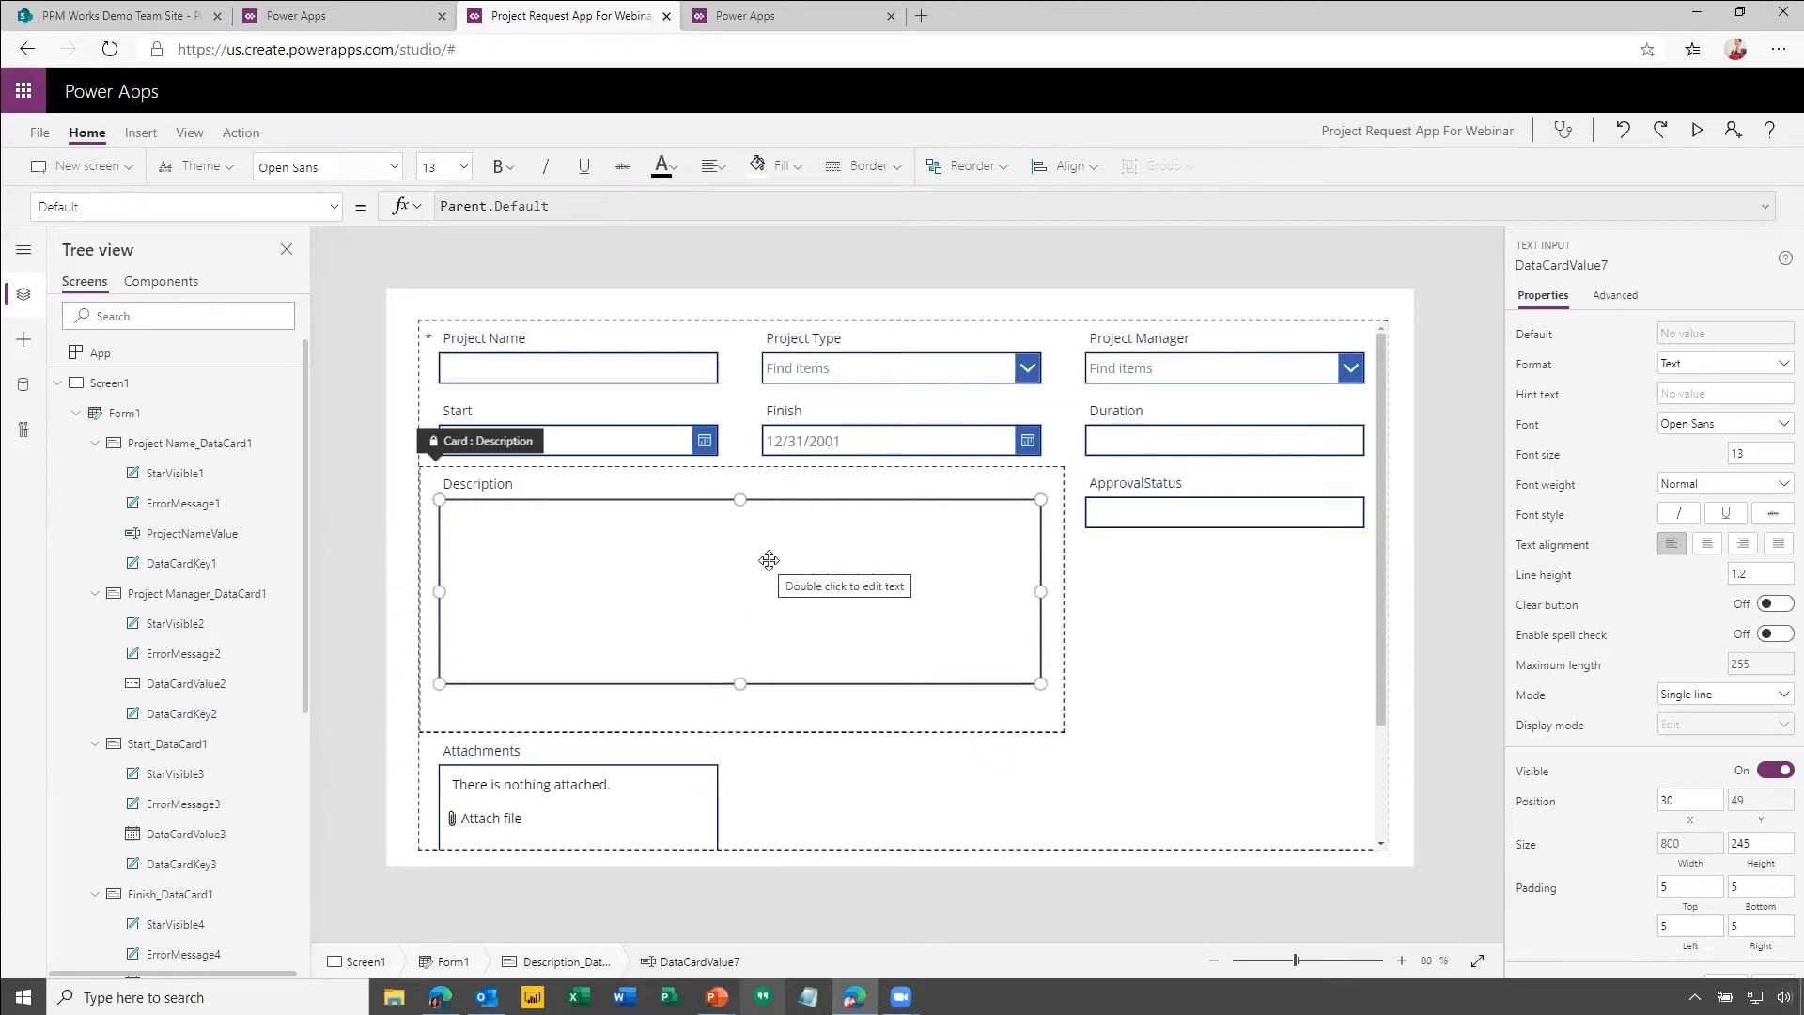
click(1782, 694)
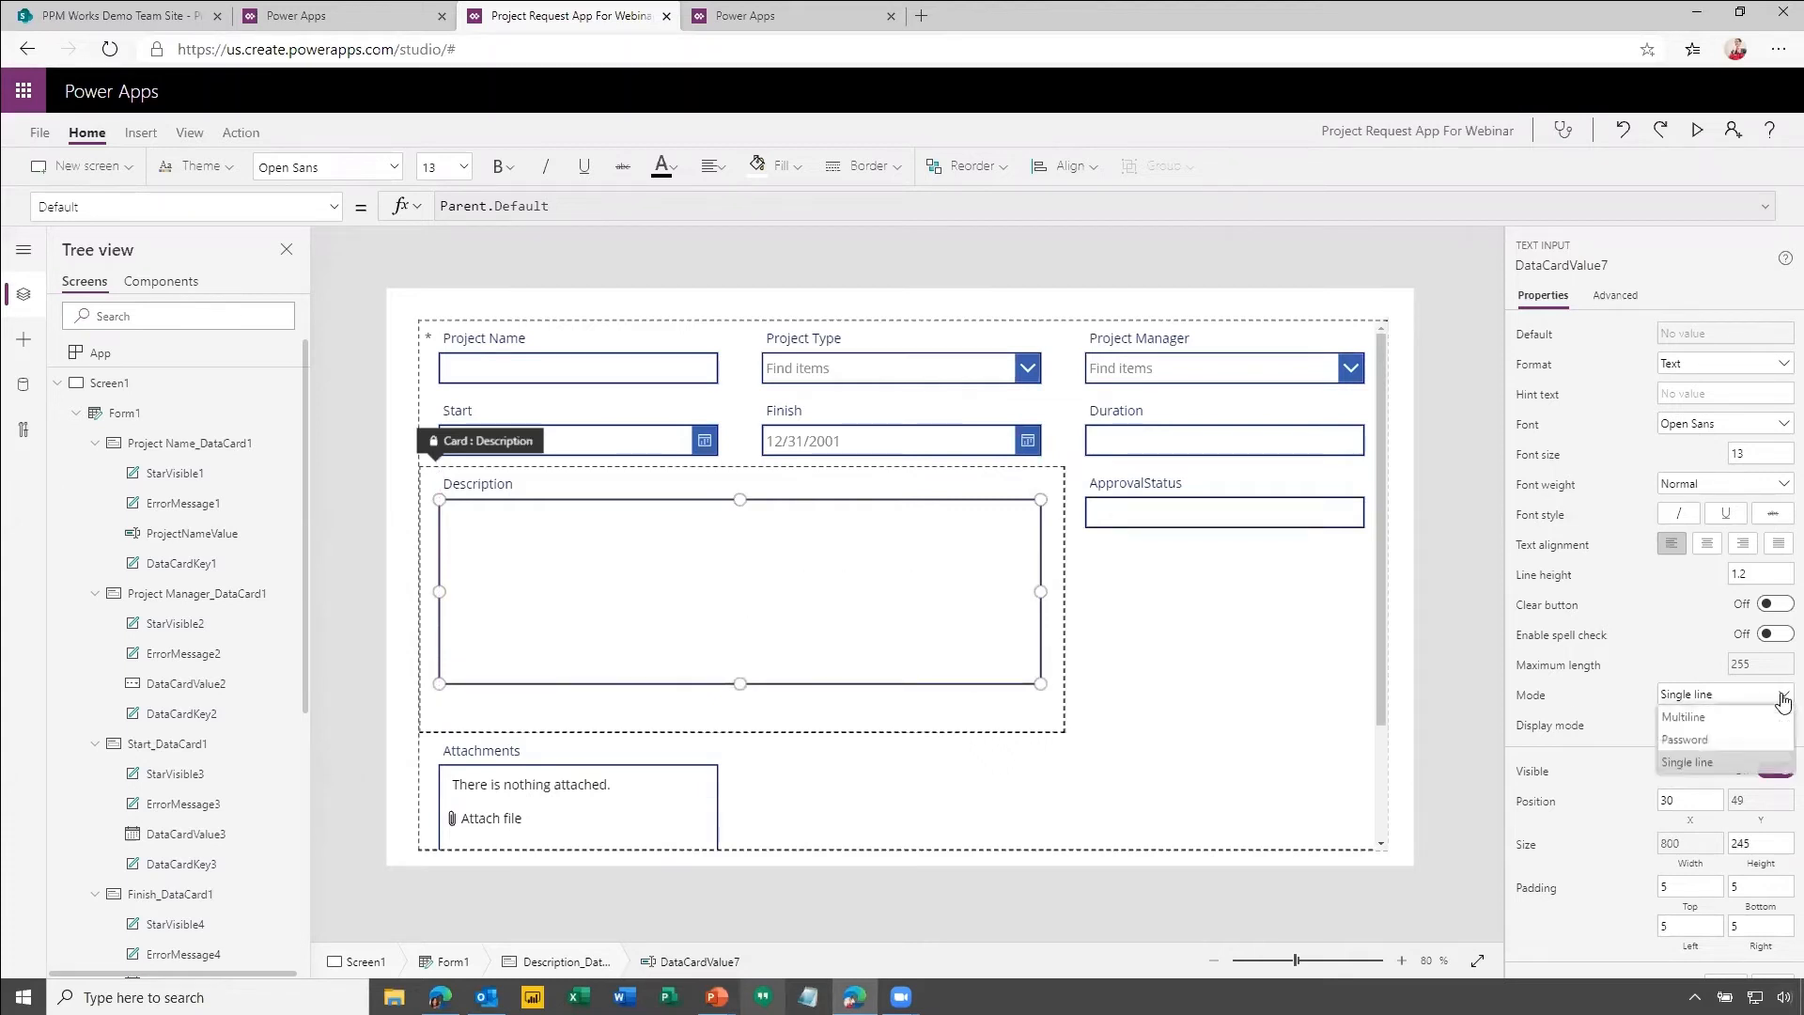
click(1700, 719)
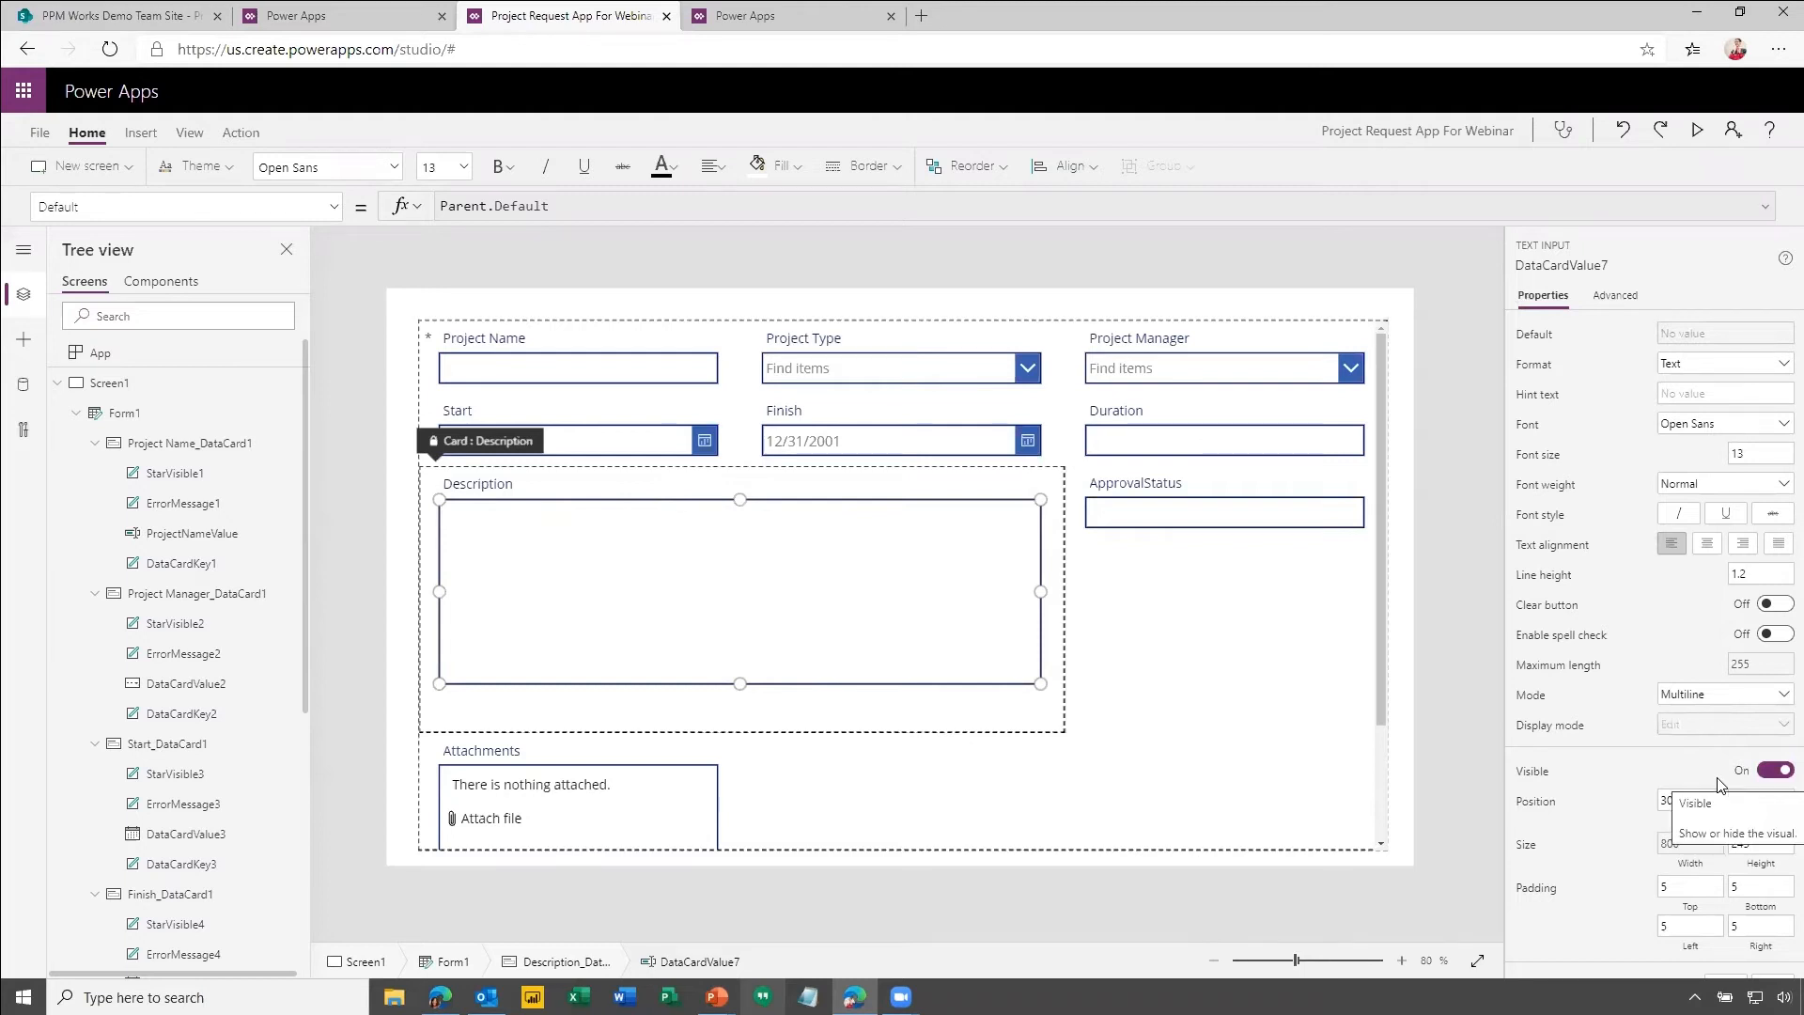
click(612, 375)
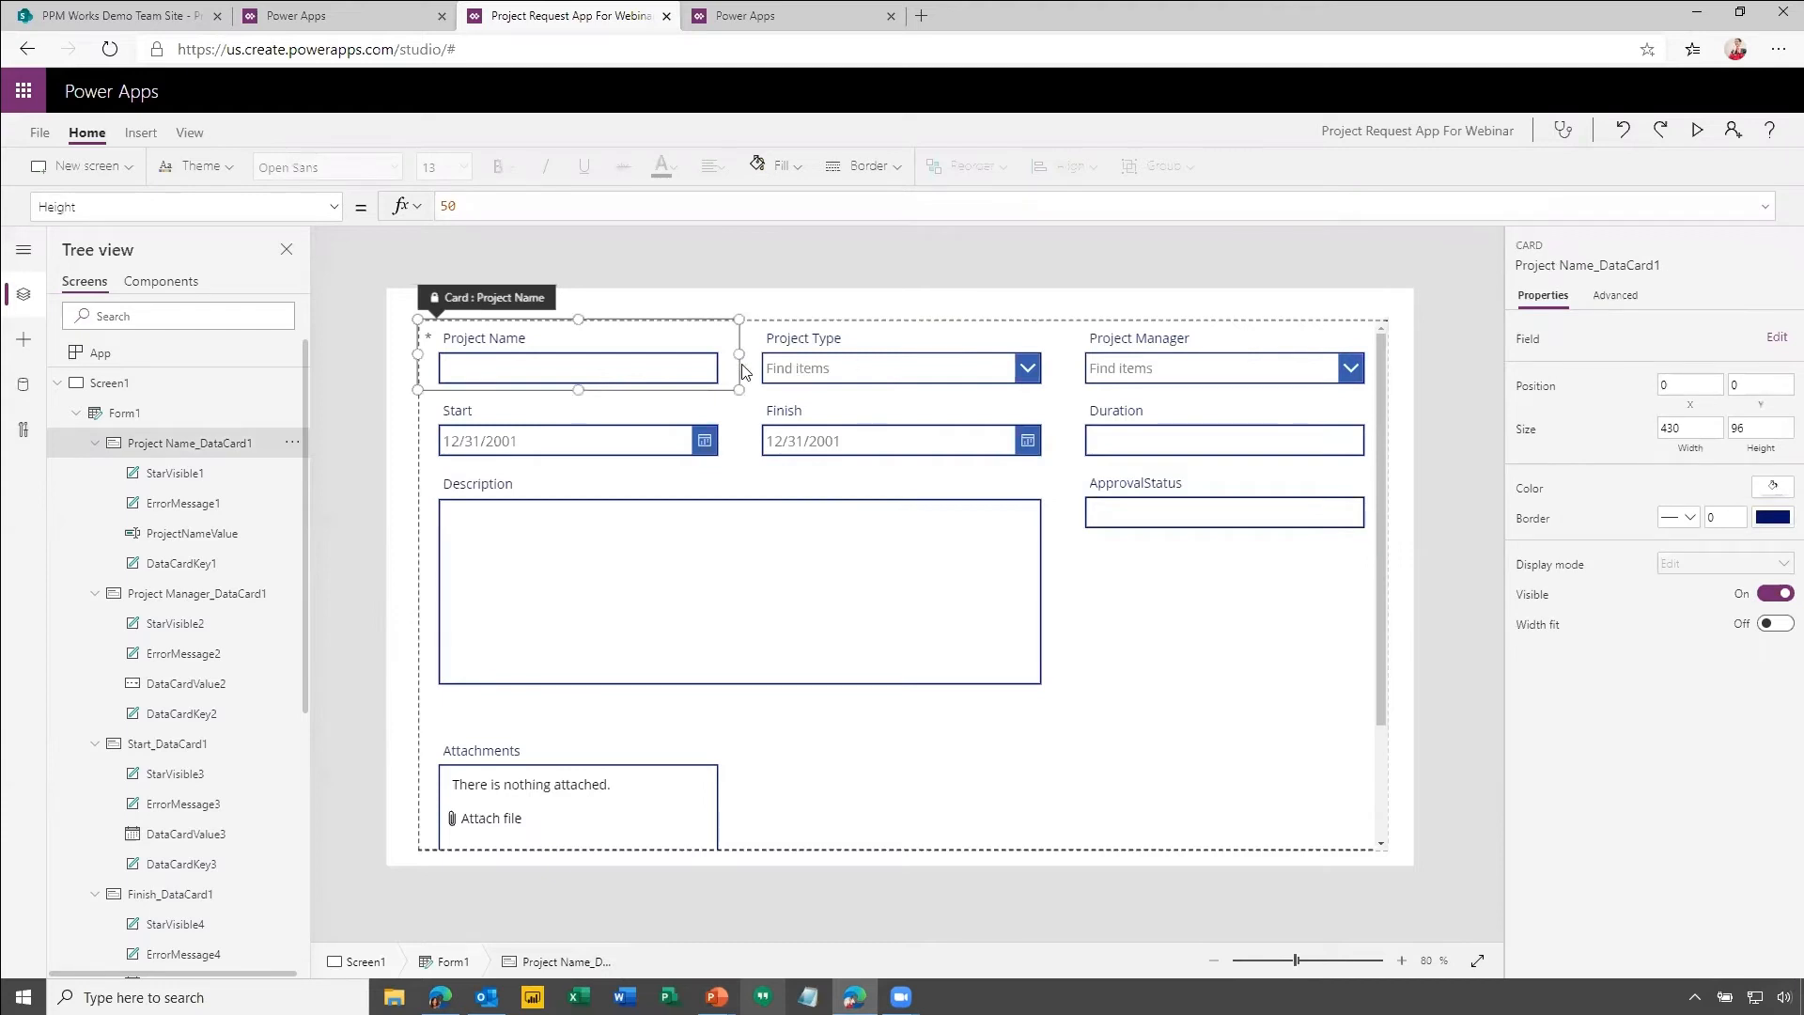
click(630, 376)
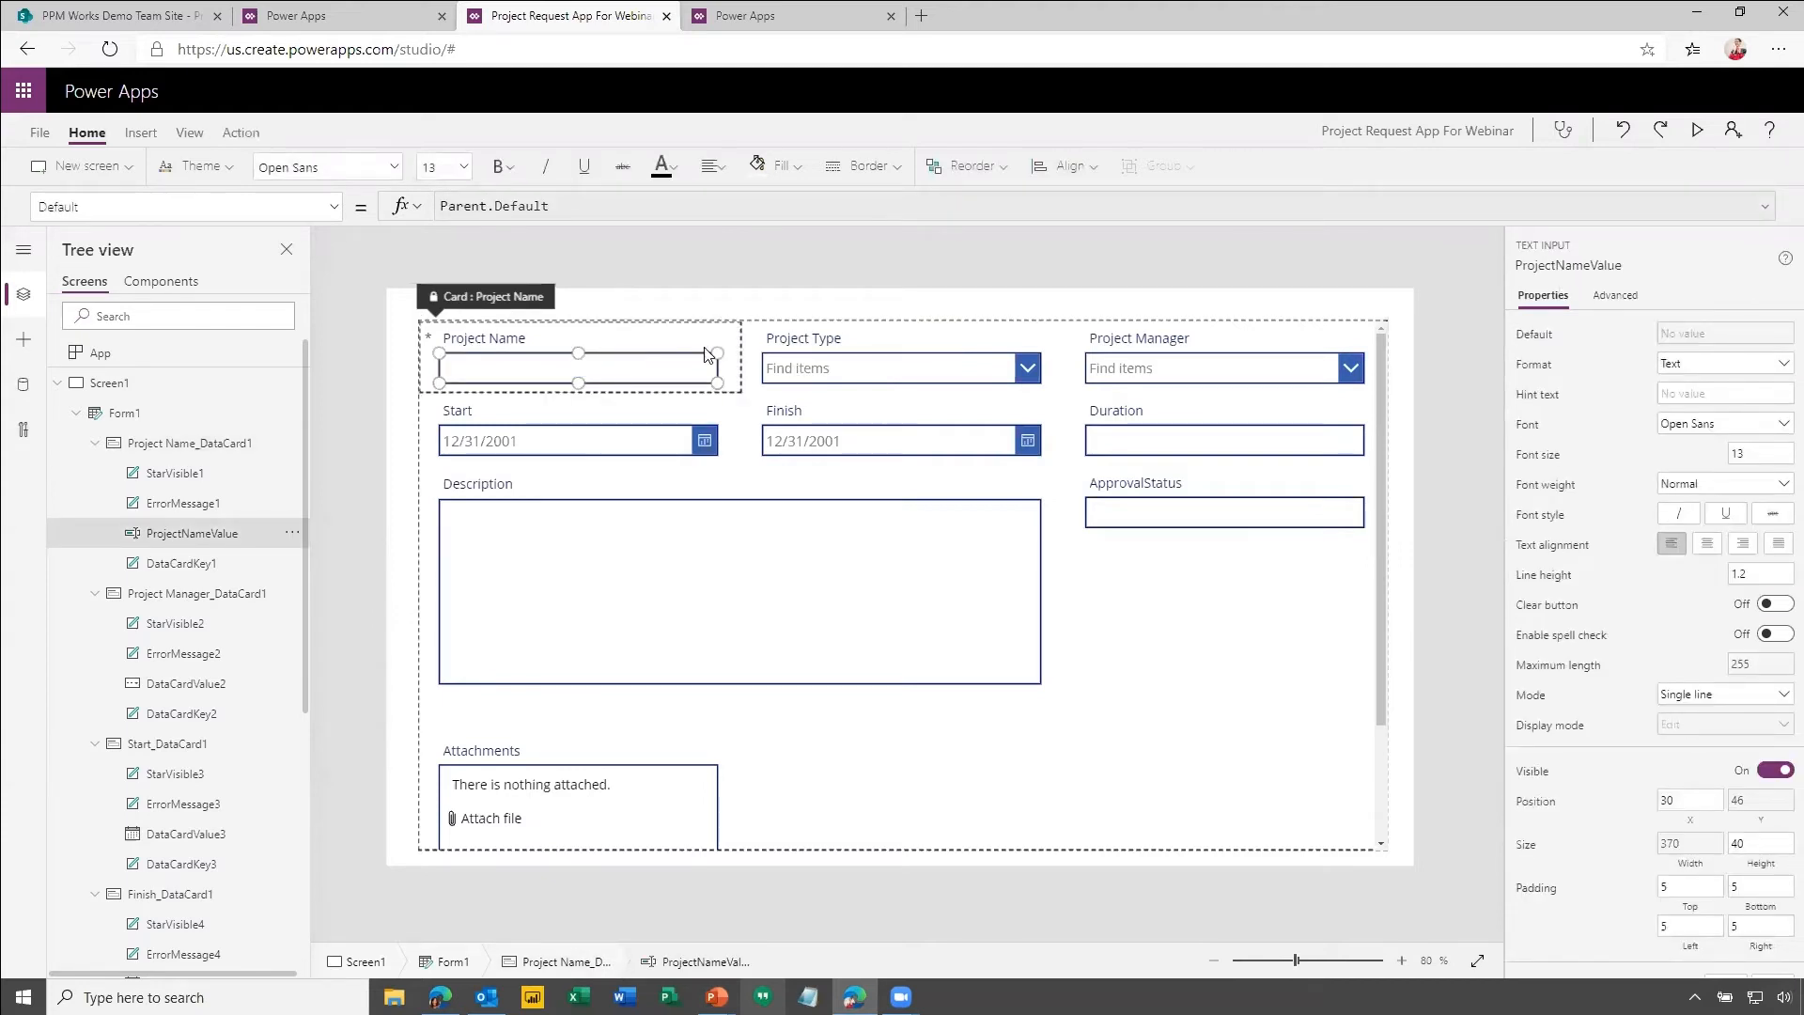
click(786, 552)
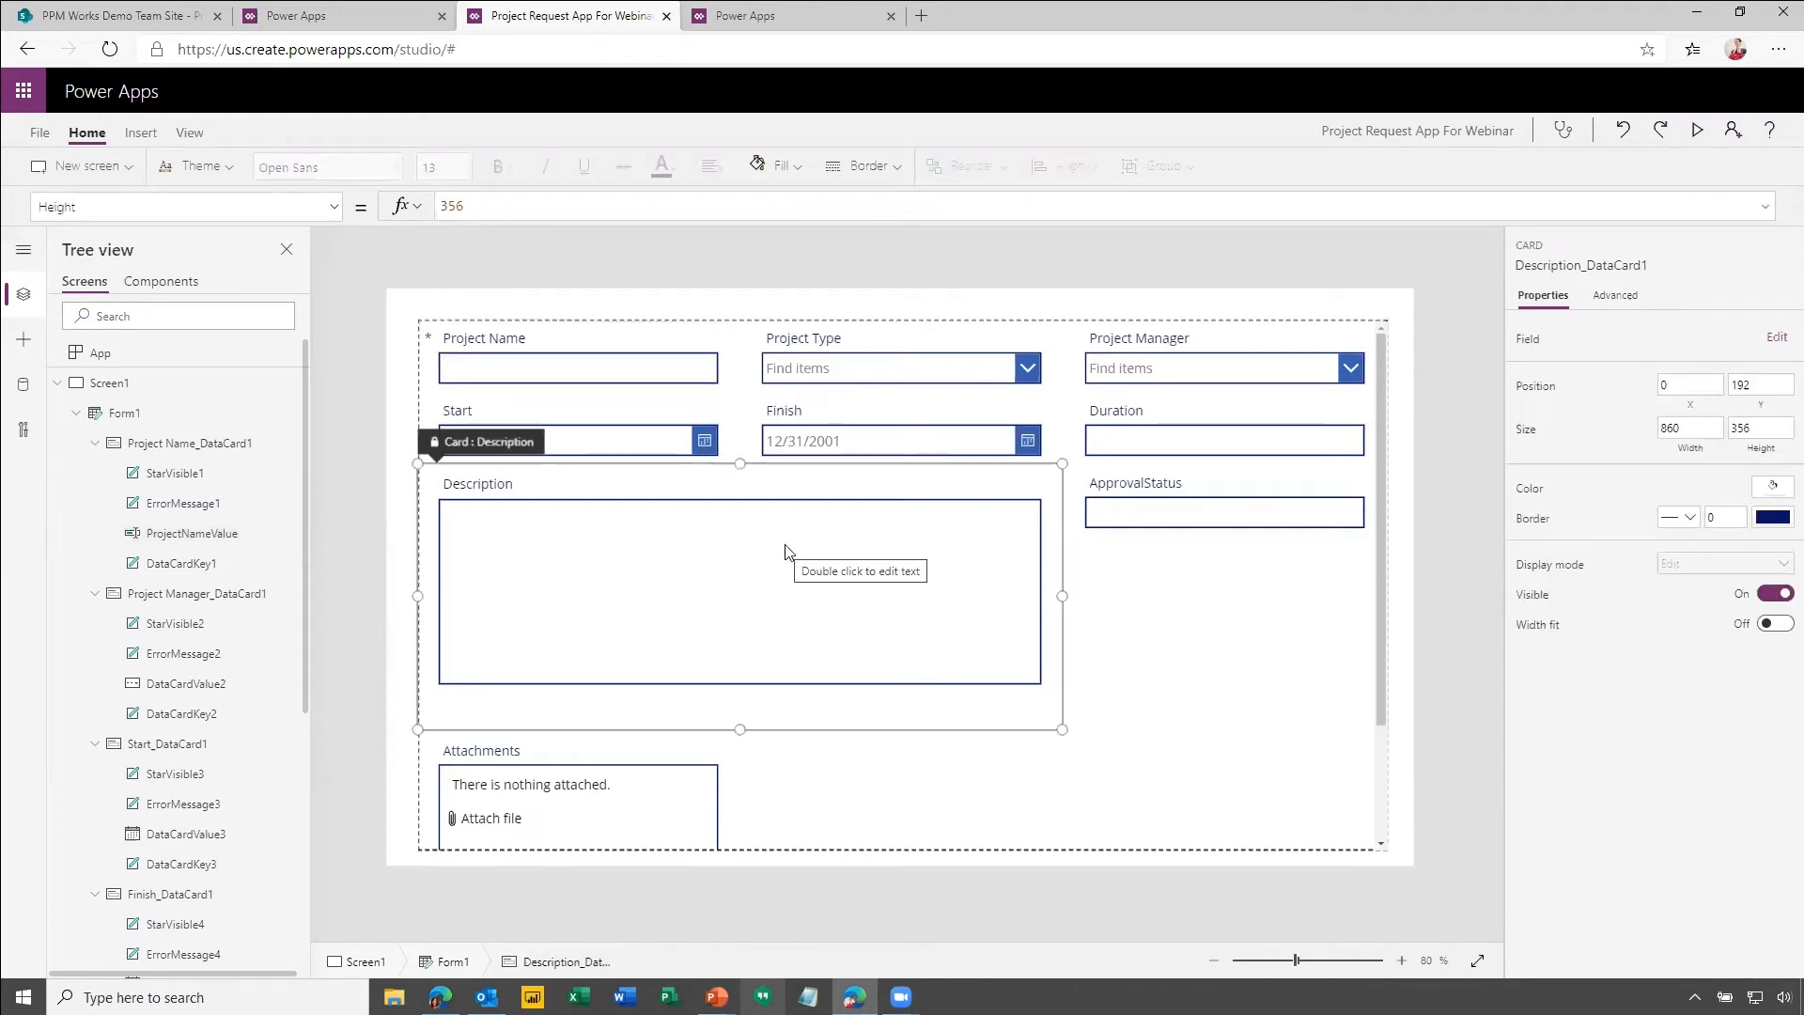
click(786, 517)
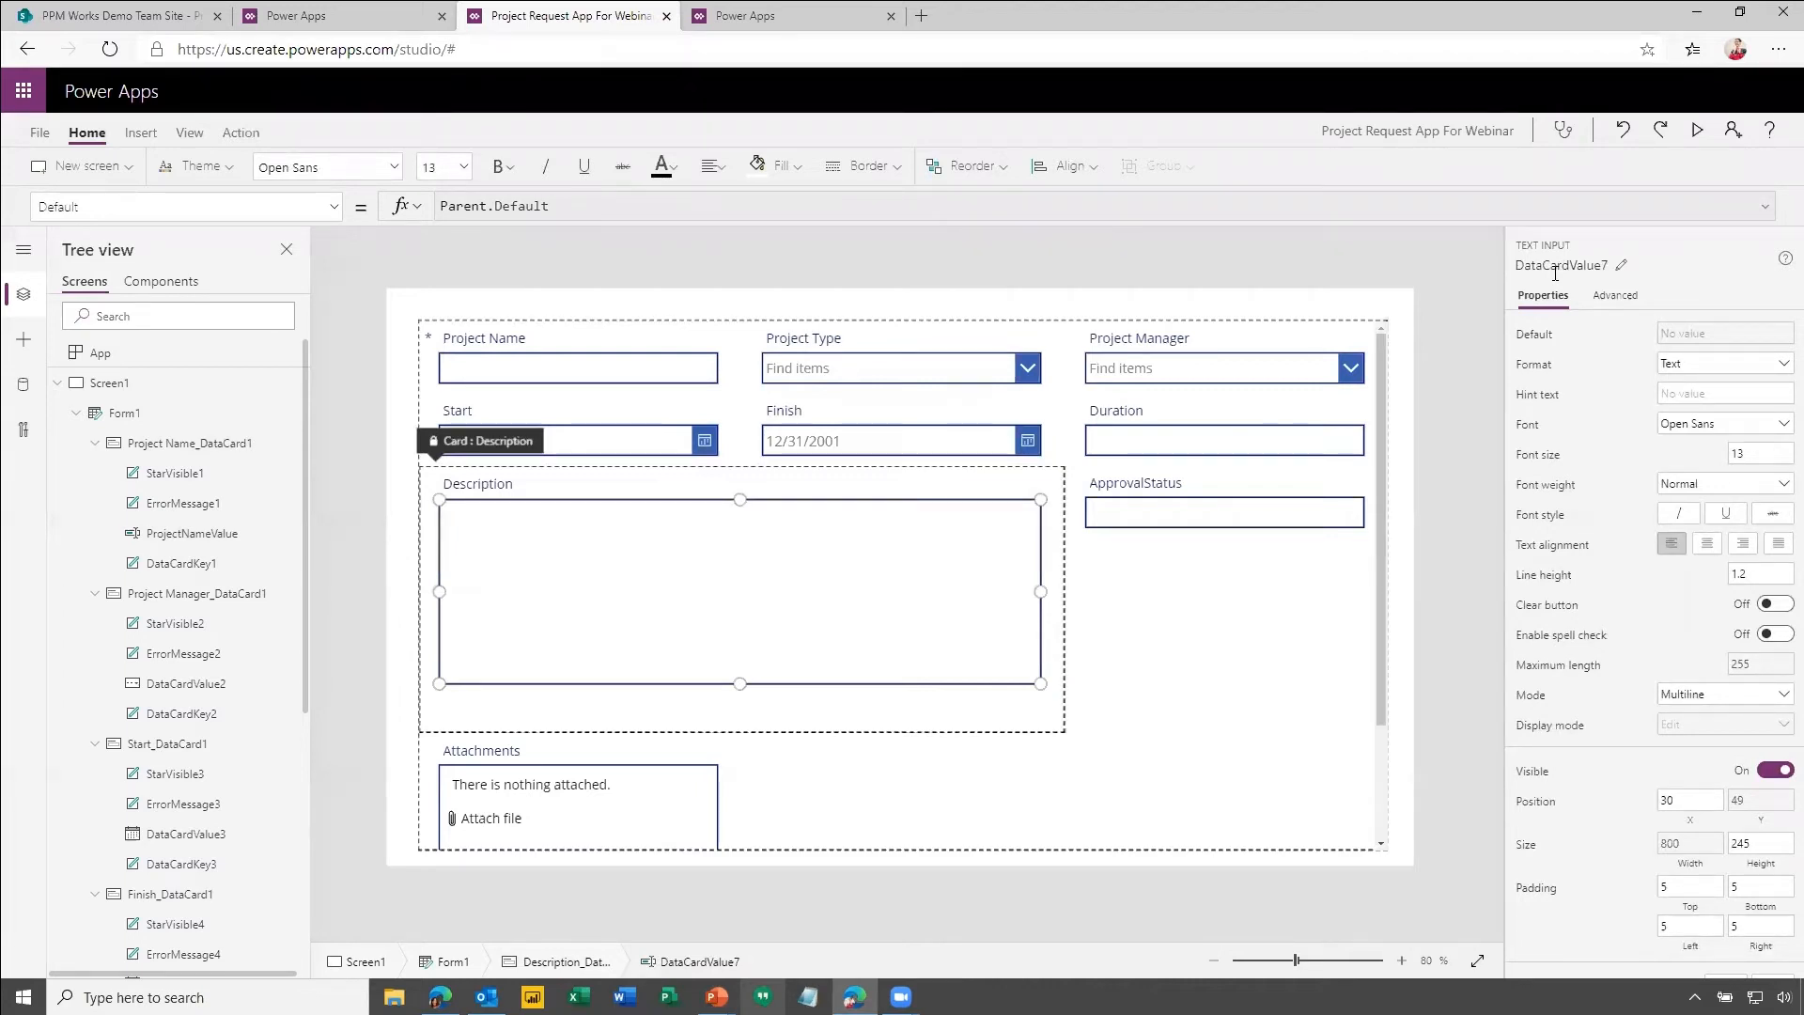
click(1197, 512)
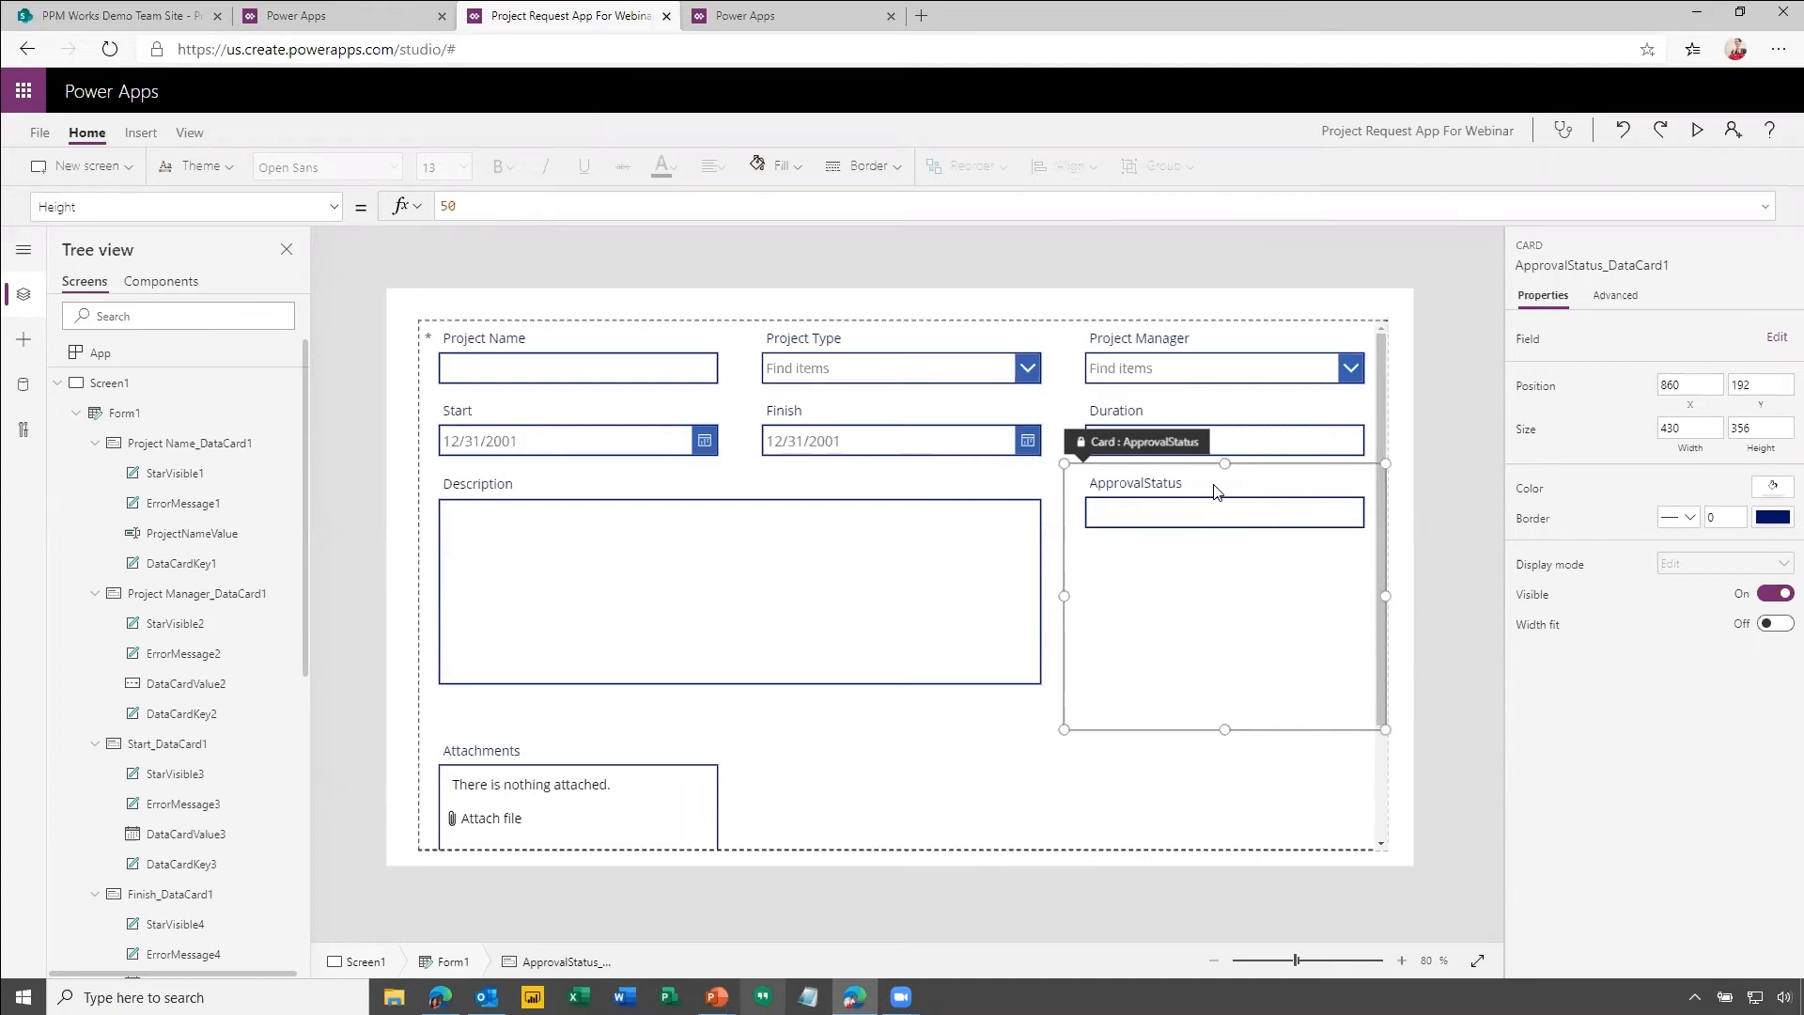
Delete the Attachments card from the form.
click(598, 772)
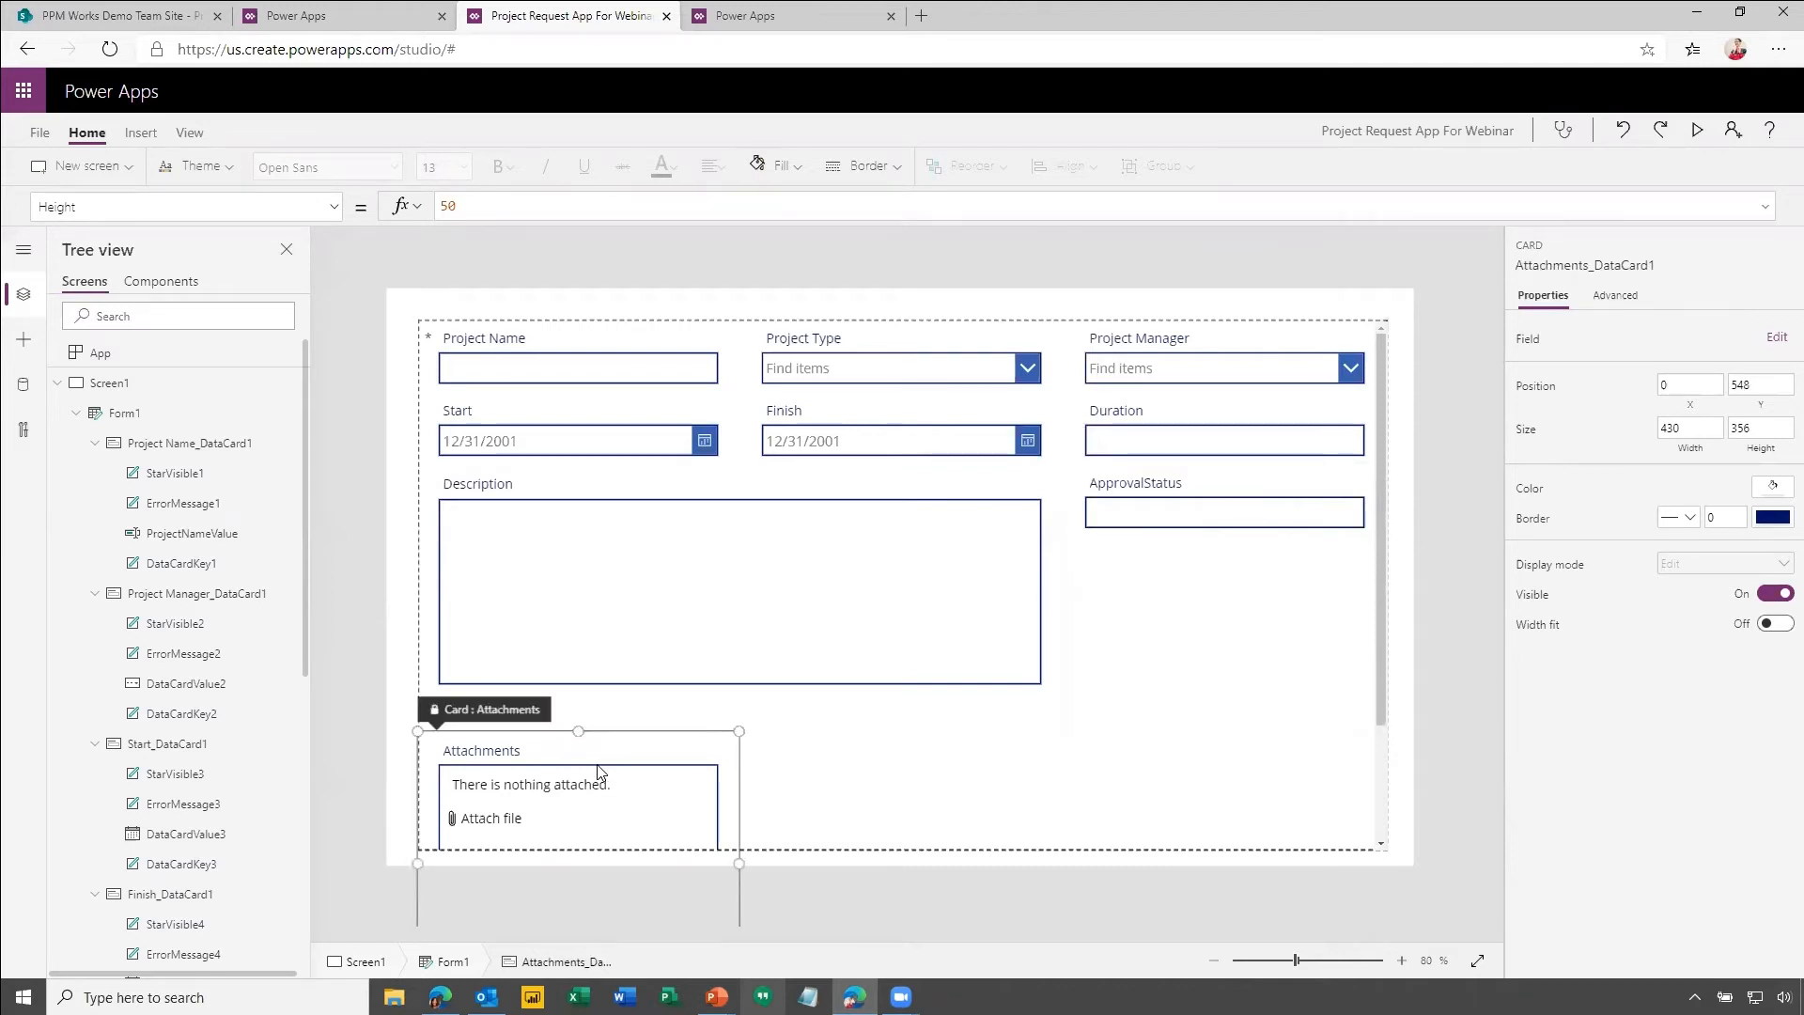
key(Delete)
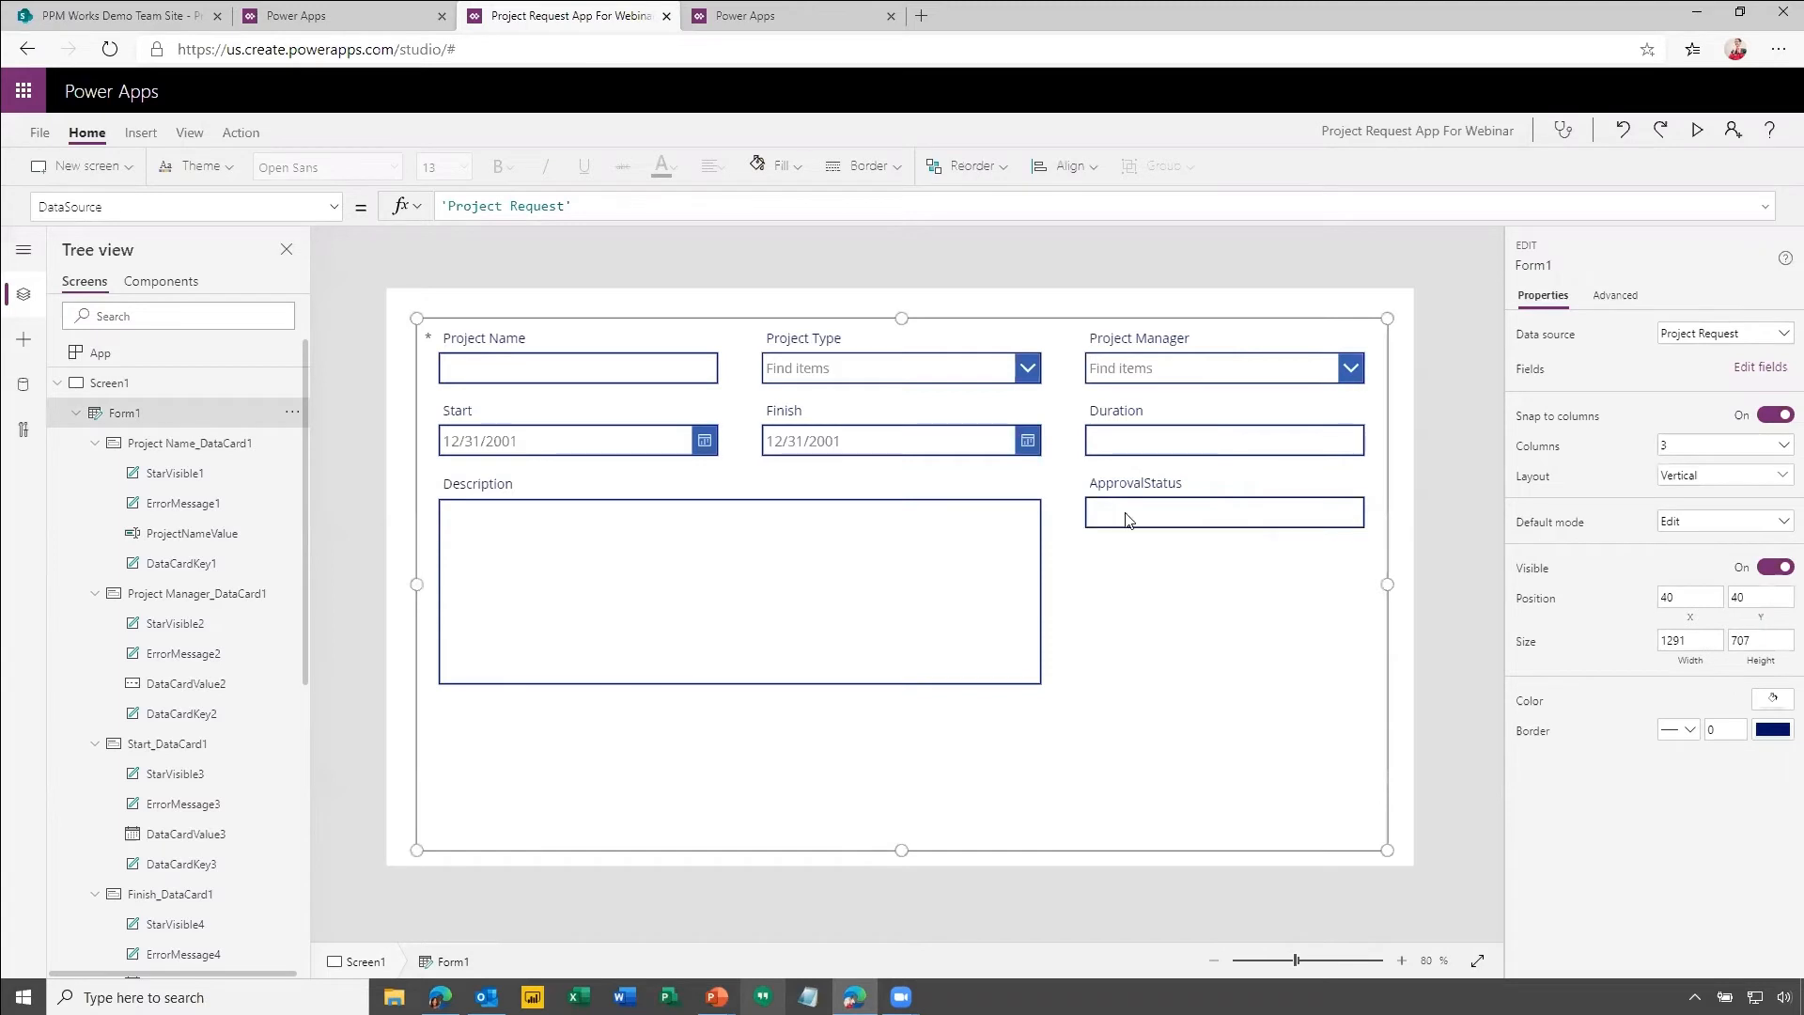
click(1158, 603)
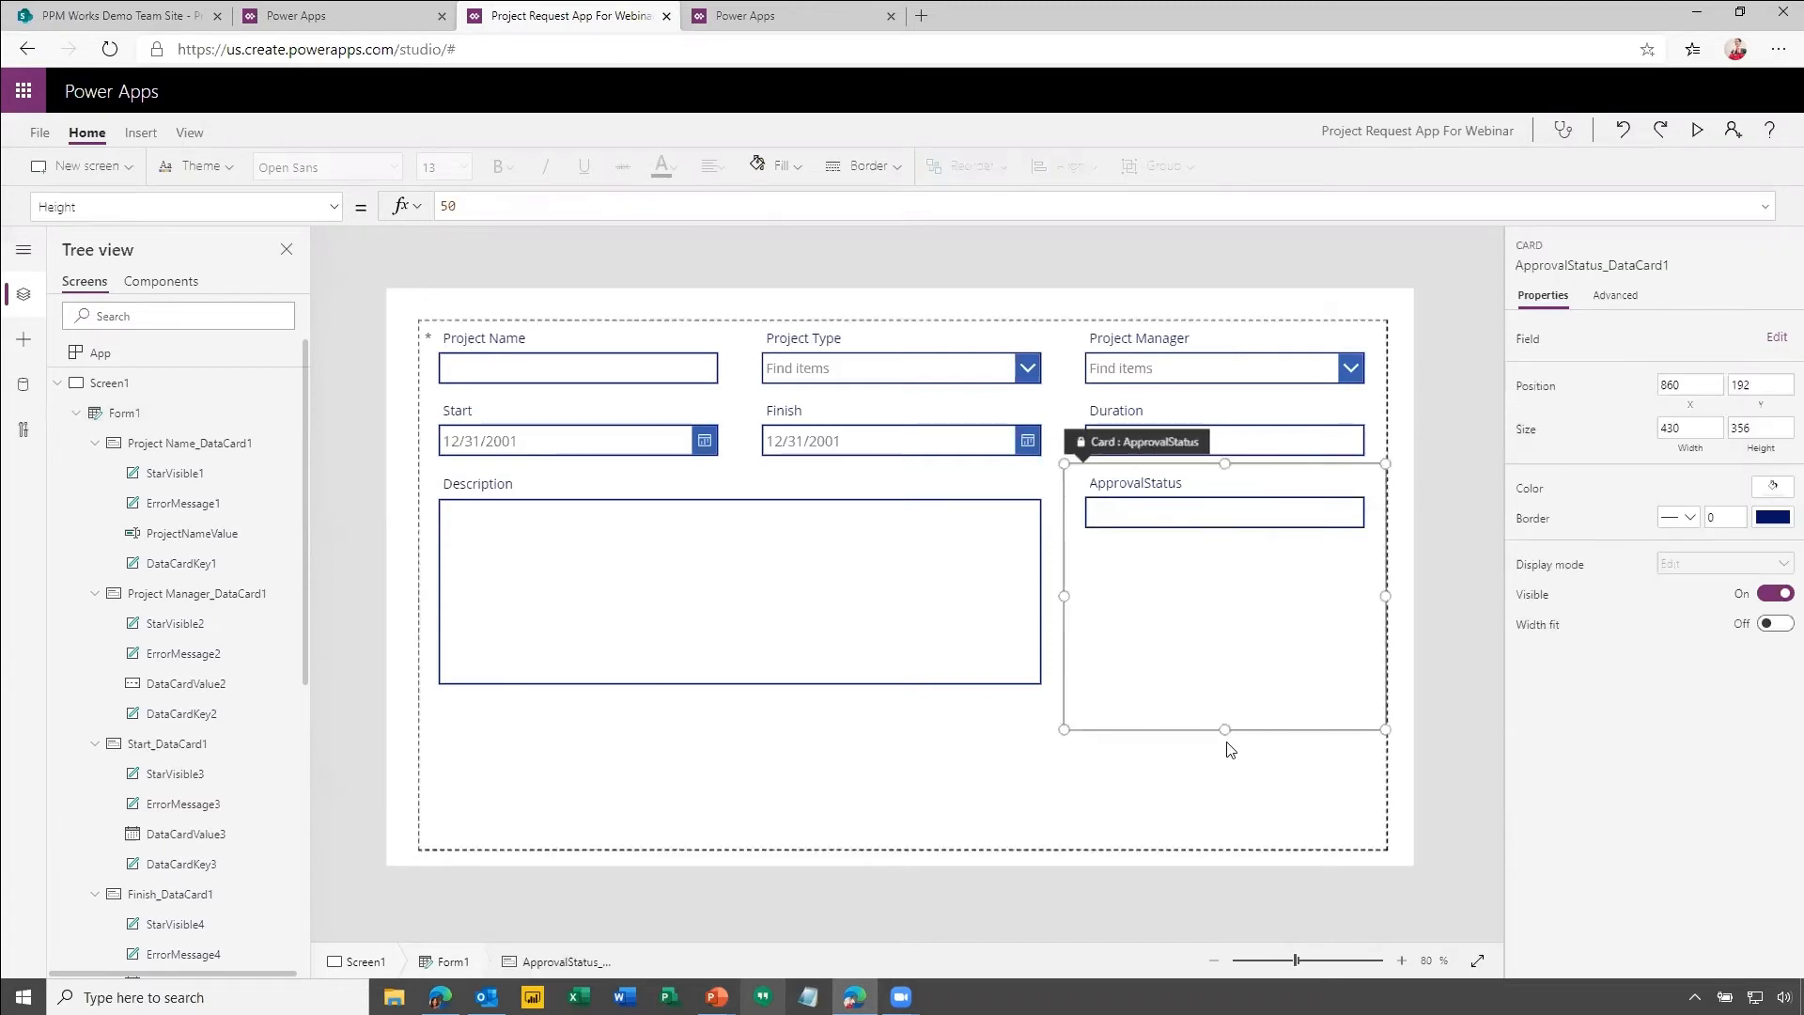
click(833, 745)
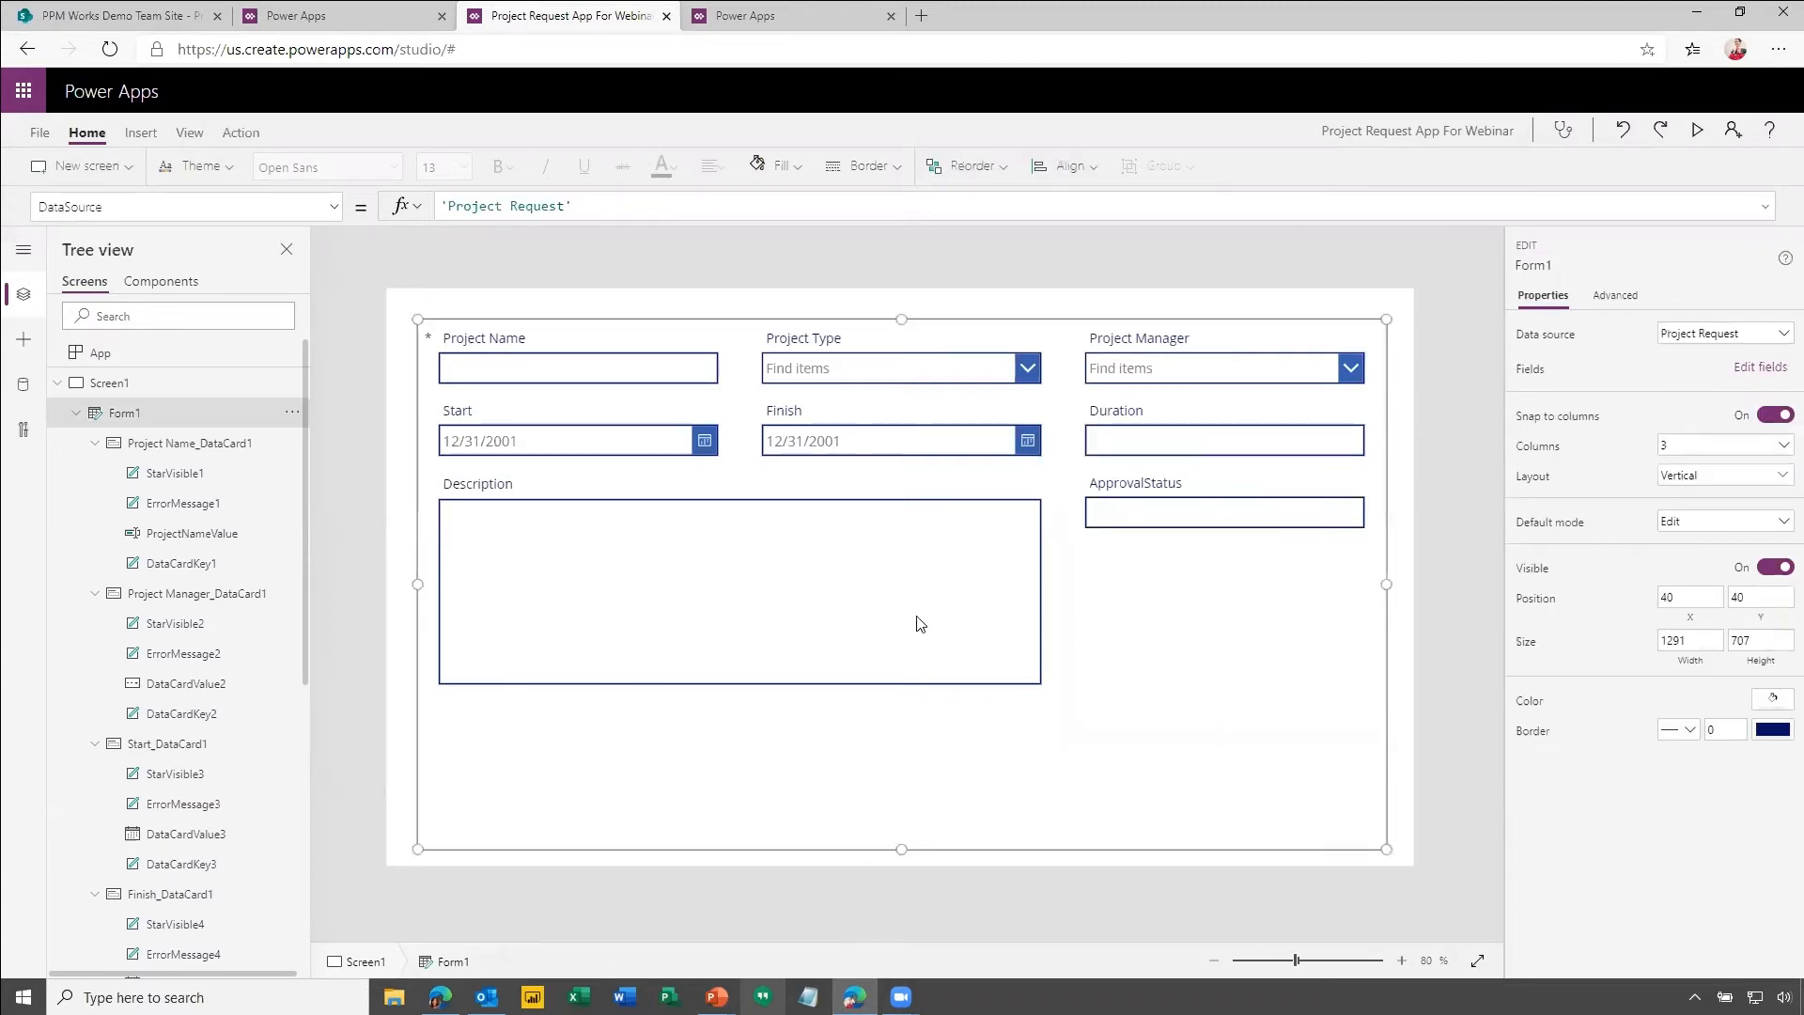
click(910, 582)
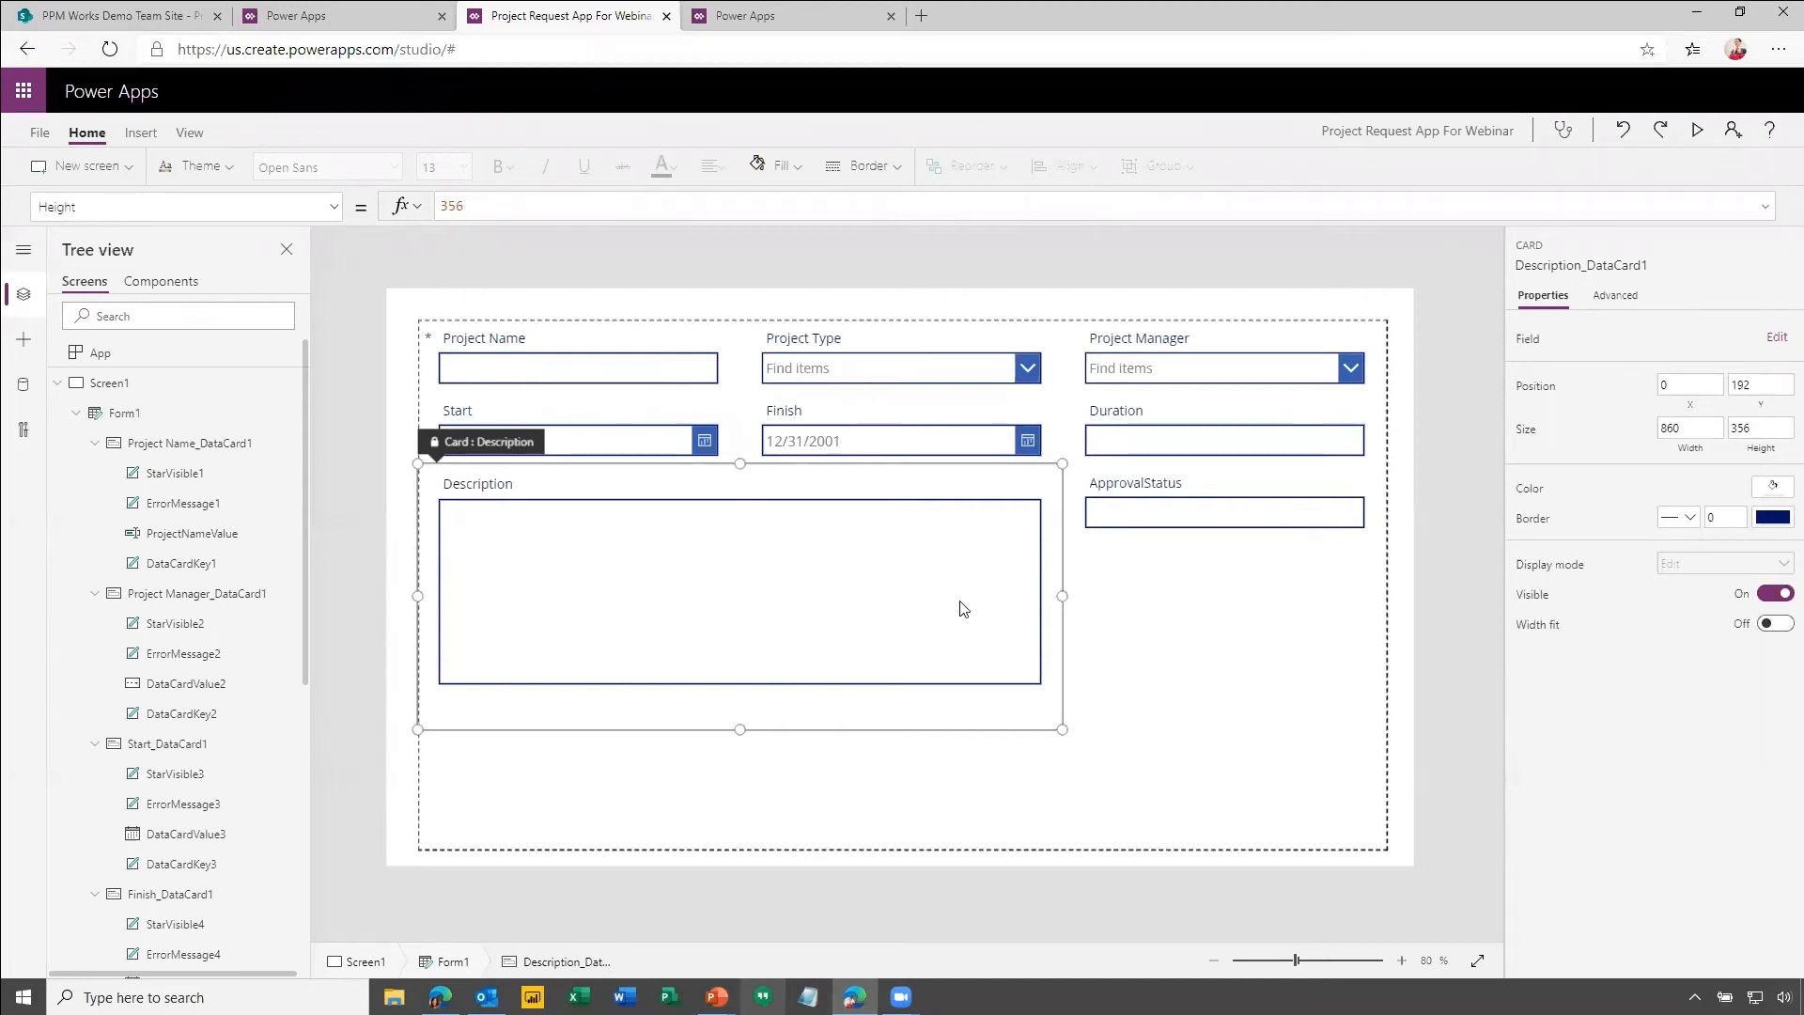
click(1034, 814)
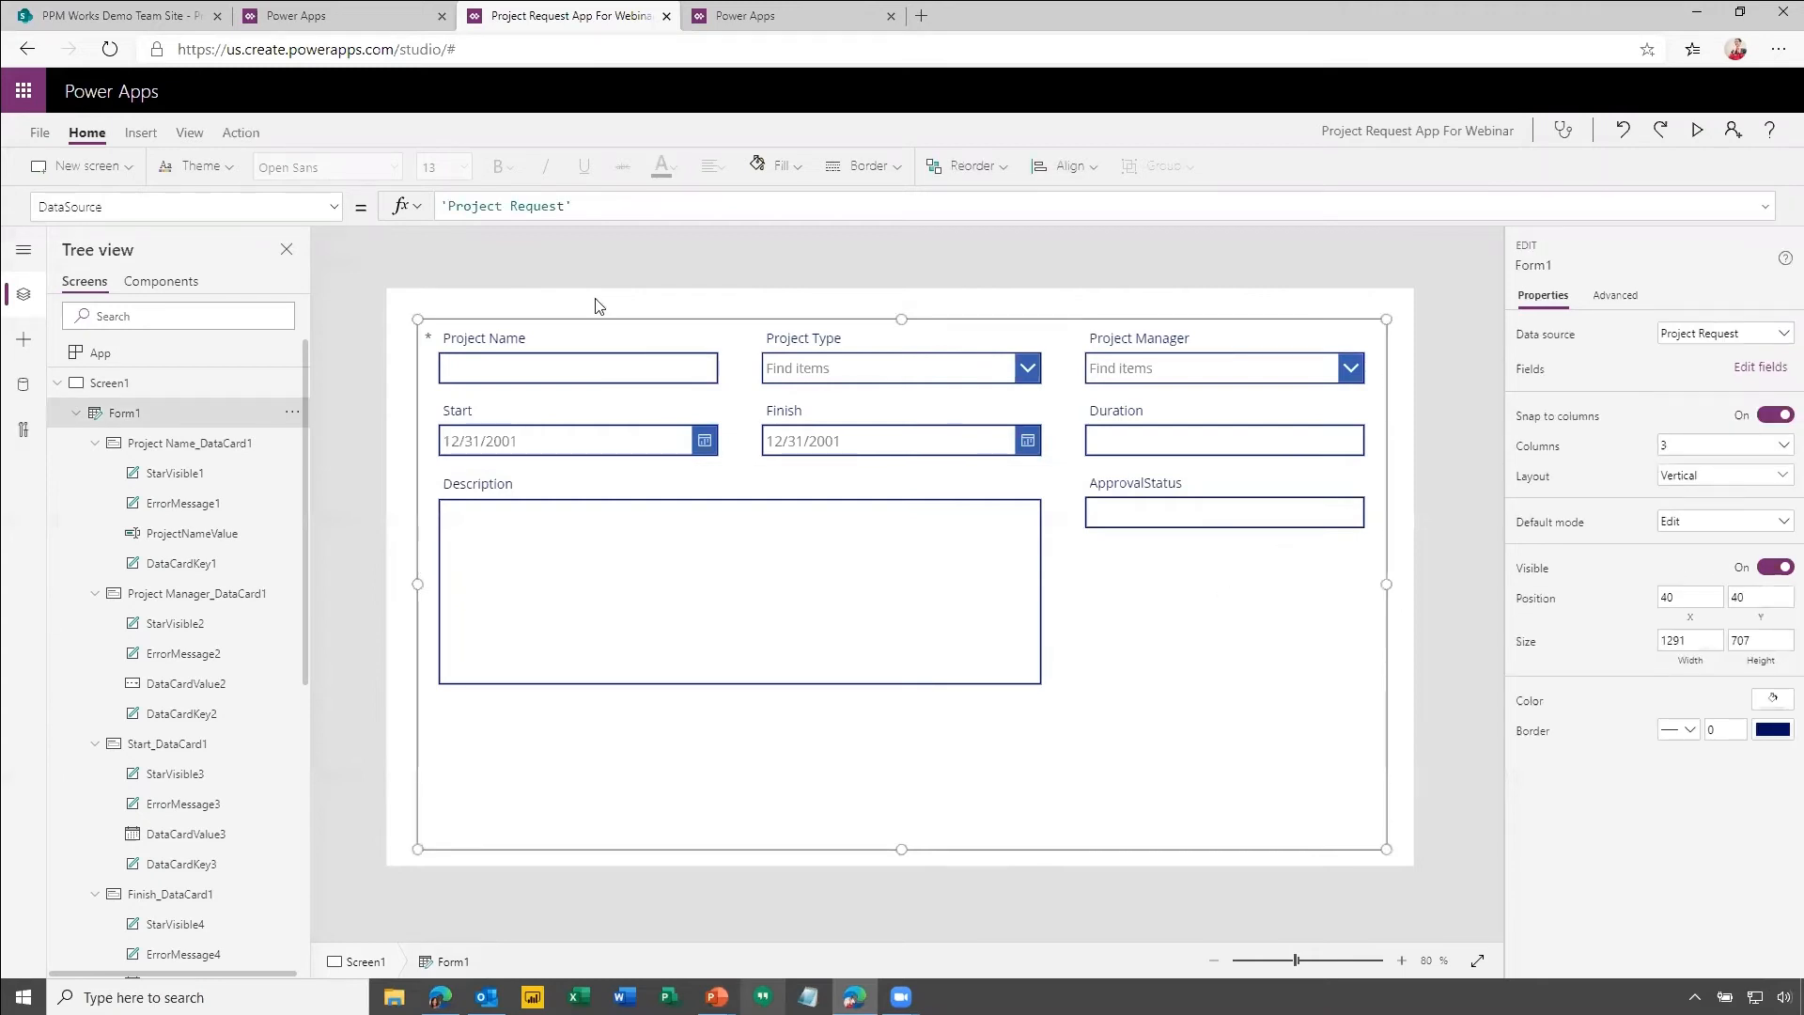
Insert a button directly on Screen1, outside Form1.
click(140, 133)
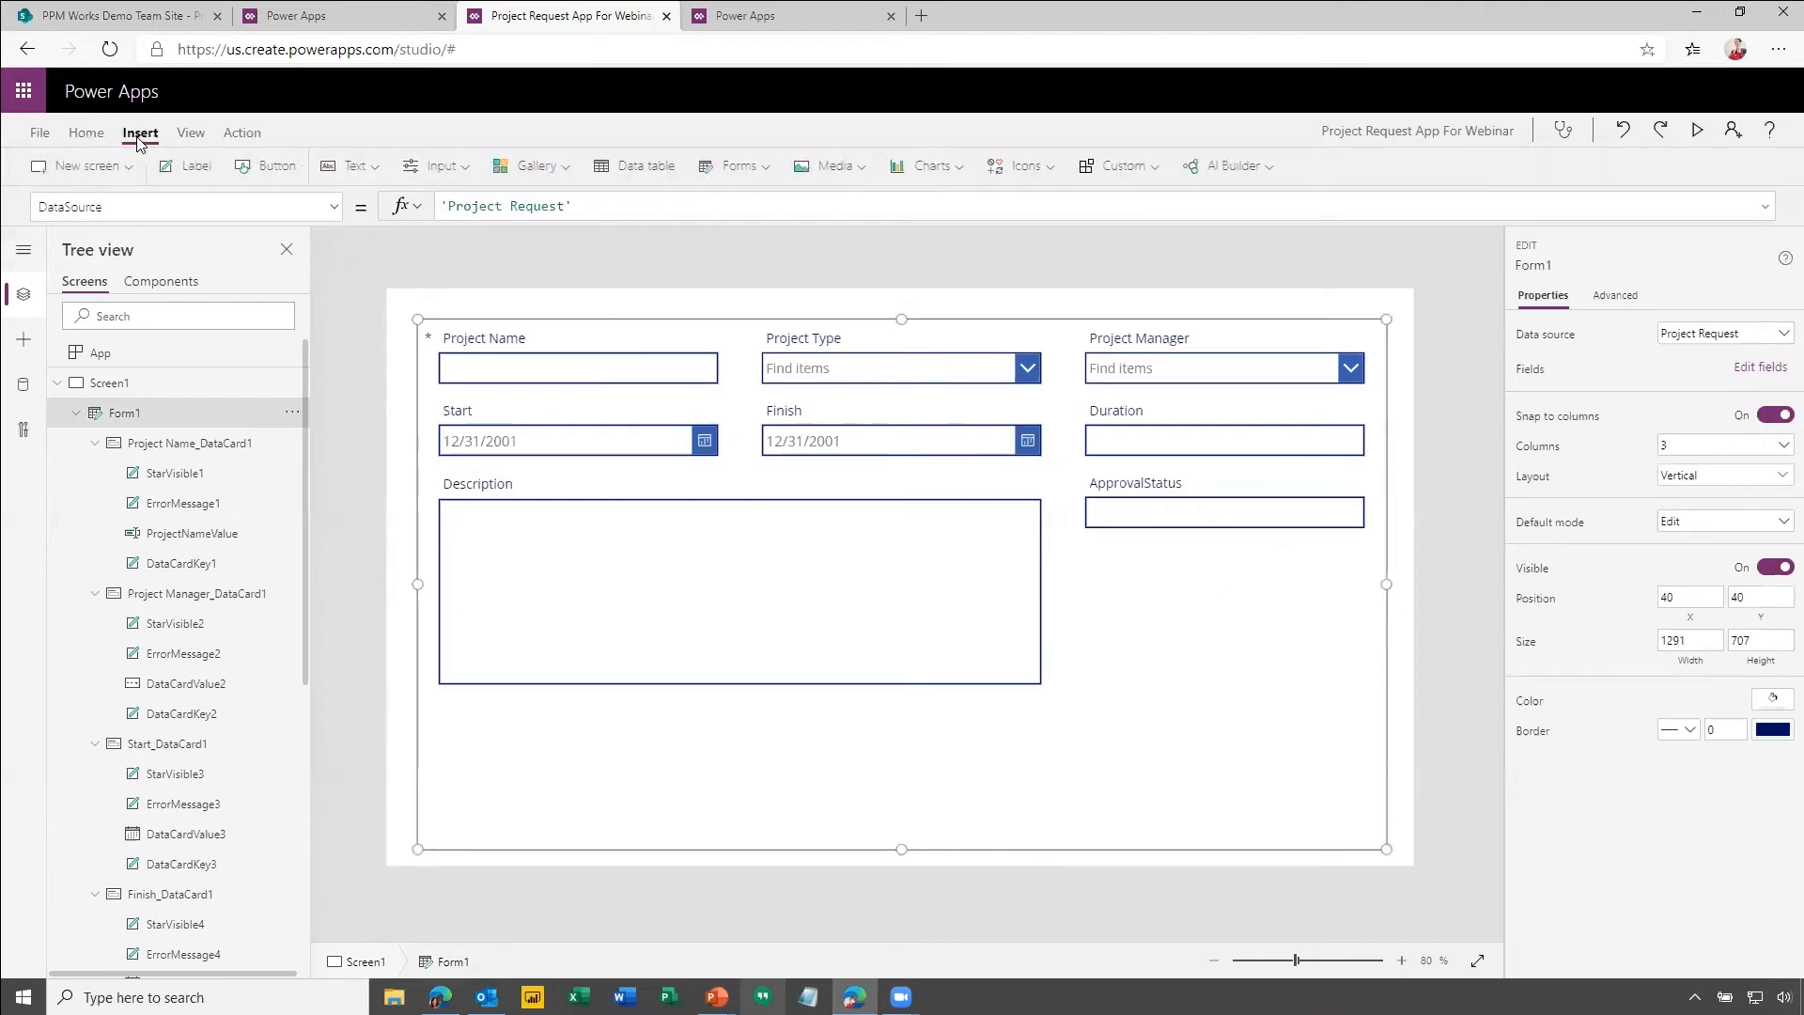
click(286, 169)
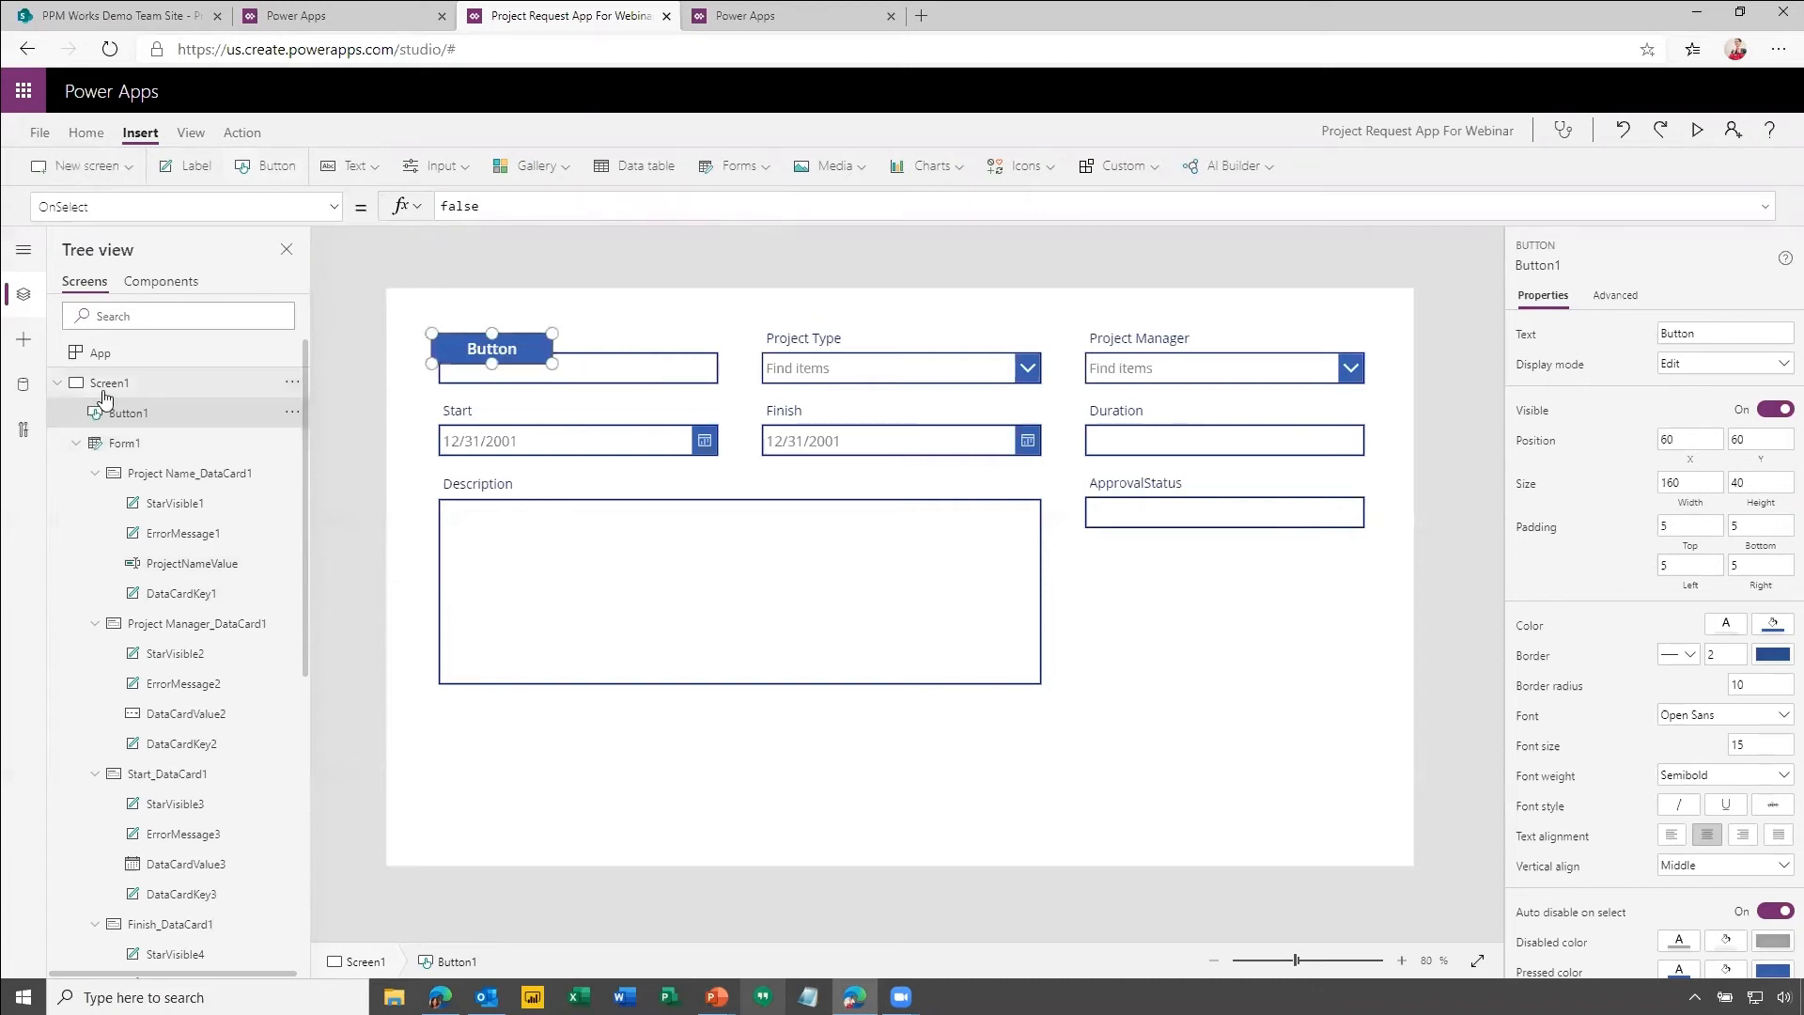
click(132, 449)
click(146, 422)
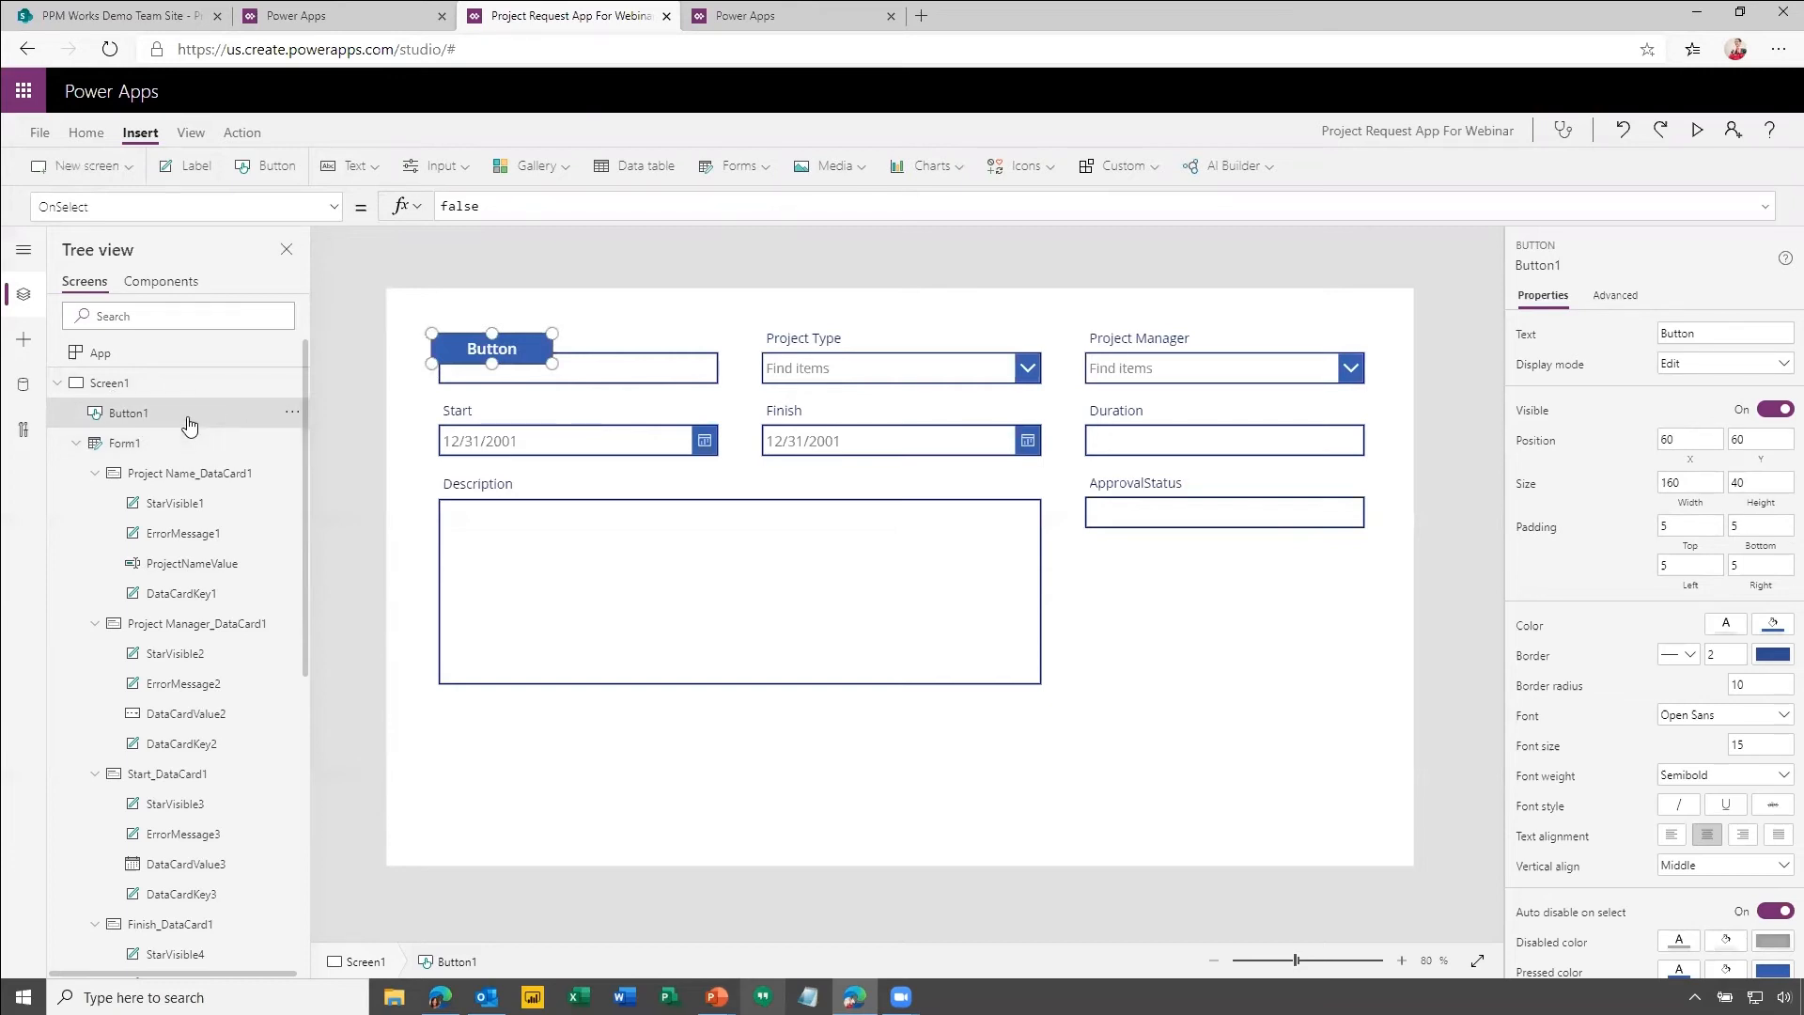
Cut the new button and paste it back onto Screen1.
right_click(187, 416)
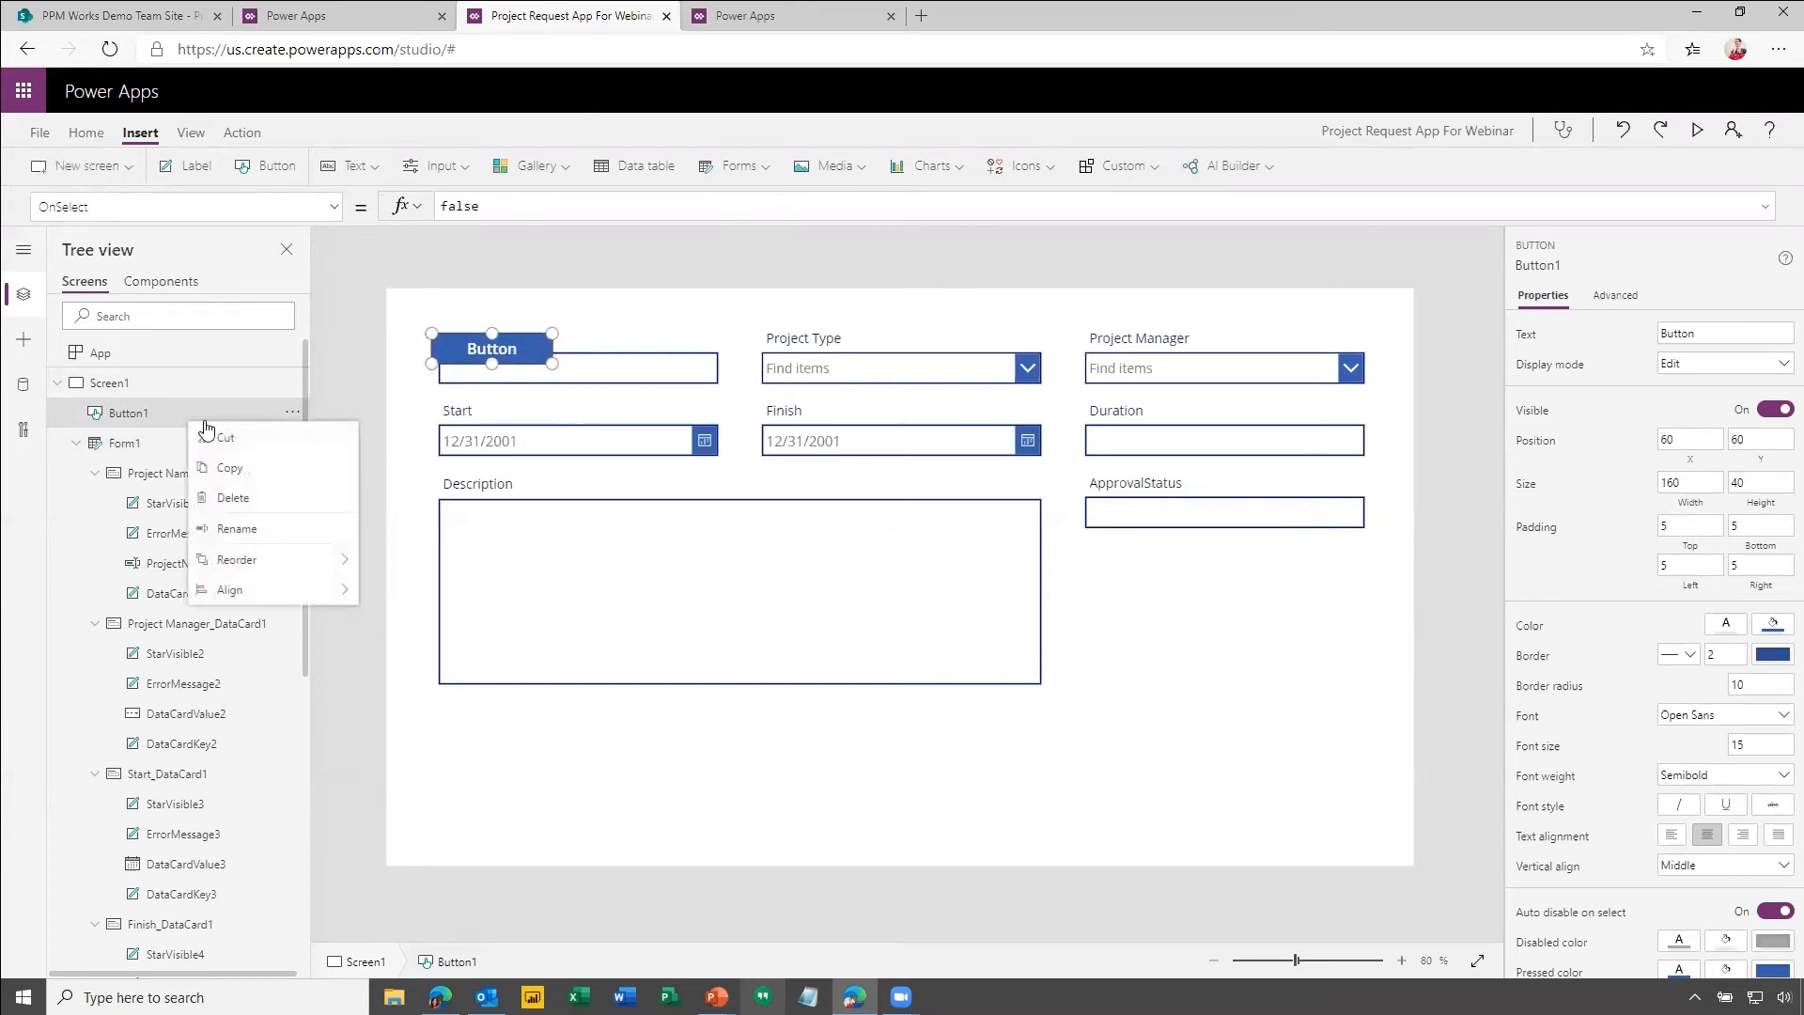
click(228, 437)
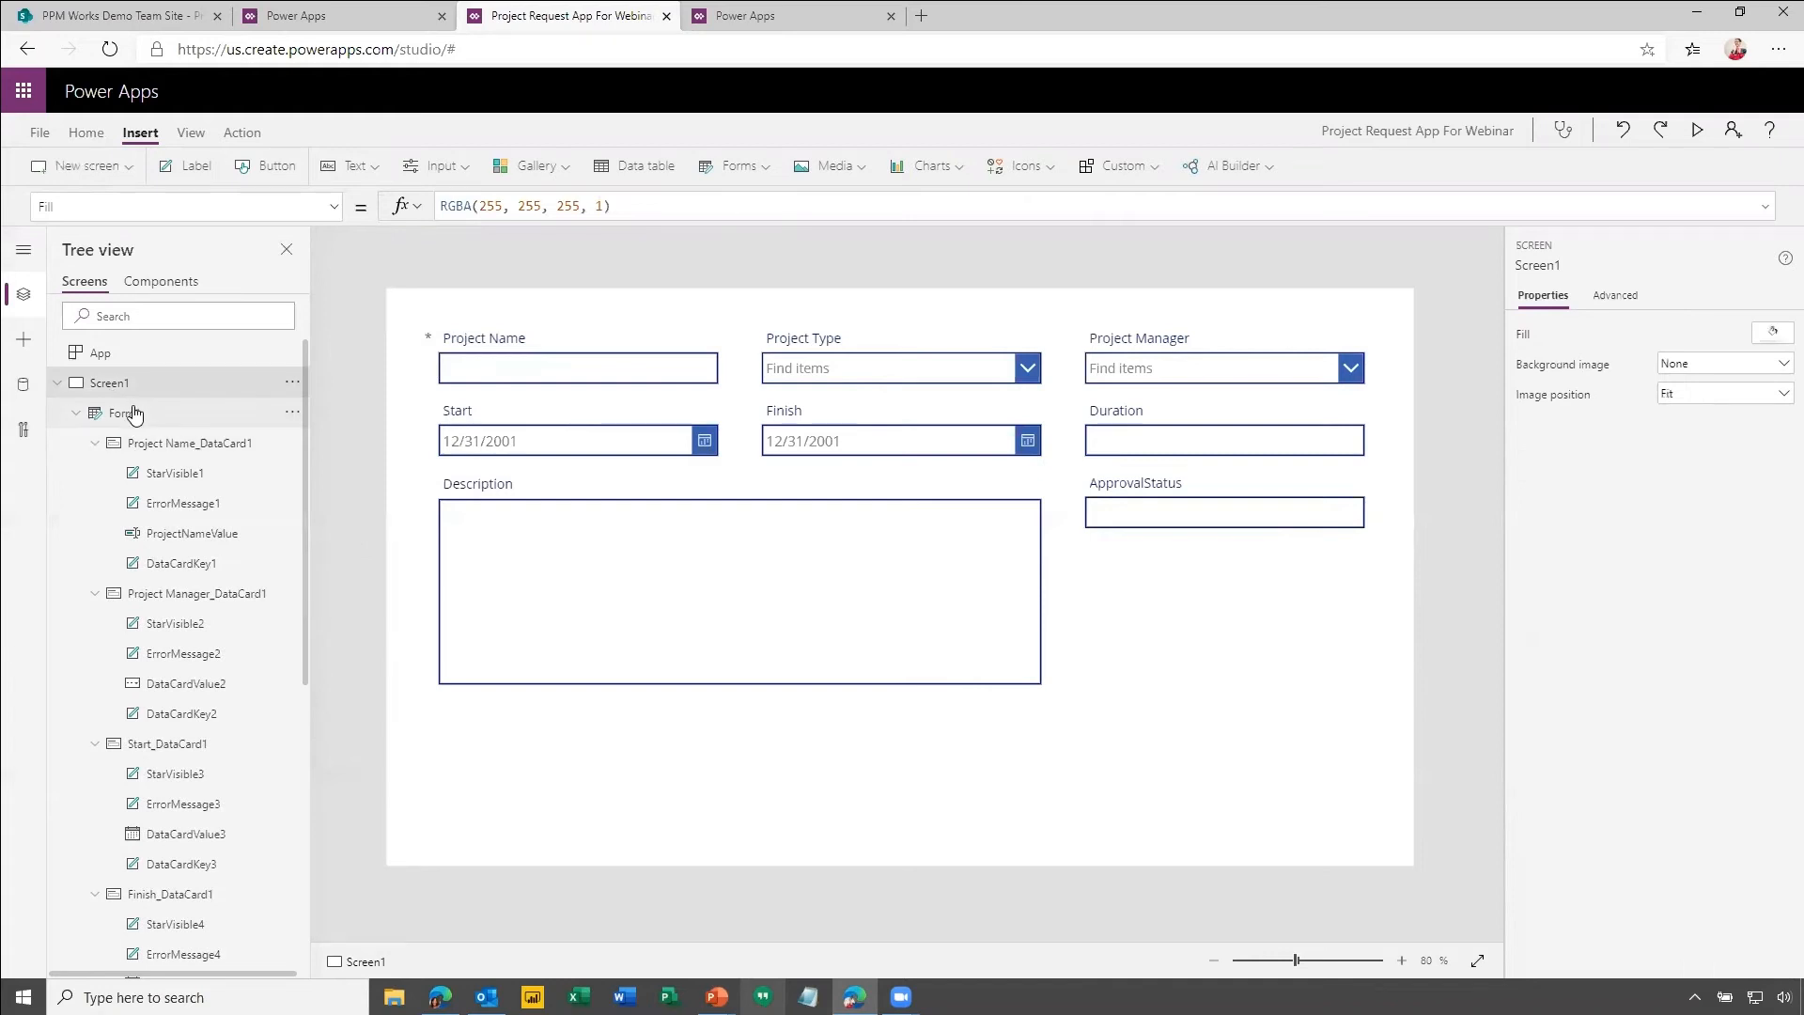
right_click(134, 413)
click(172, 487)
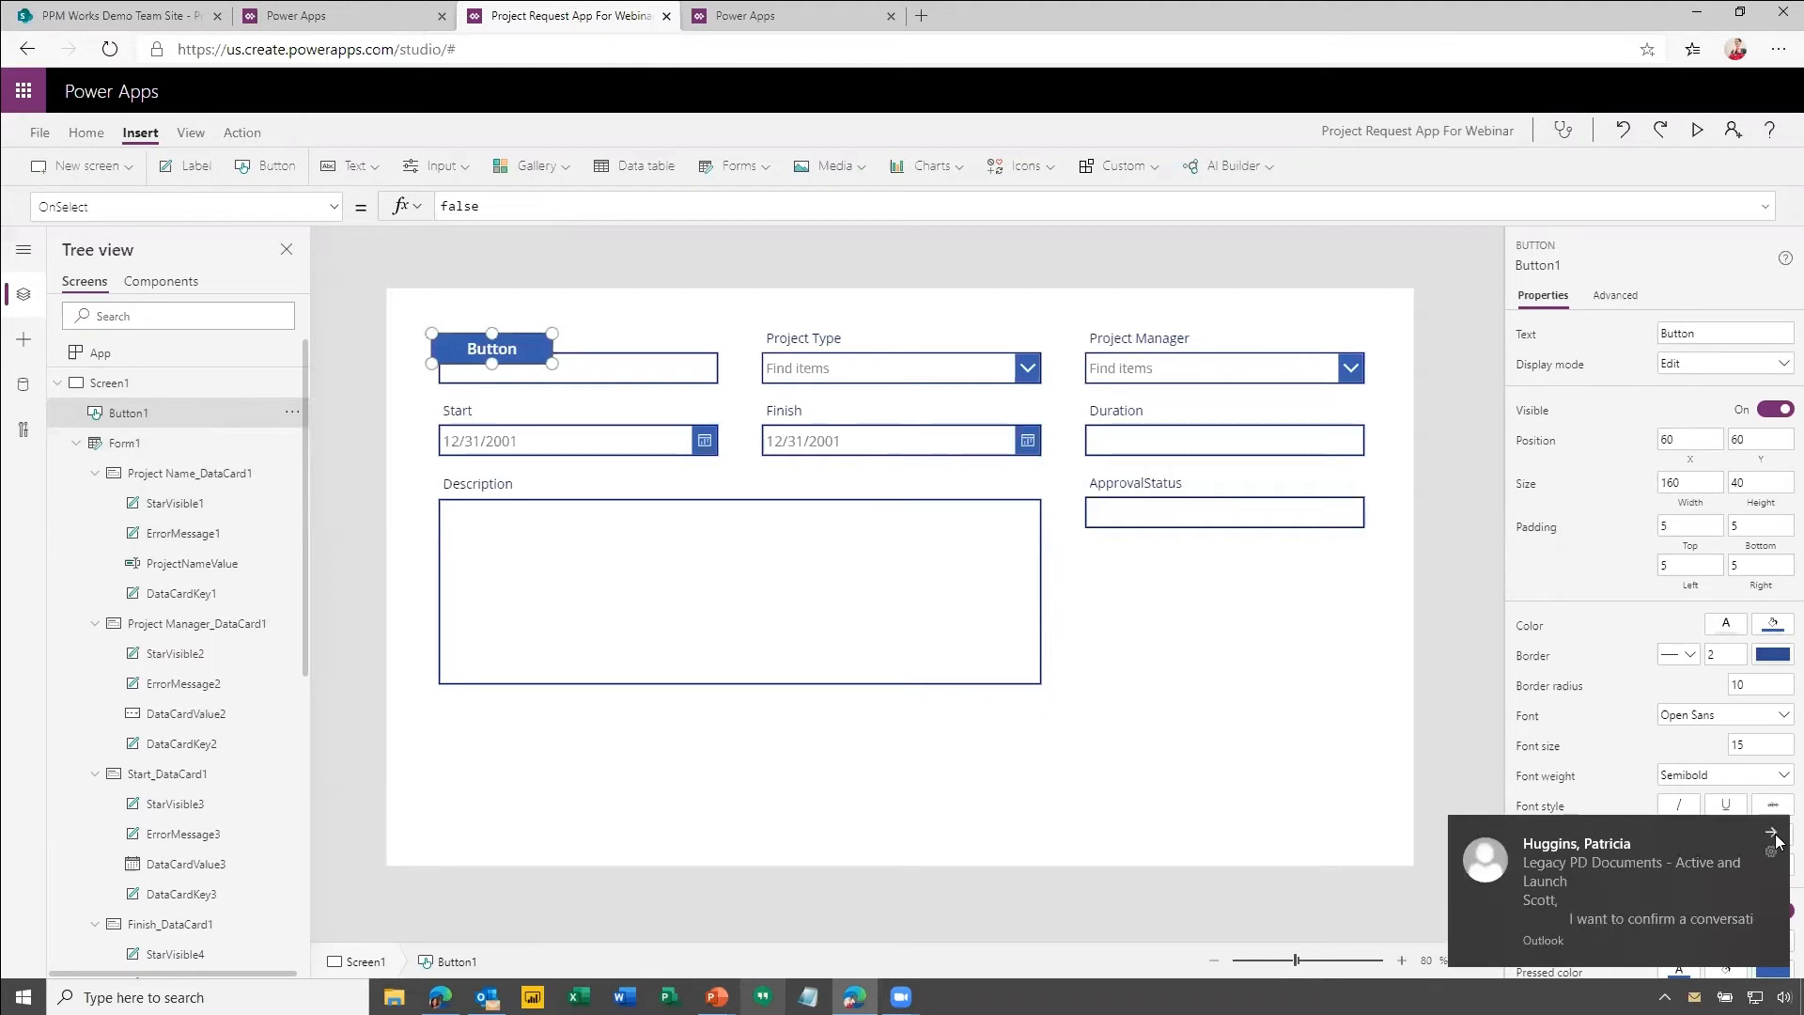
Dismiss the mail notification and delete the button placed directly on Screen1.
click(1776, 845)
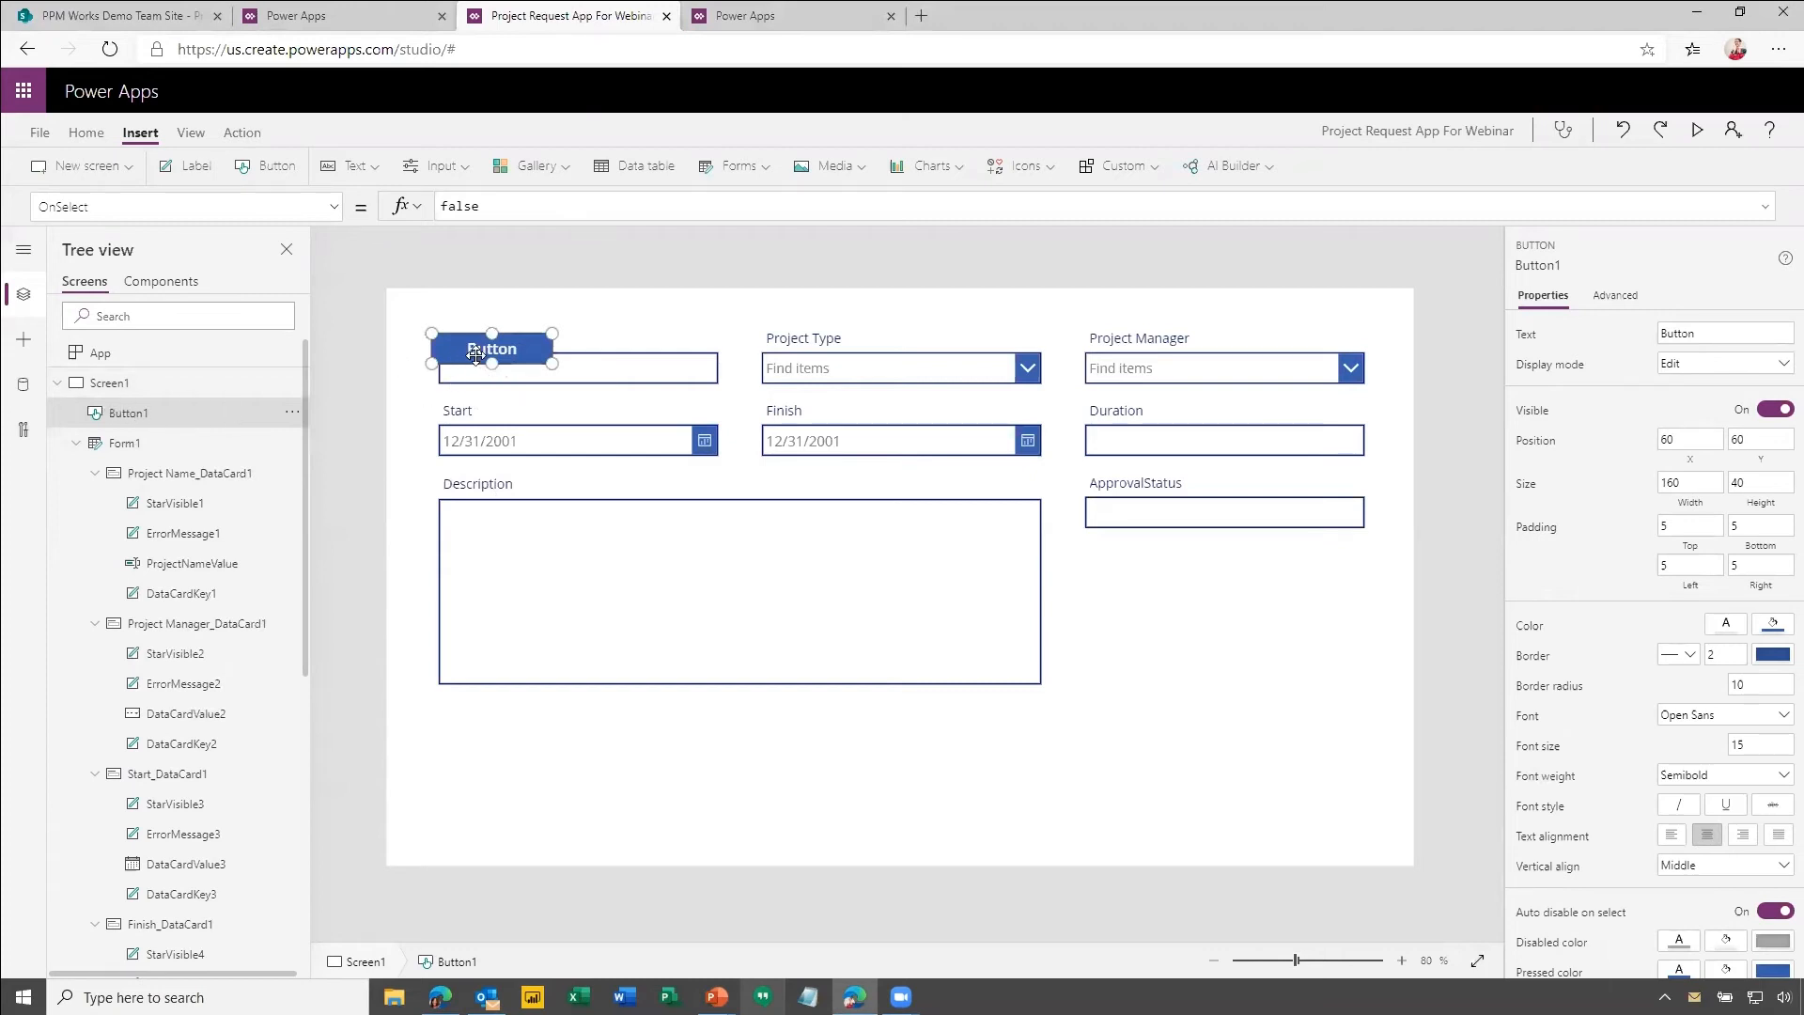
key(Delete)
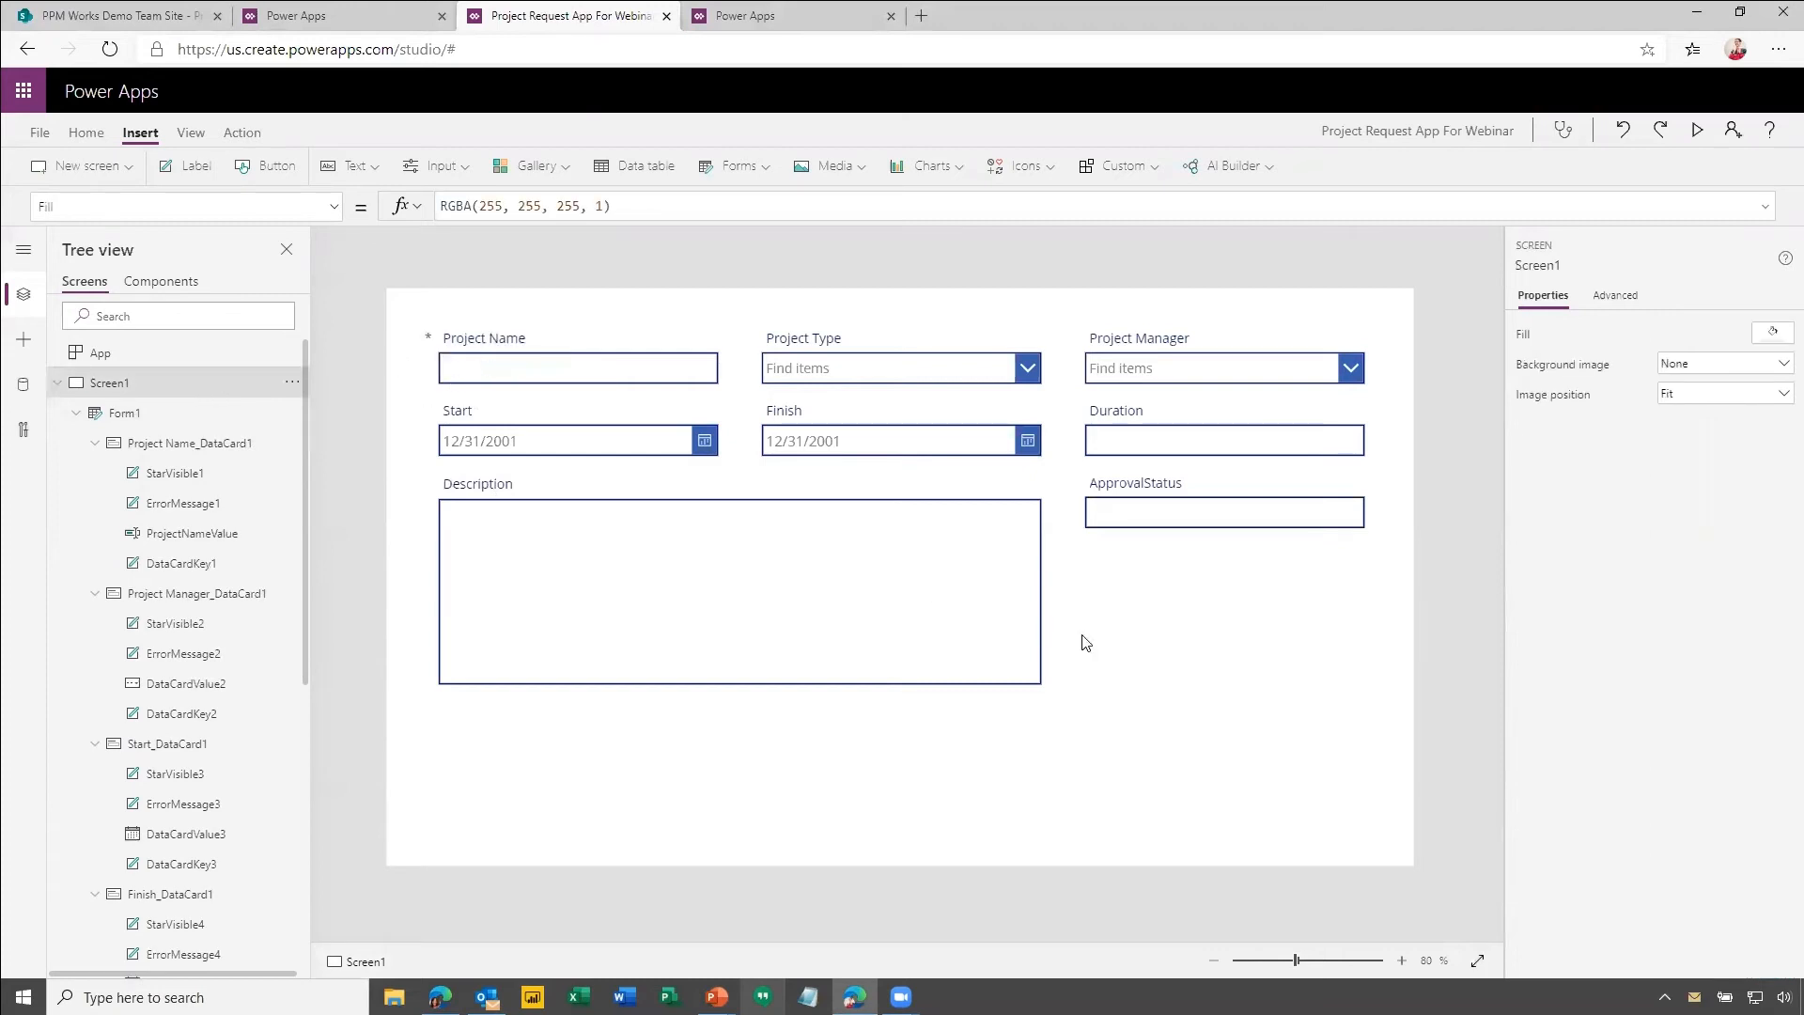
Examine how Form1 is divided into cards by selecting the form and its ApprovalStatus, Description, Project Name and Project Manager cards.
click(1085, 642)
click(955, 764)
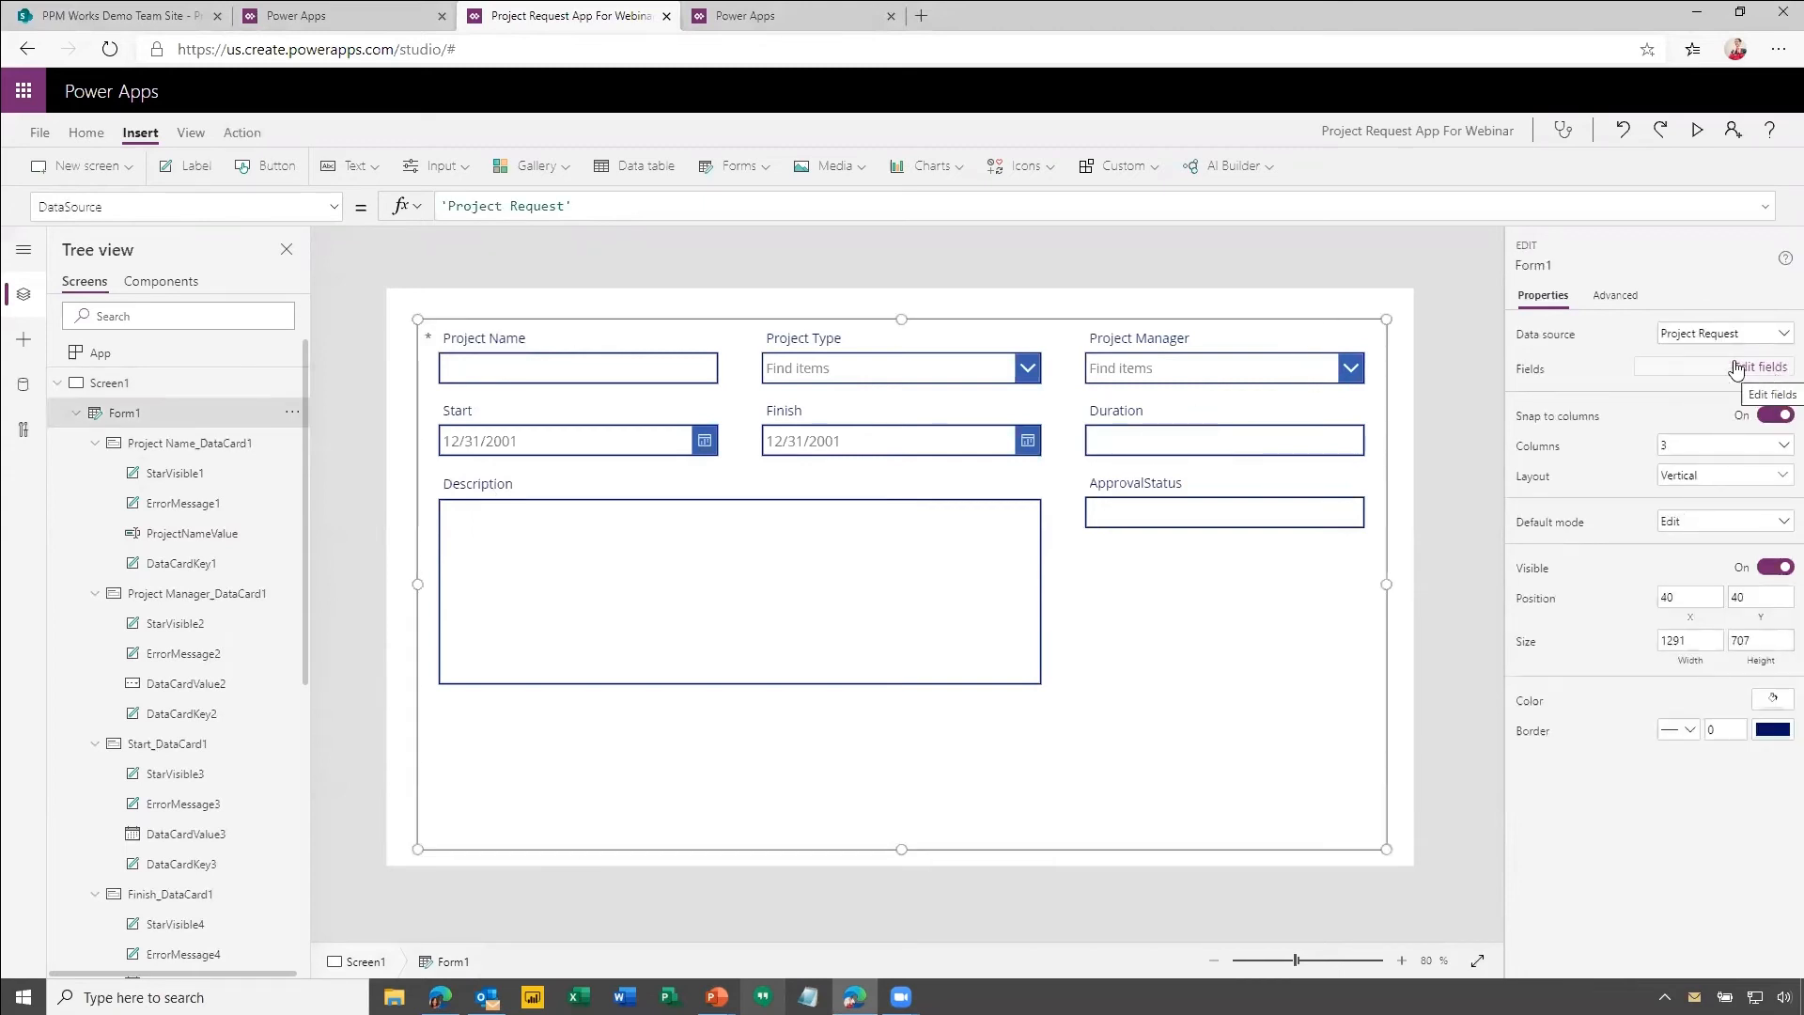
click(1407, 714)
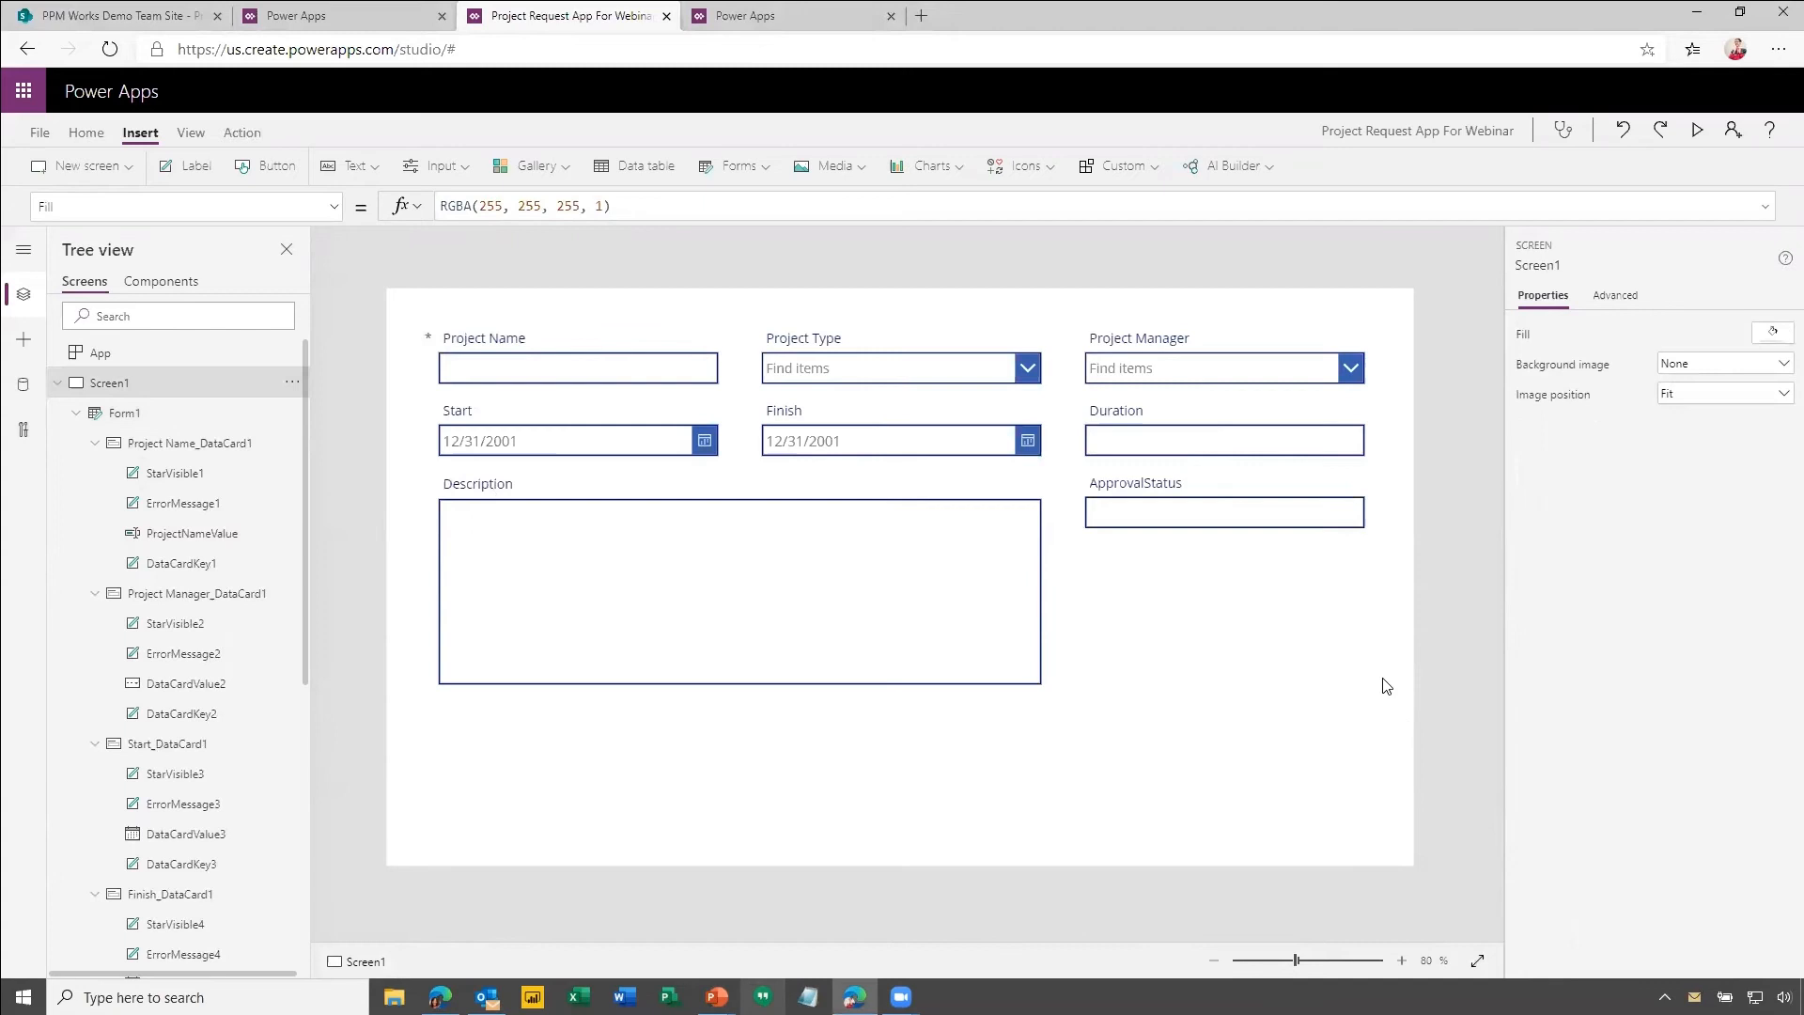
click(1383, 688)
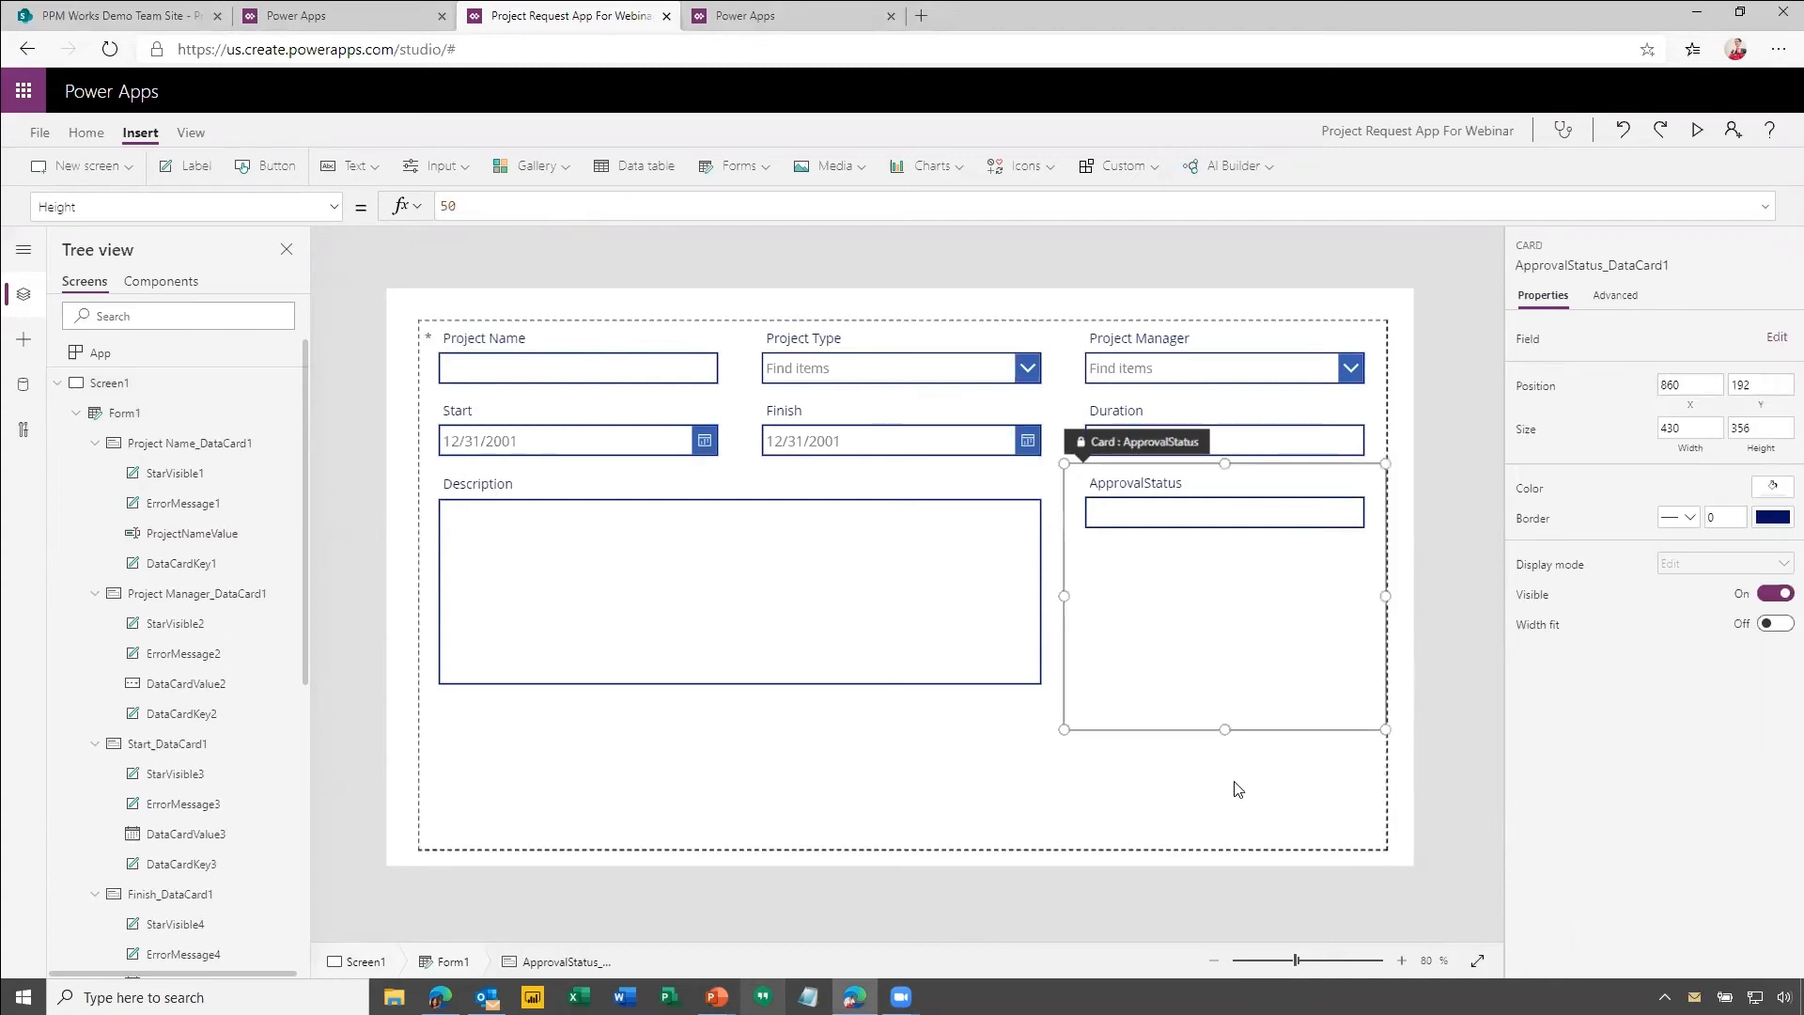
click(1028, 796)
click(1290, 519)
click(567, 770)
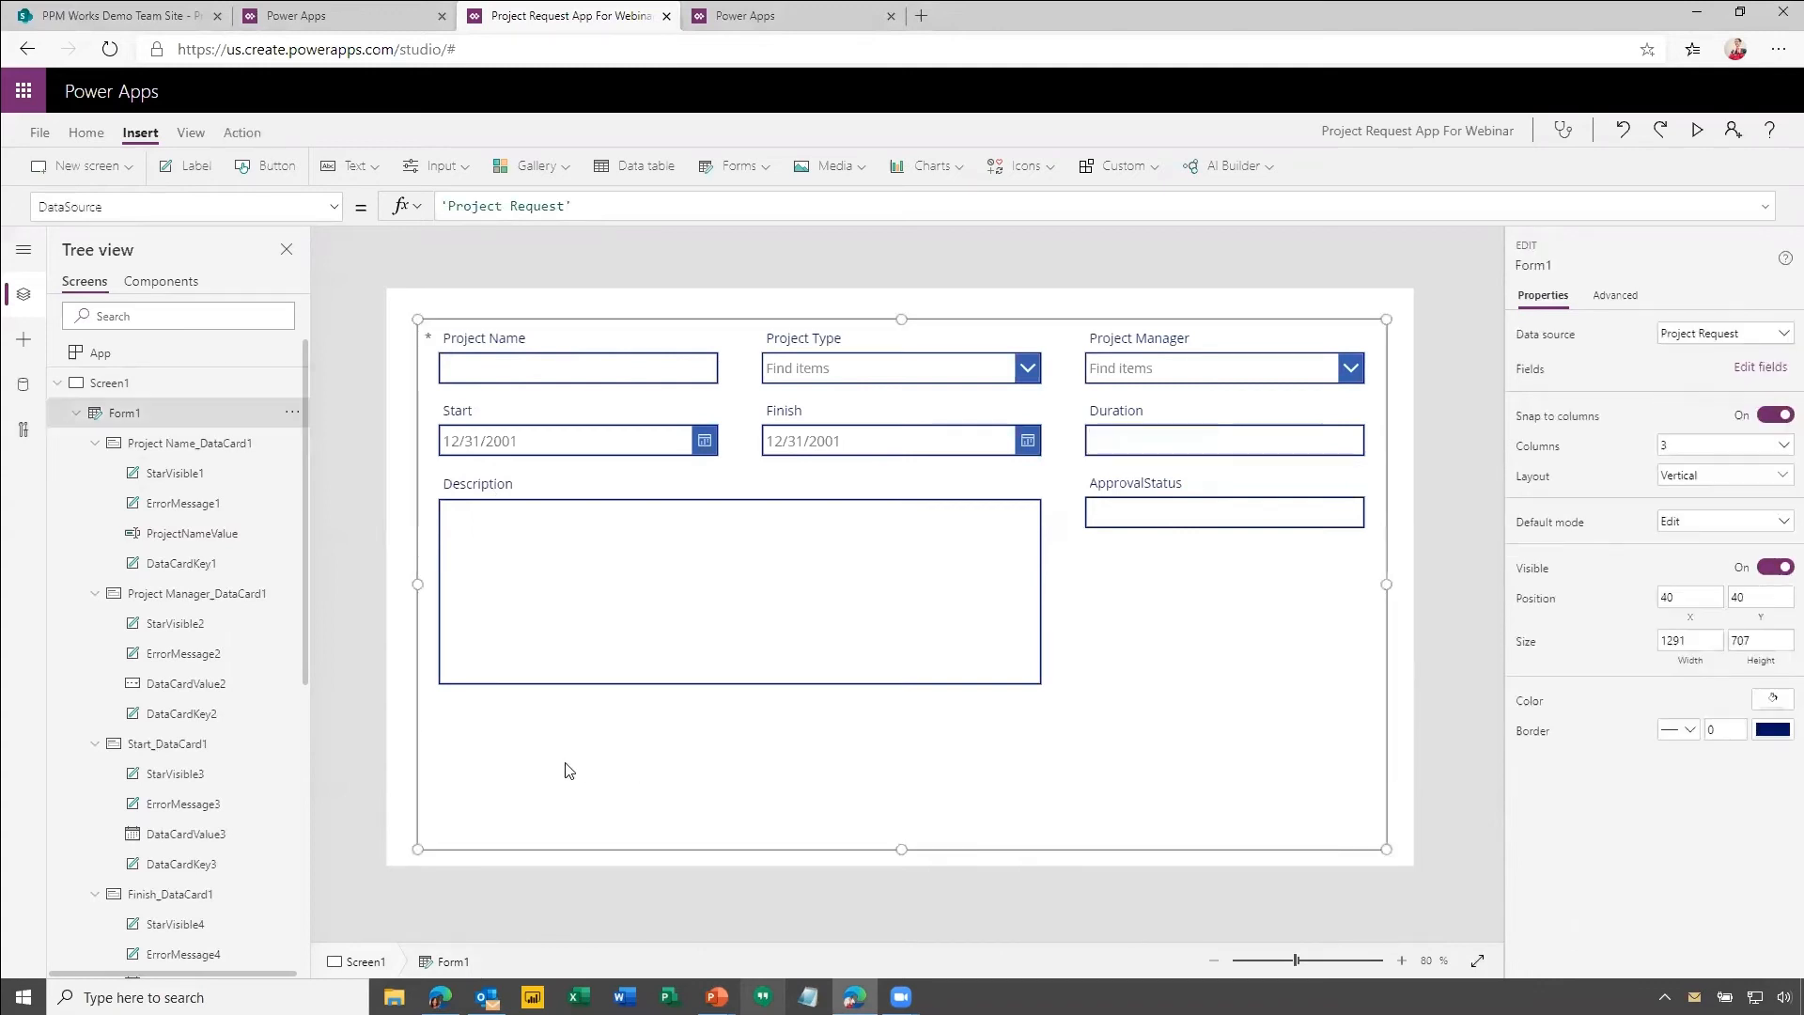
click(568, 618)
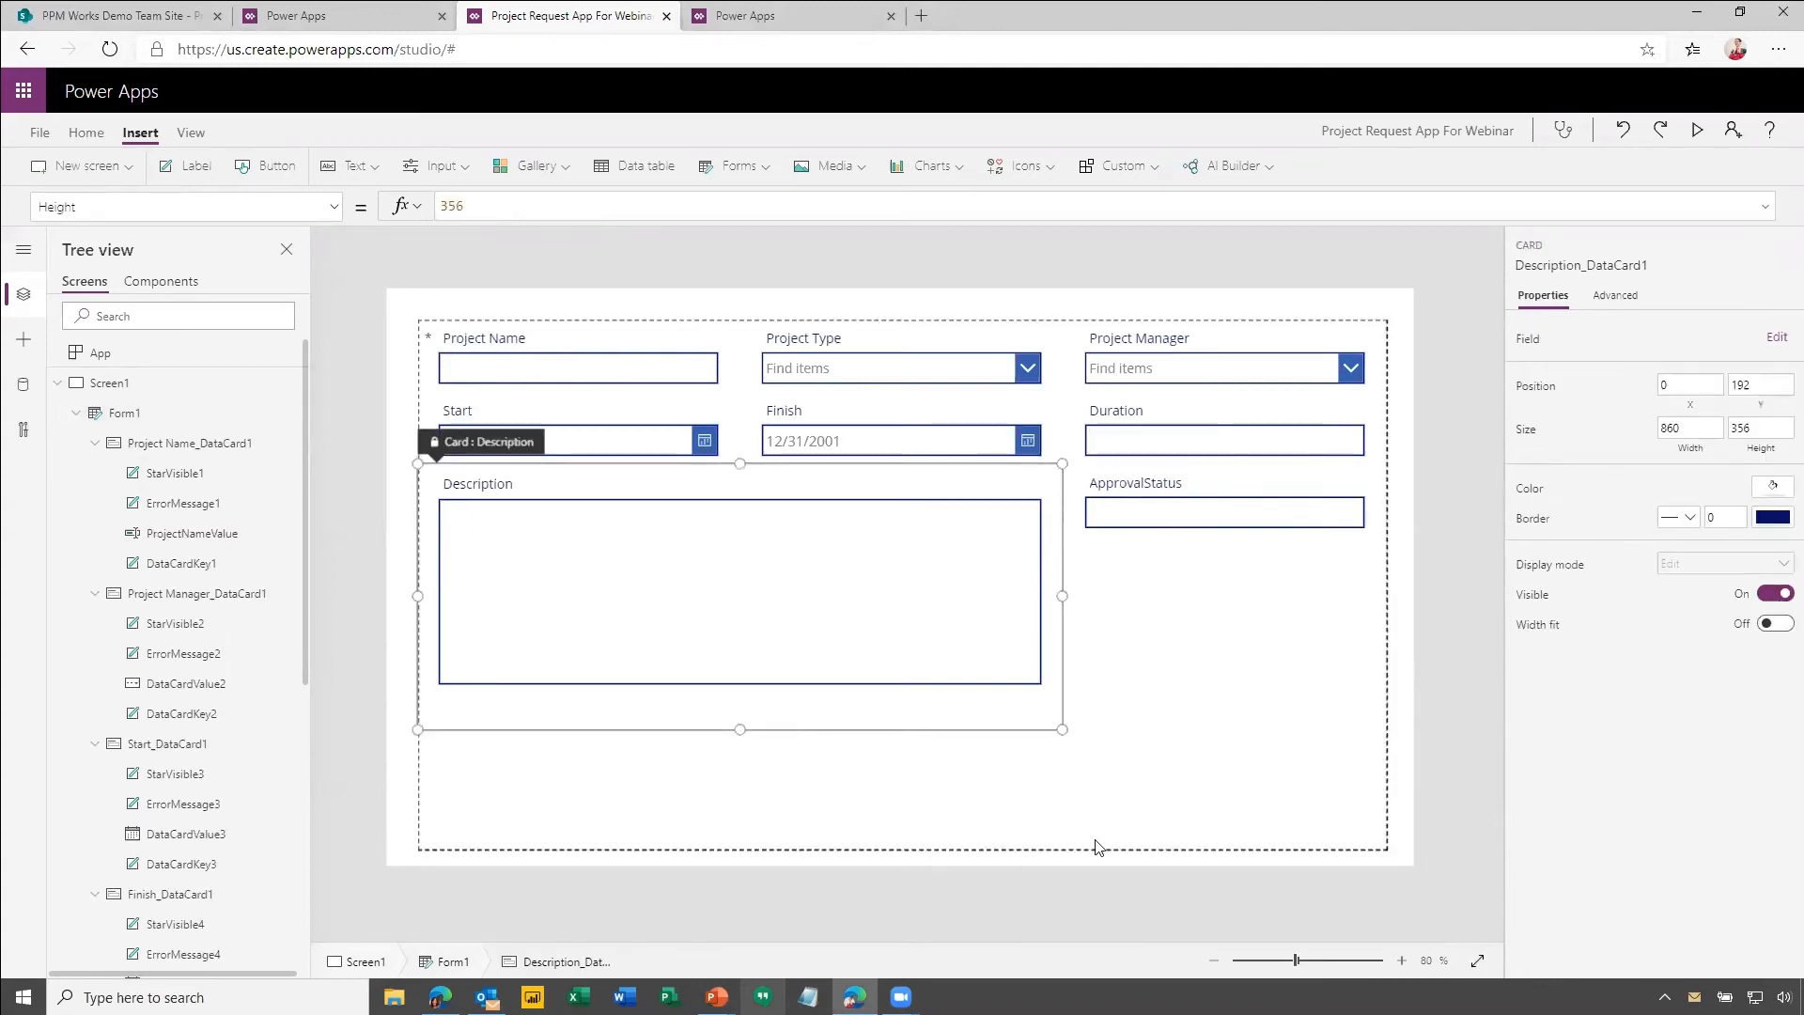
click(735, 397)
click(731, 364)
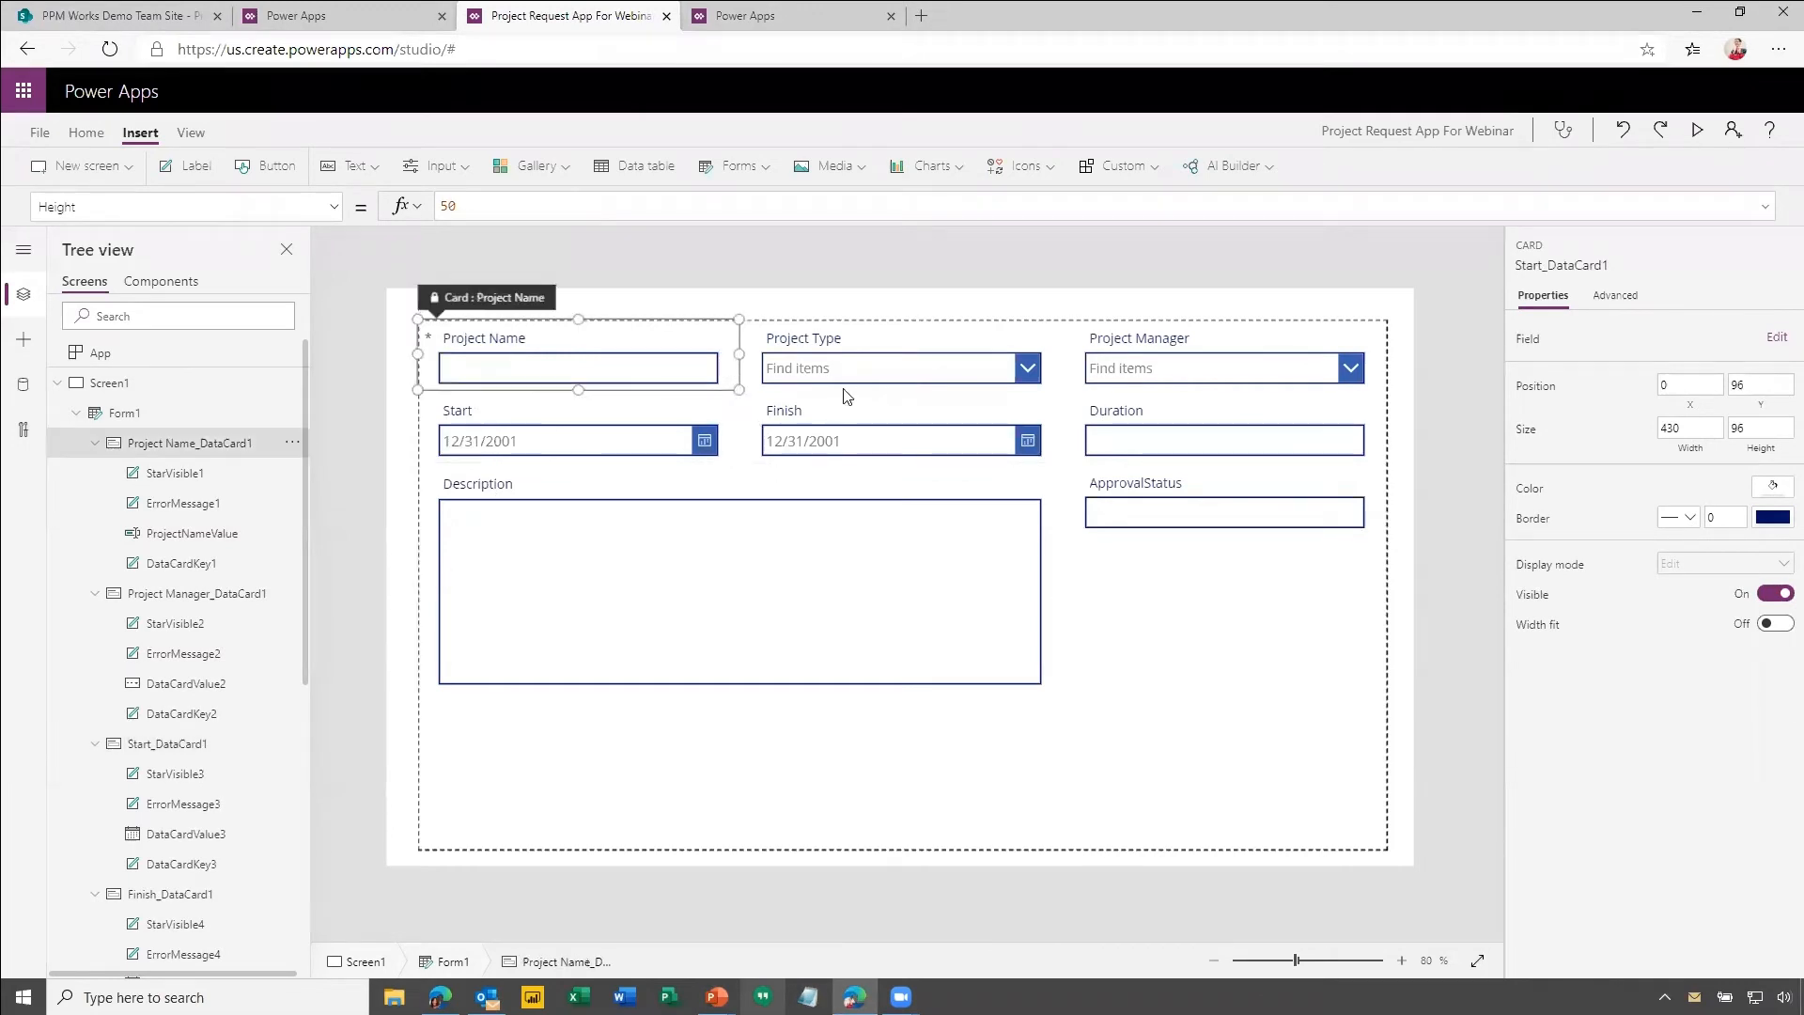
click(1072, 473)
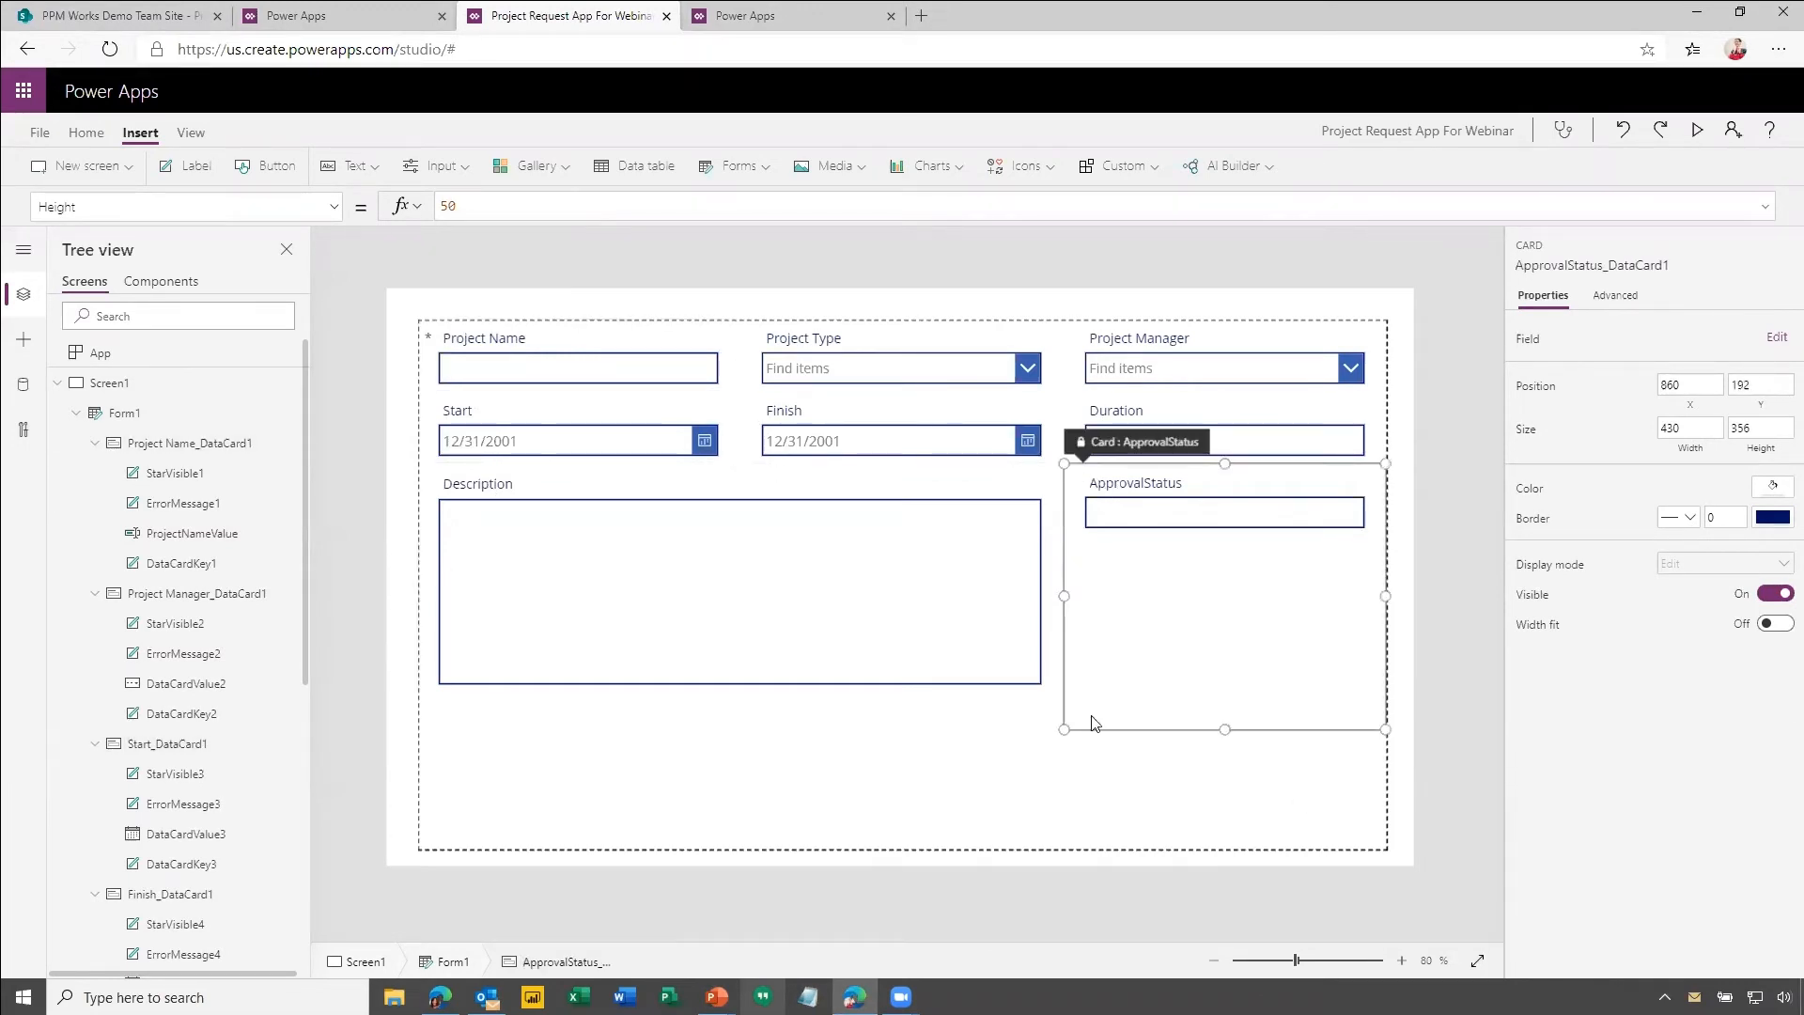
click(130, 416)
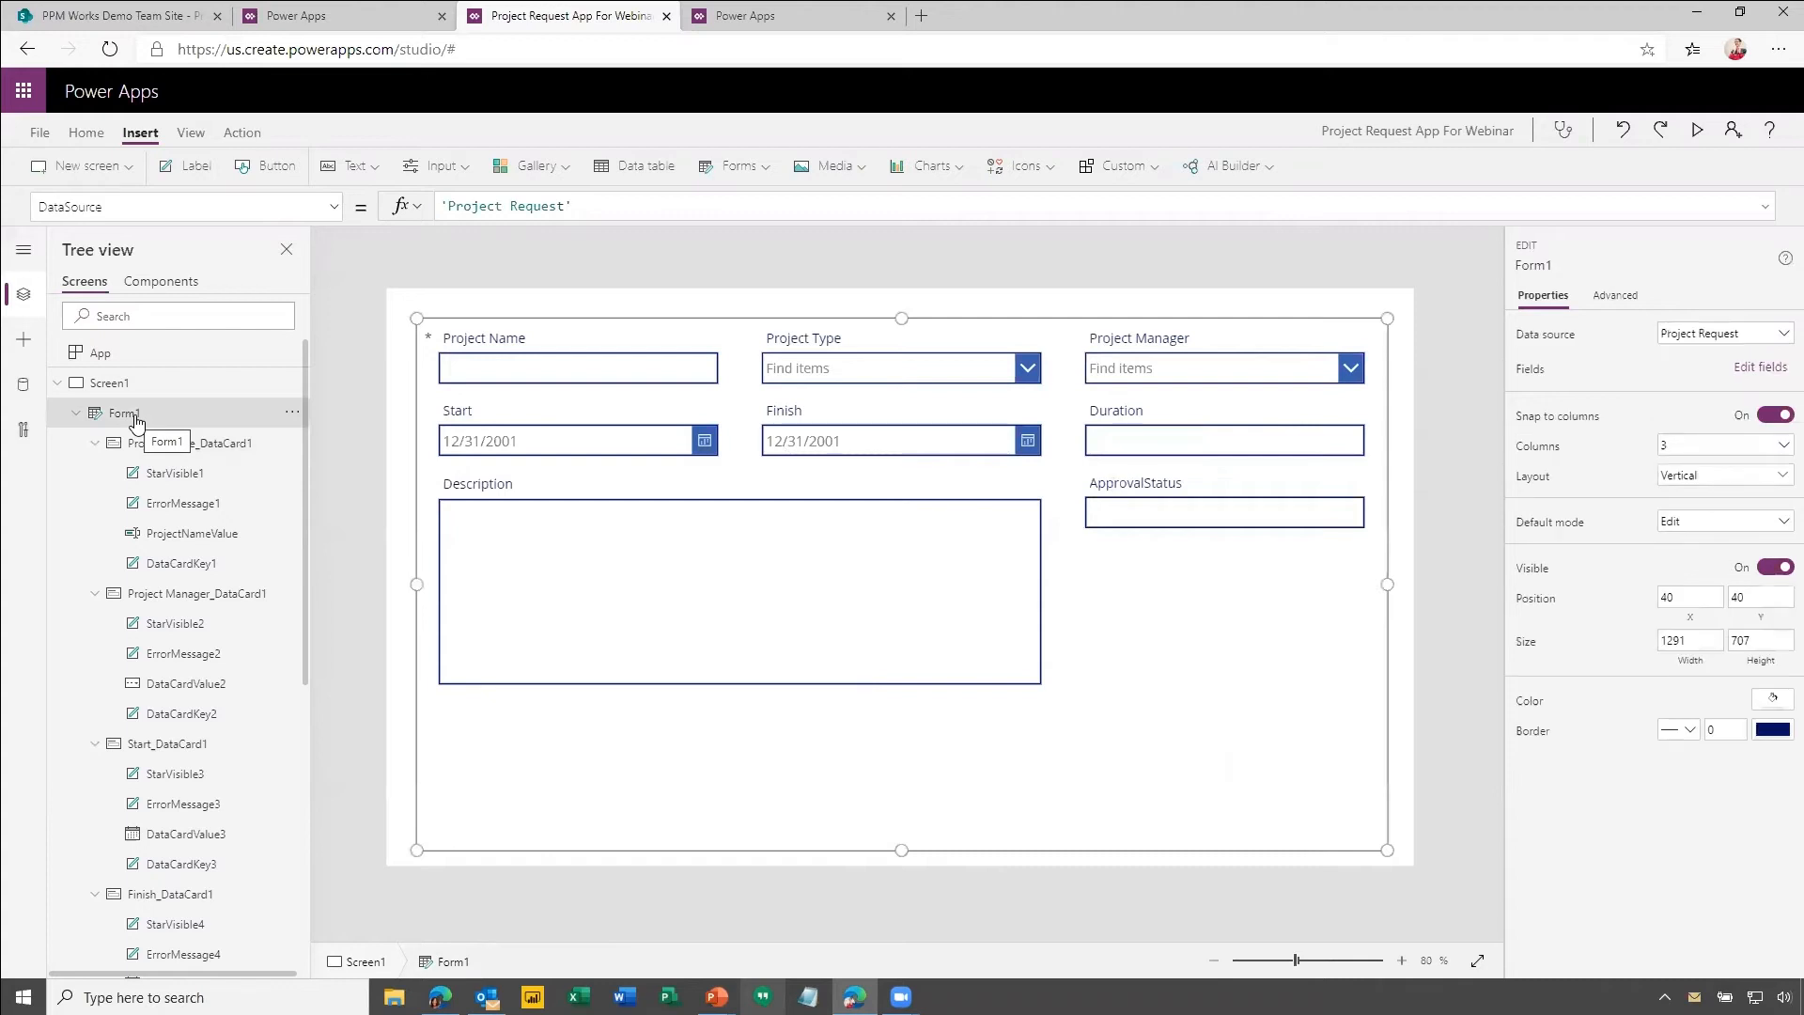
click(156, 446)
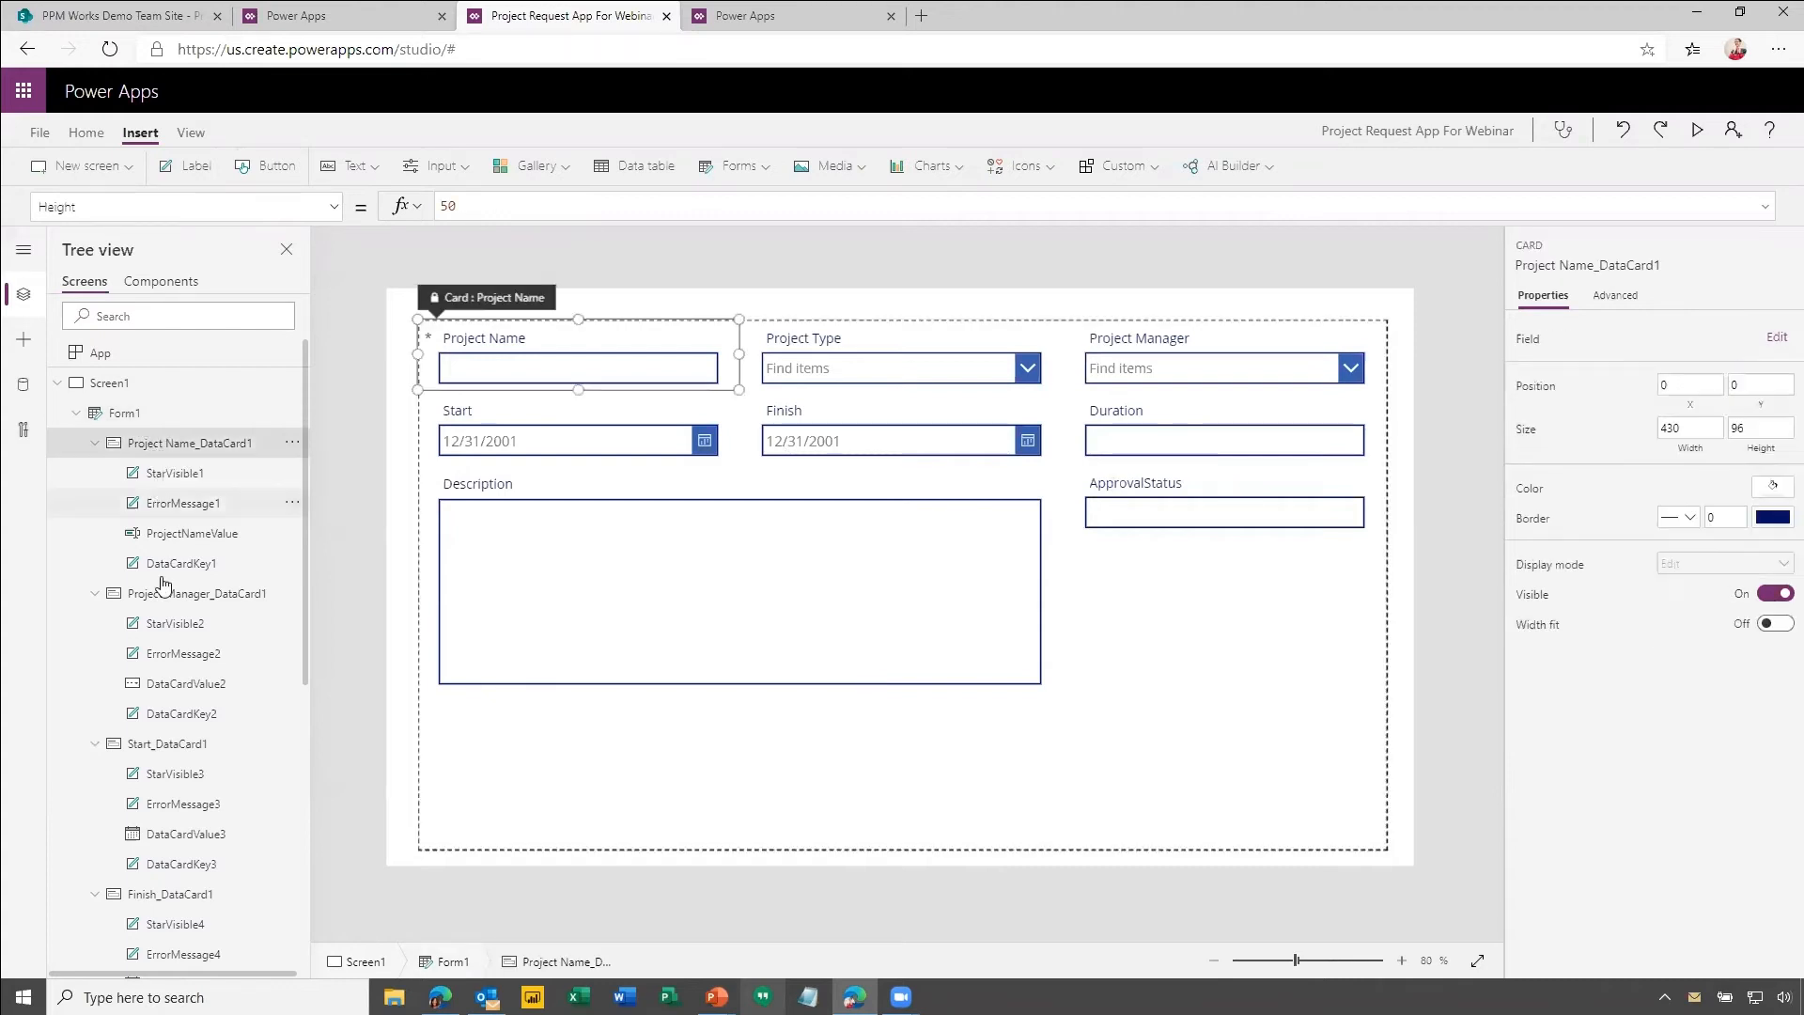
click(160, 595)
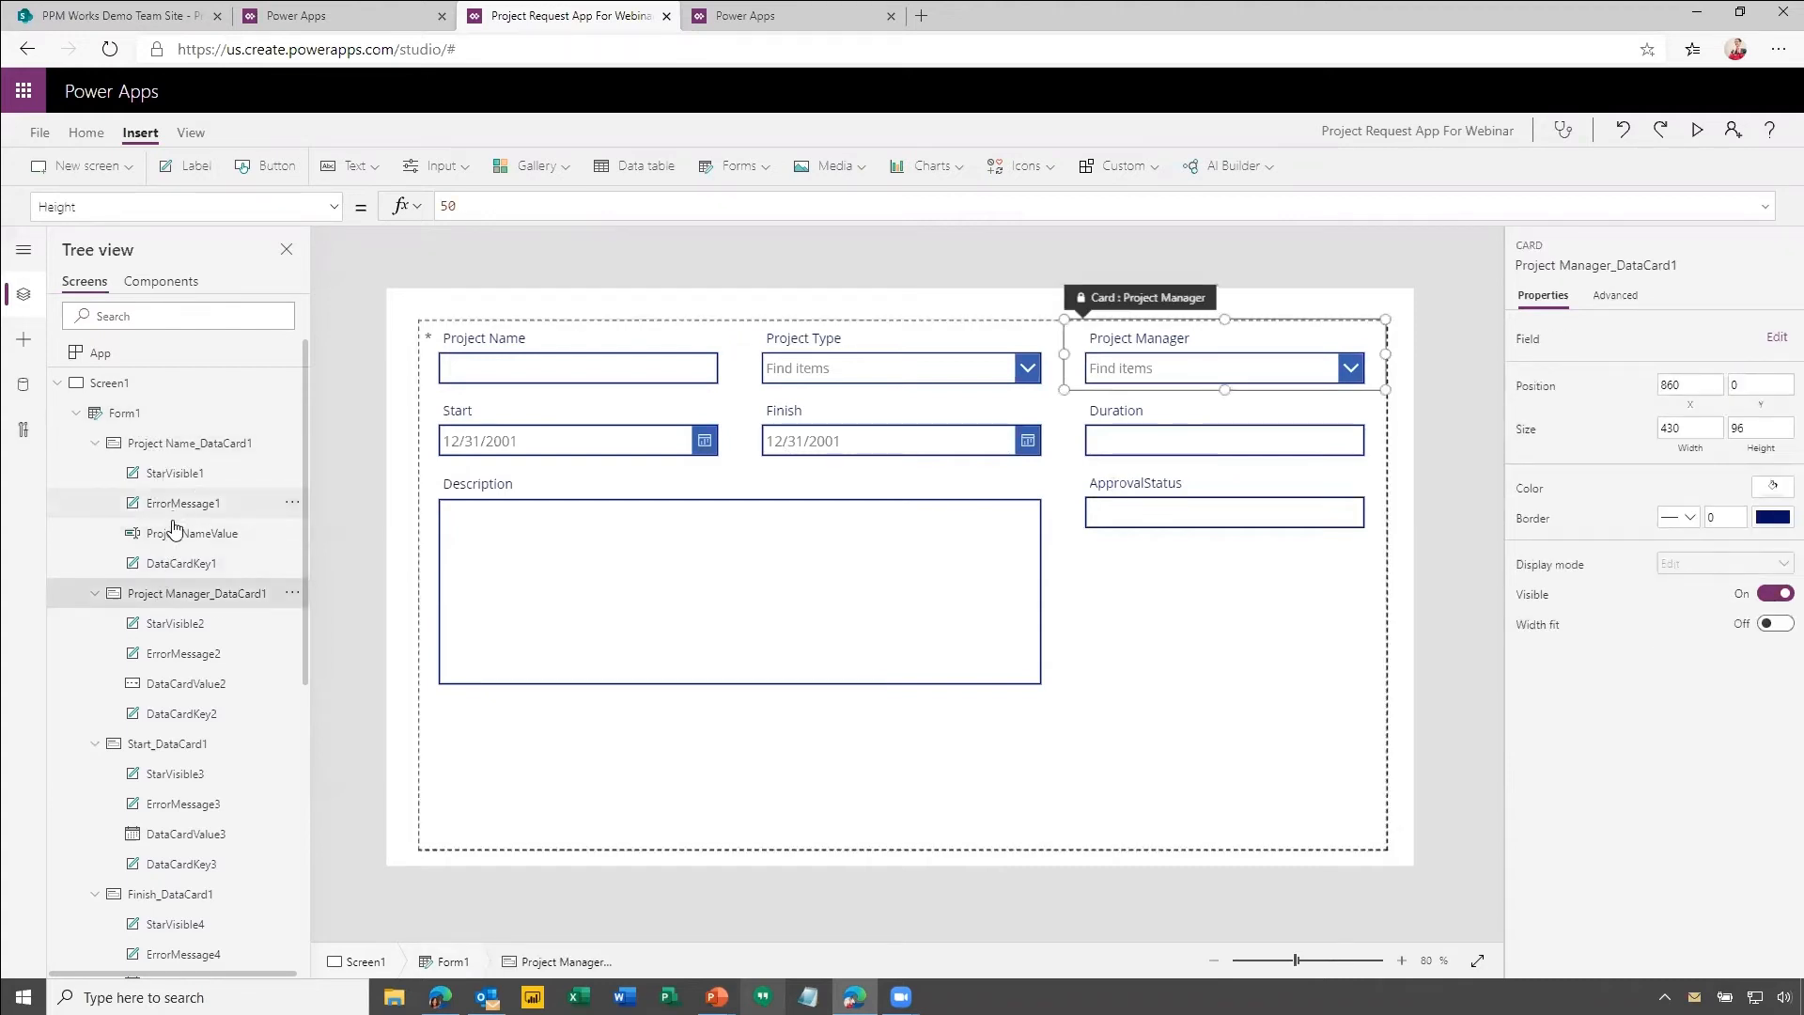
click(150, 444)
click(148, 416)
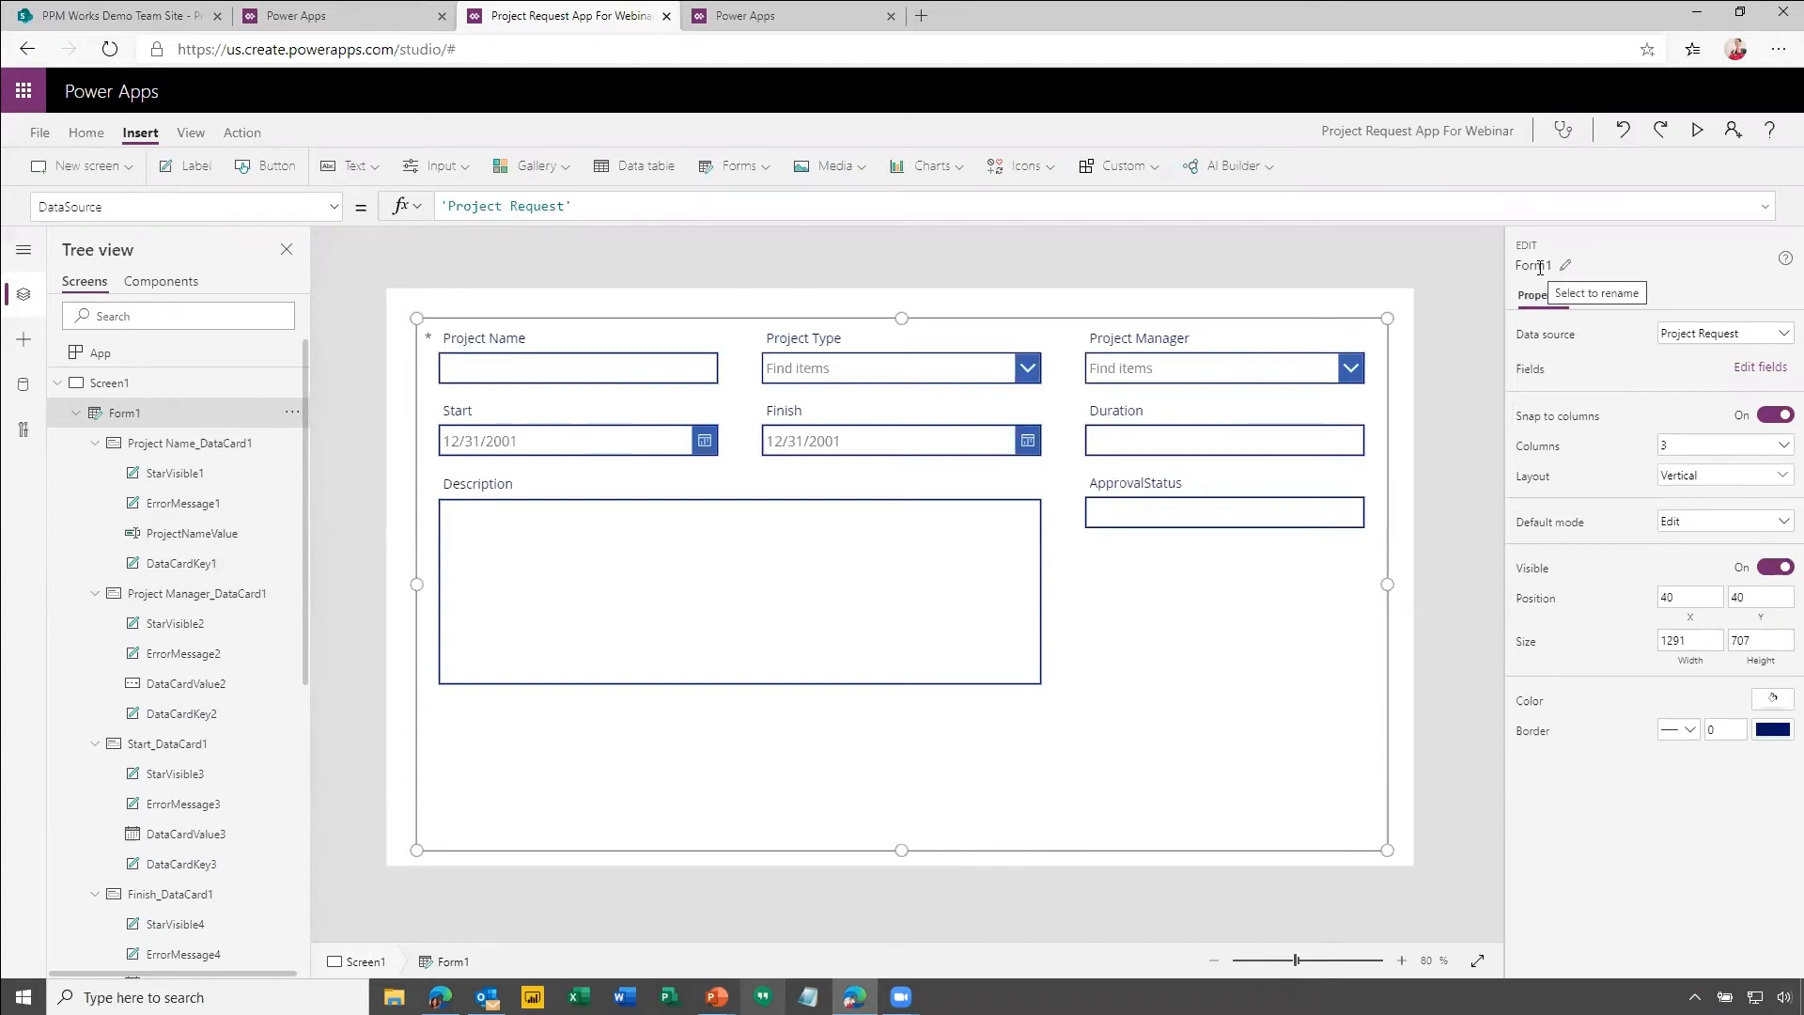
Open Form1's field list and look through the fields available to add, without adding any.
click(1764, 370)
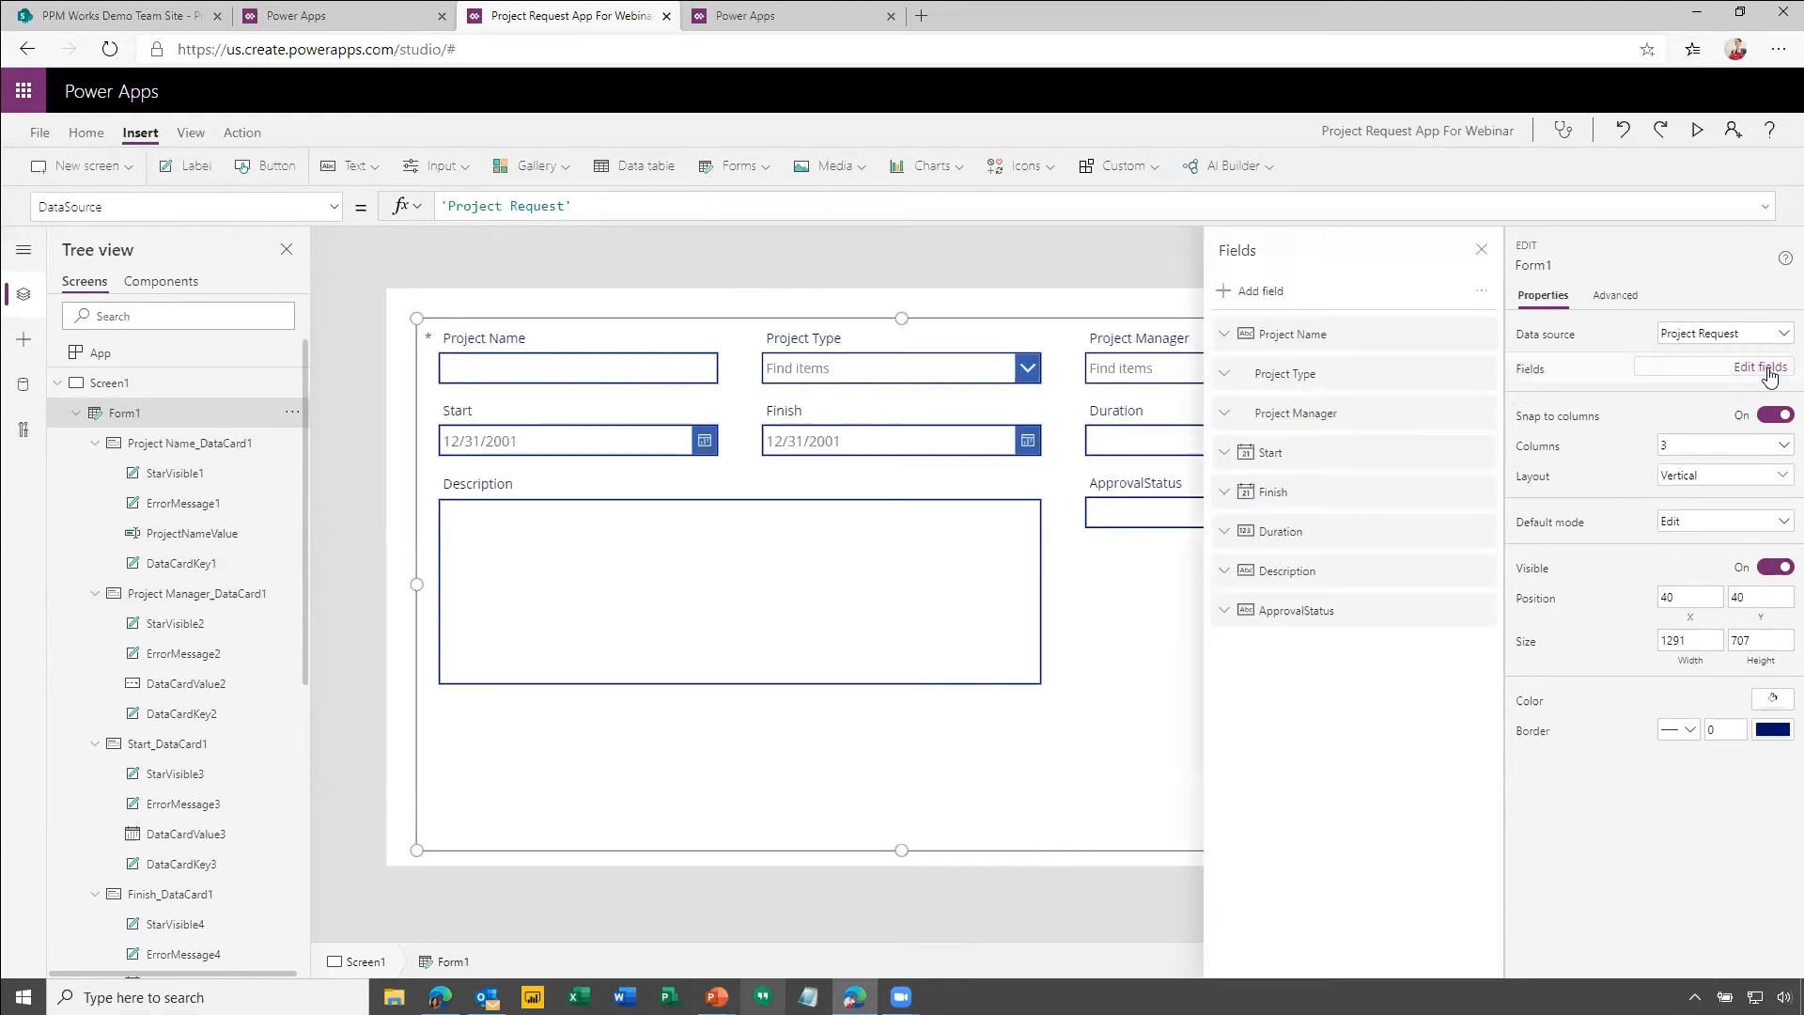
click(1482, 295)
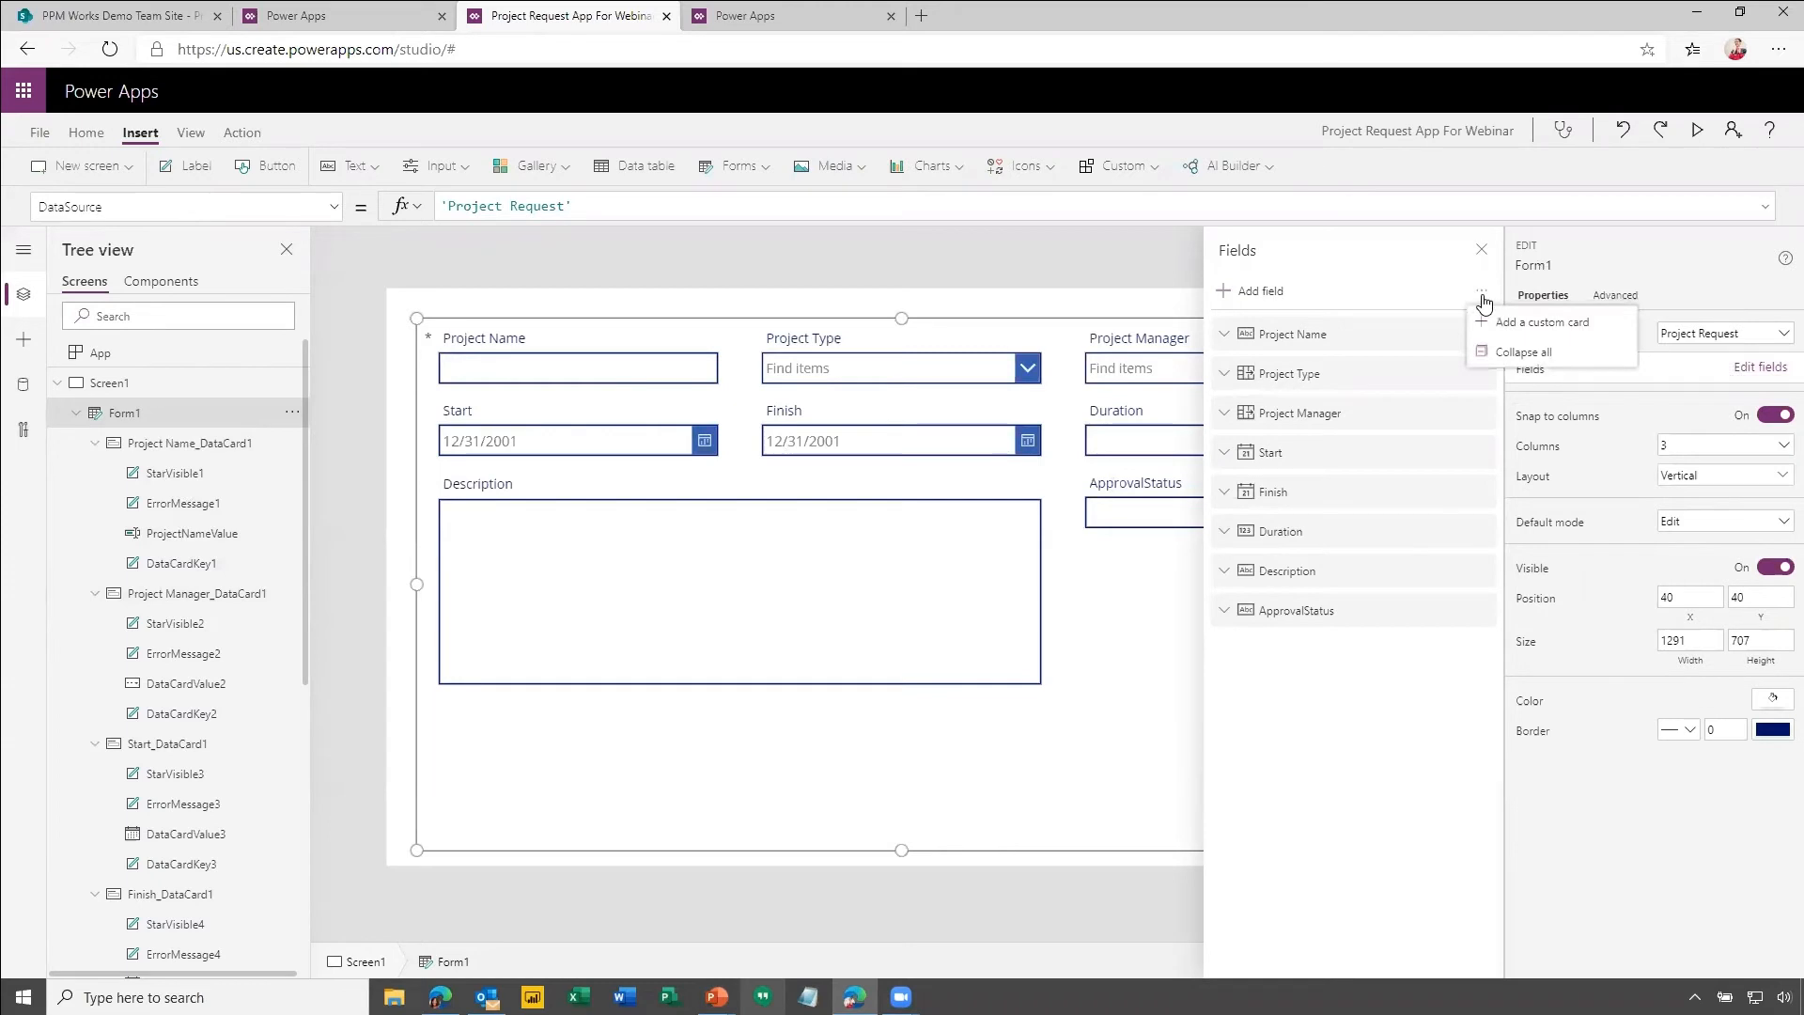
click(1268, 293)
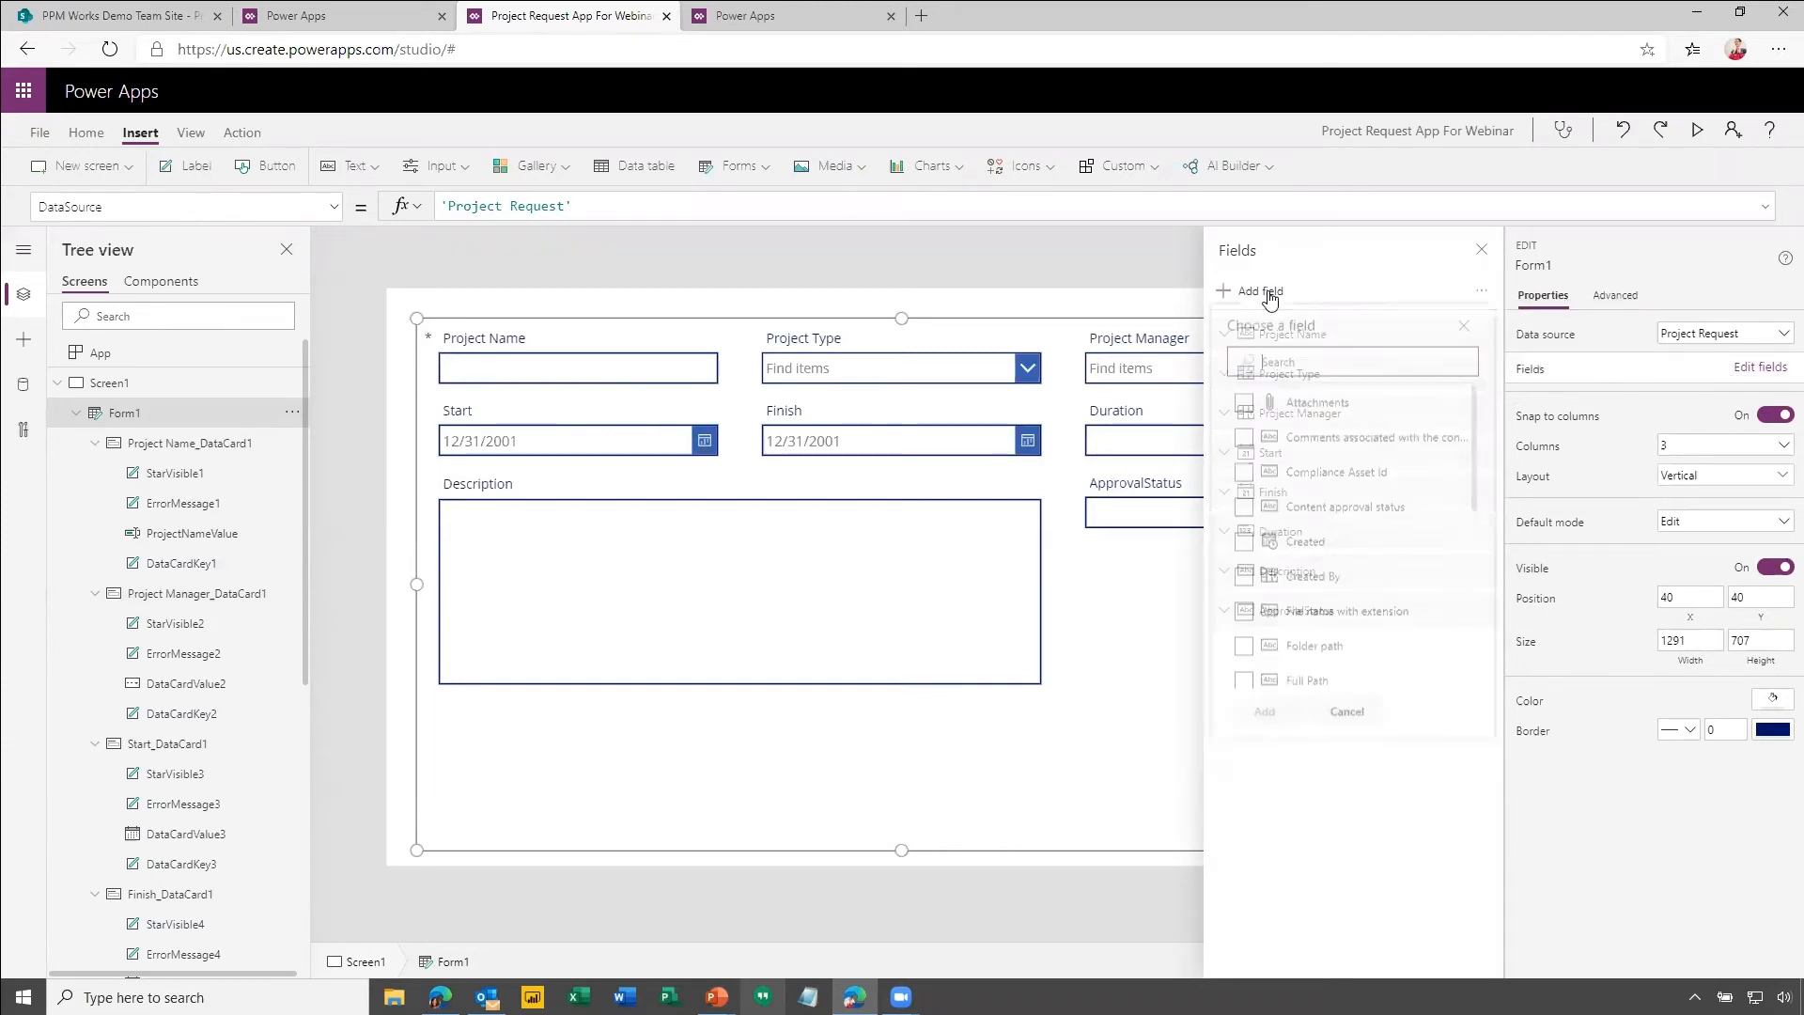
scroll(1311, 519, down, 5)
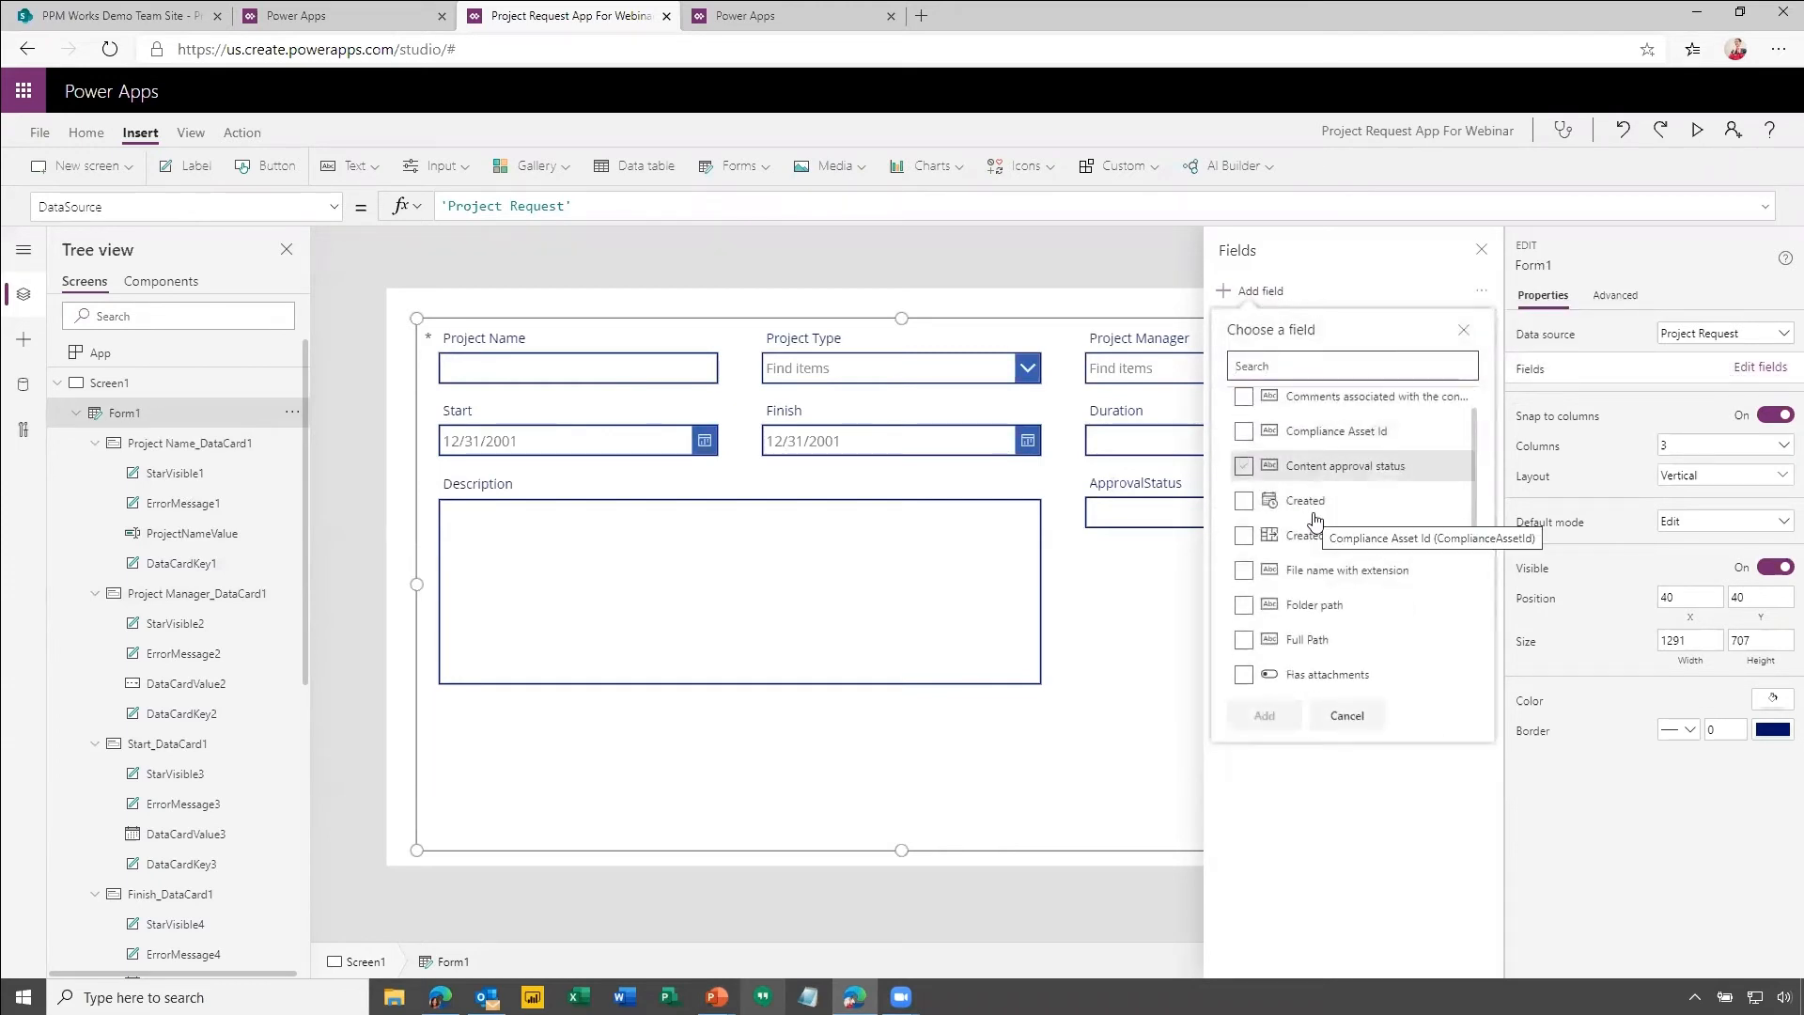
scroll(1315, 522, down, 2)
scroll(1316, 520, up, 7)
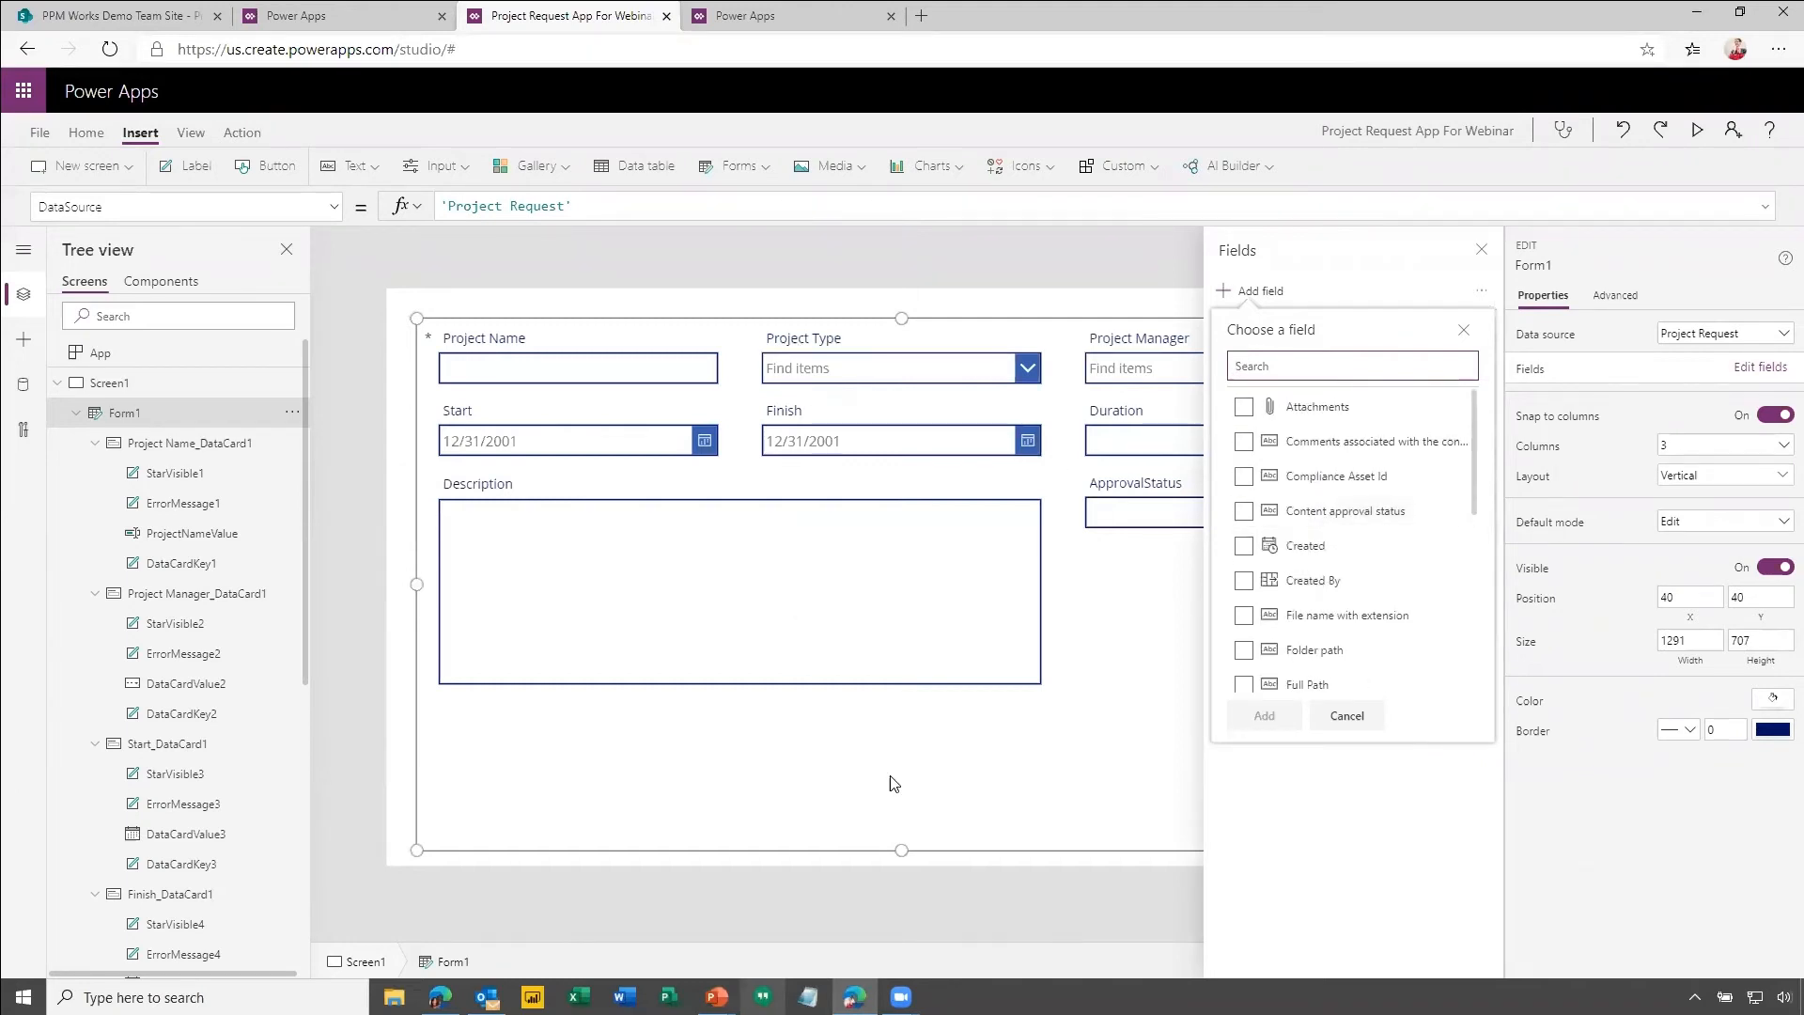
click(1351, 717)
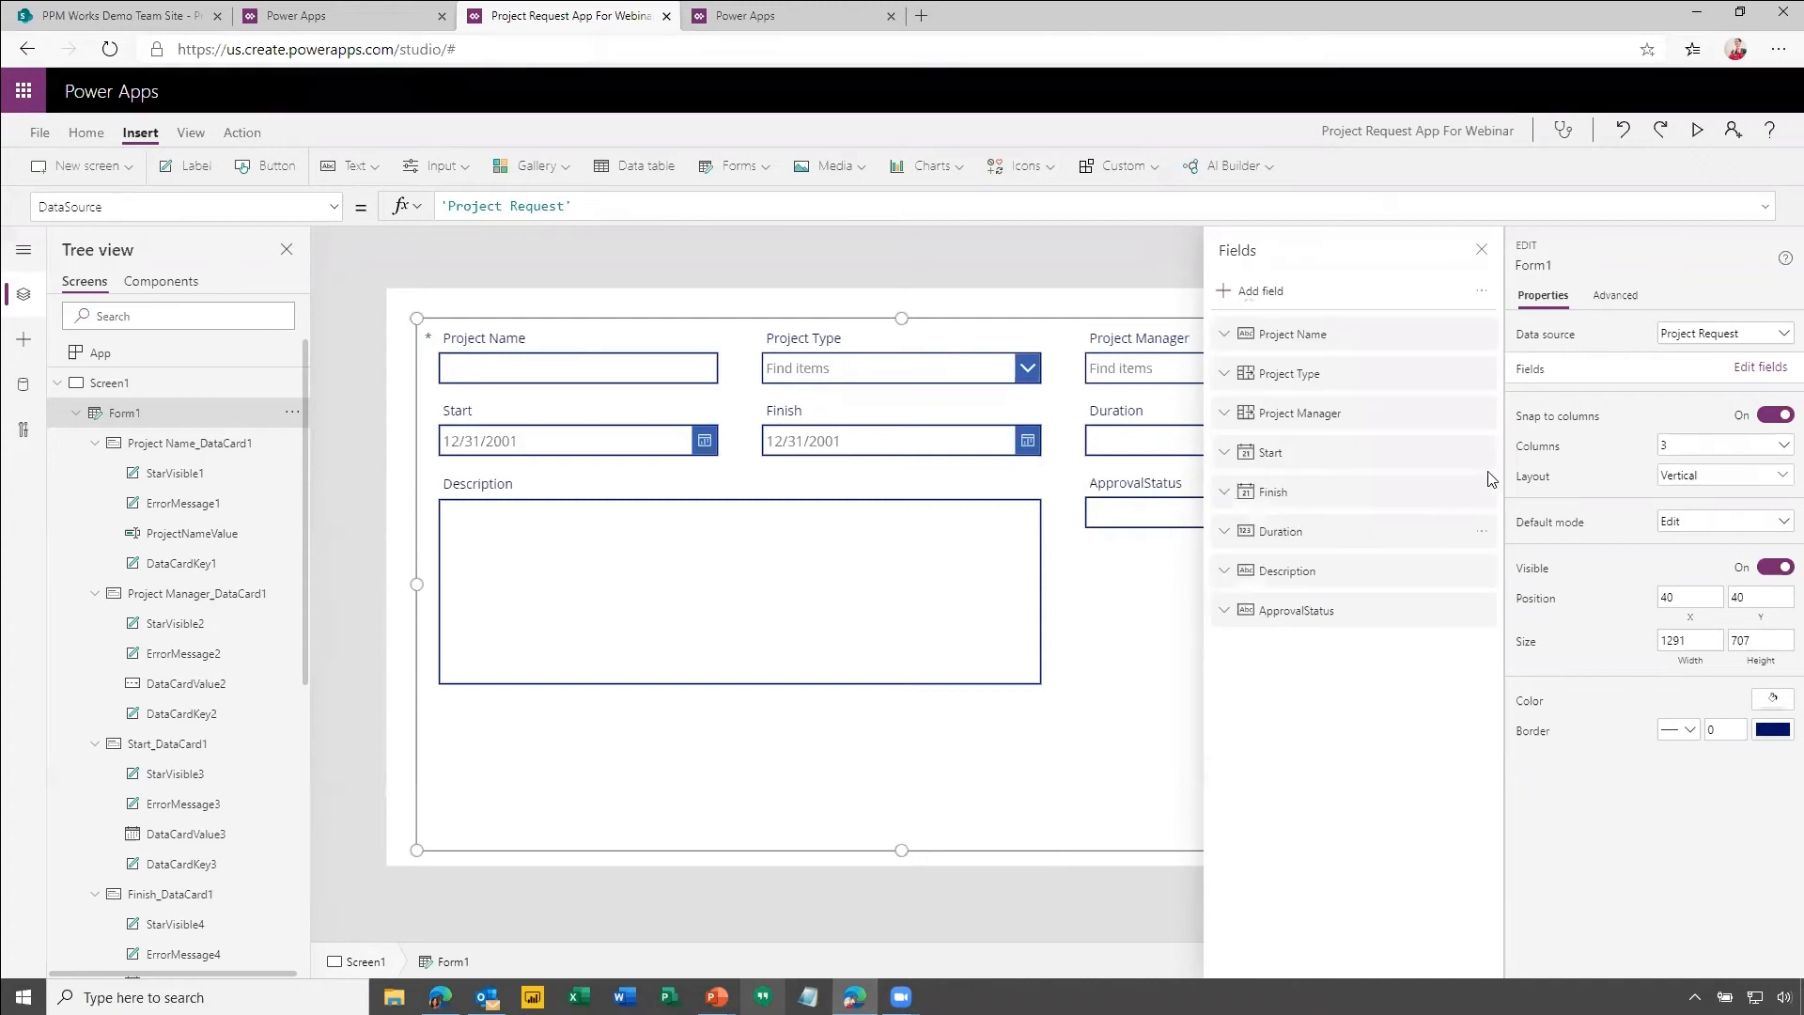
Add a custom card to Form1 and close the field list.
click(1483, 295)
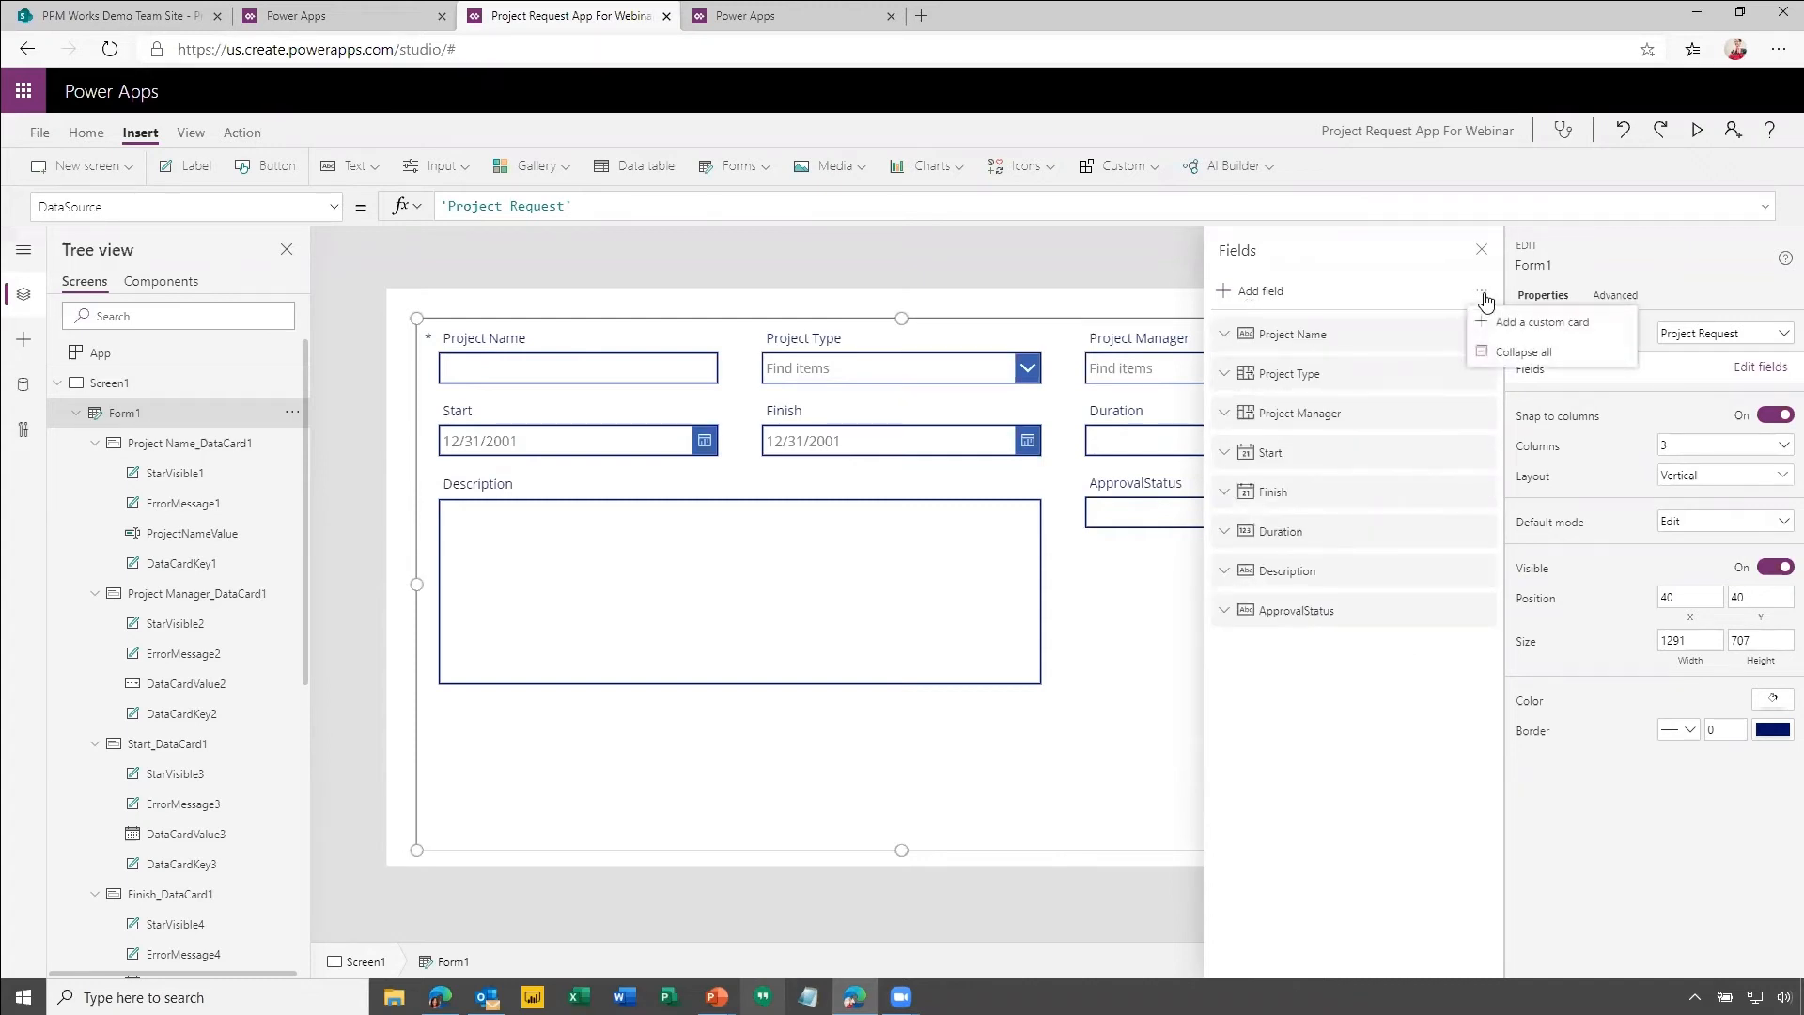
click(1515, 322)
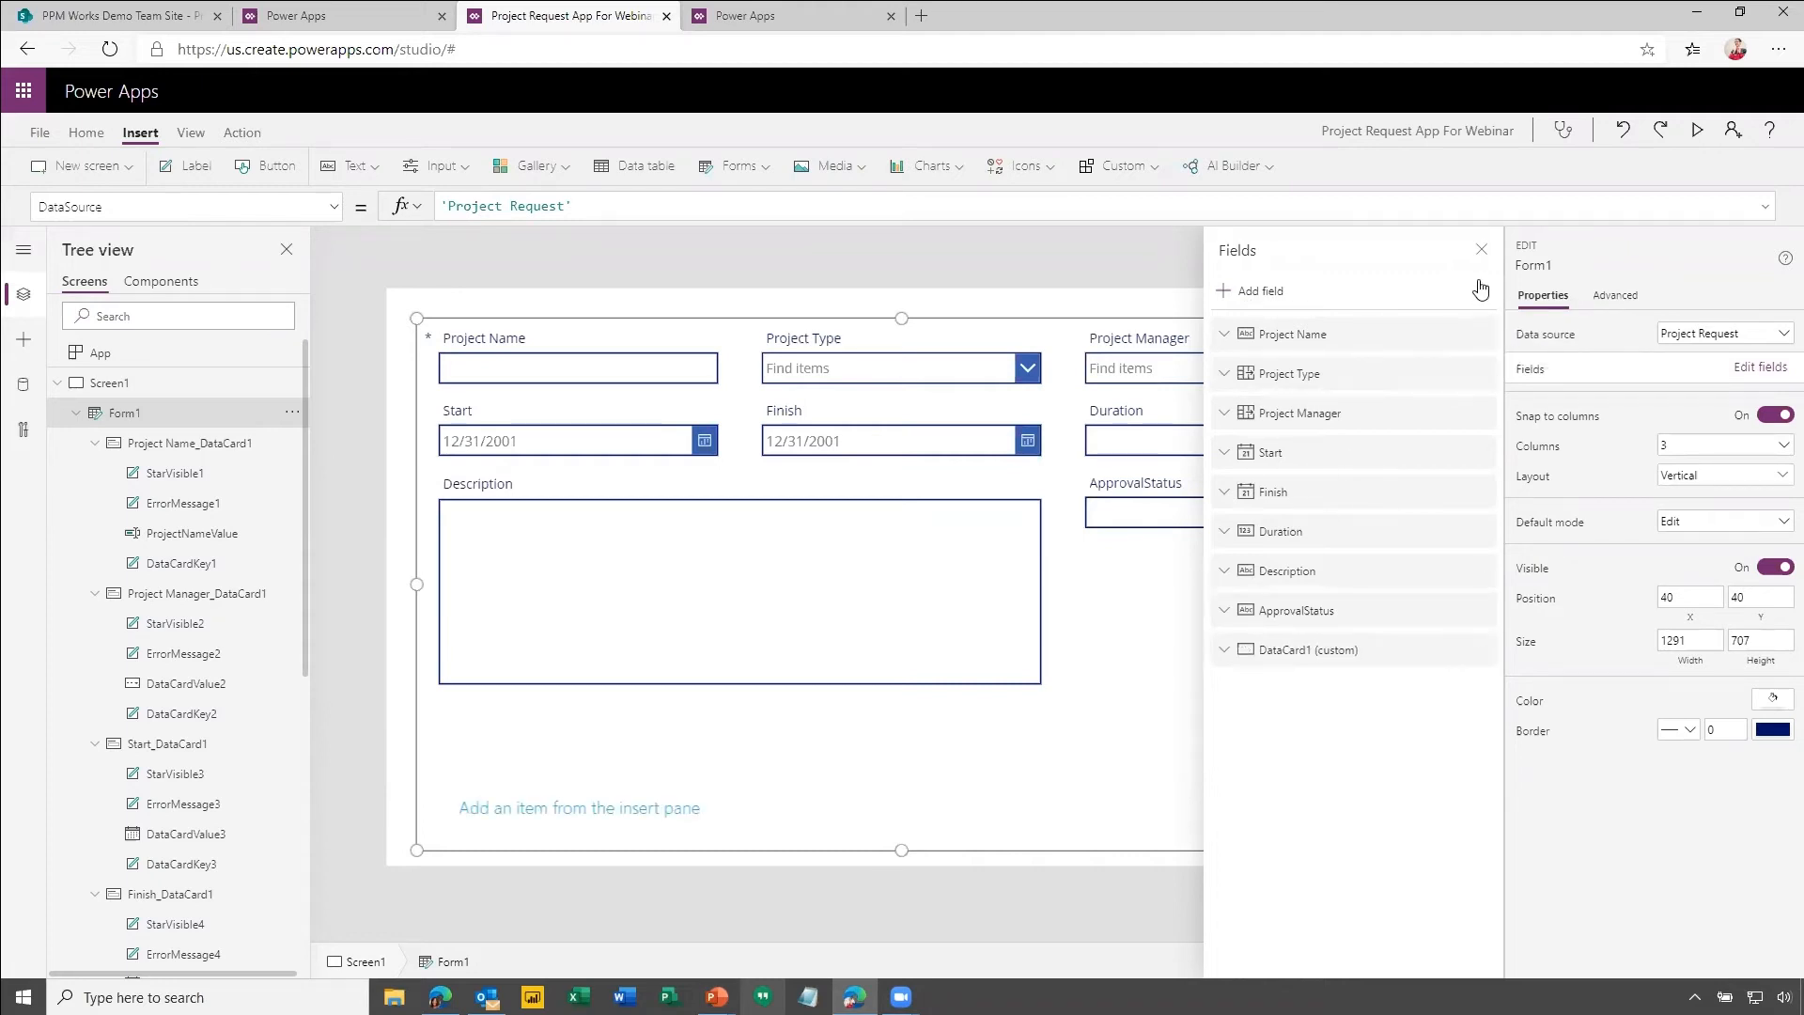
click(1482, 250)
Shorten the custom card to a height of about 122 and insert a button inside it.
click(642, 819)
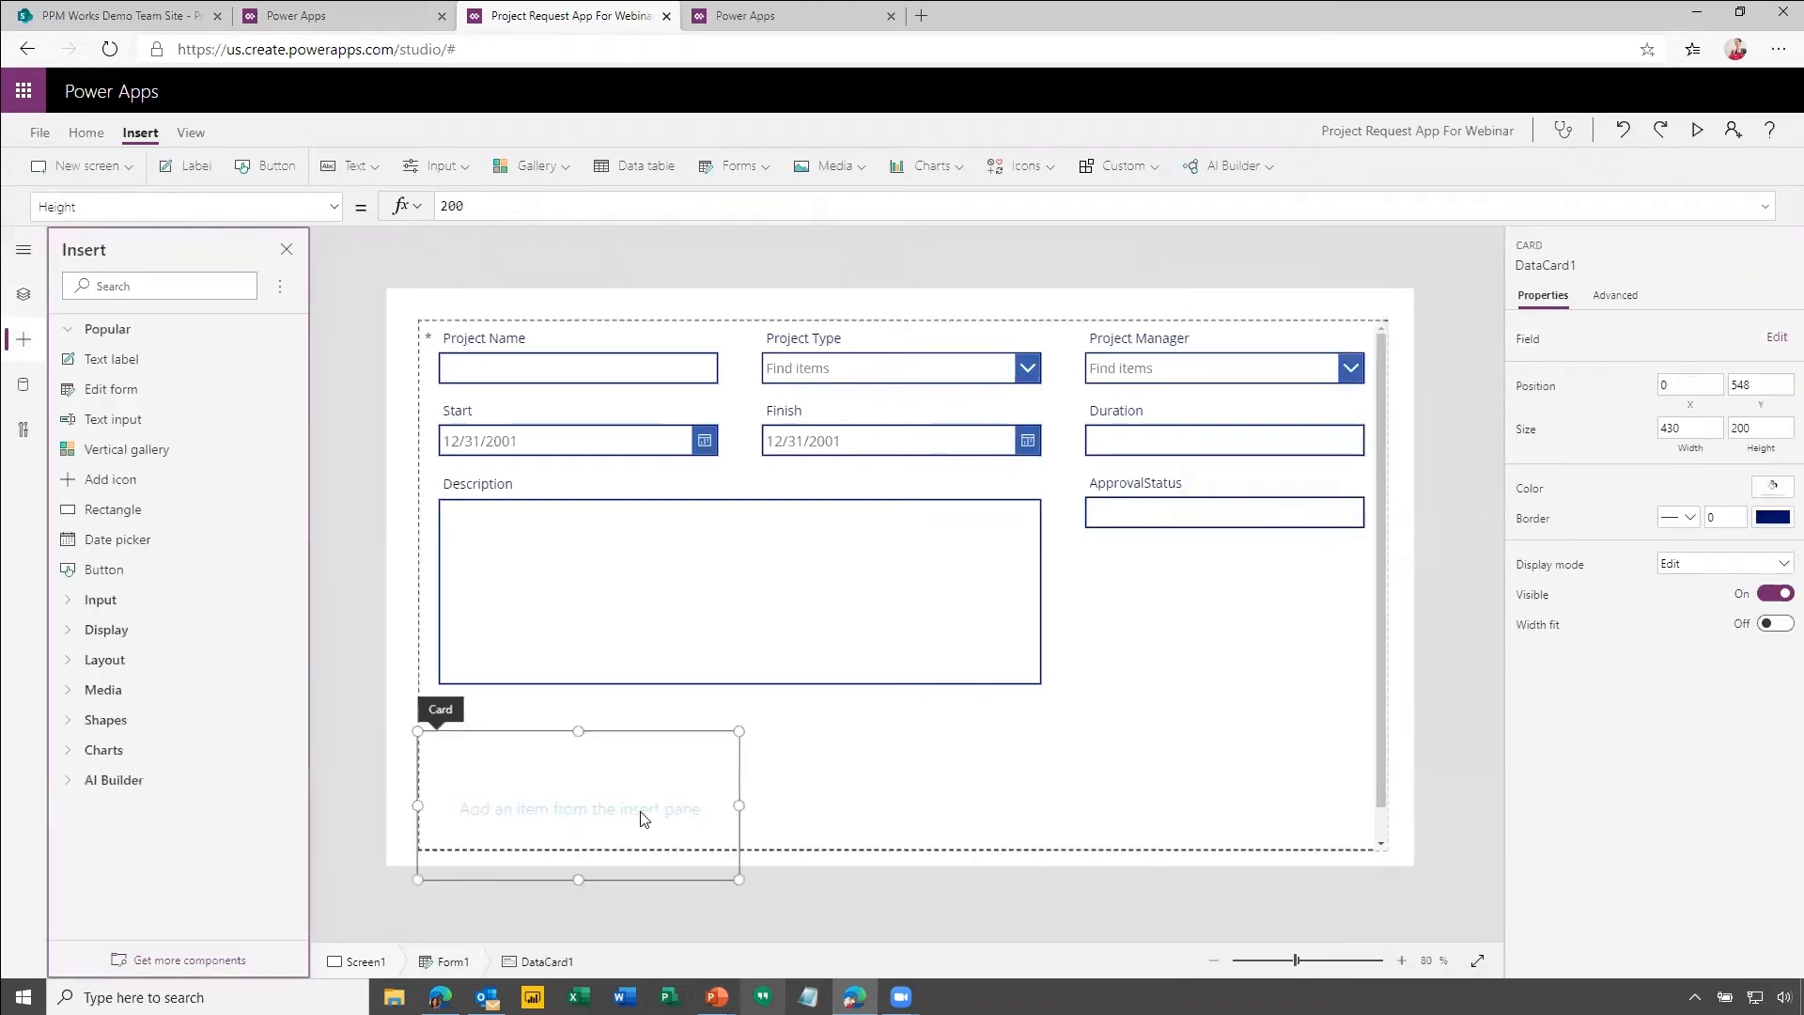
drag(577, 879, 577, 821)
click(277, 169)
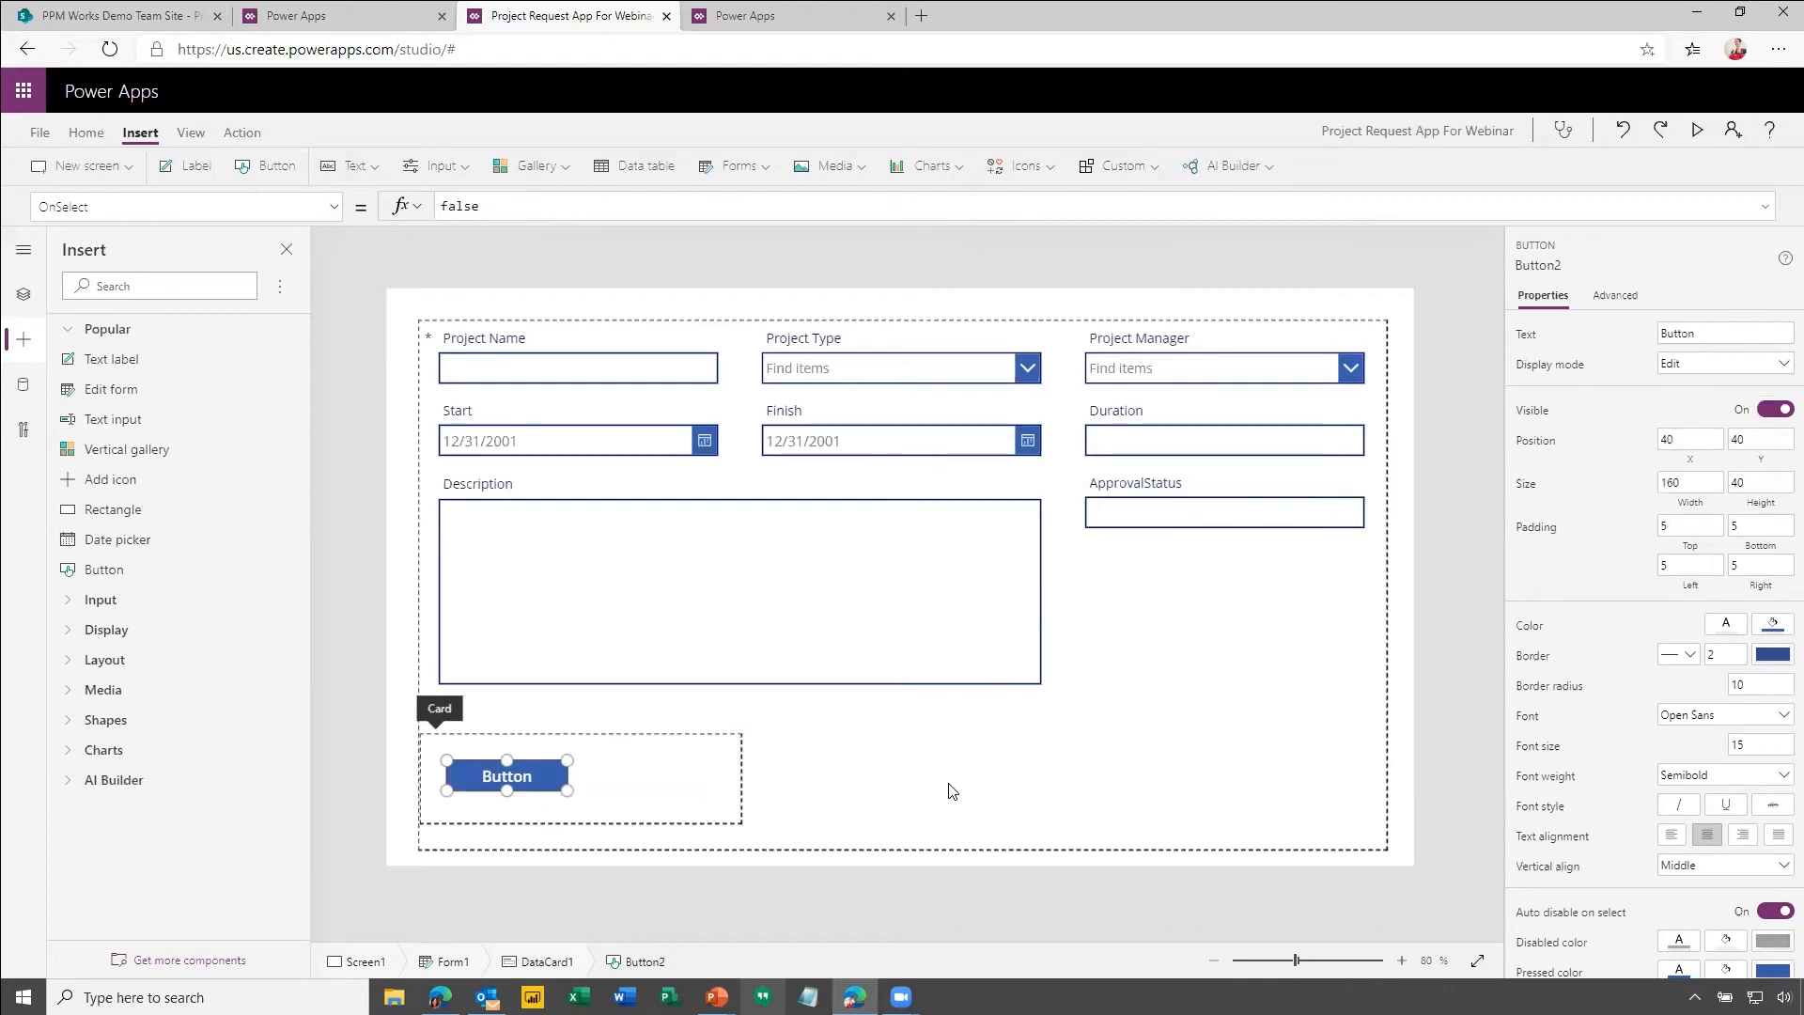
Insert an empty edit form on Screen1 and return to Form1 in the screen's control hierarchy.
click(112, 397)
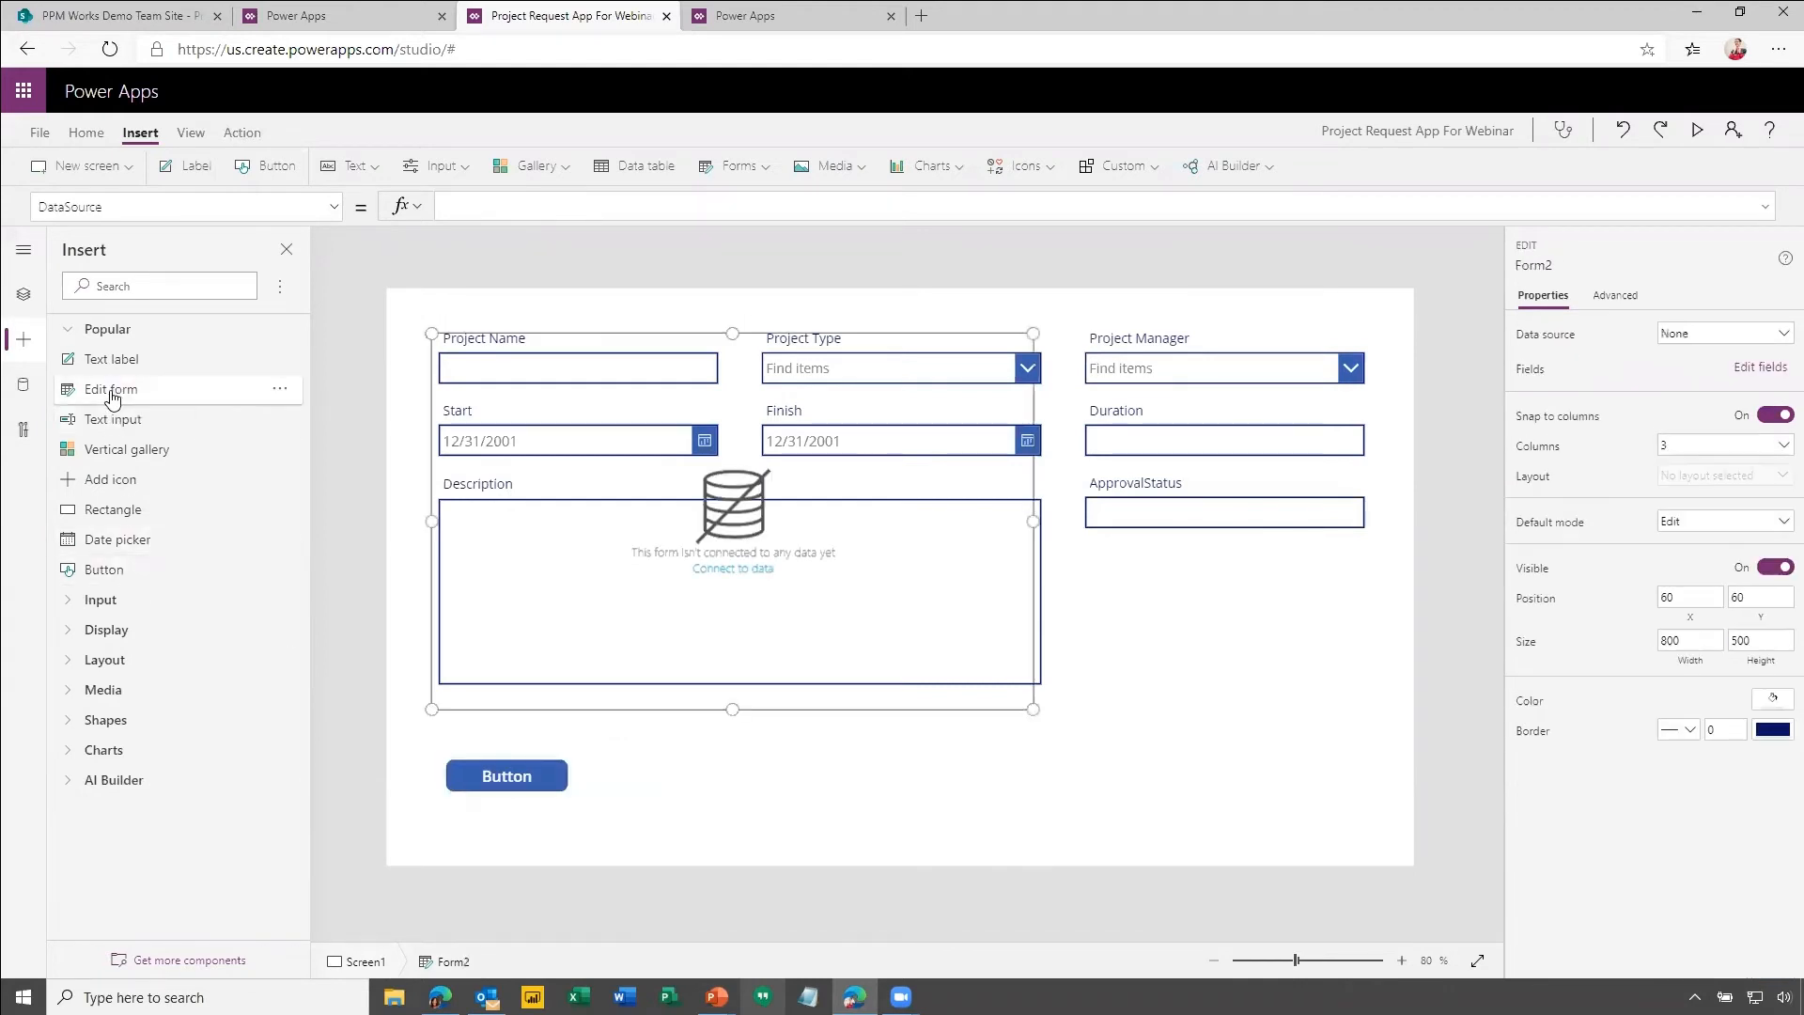
click(25, 296)
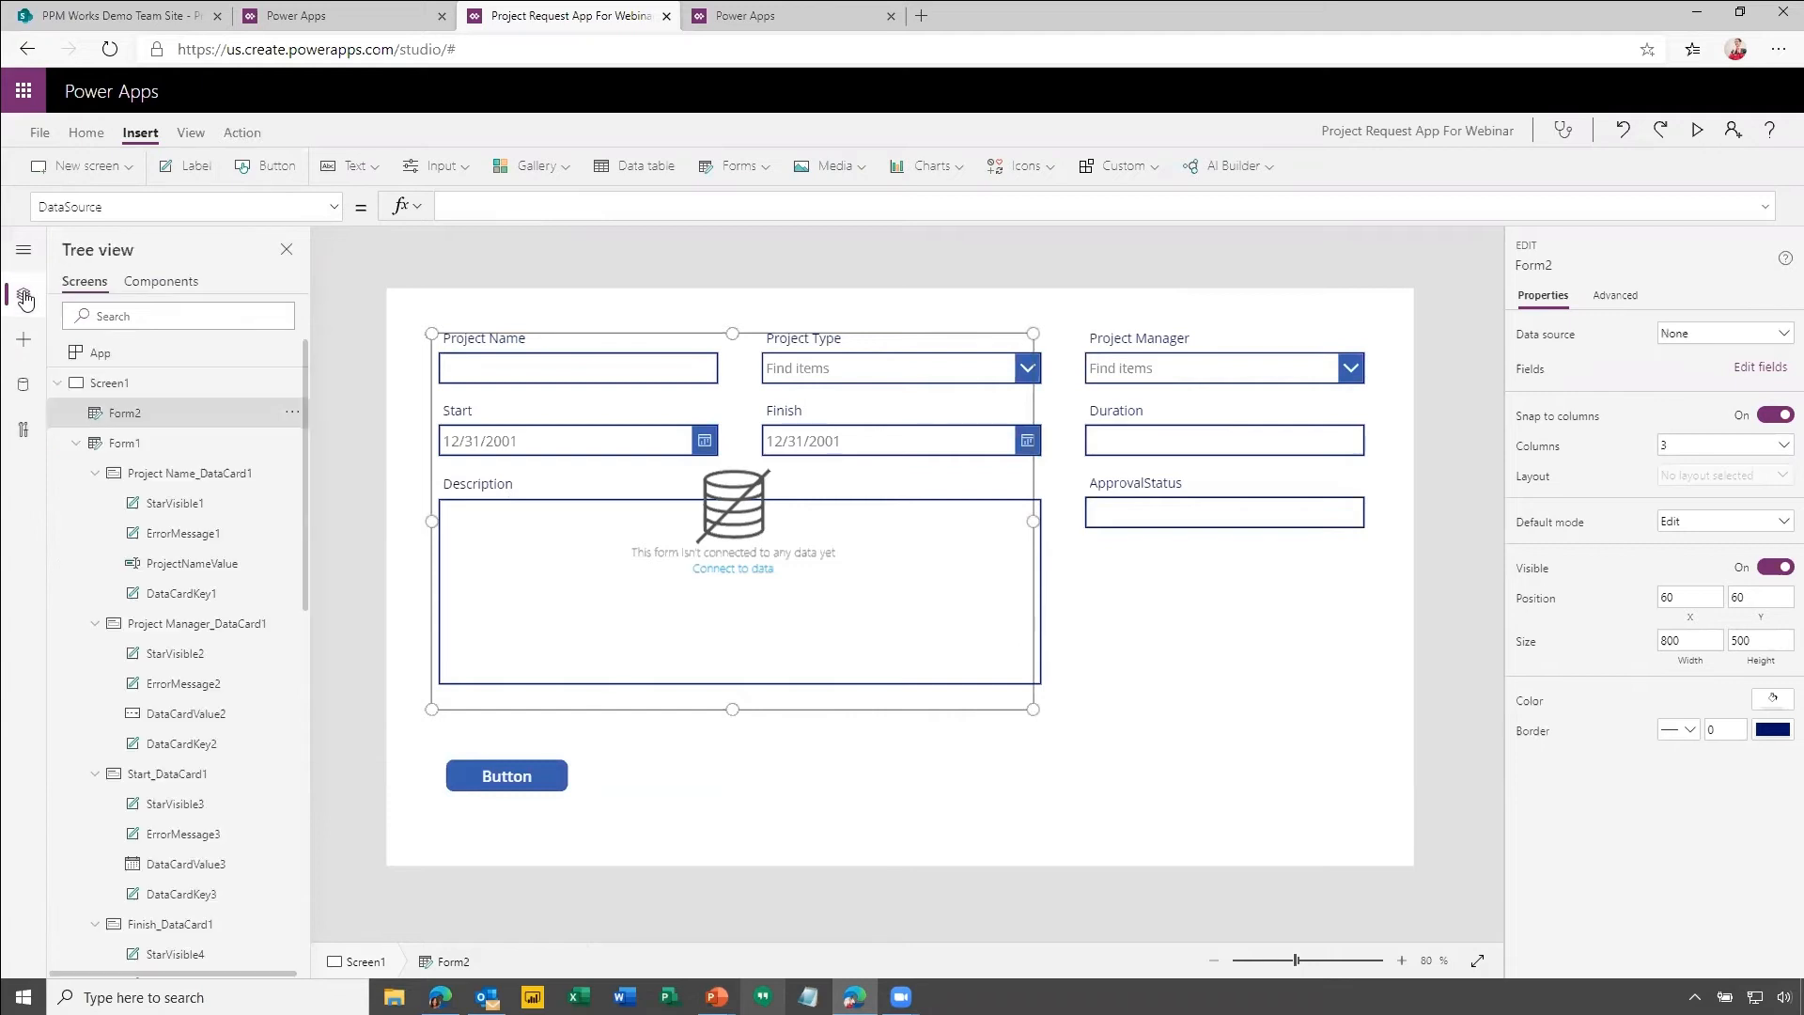
click(132, 443)
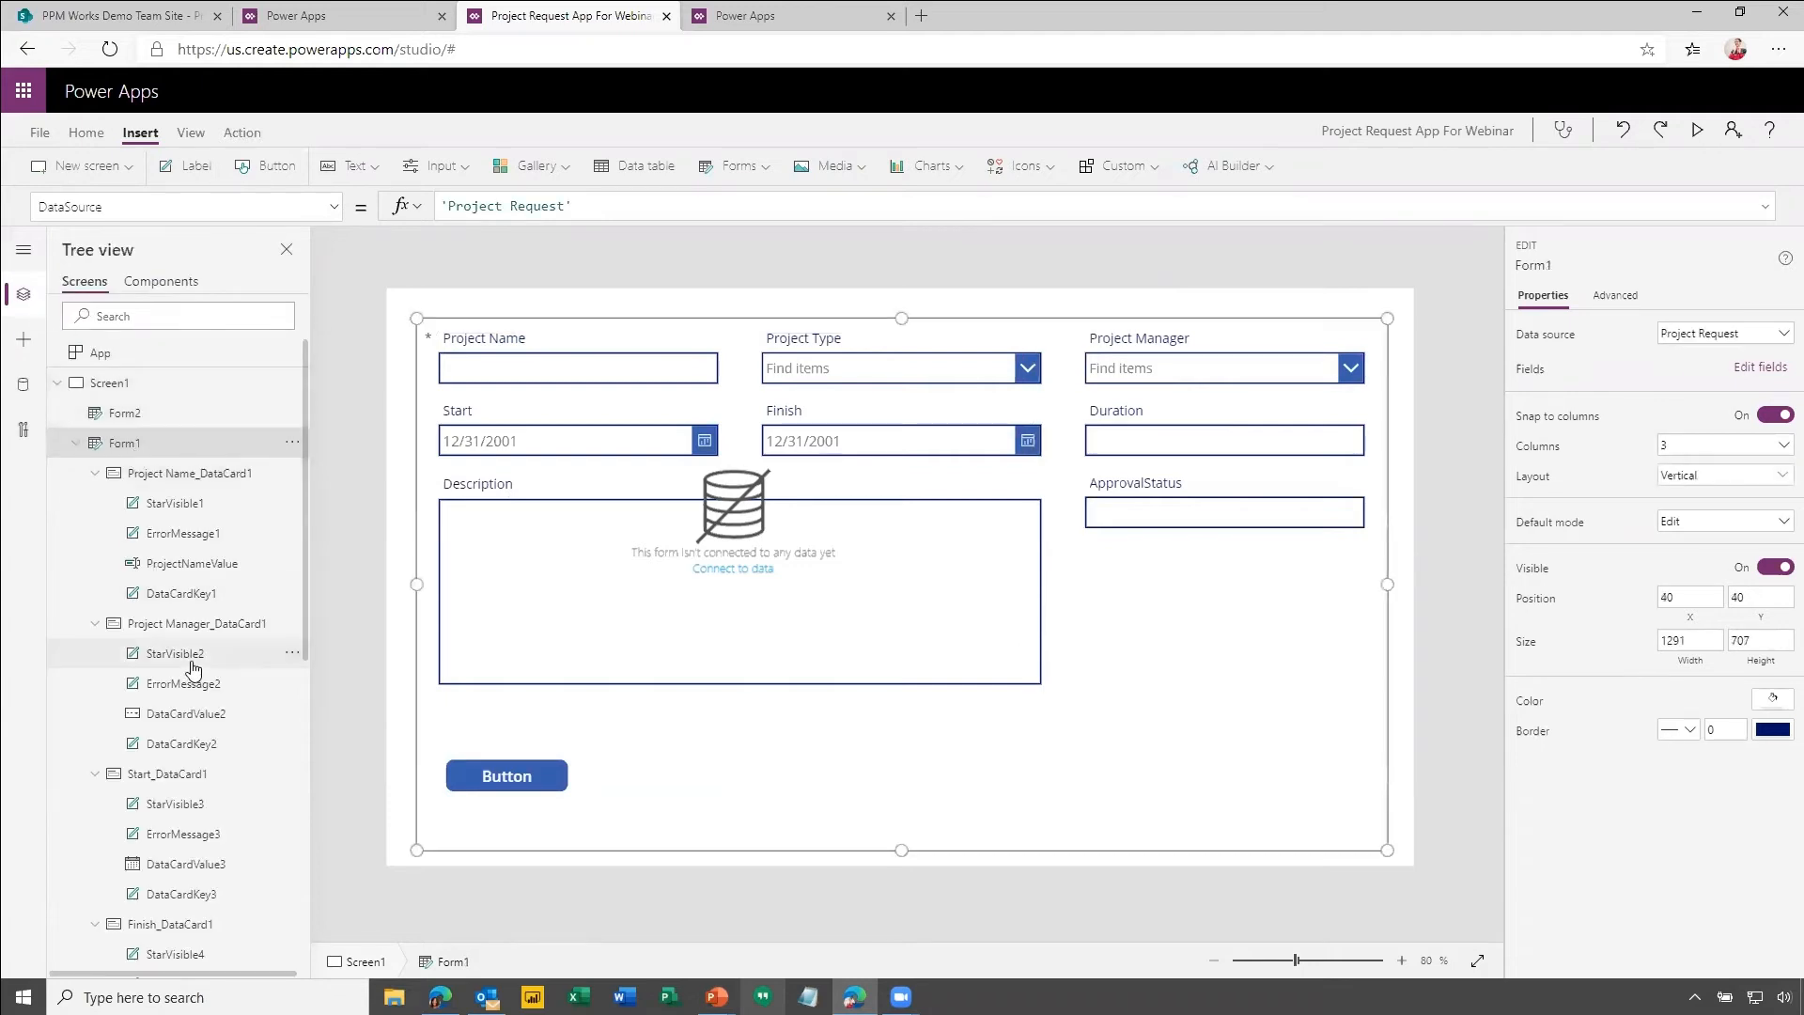
scroll(192, 668, down, 1)
Delete the Description card from Form1 and undo the deletion.
click(632, 509)
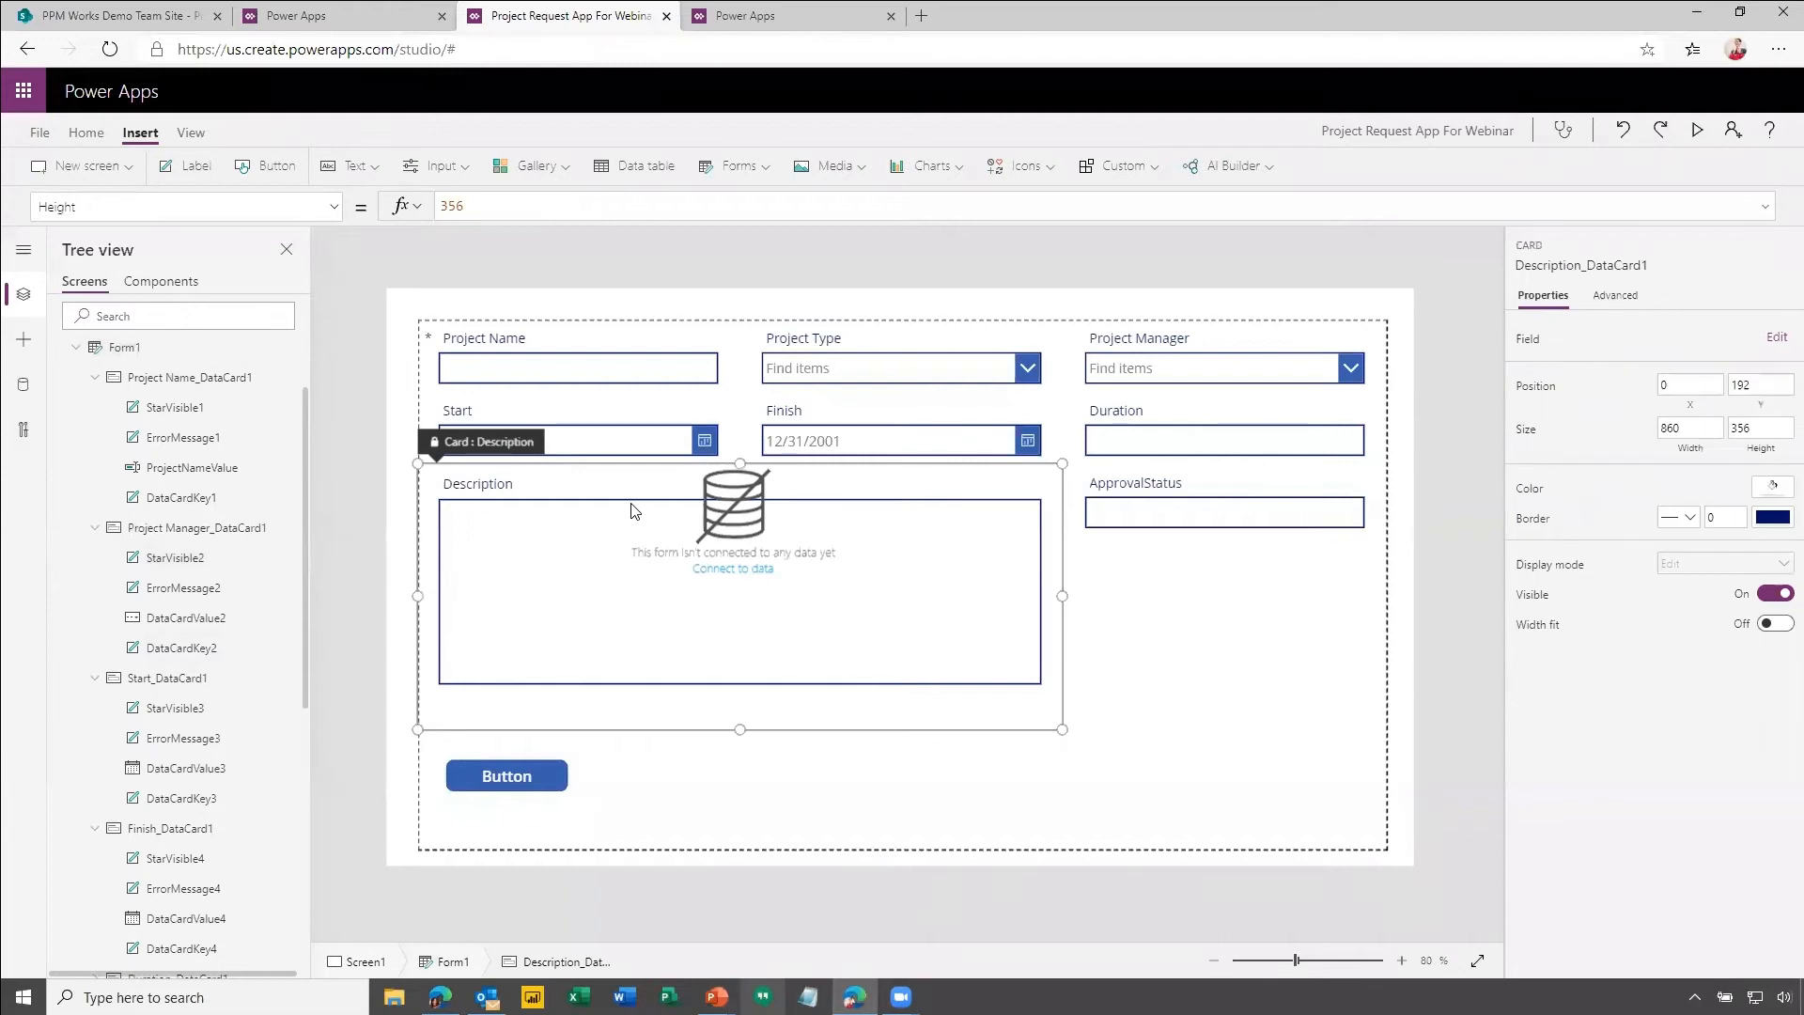
key(Delete)
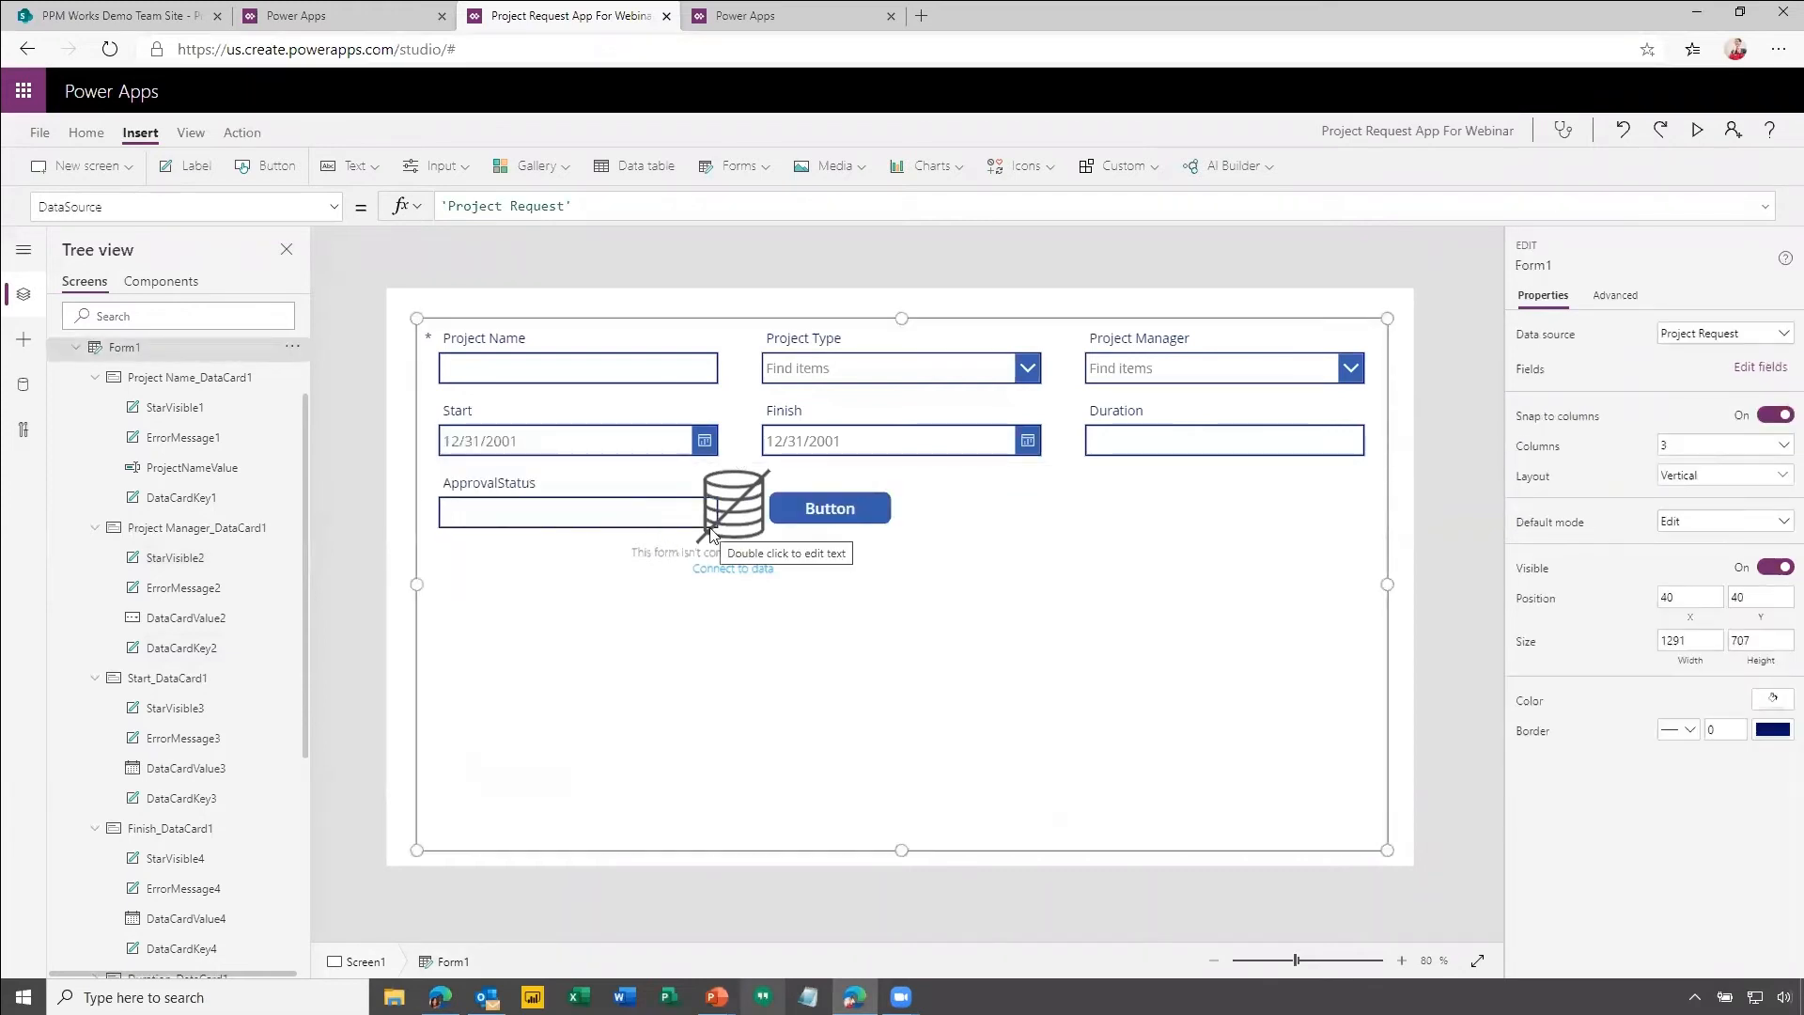
key(ctrl+z)
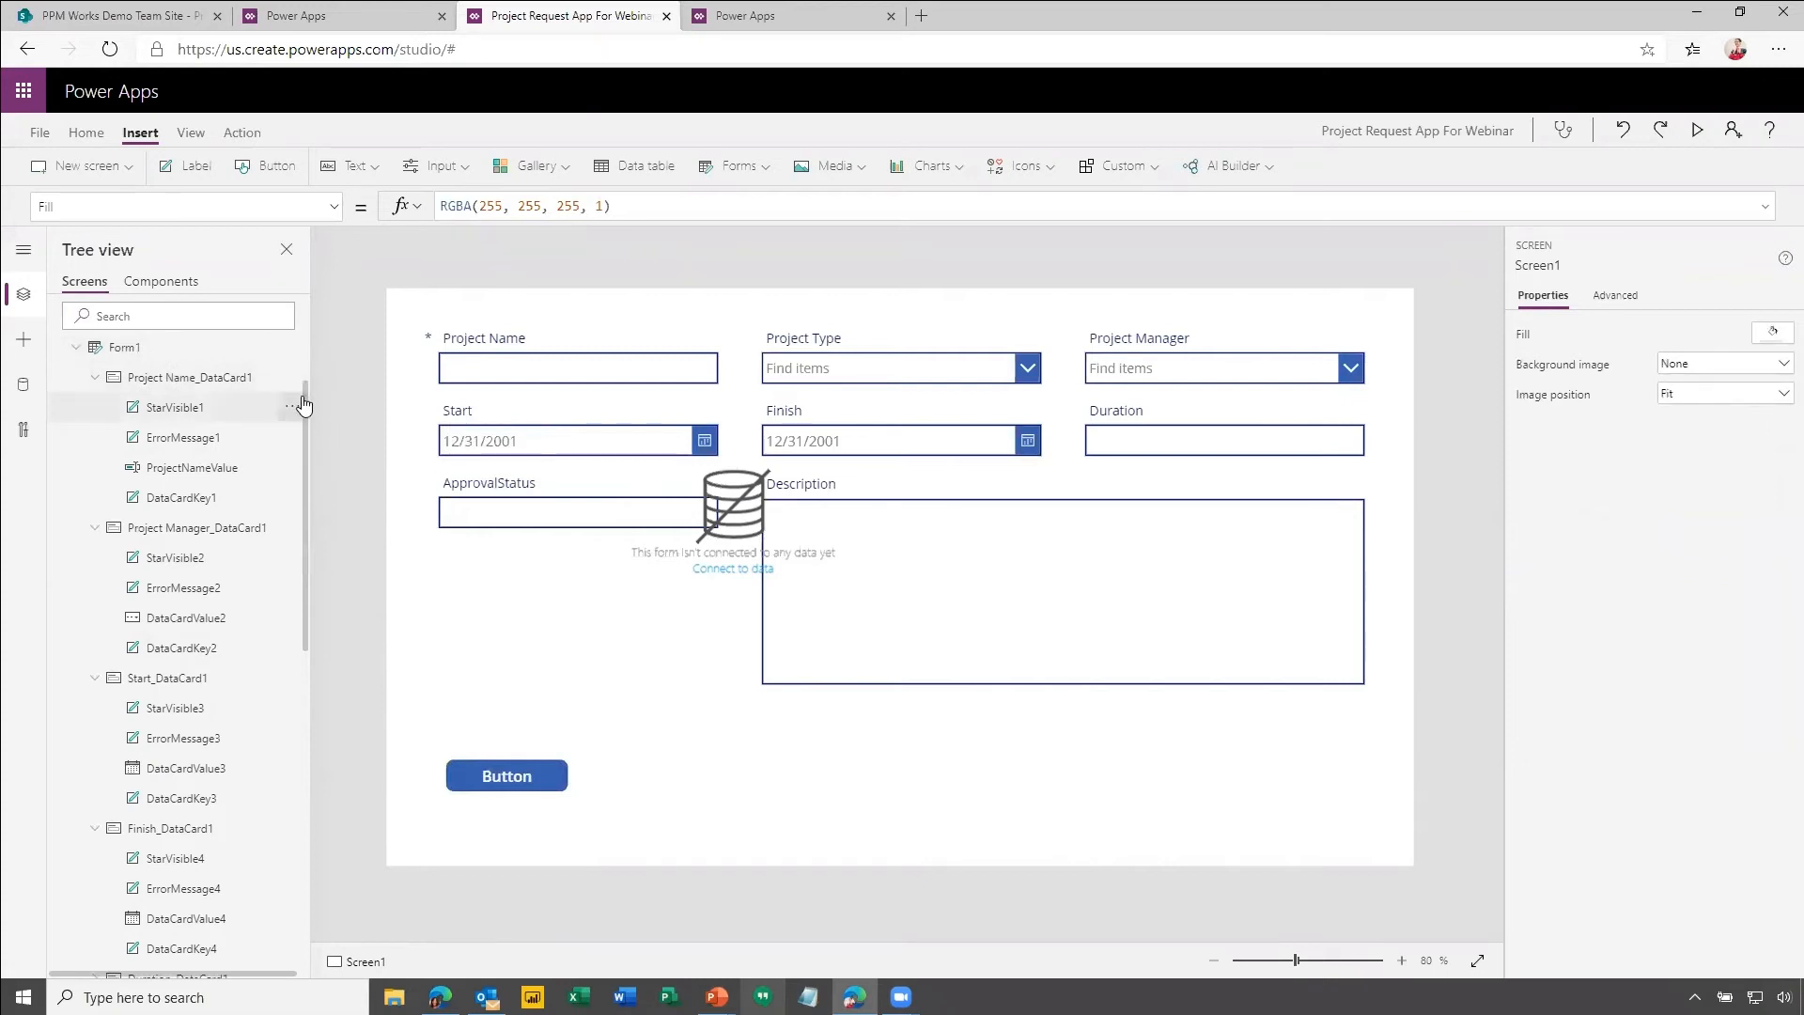
Cut the empty, unconnected Form2 from Screen1.
scroll(308, 380, up, 1)
click(131, 413)
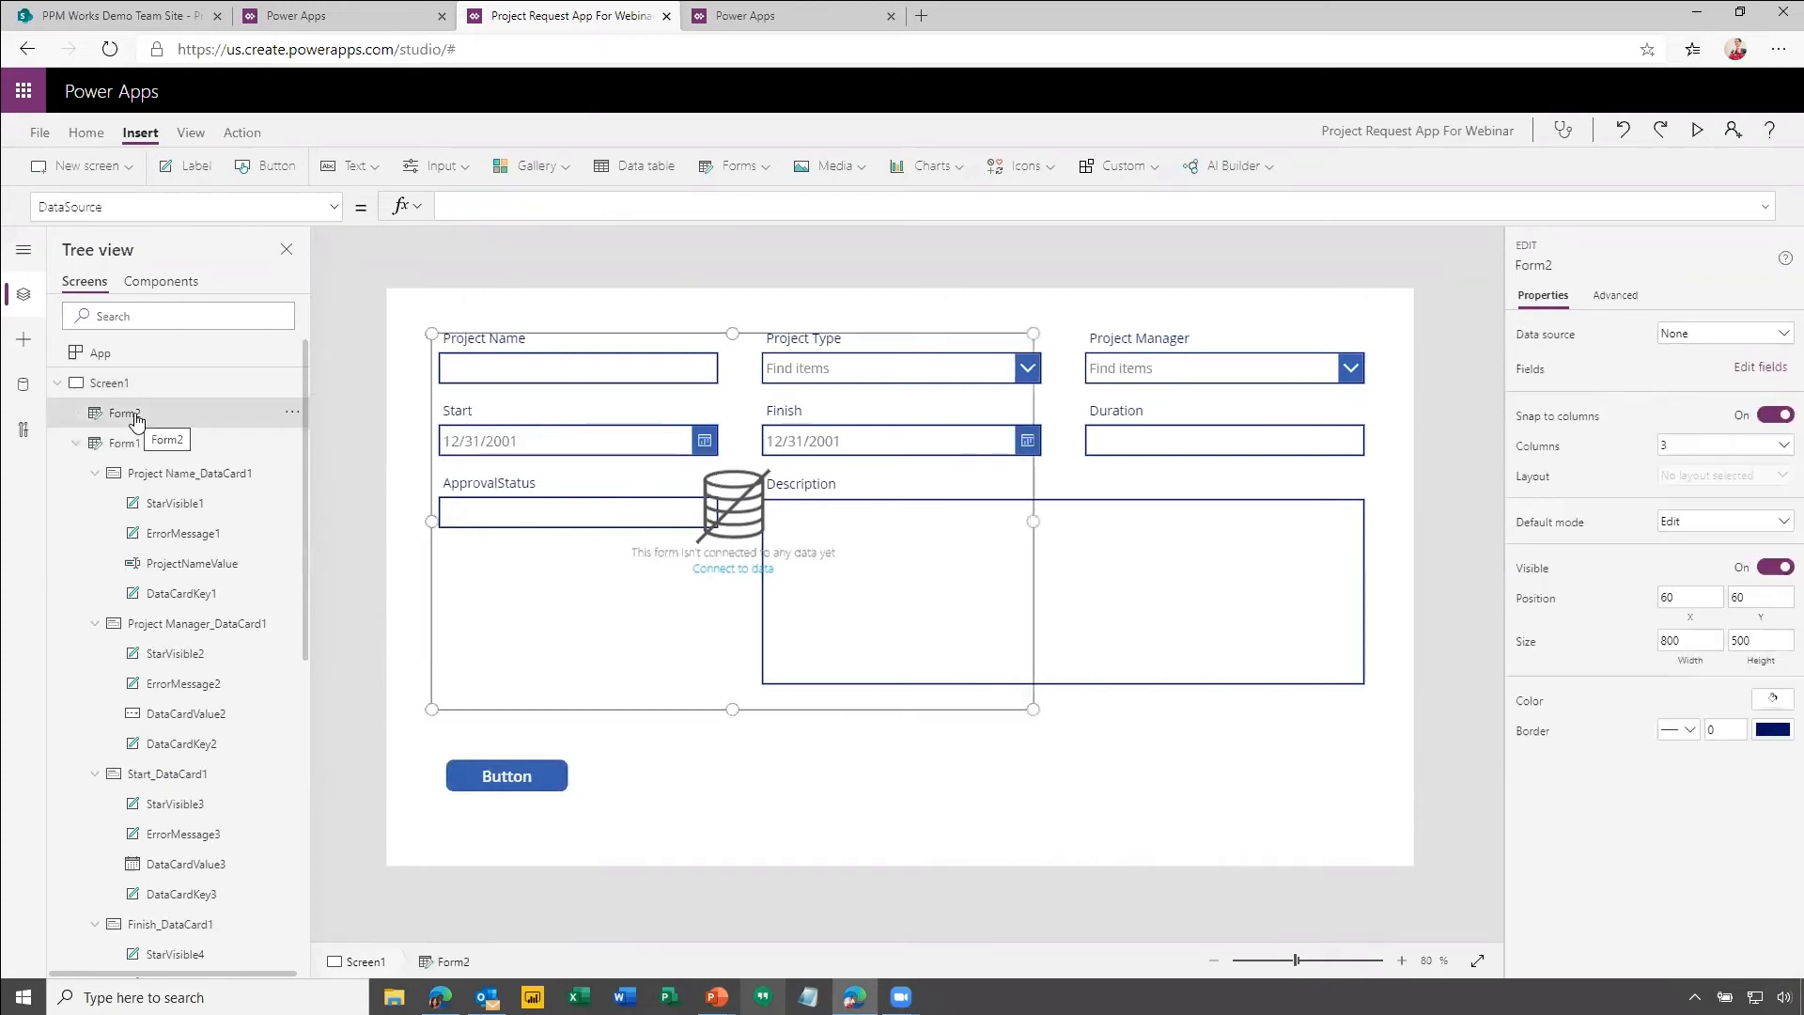
right_click(137, 419)
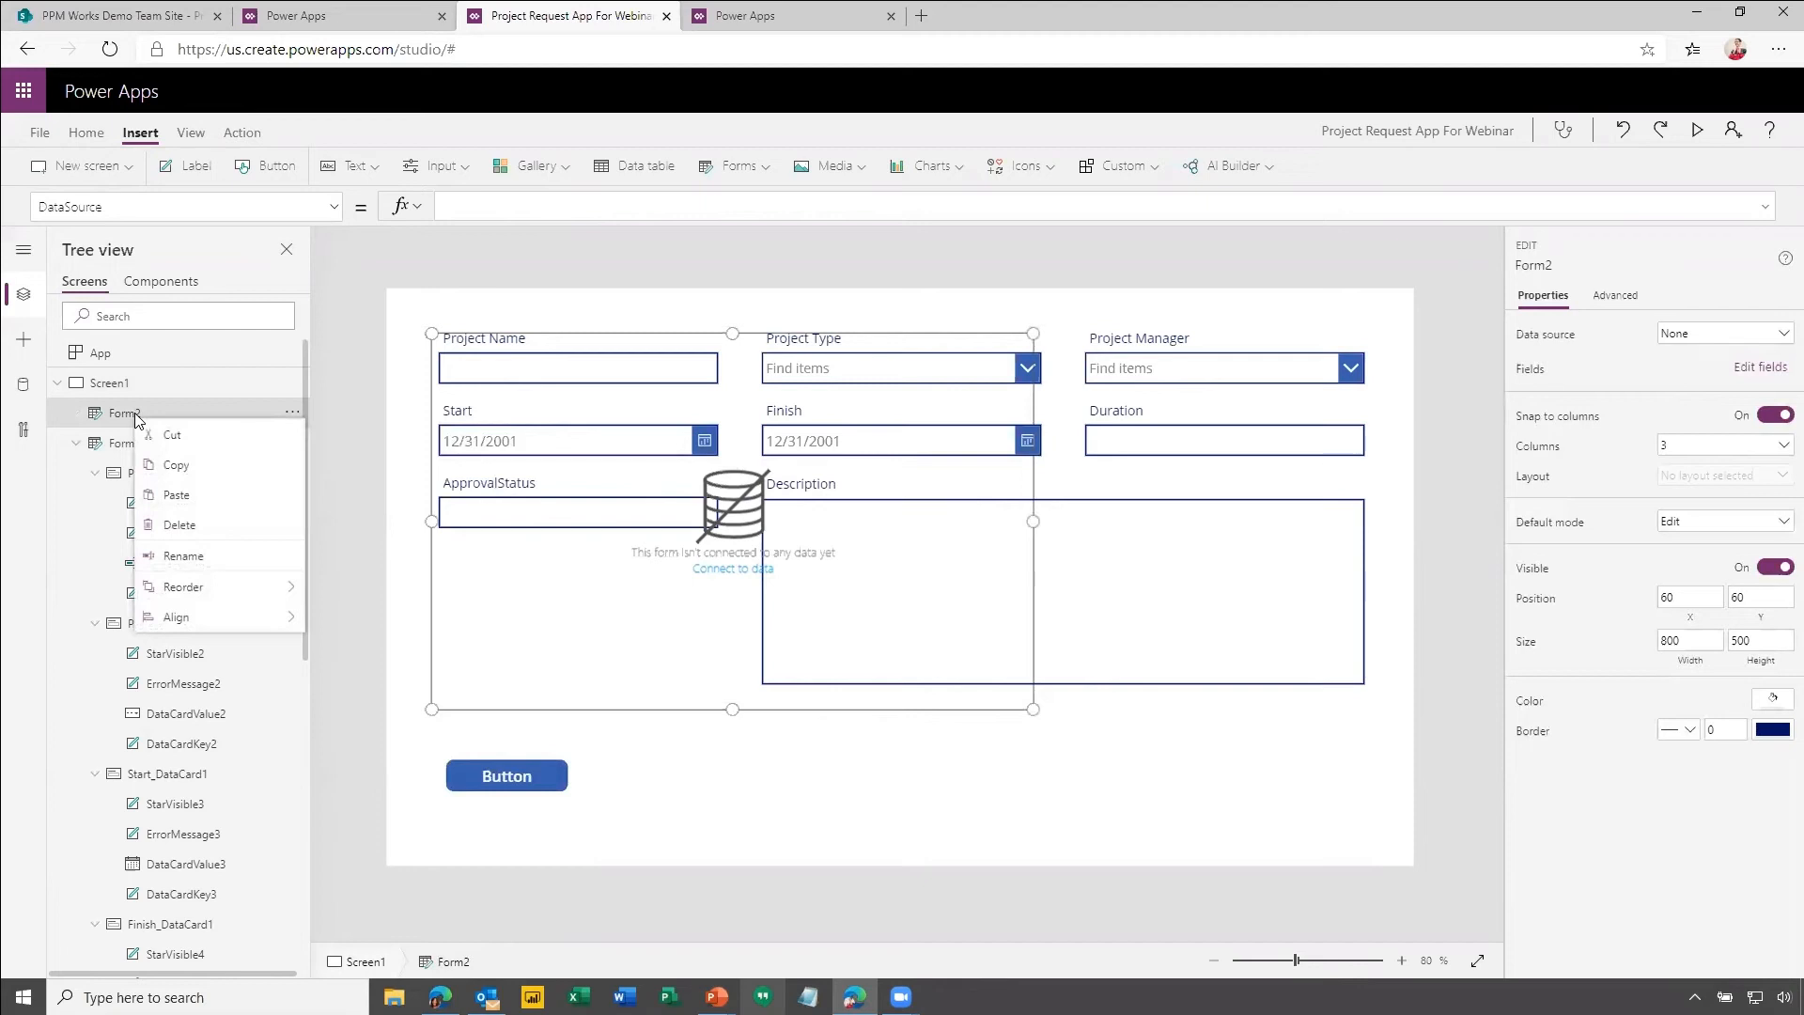
click(193, 436)
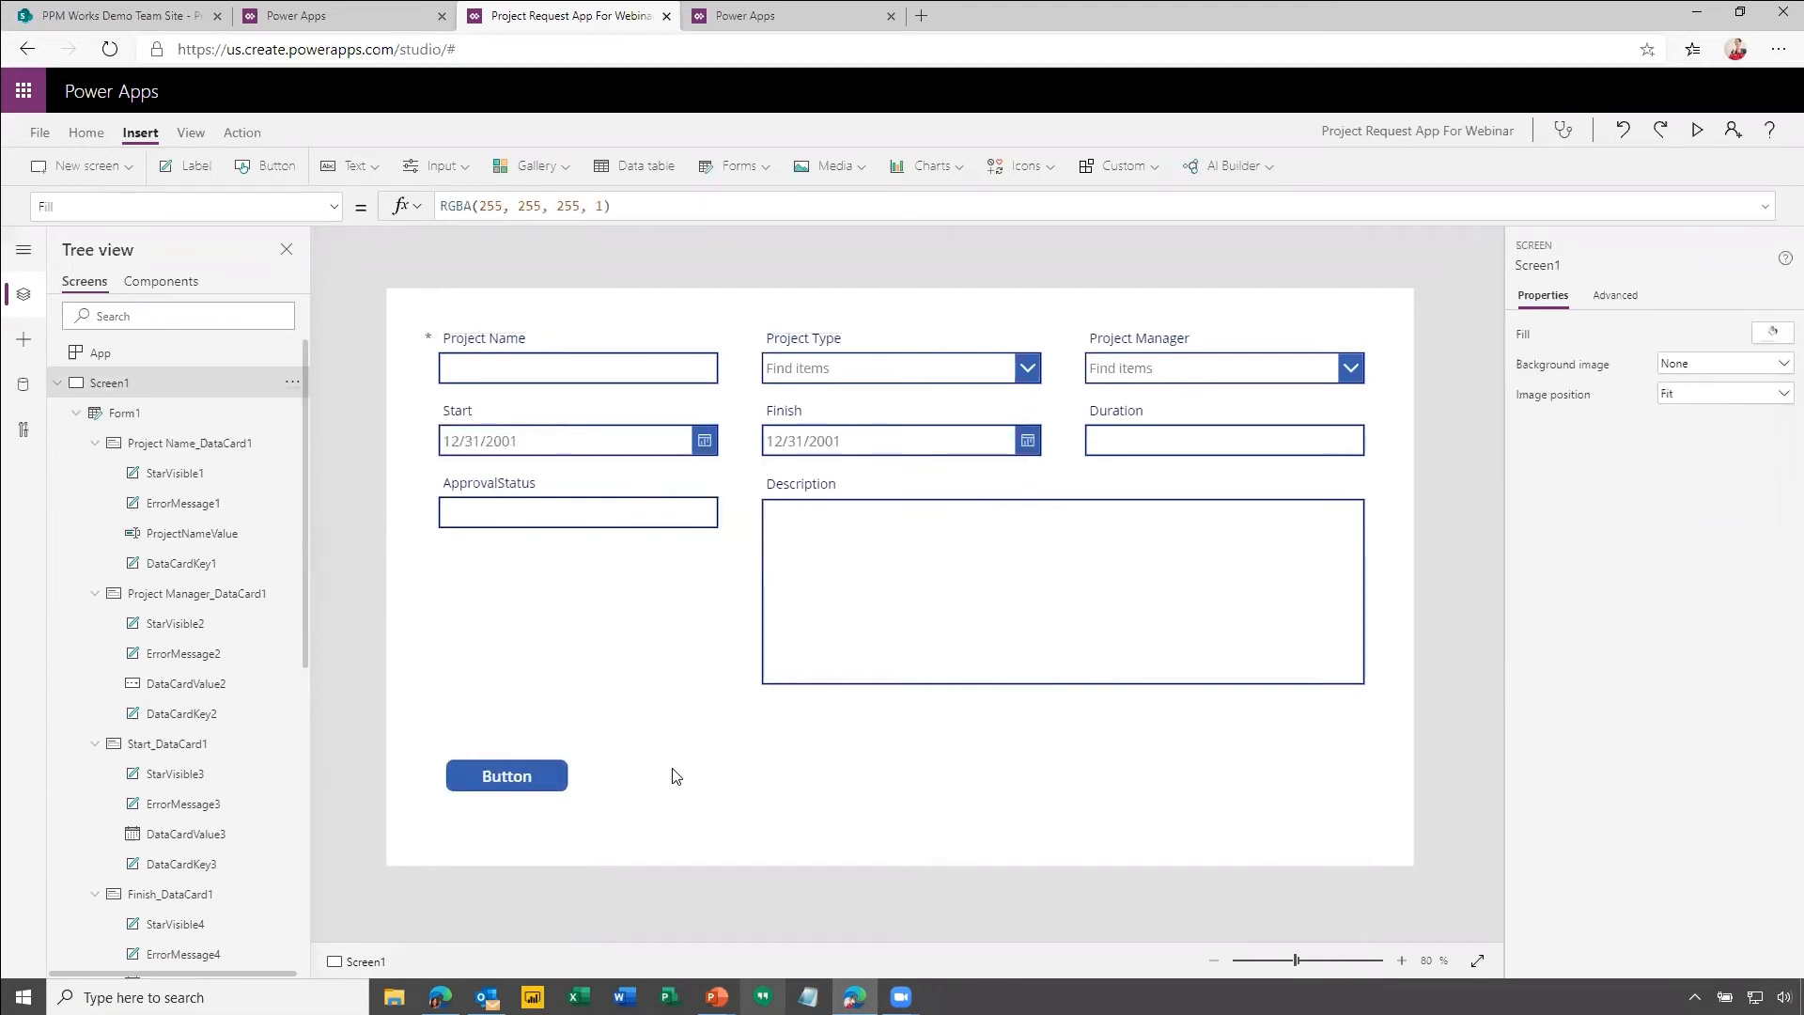
Collapse the field cards from Project Name through ApprovalStatus under Form1 in the control hierarchy.
click(657, 747)
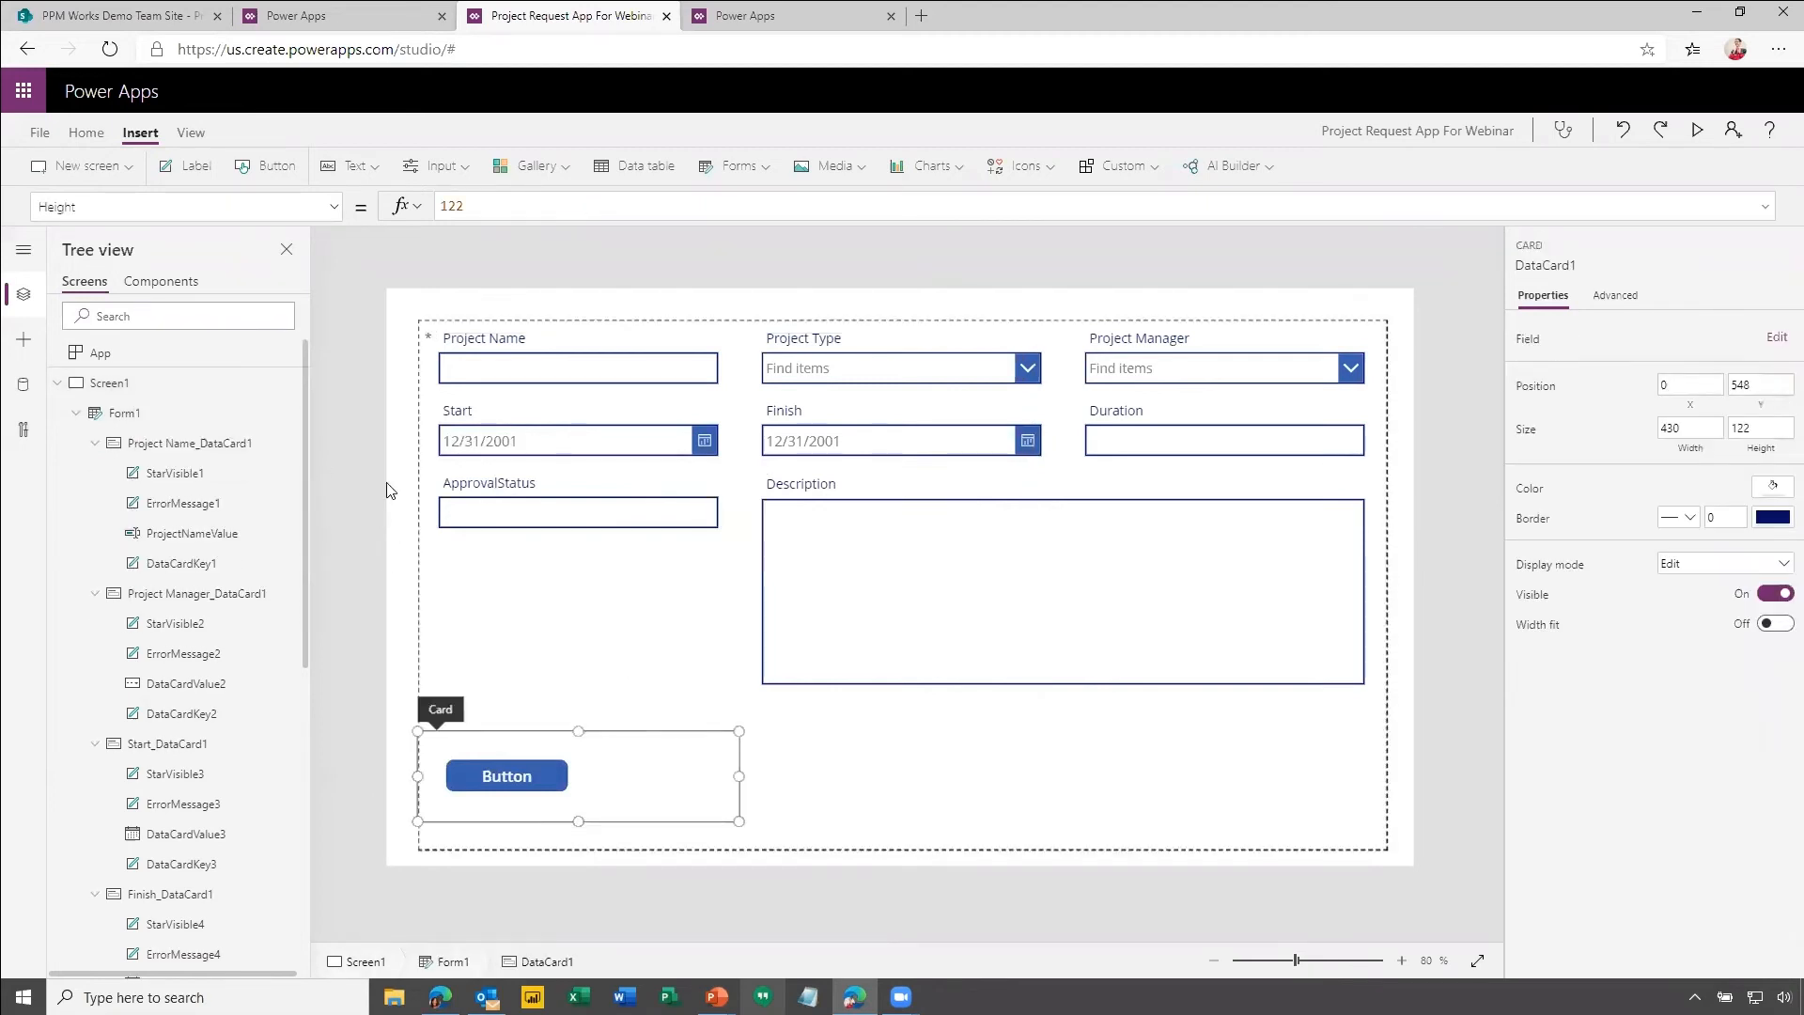
click(131, 421)
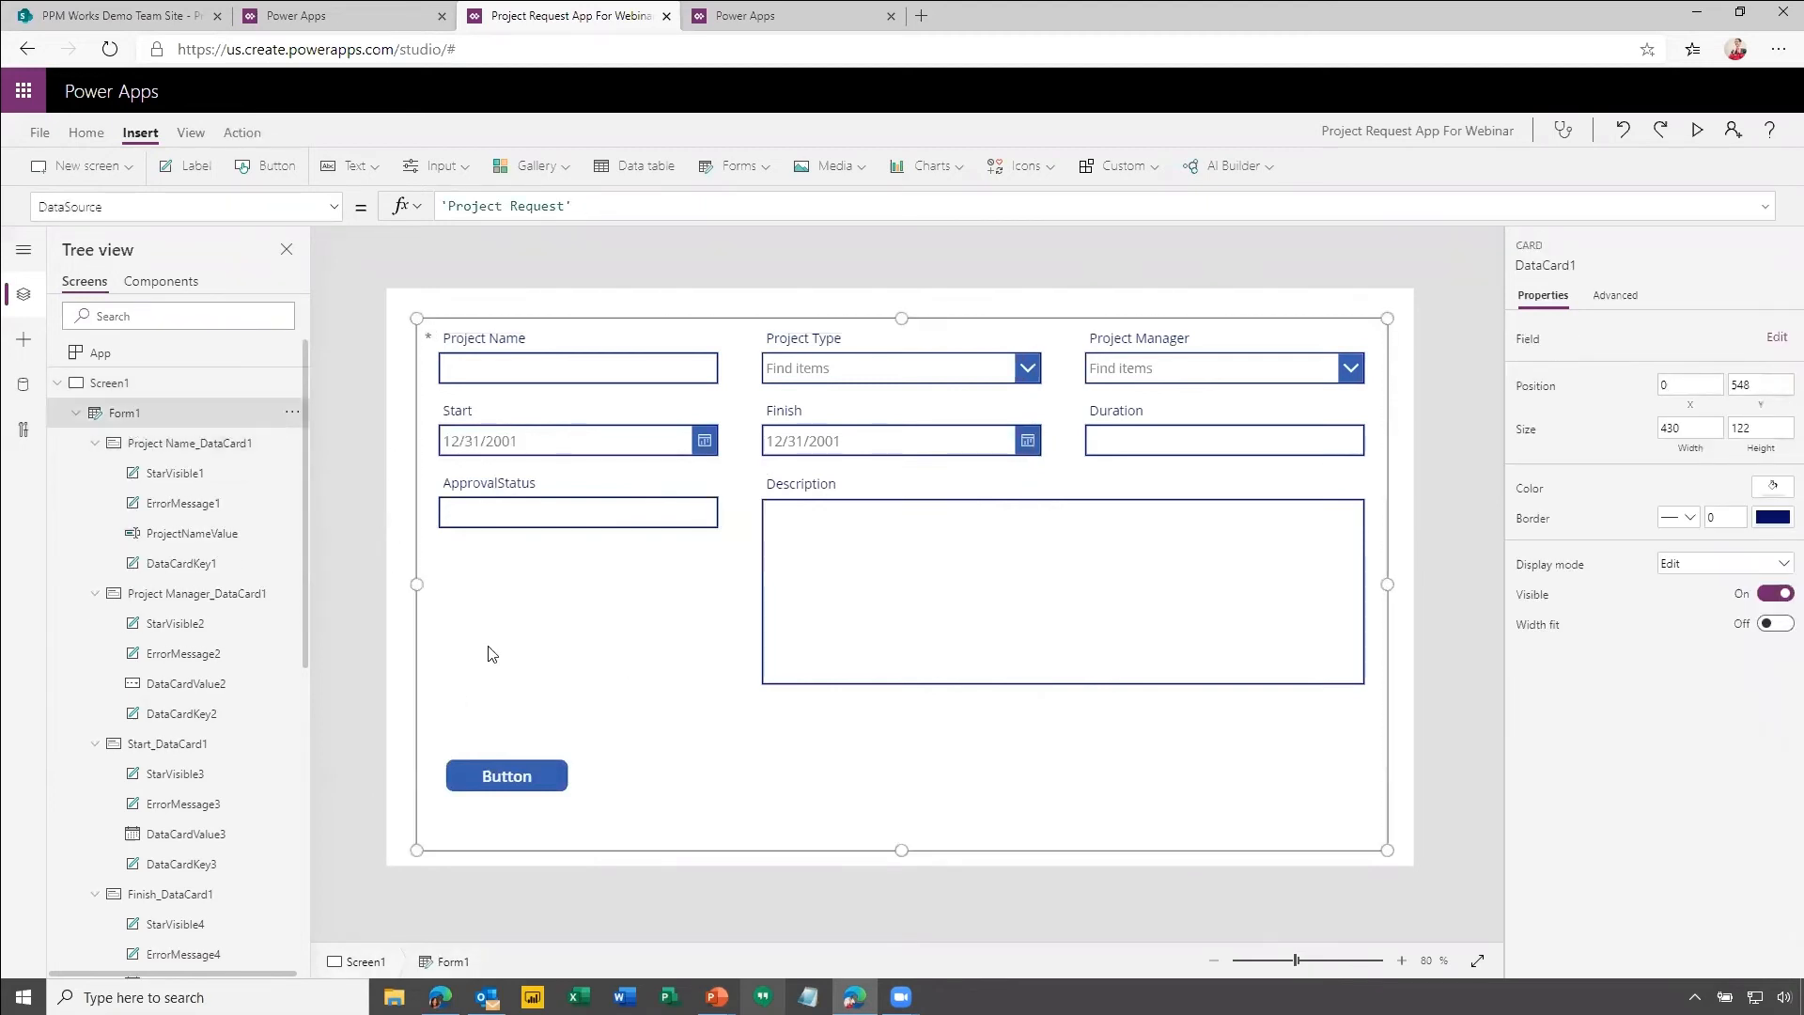
click(511, 785)
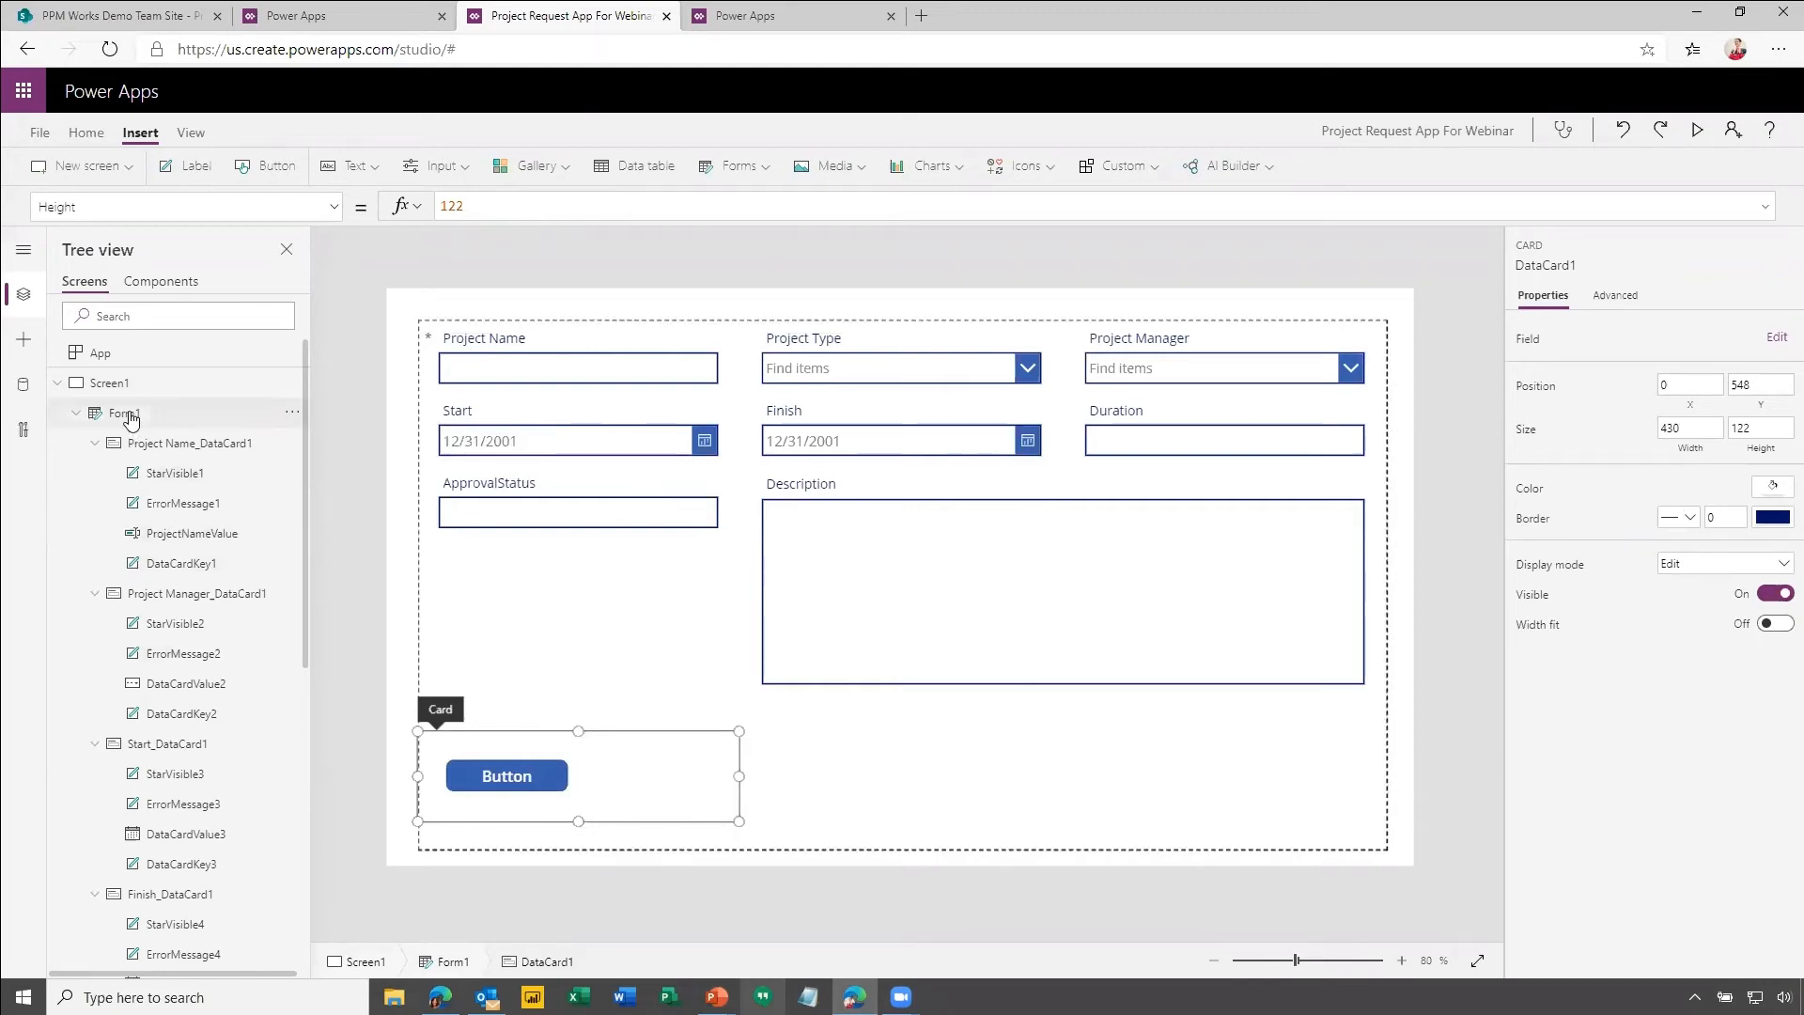
click(95, 443)
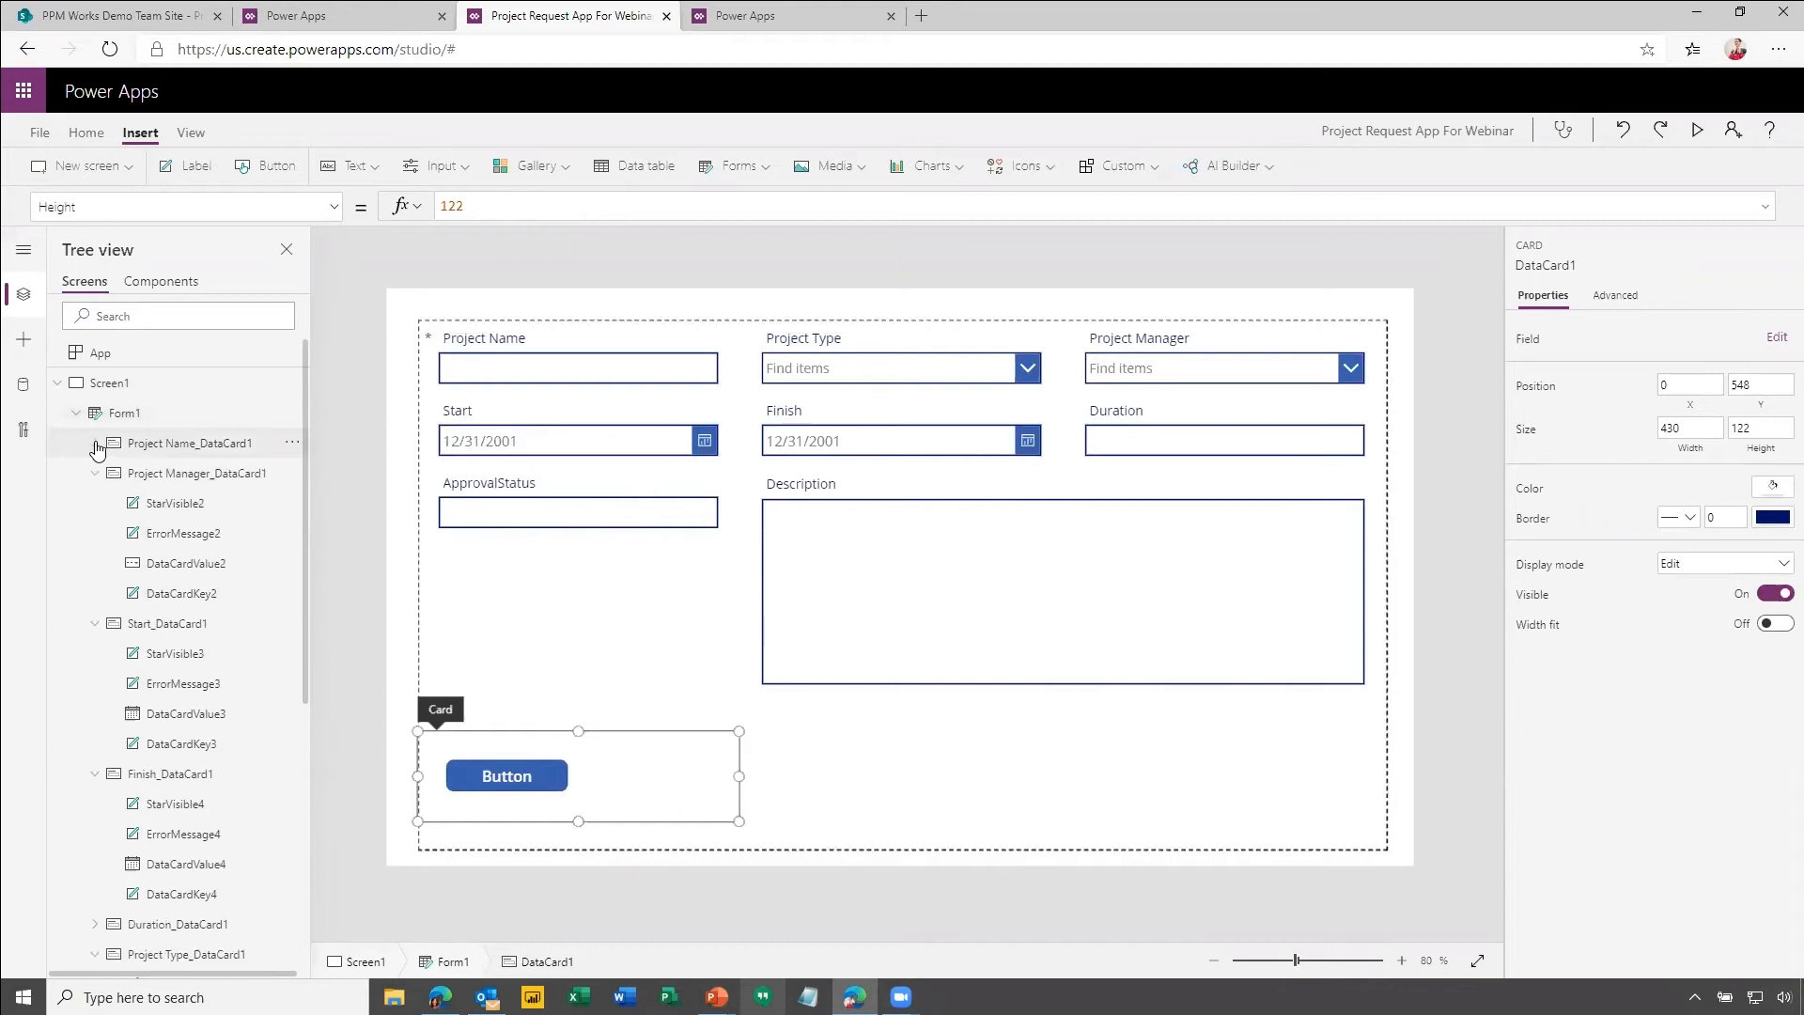
click(95, 472)
click(95, 503)
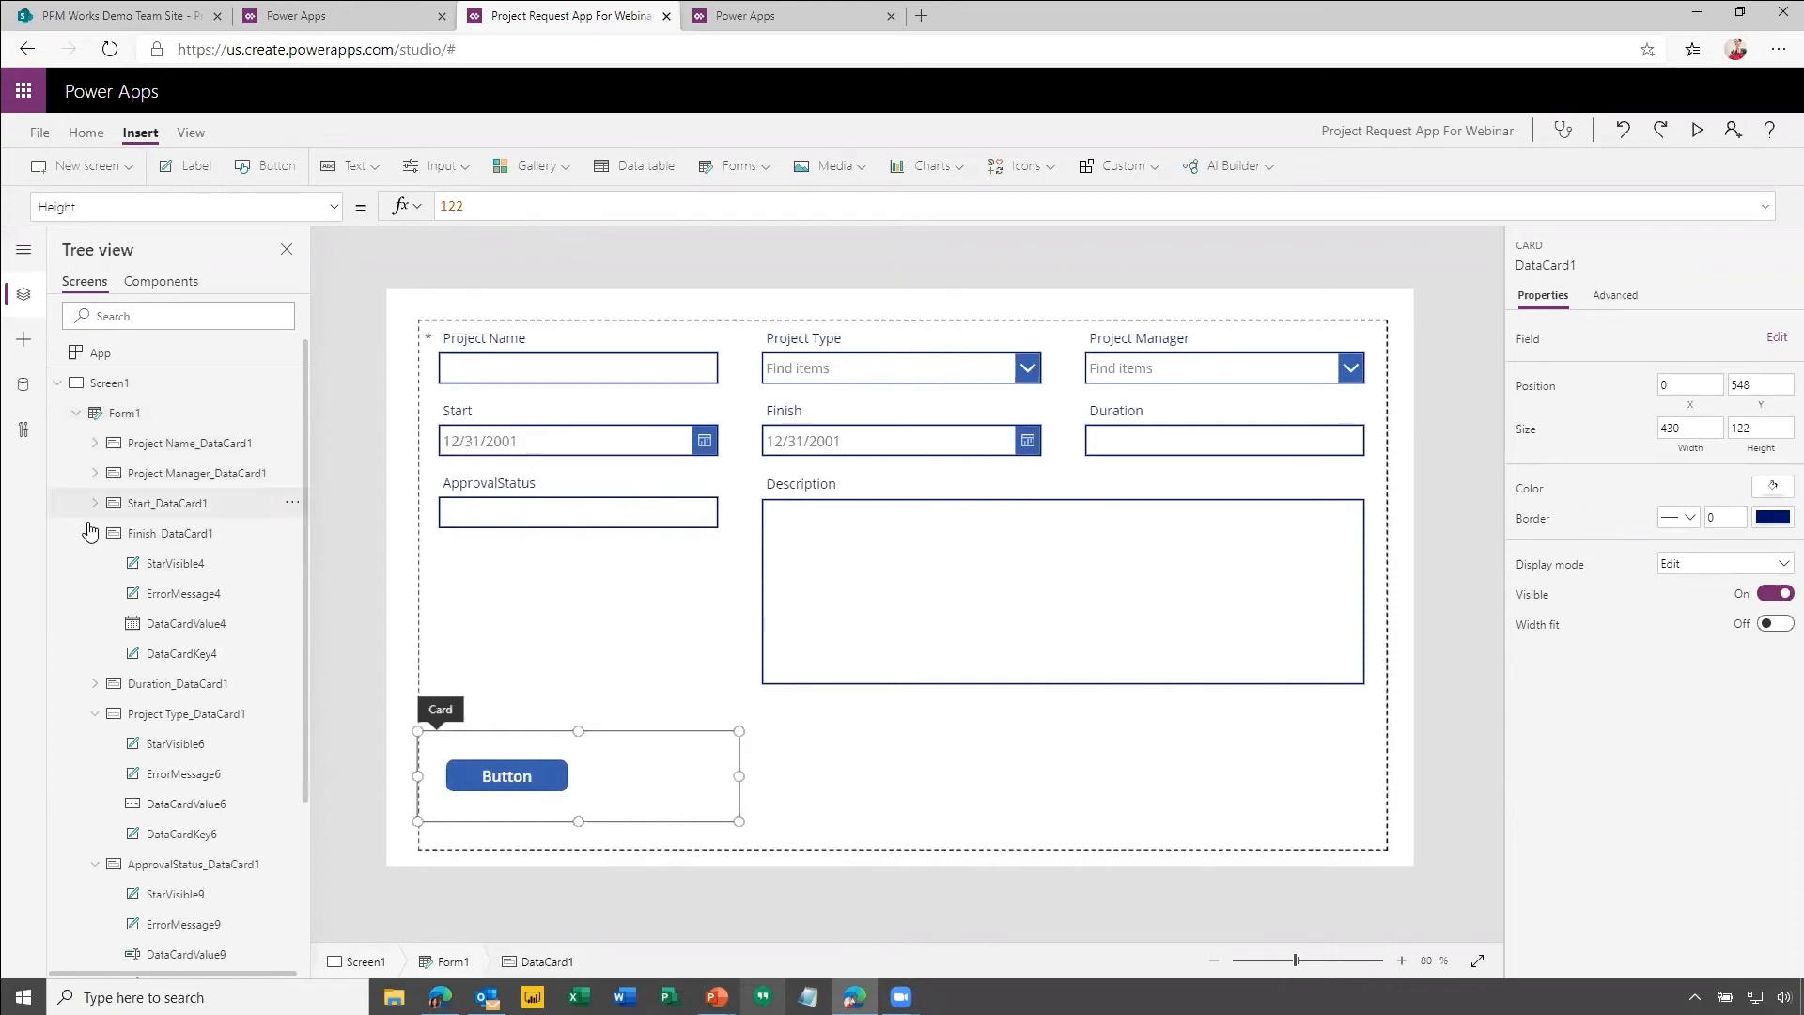
click(94, 533)
click(95, 593)
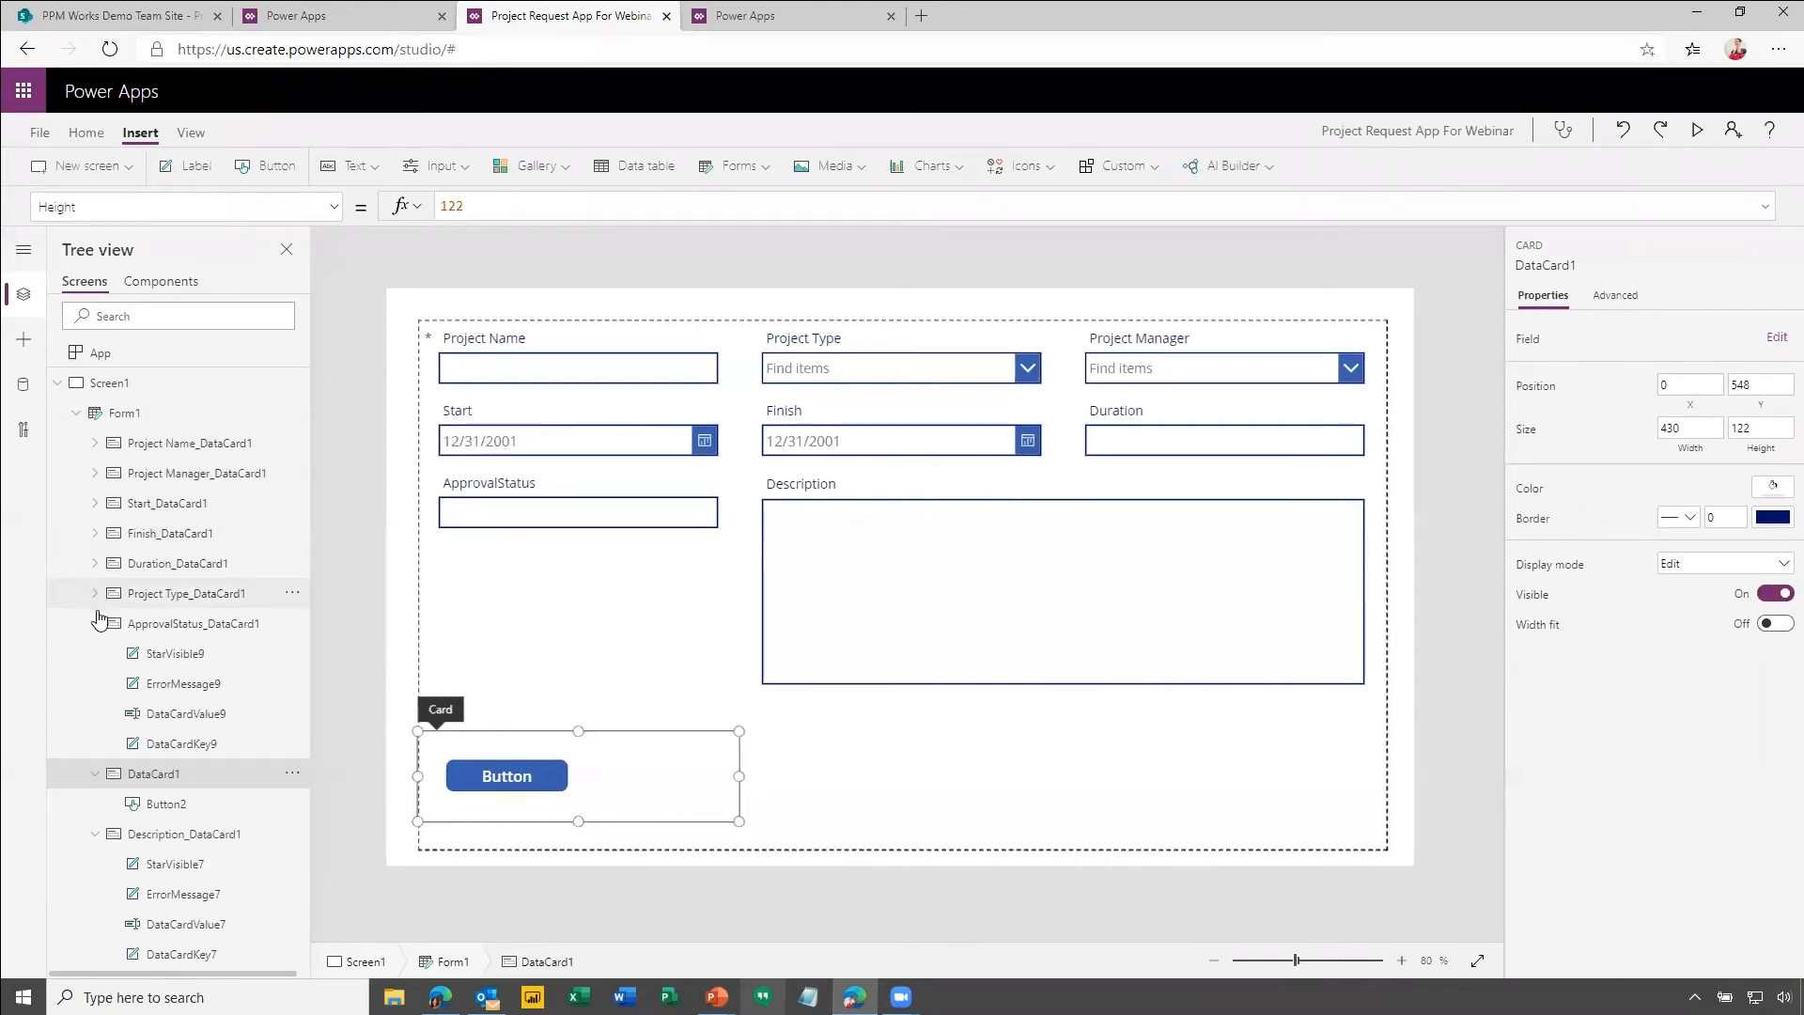
click(96, 623)
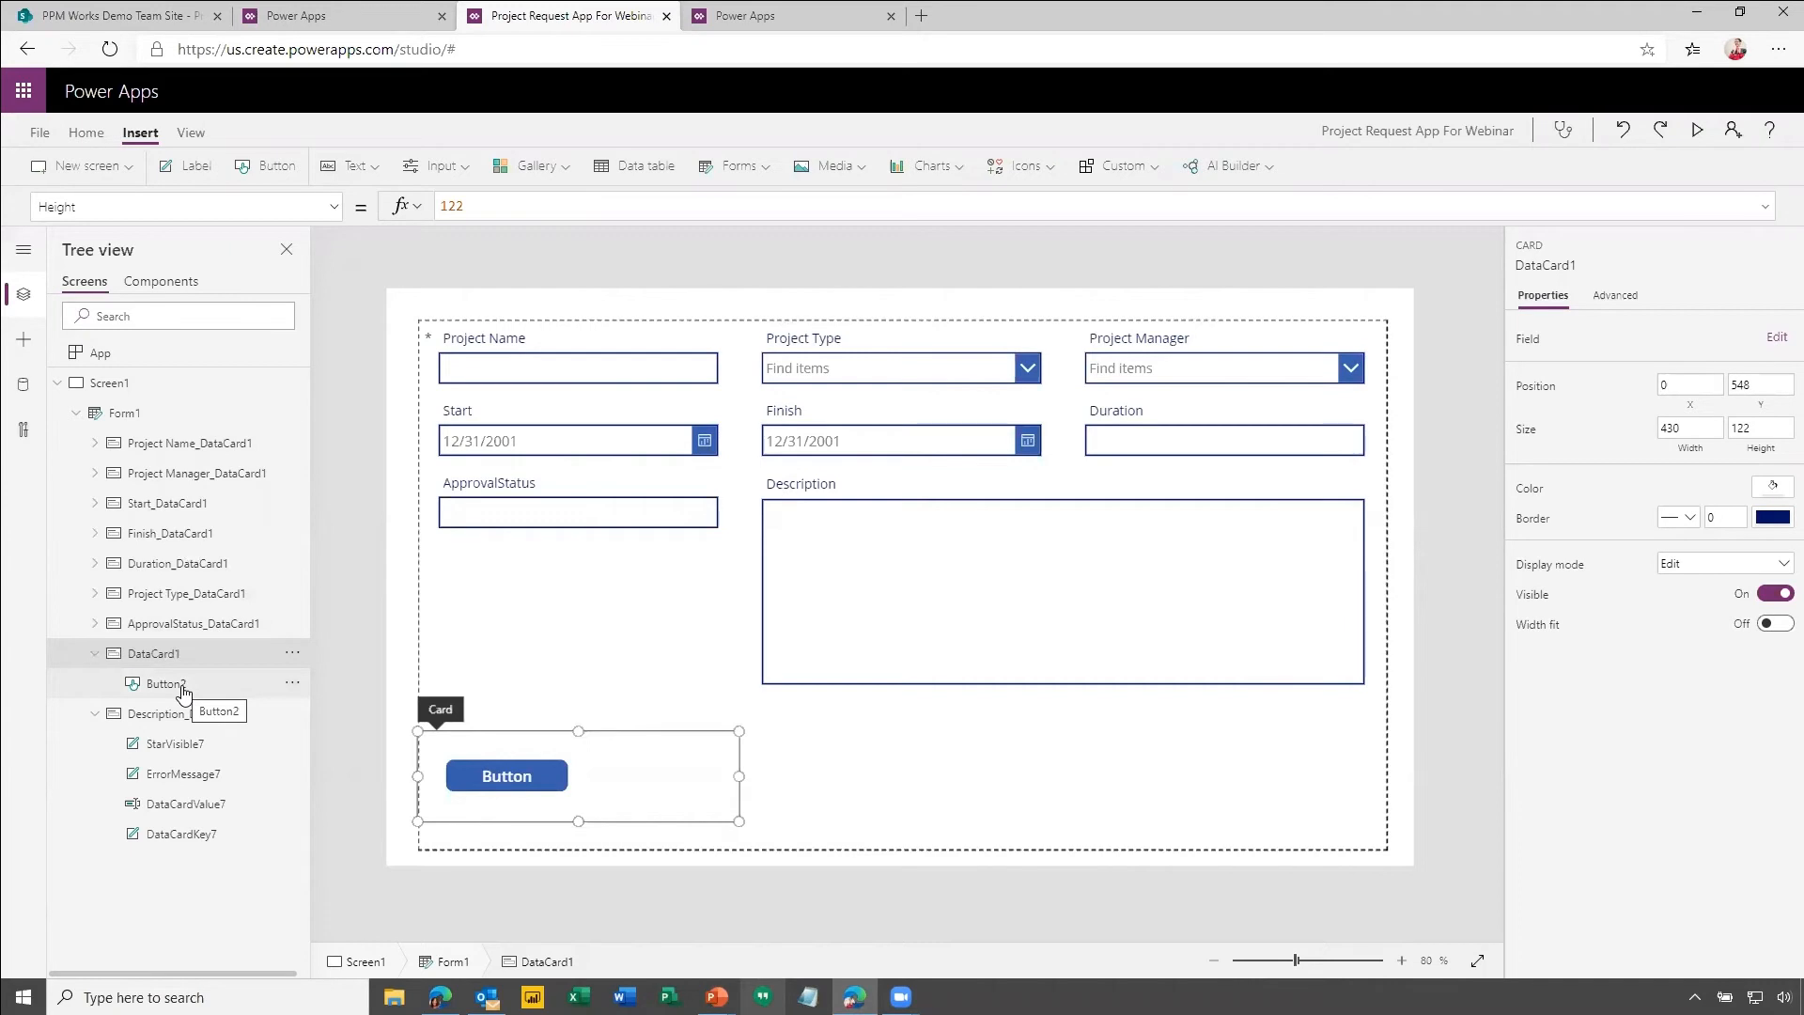
Set the Text property of the button in the custom card to "Submit".
click(536, 781)
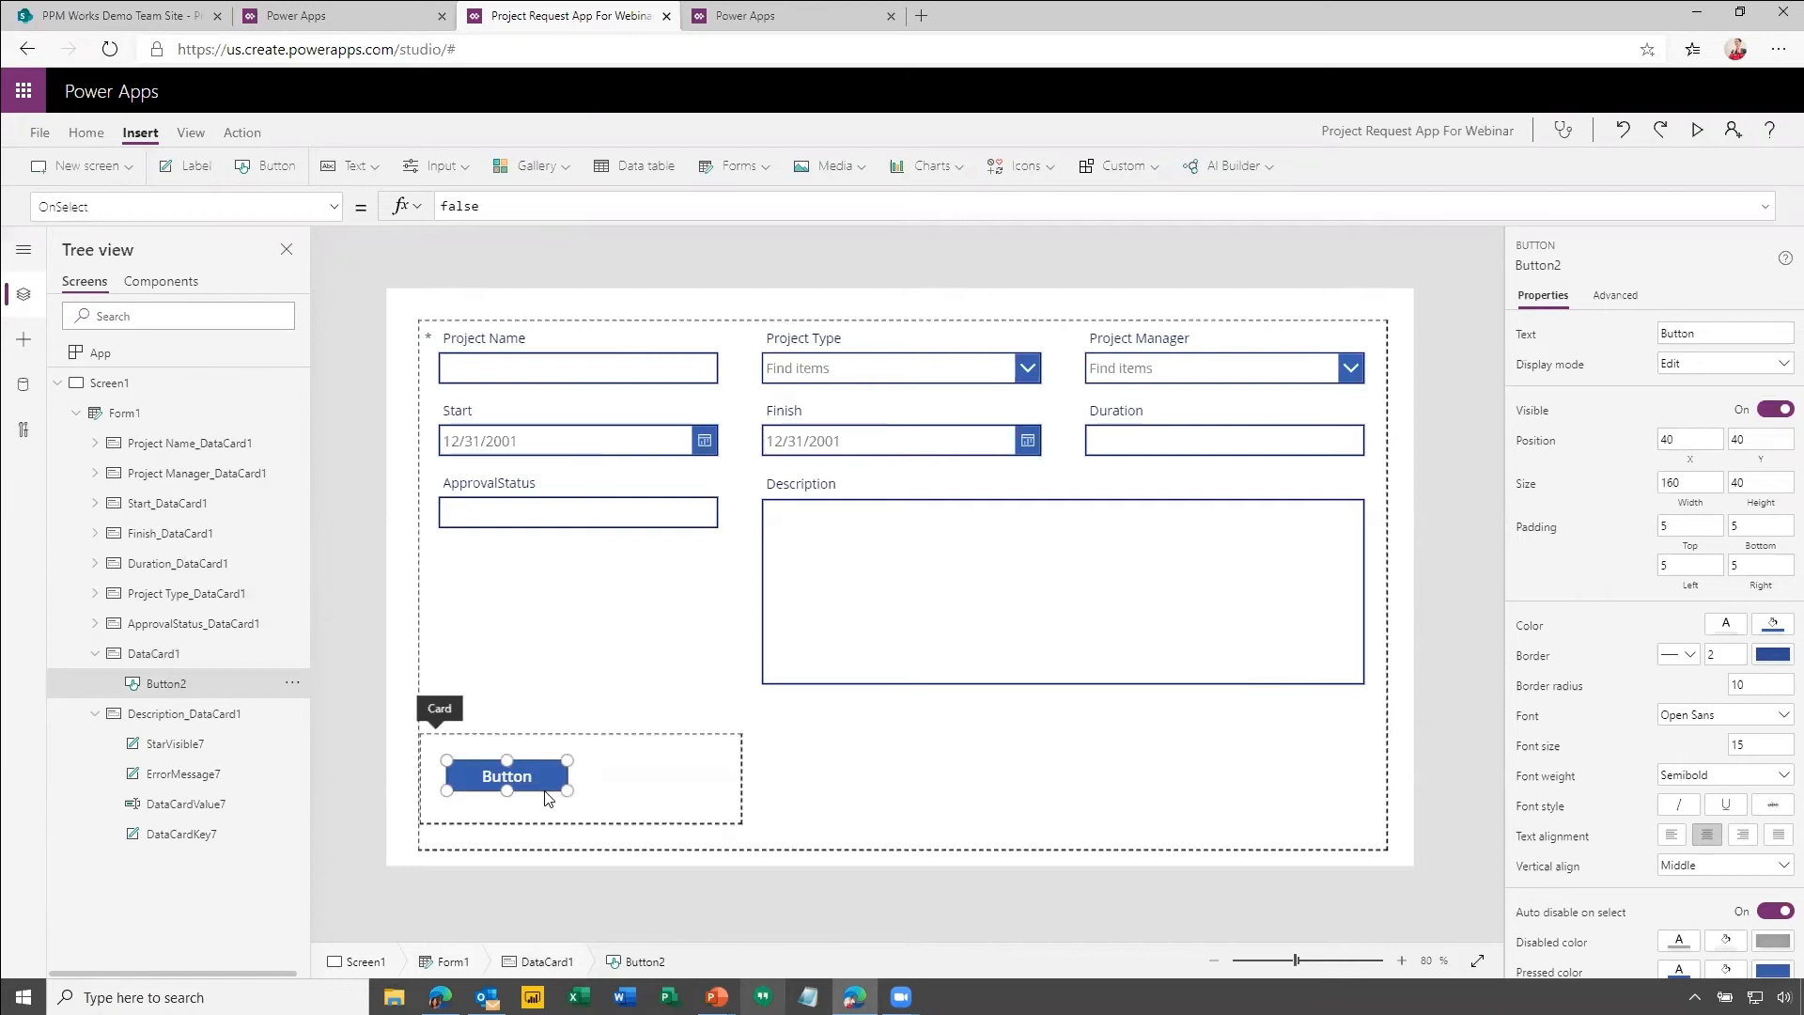
click(335, 221)
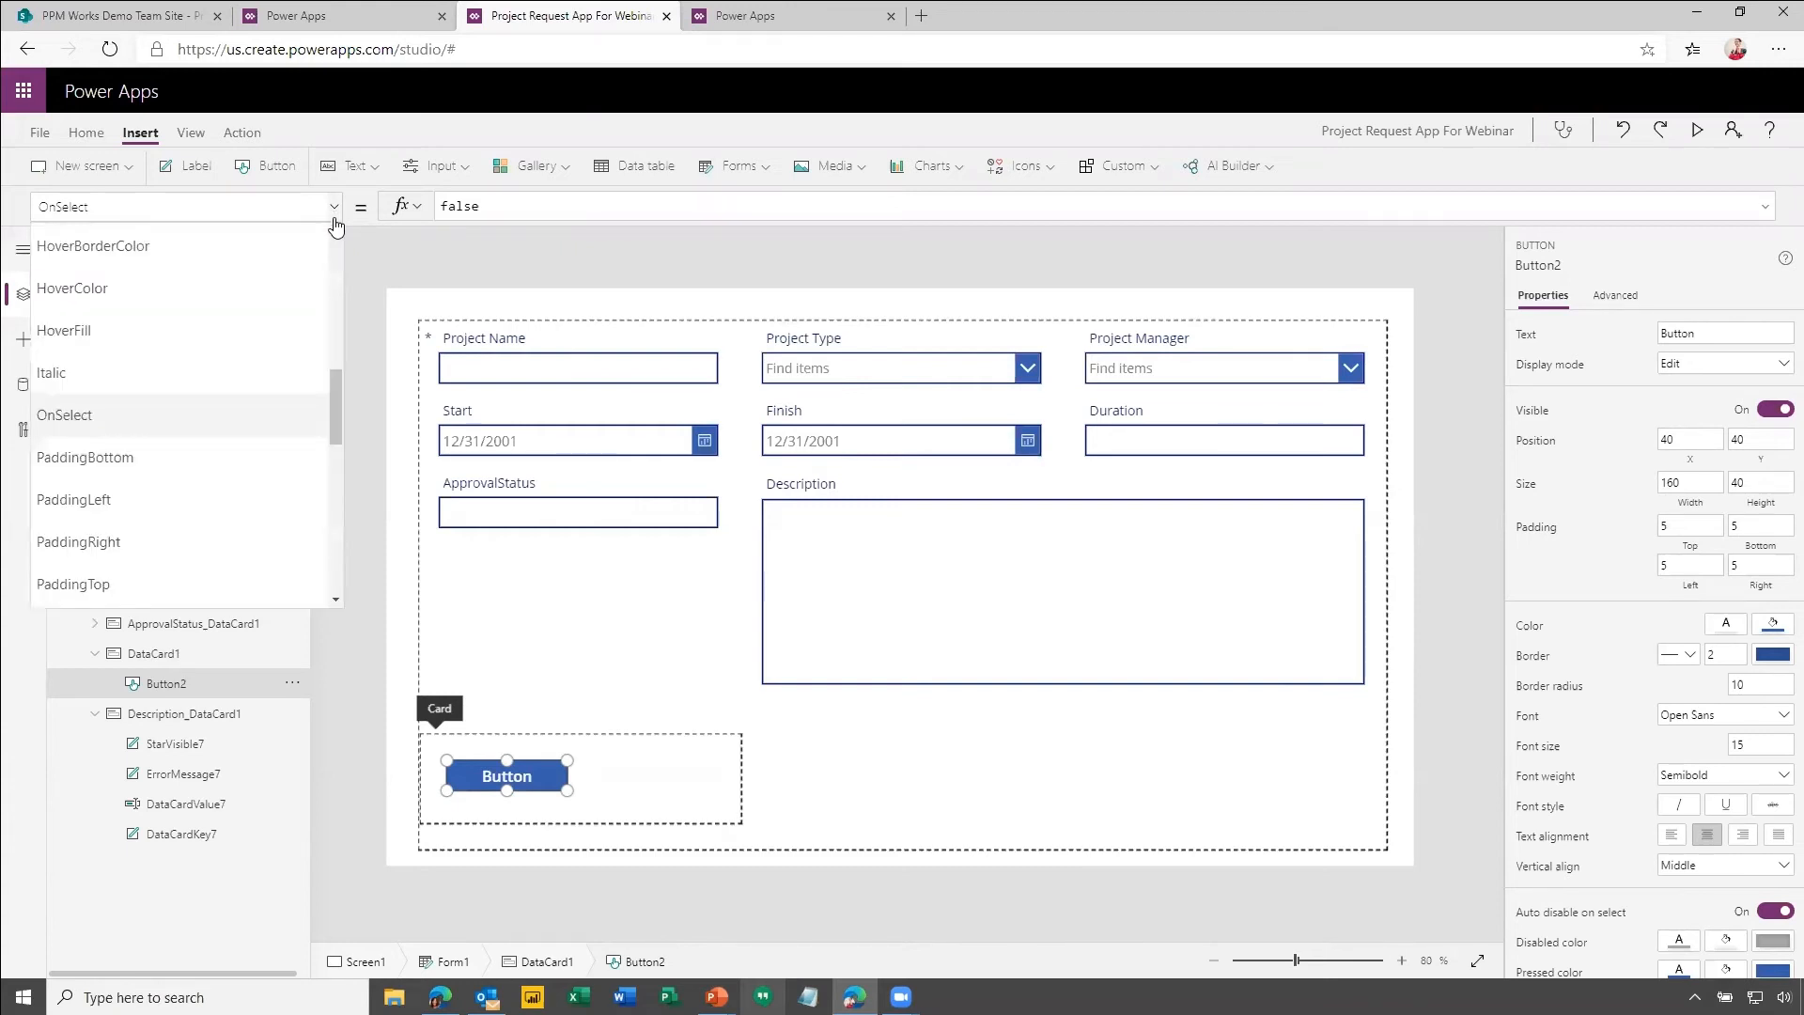
drag(336, 381, 336, 483)
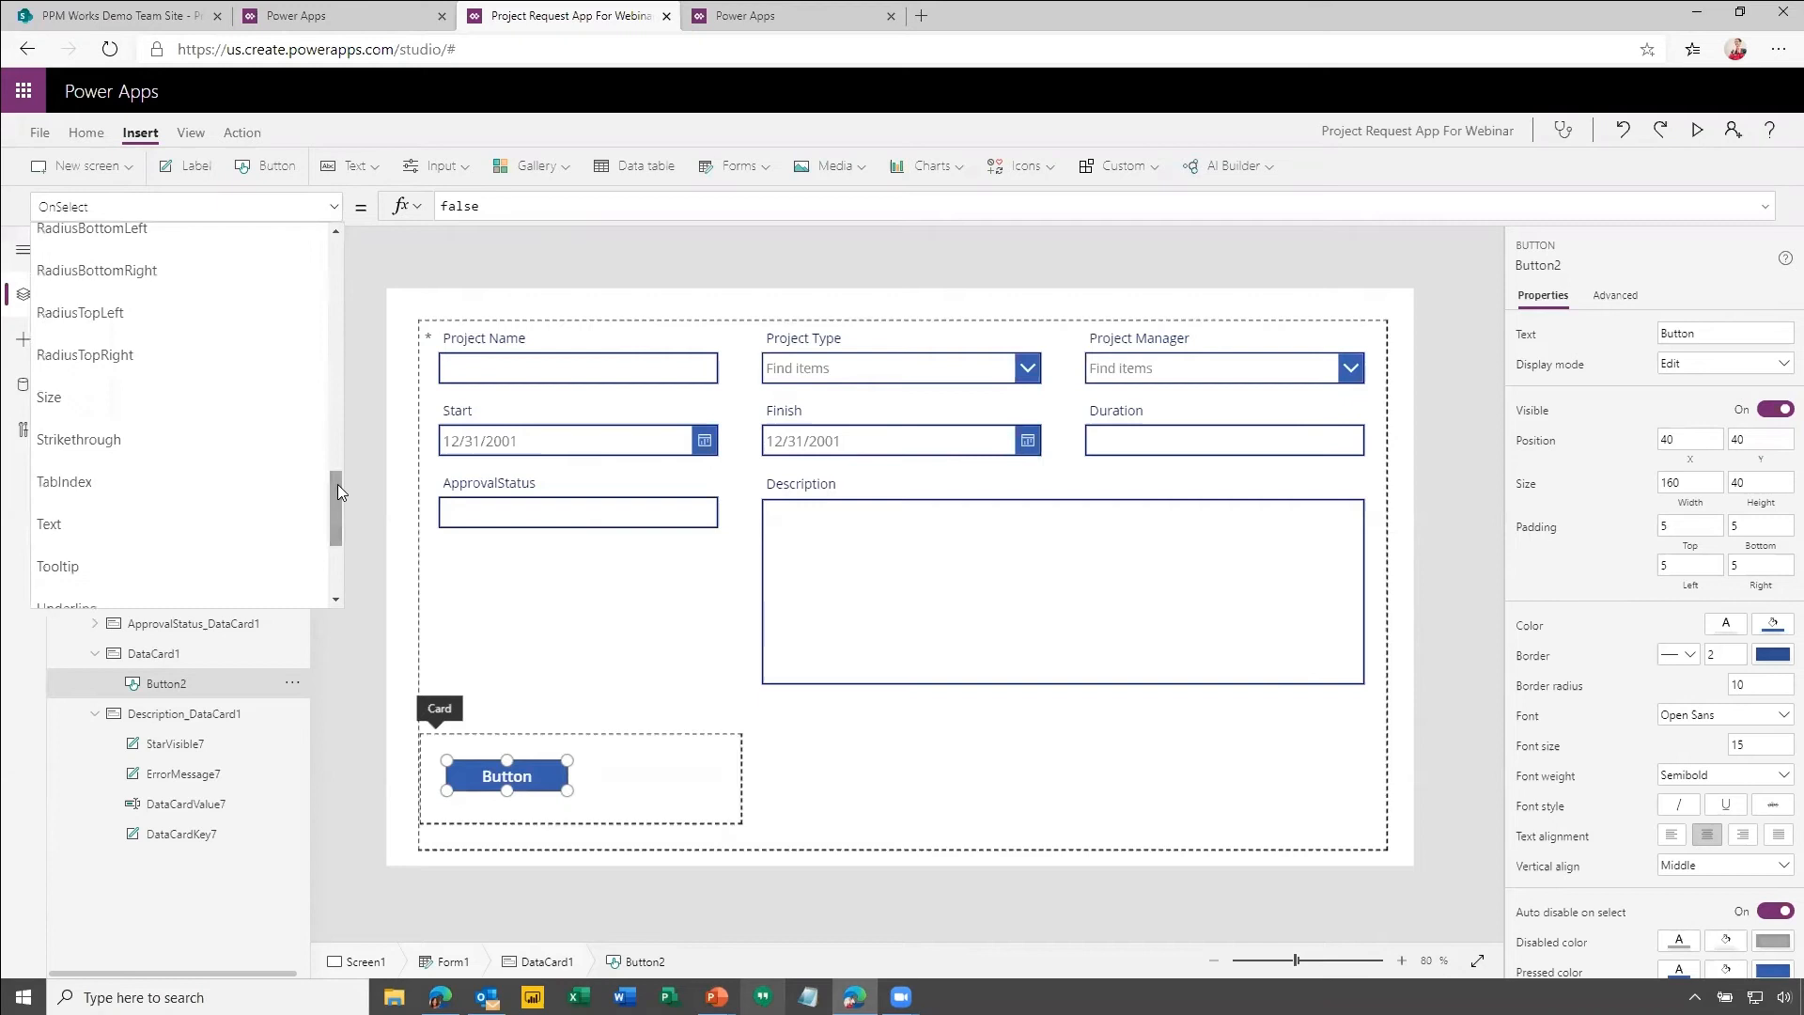
click(137, 522)
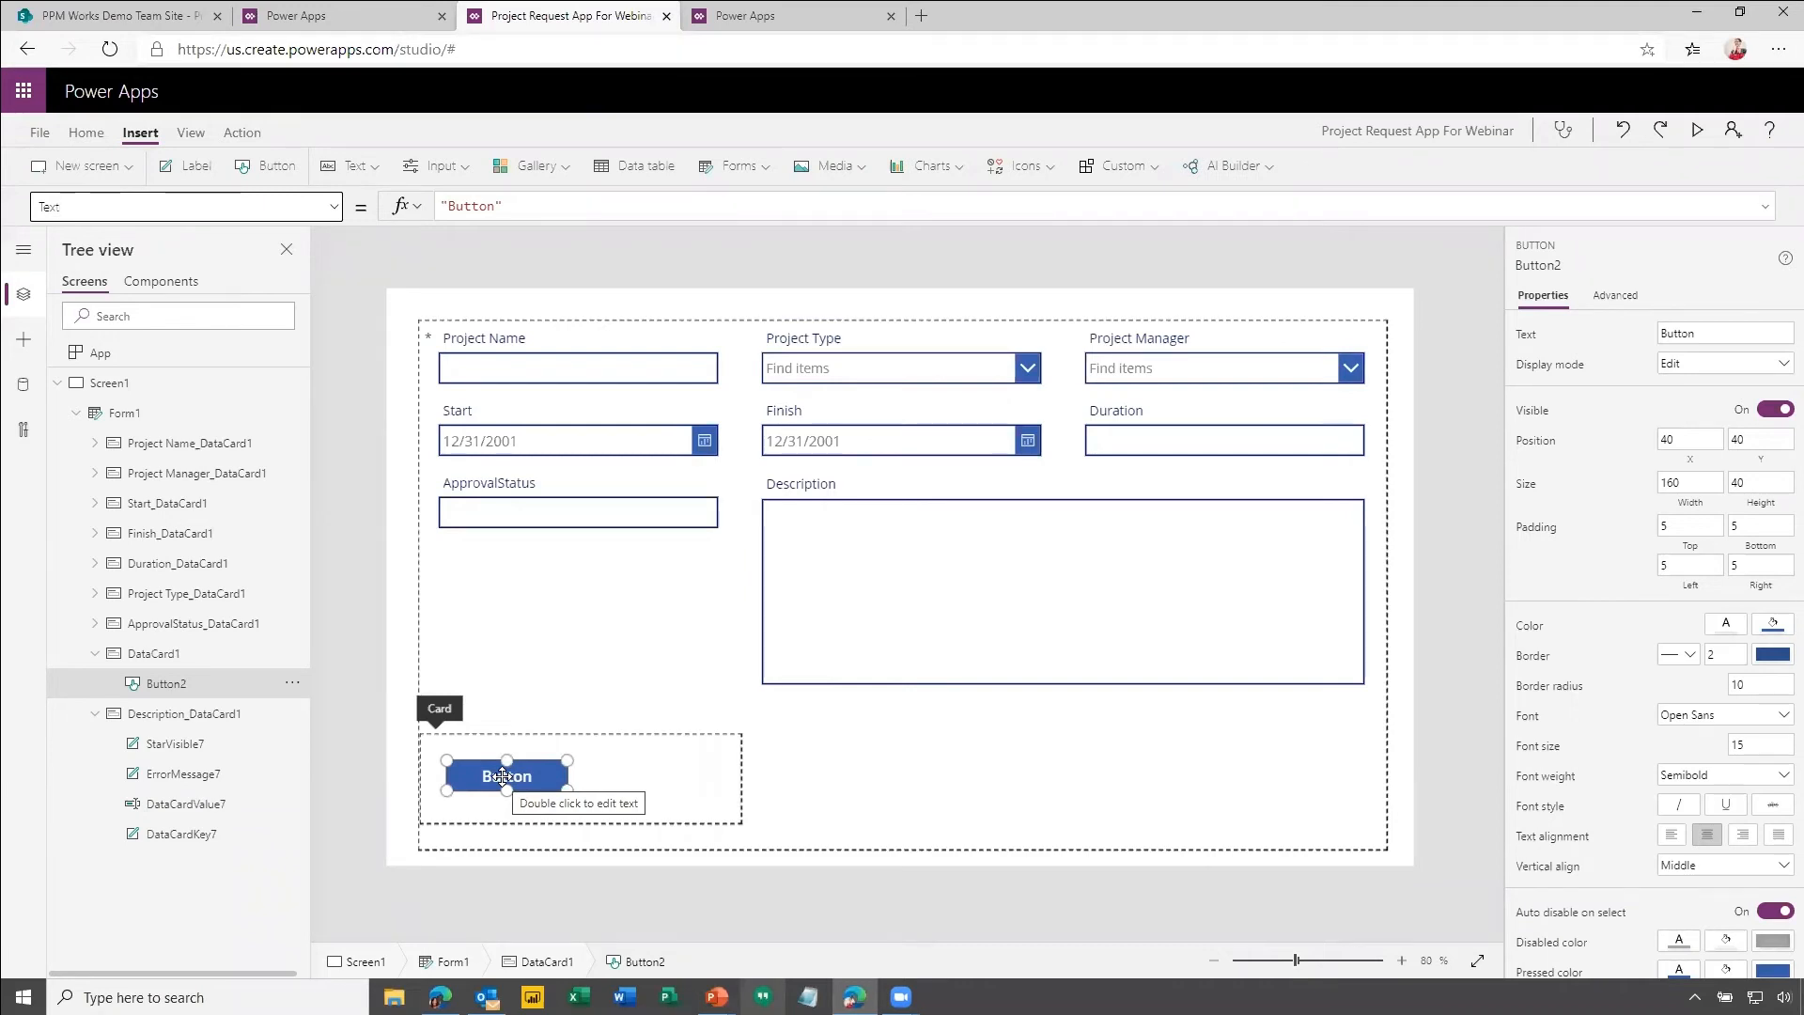
drag(493, 209, 452, 209)
text(Submit)
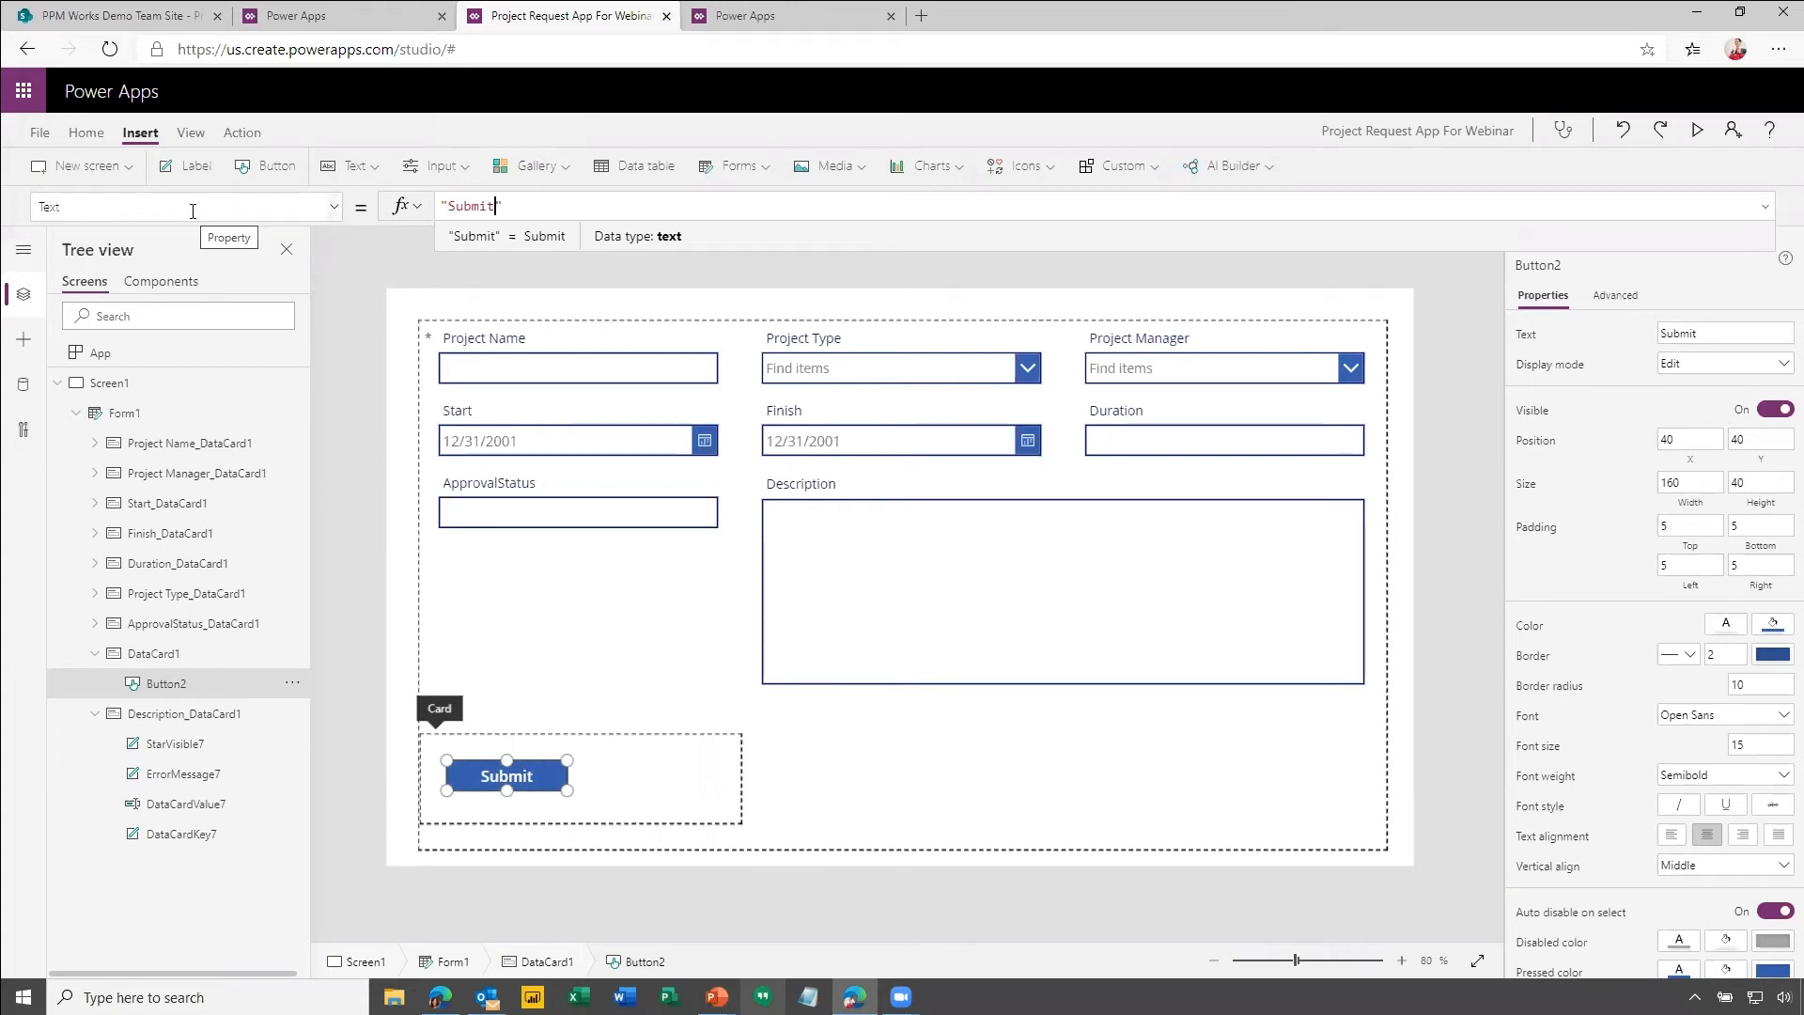
Set the Submit button's OnSelect property to SubmitForm(Form1).
click(334, 206)
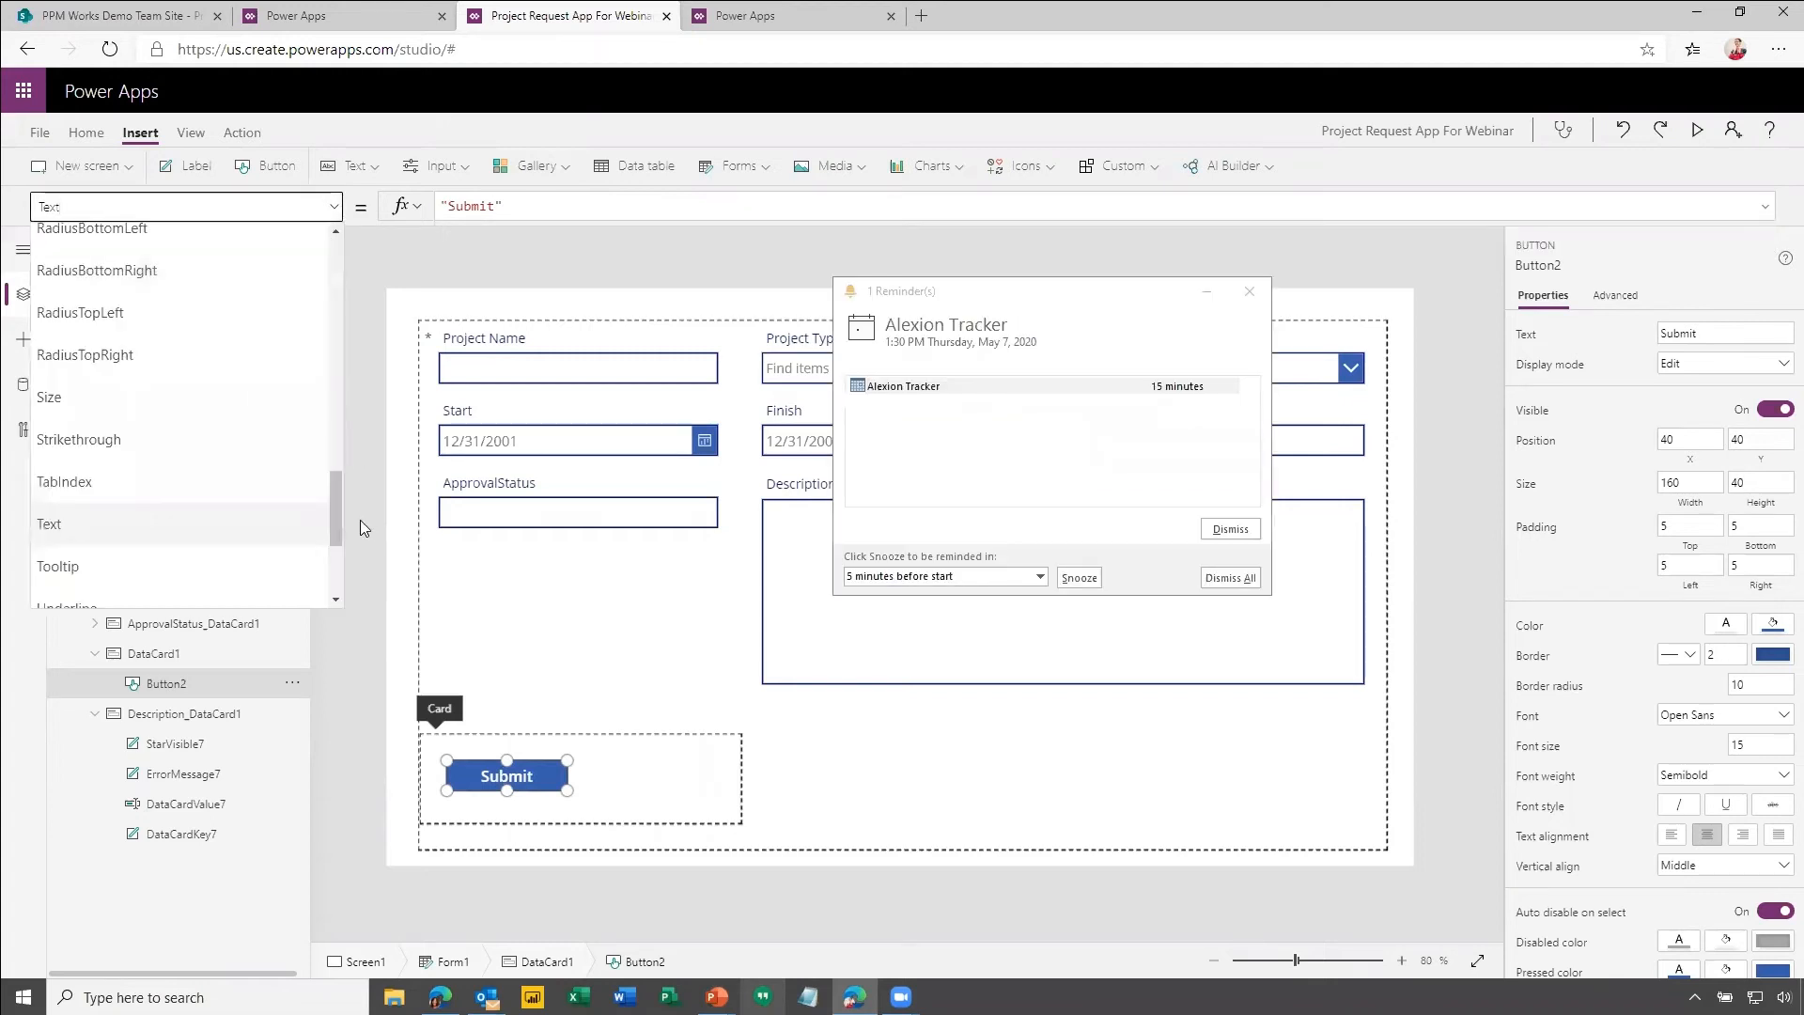
drag(336, 503, 332, 399)
click(131, 443)
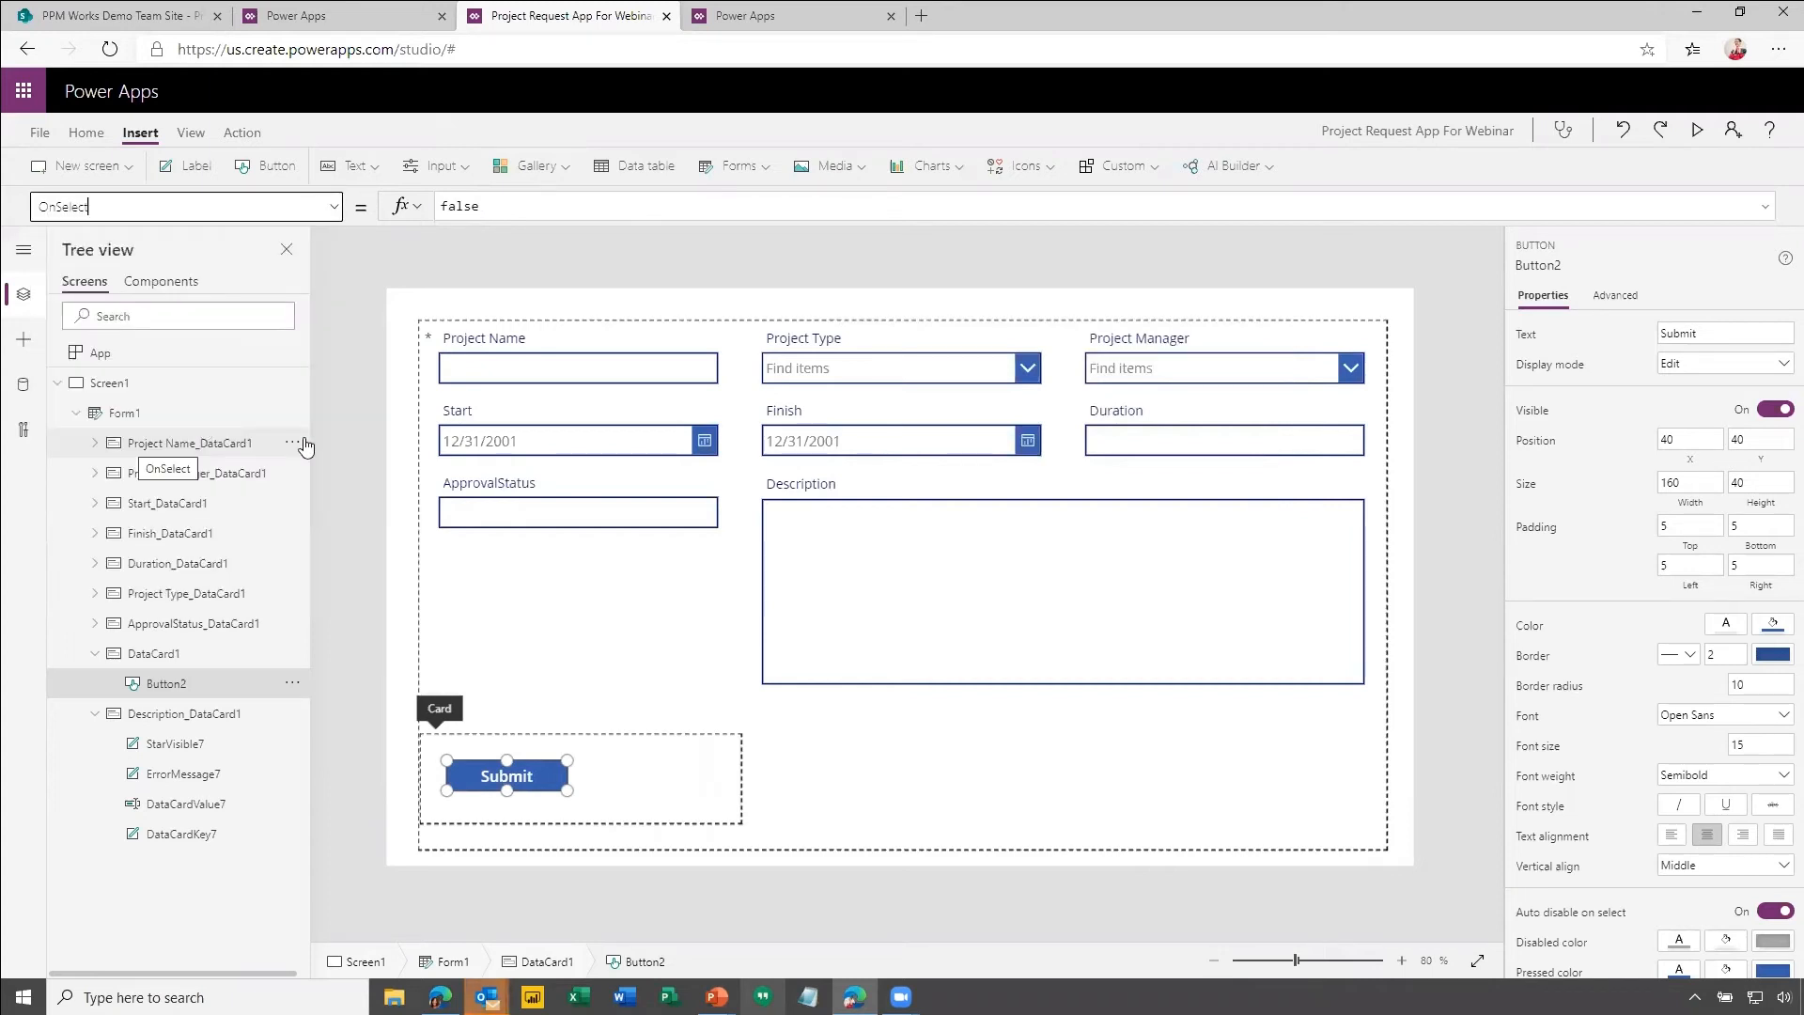
click(480, 206)
drag(480, 207, 437, 206)
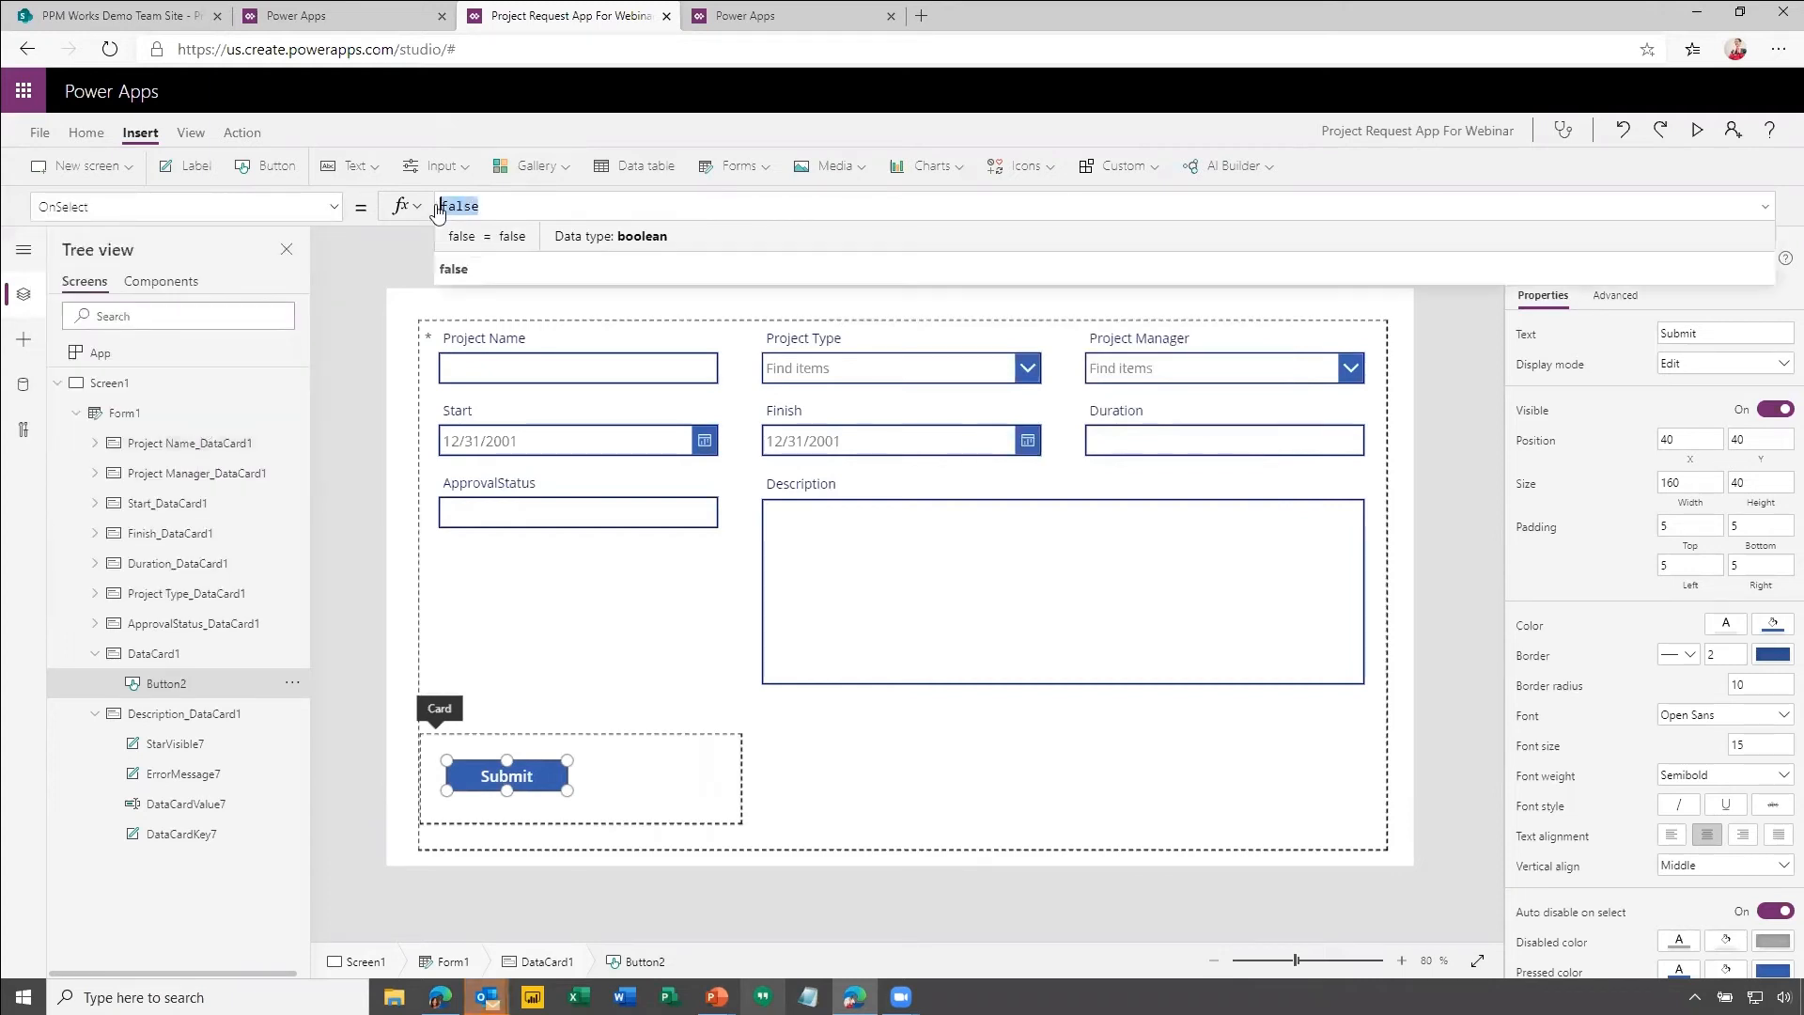
text(SubmitForm)
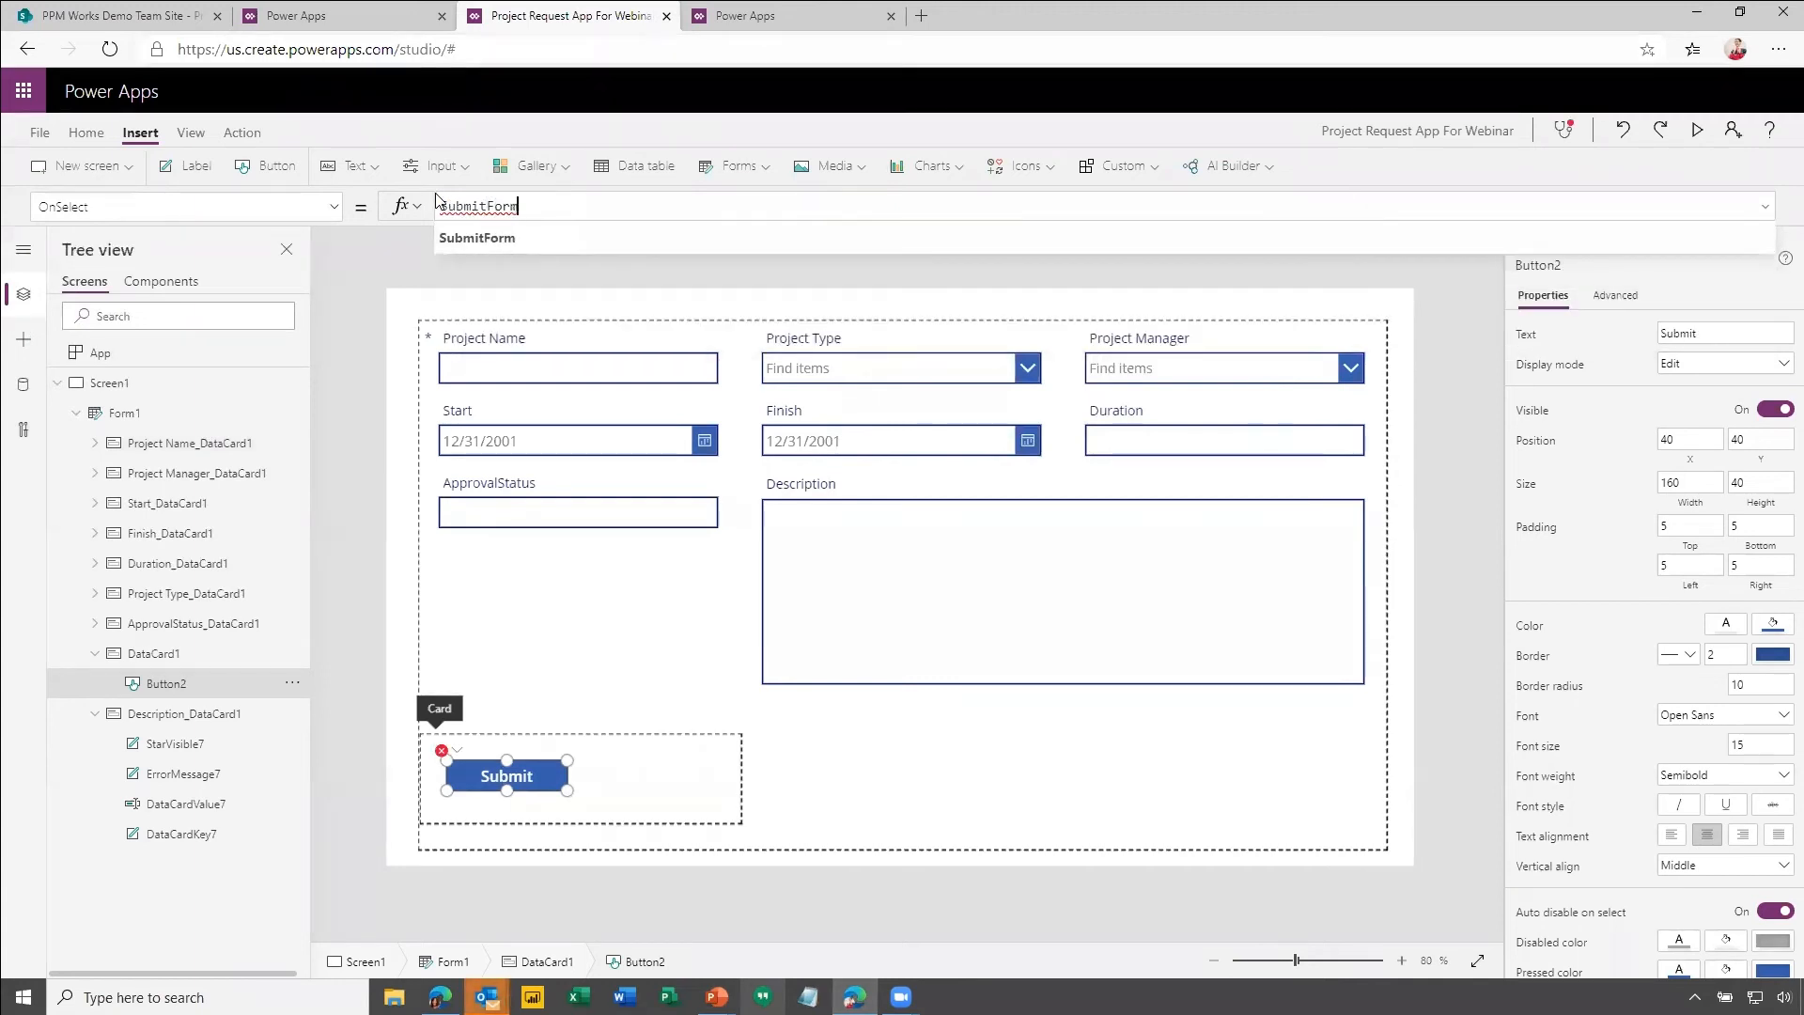
click(500, 239)
text(Form1))
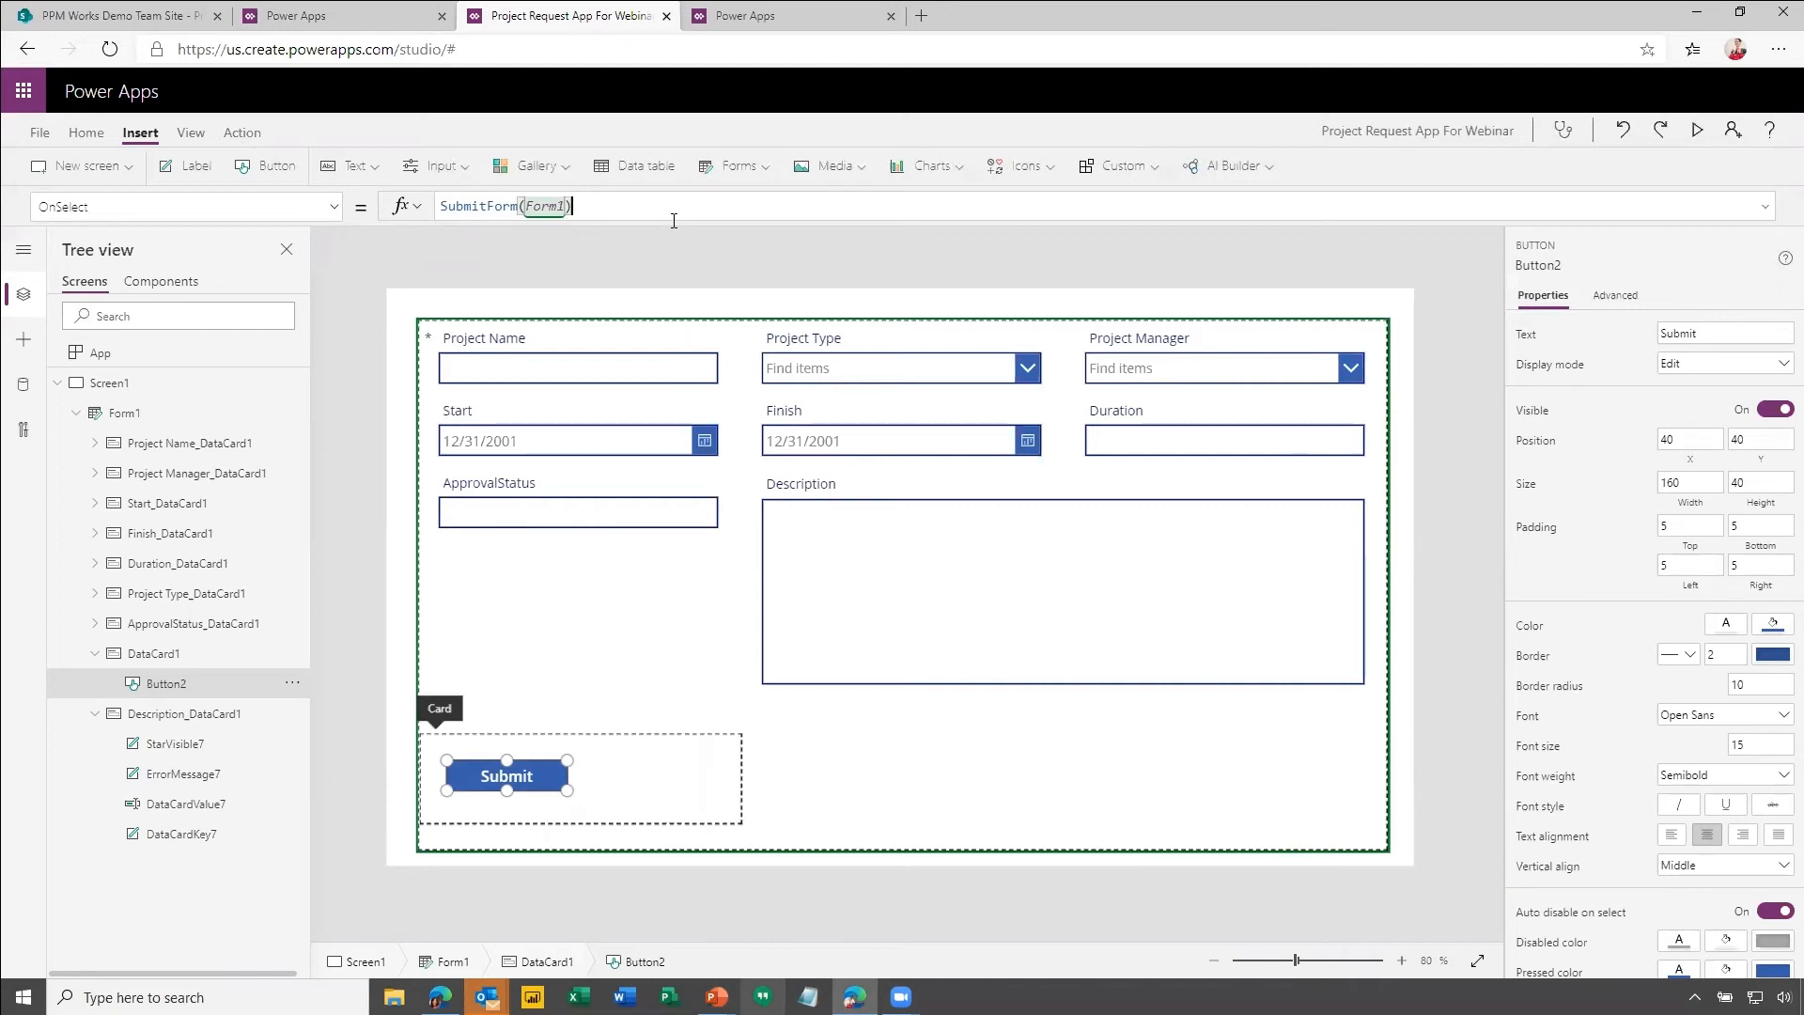
Try Form2 as the form reference in the Submit button's formula and restore it to Form1.
key(Left)
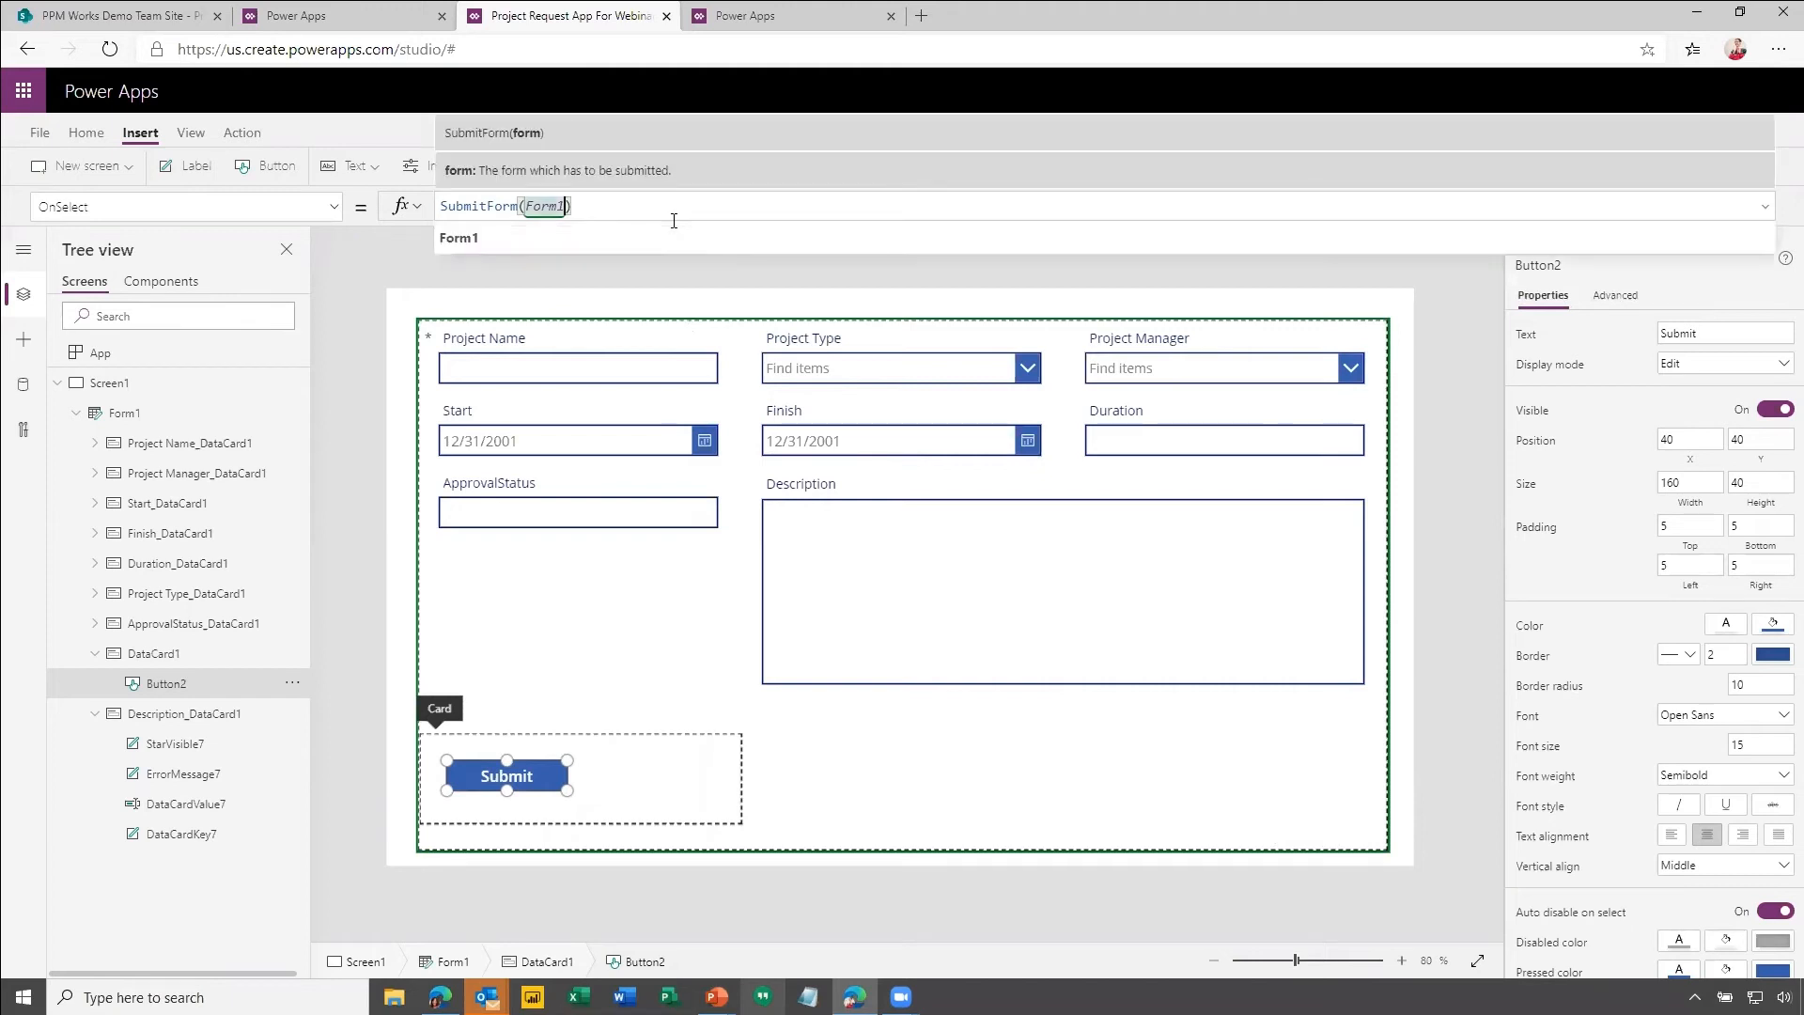
key(BackSpace)
text(2)
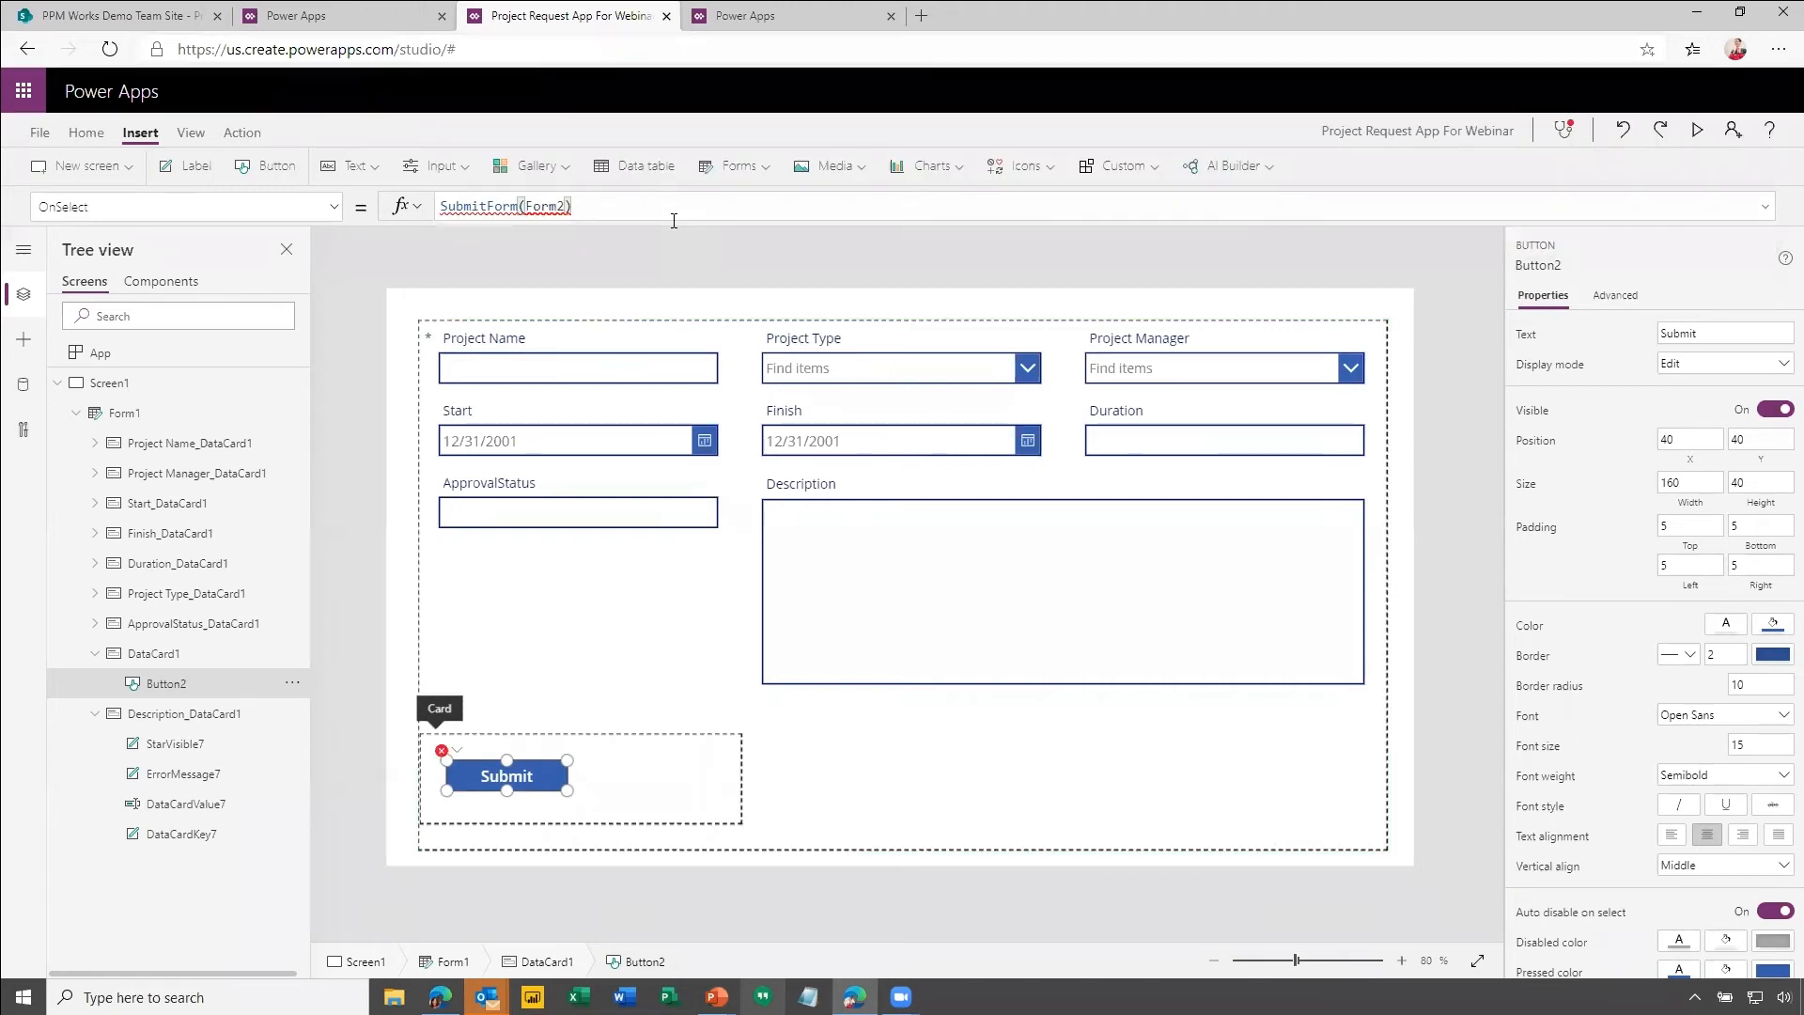
key(BackSpace)
text(1)
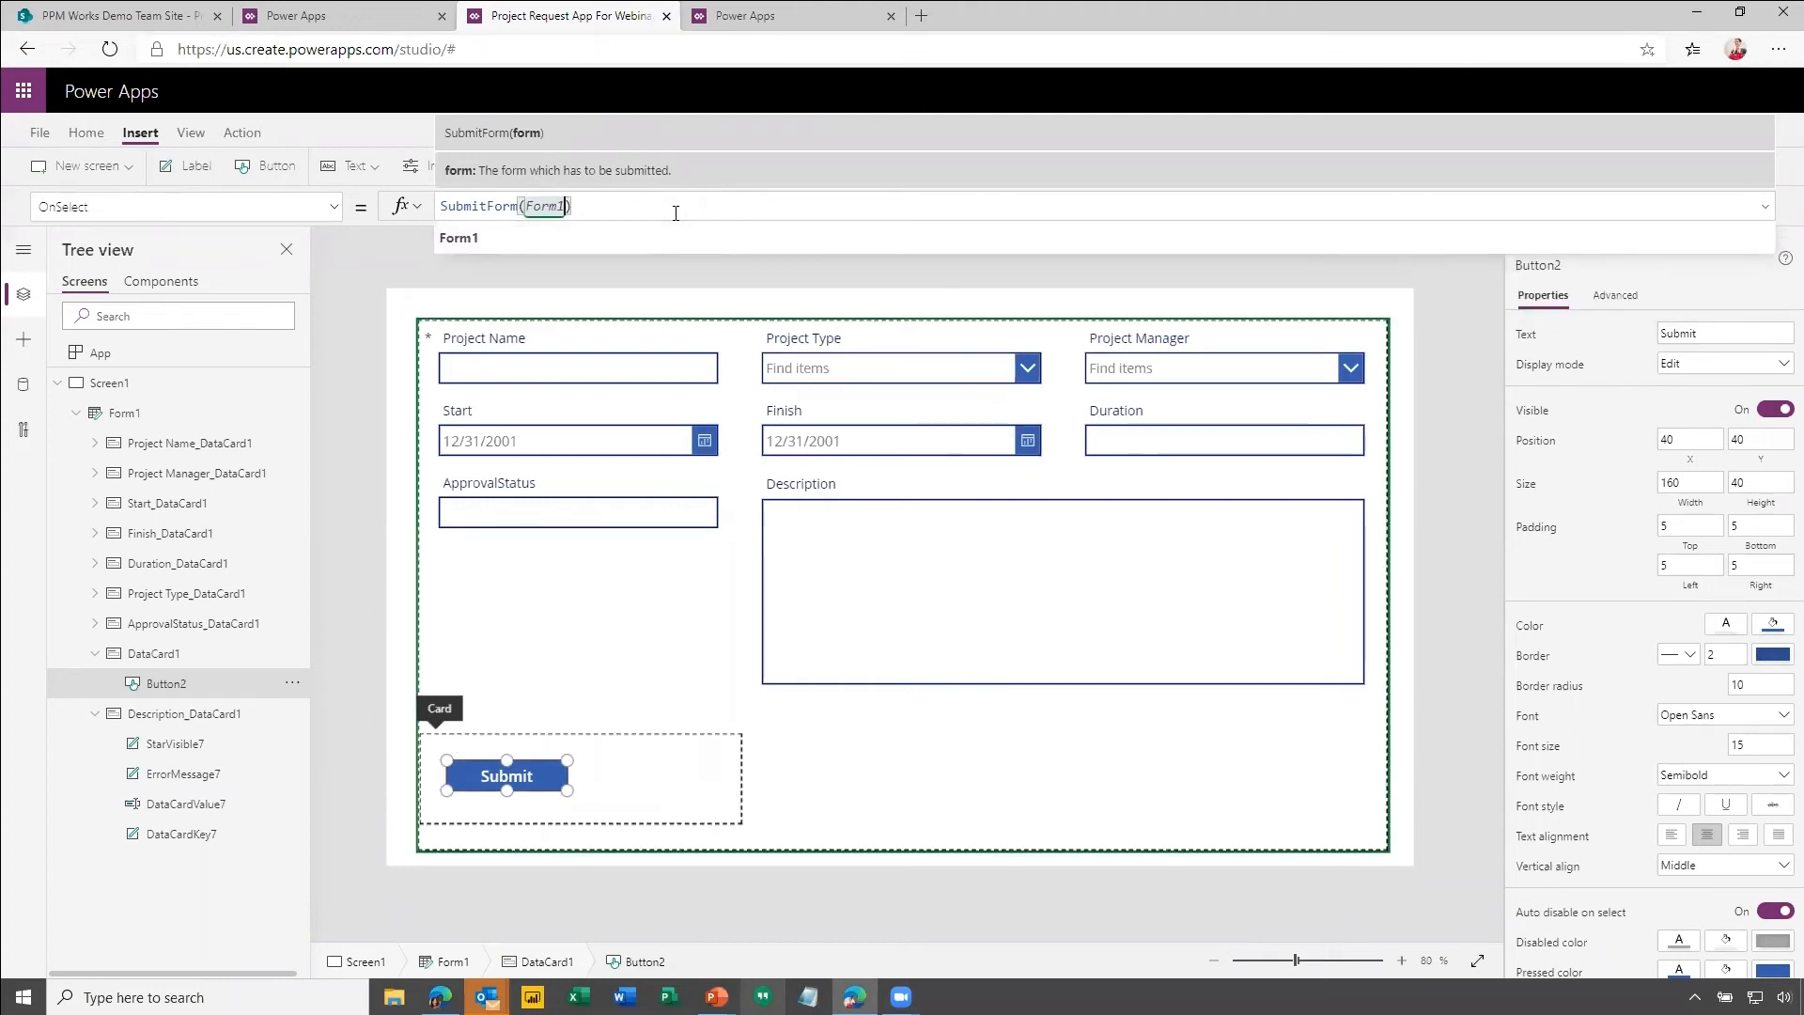
click(675, 214)
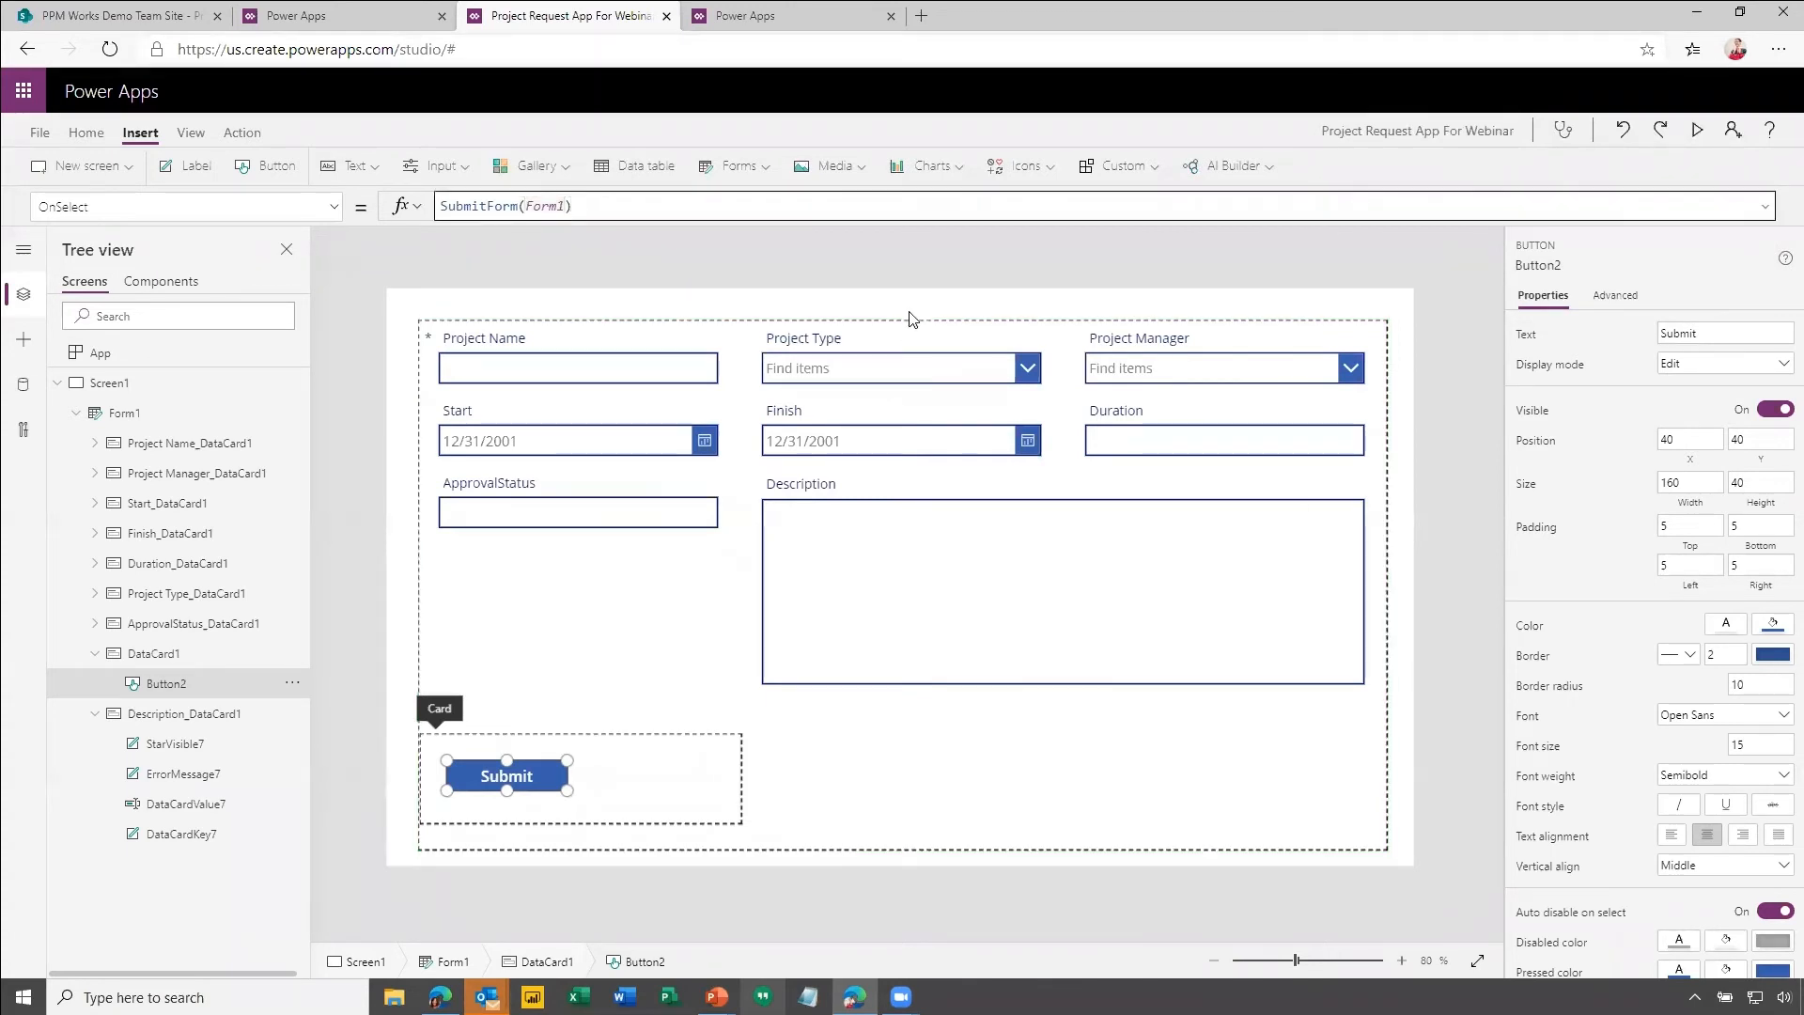
Examine the Submit button's OnSelect formula in the expanded formula editor and inspect the Project Type card and Form1.
click(1763, 207)
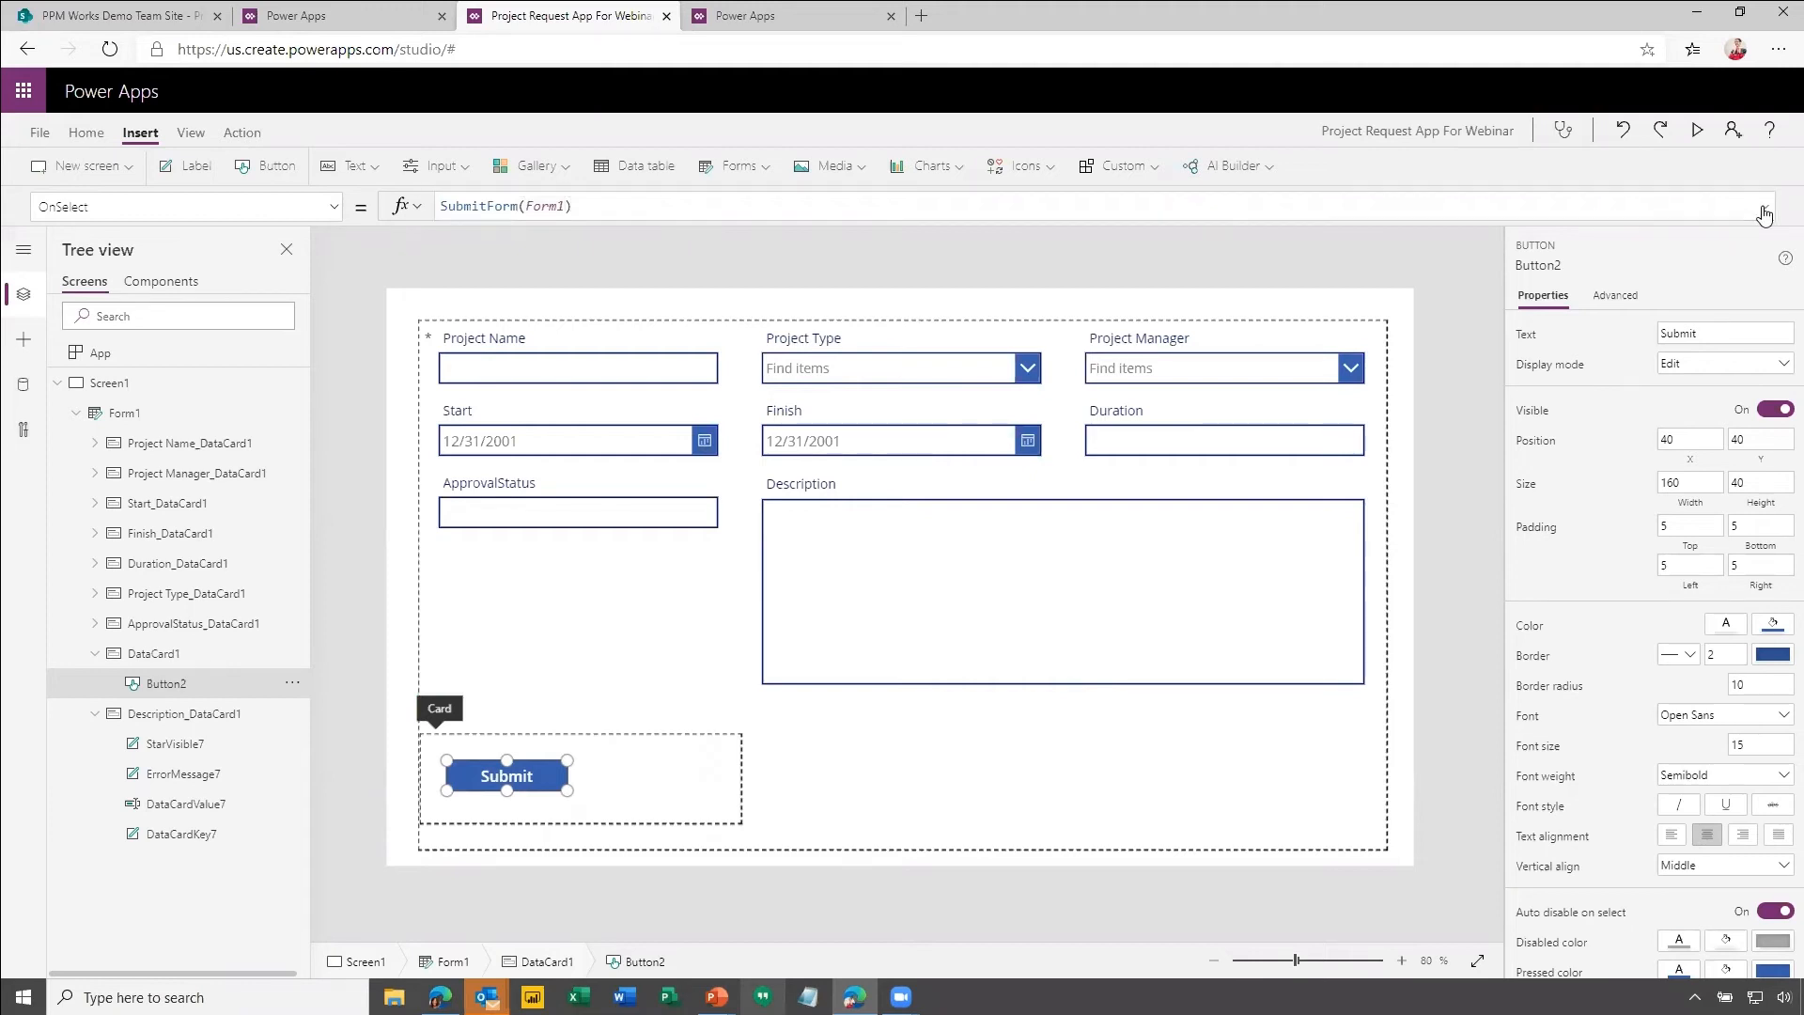
click(614, 224)
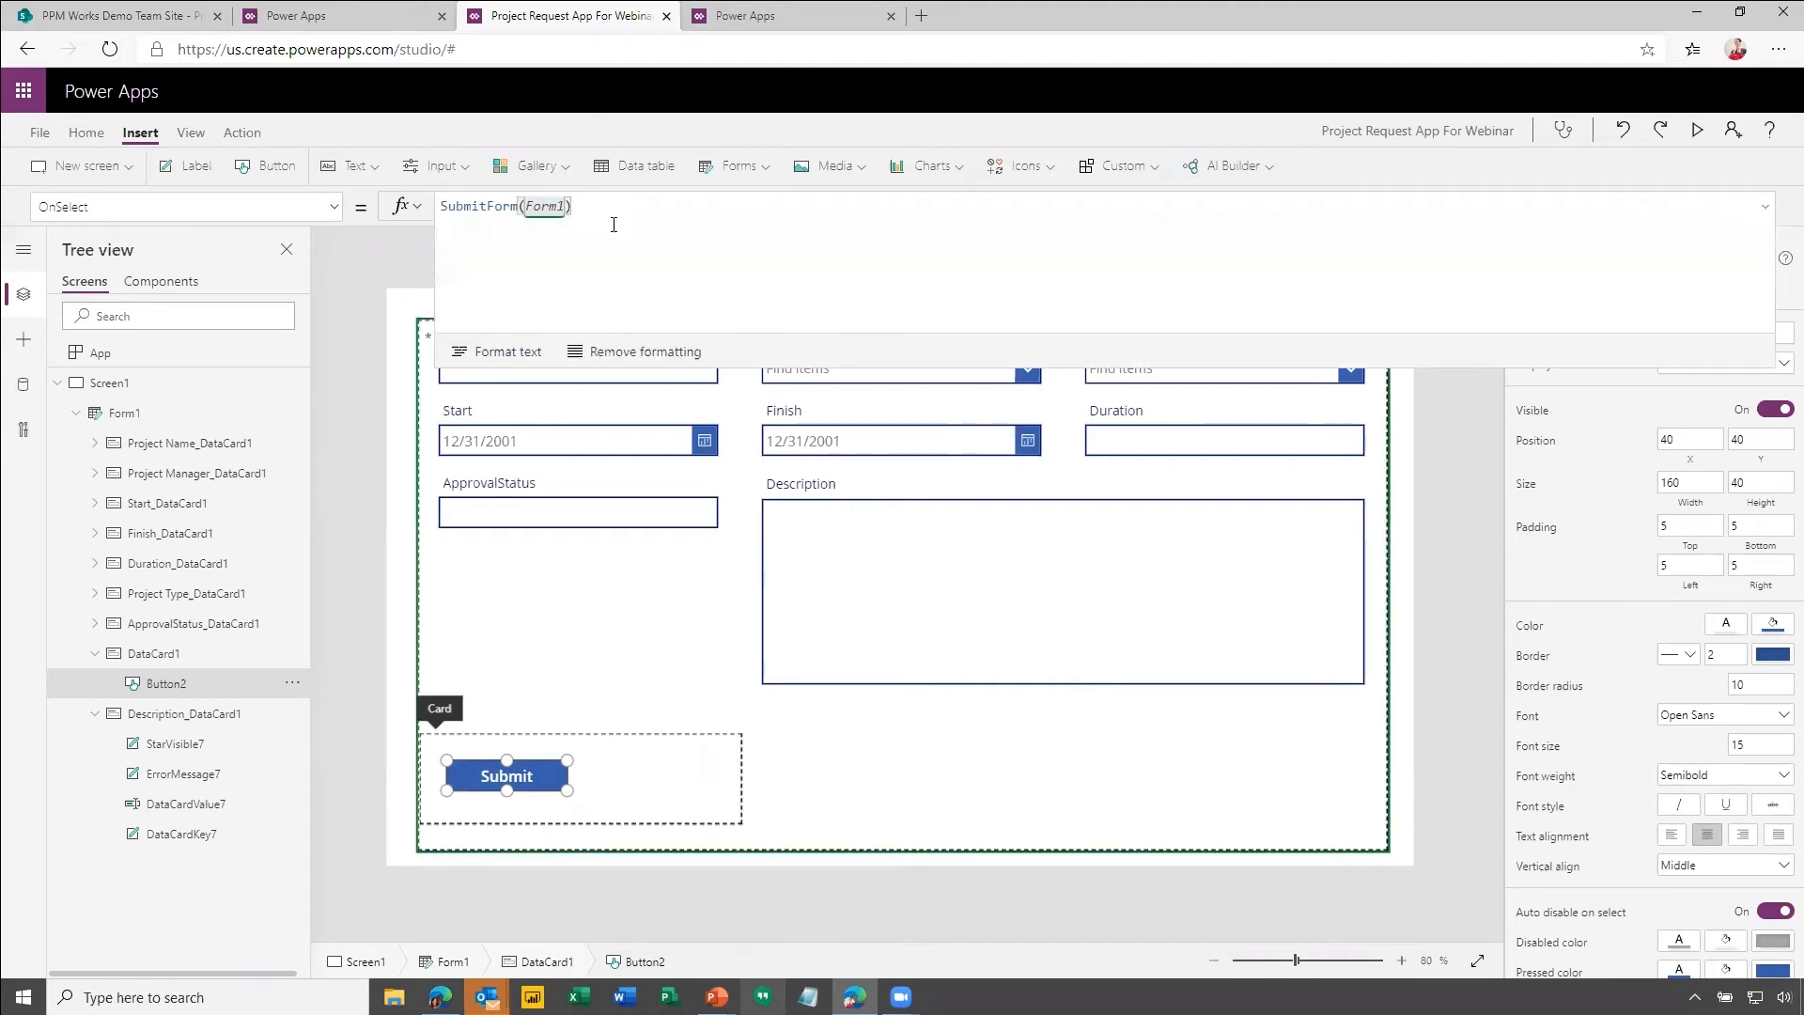
click(613, 225)
click(1442, 615)
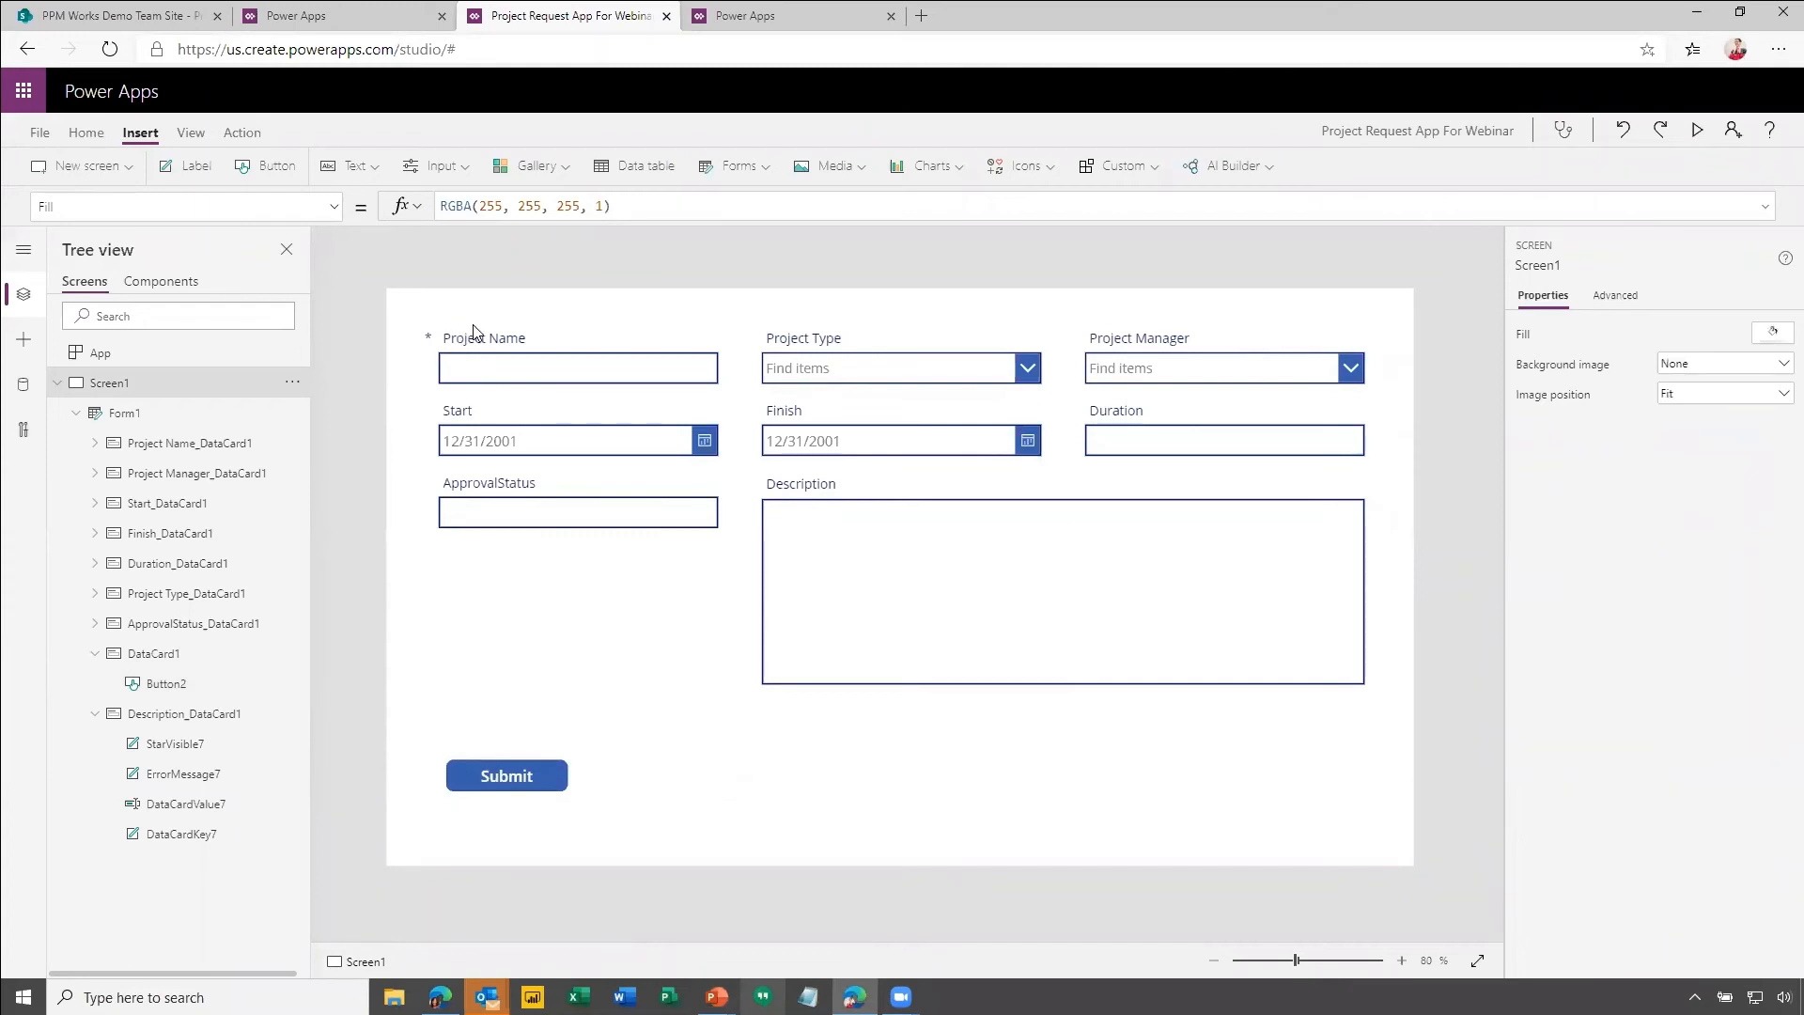
click(496, 332)
click(873, 331)
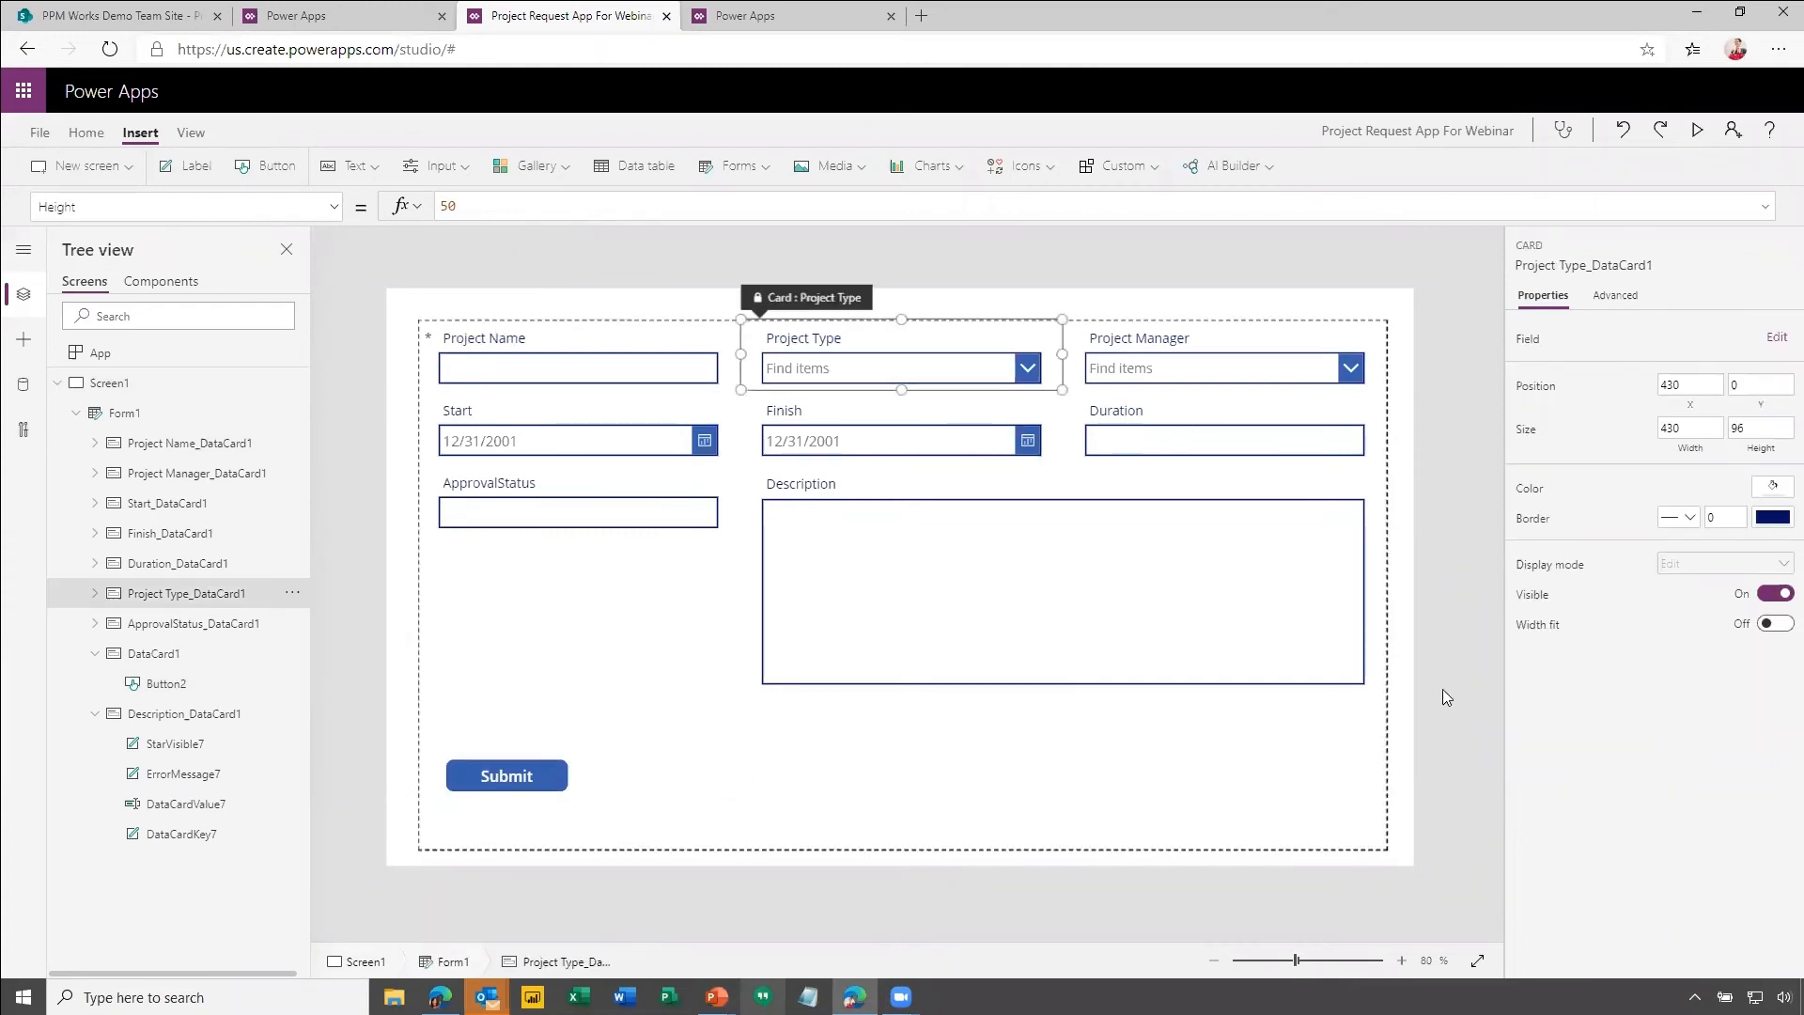
click(1385, 742)
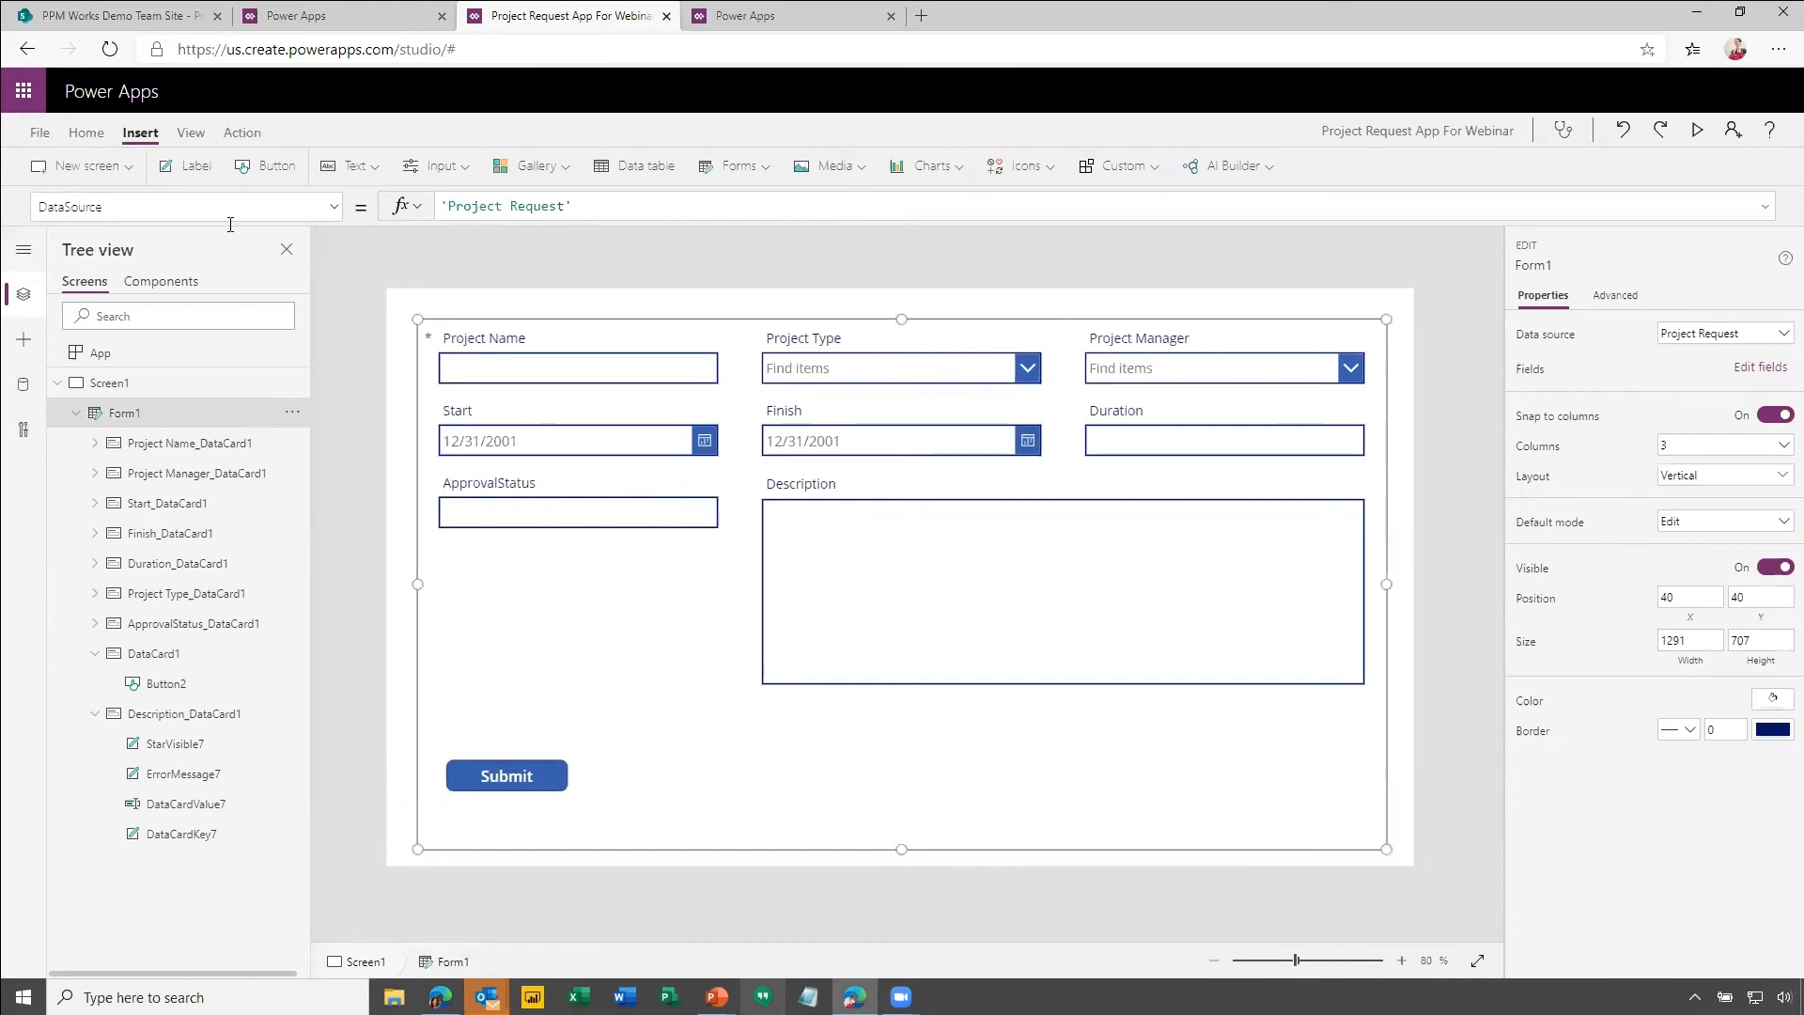
Look through the app's uploaded media page and the media controls available for insertion.
click(42, 133)
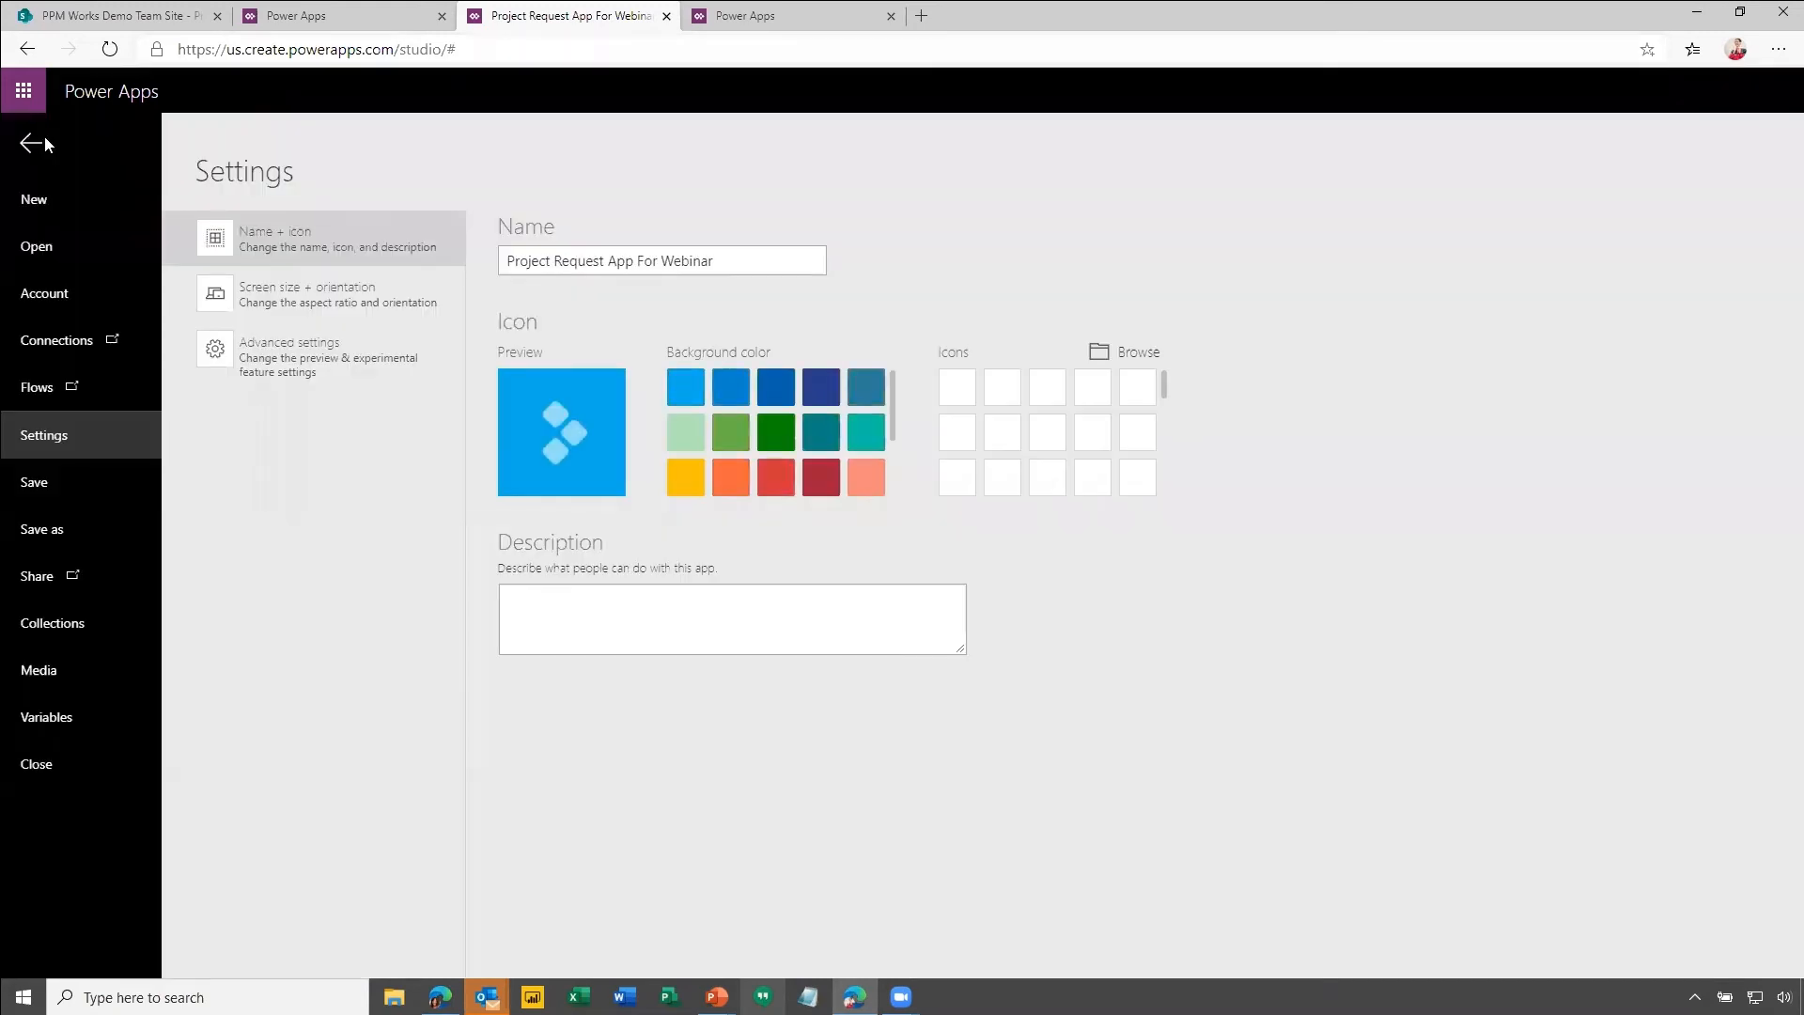
click(60, 685)
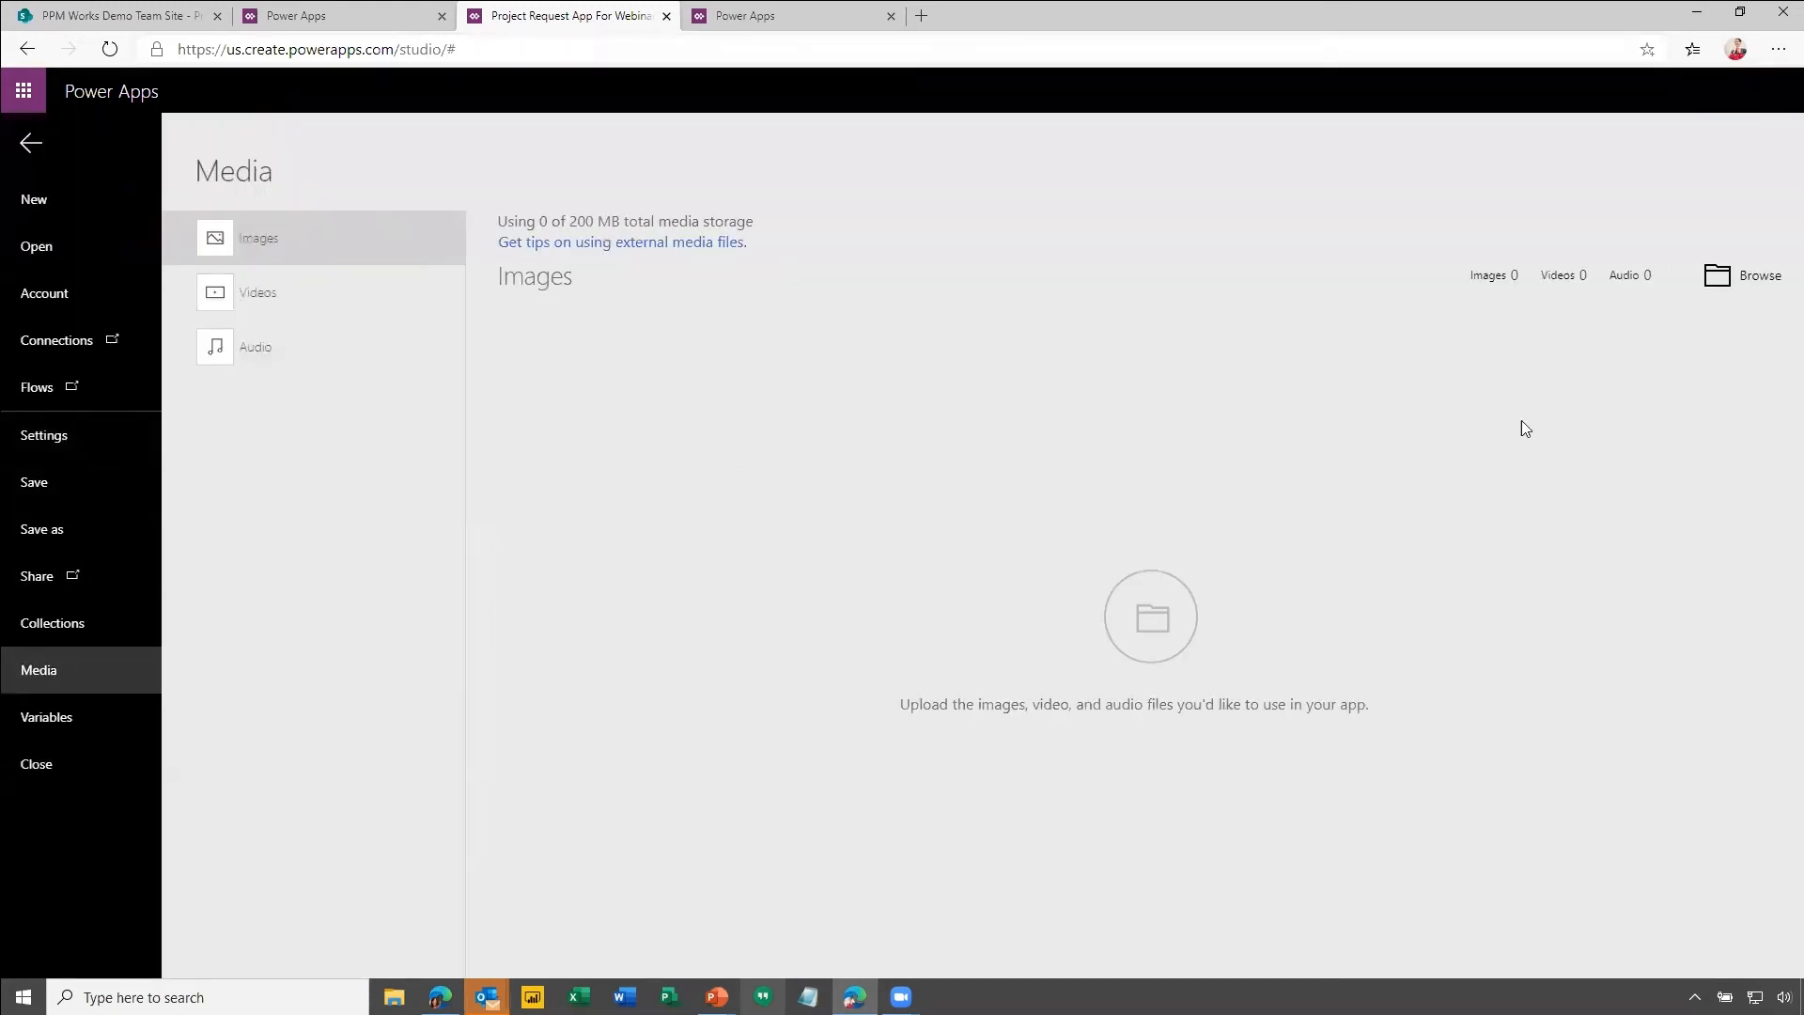
click(30, 144)
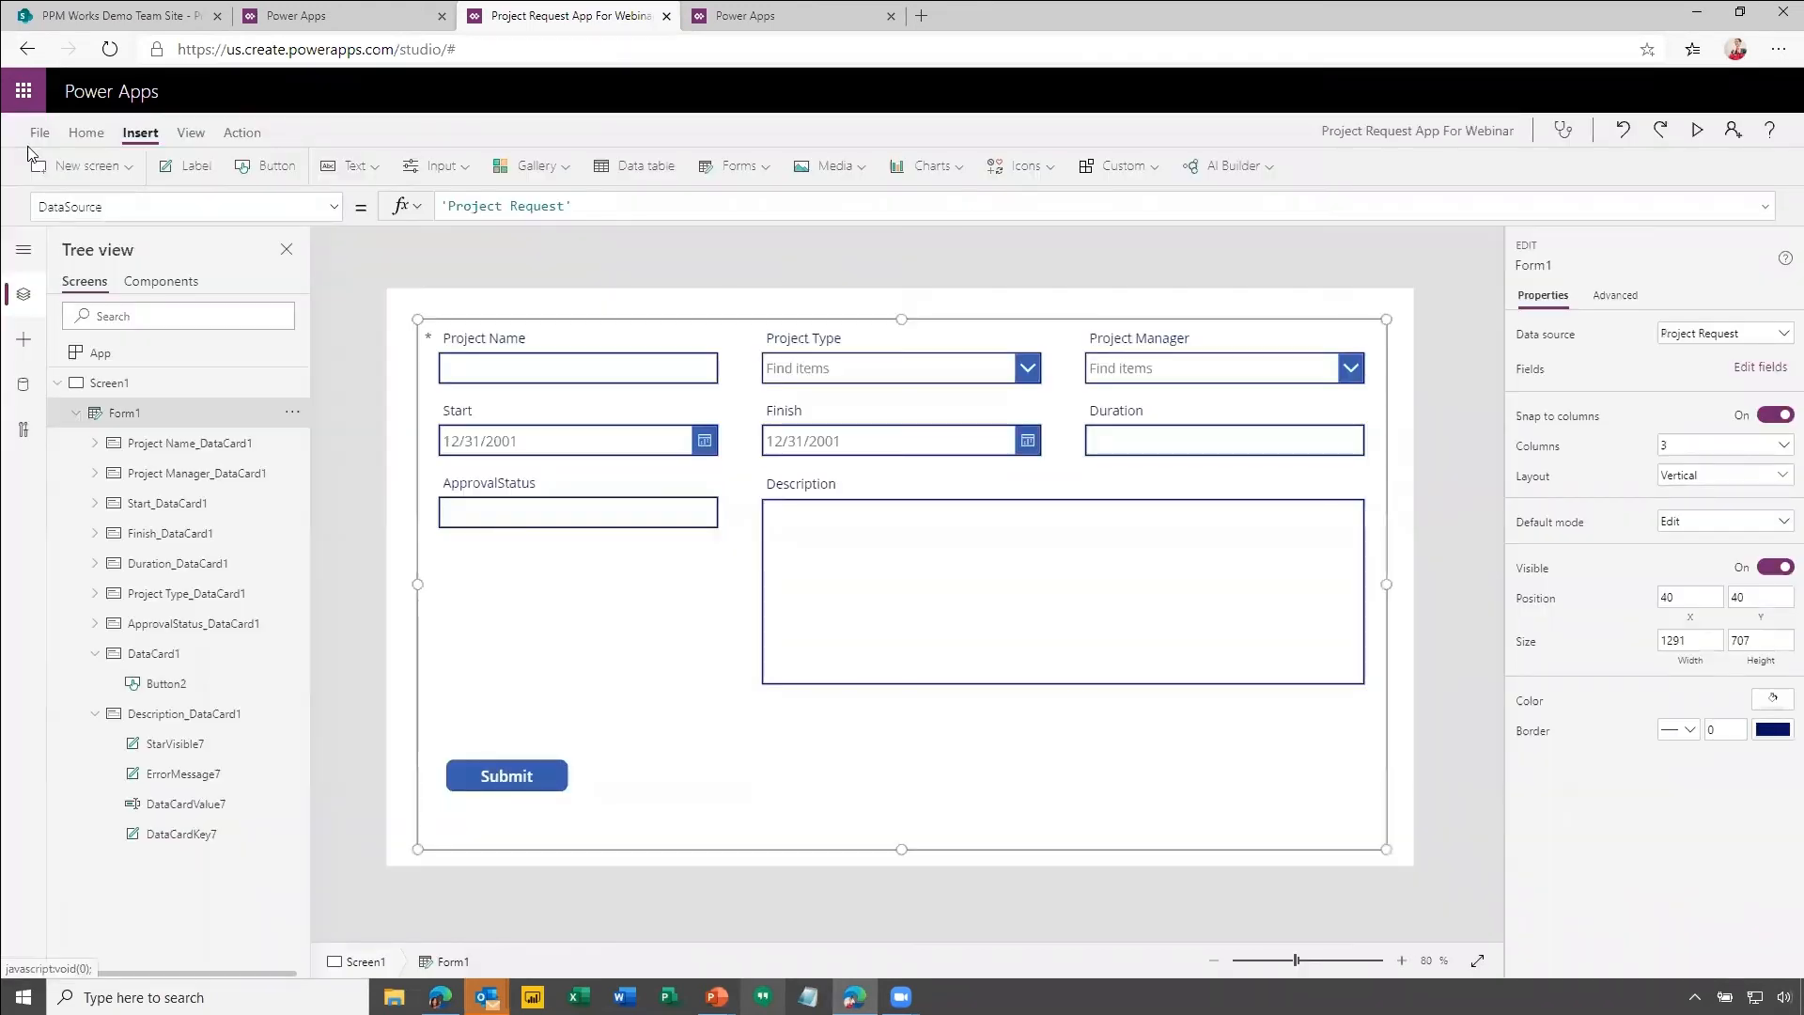
click(853, 167)
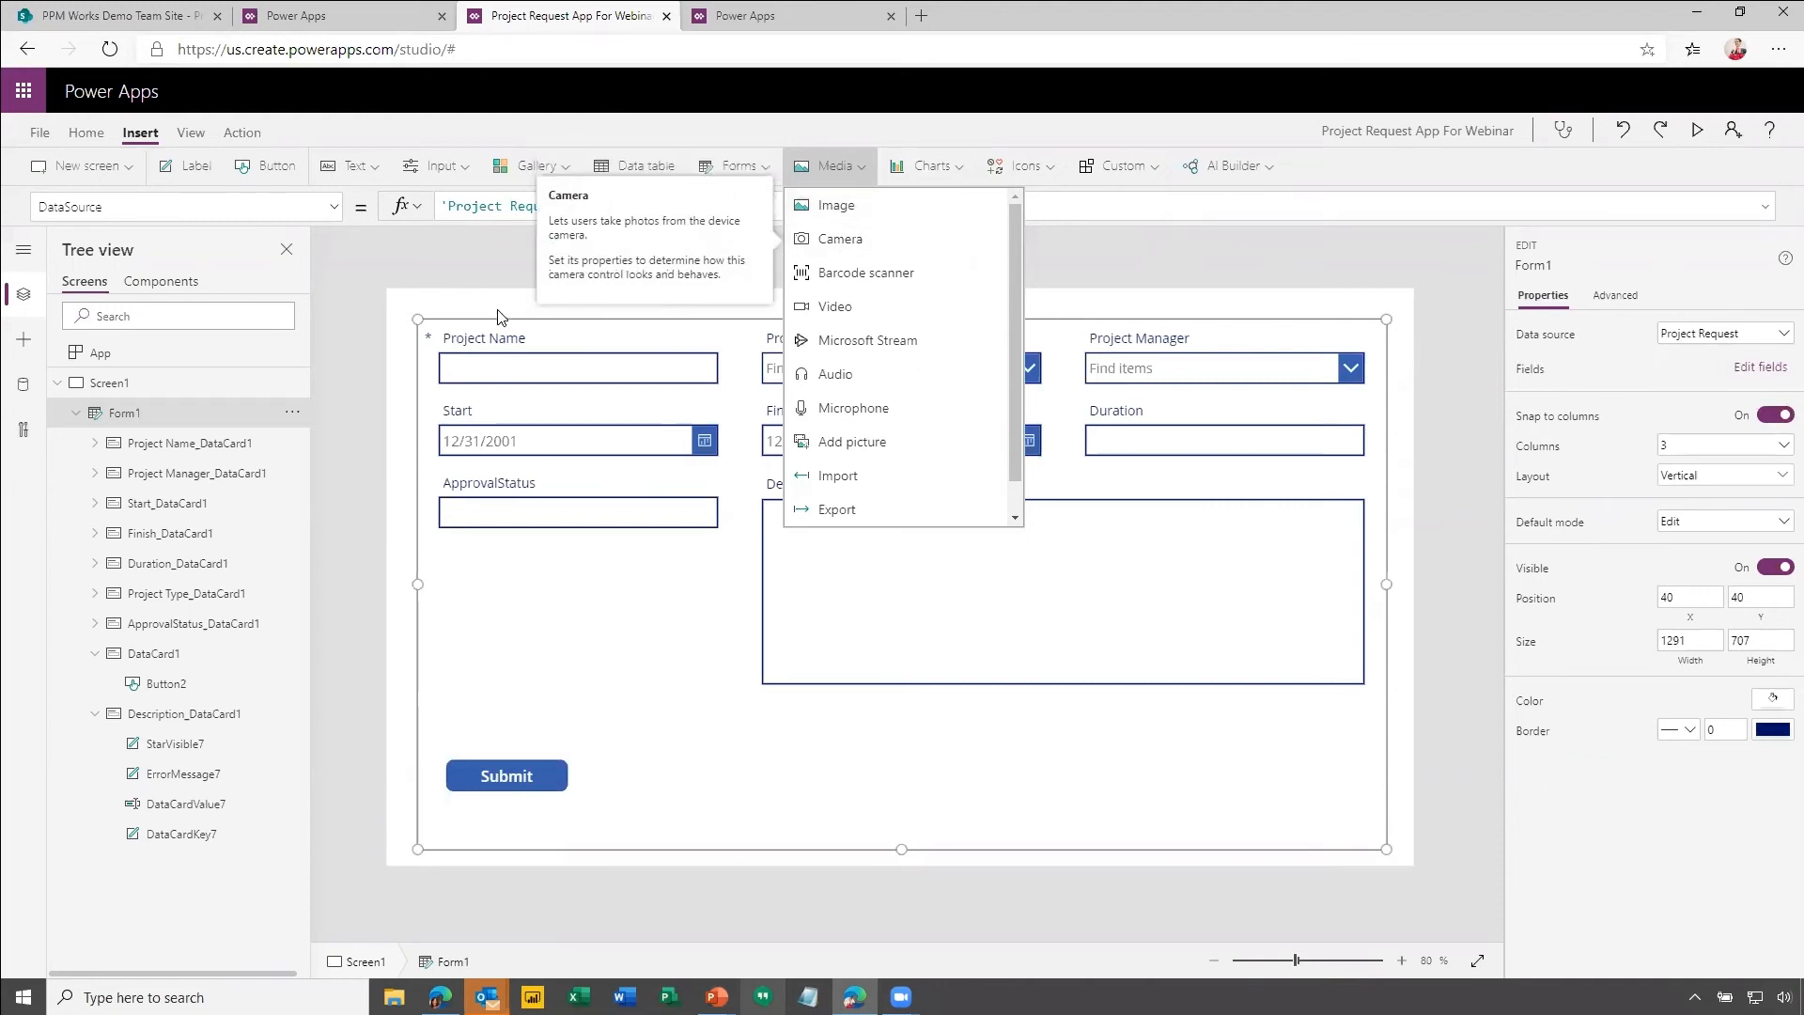
click(1471, 445)
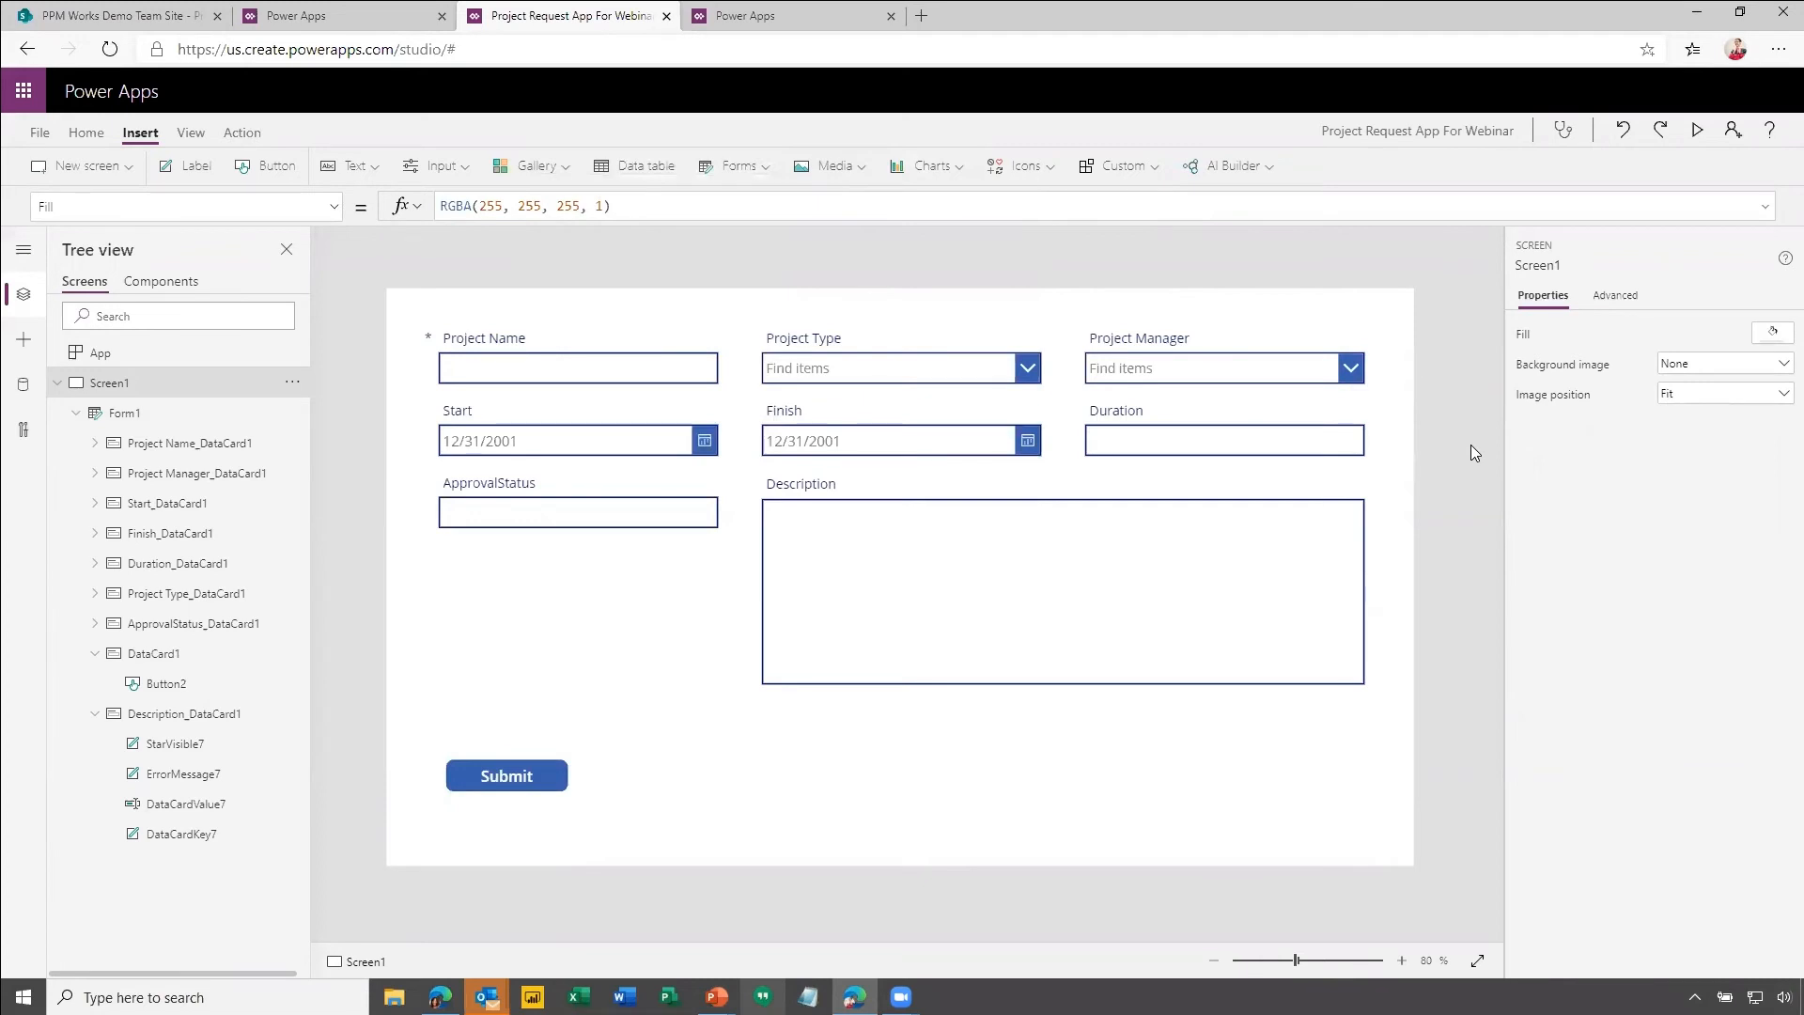
Save the app to the cloud under the name Project Request App For Webinar.
click(40, 133)
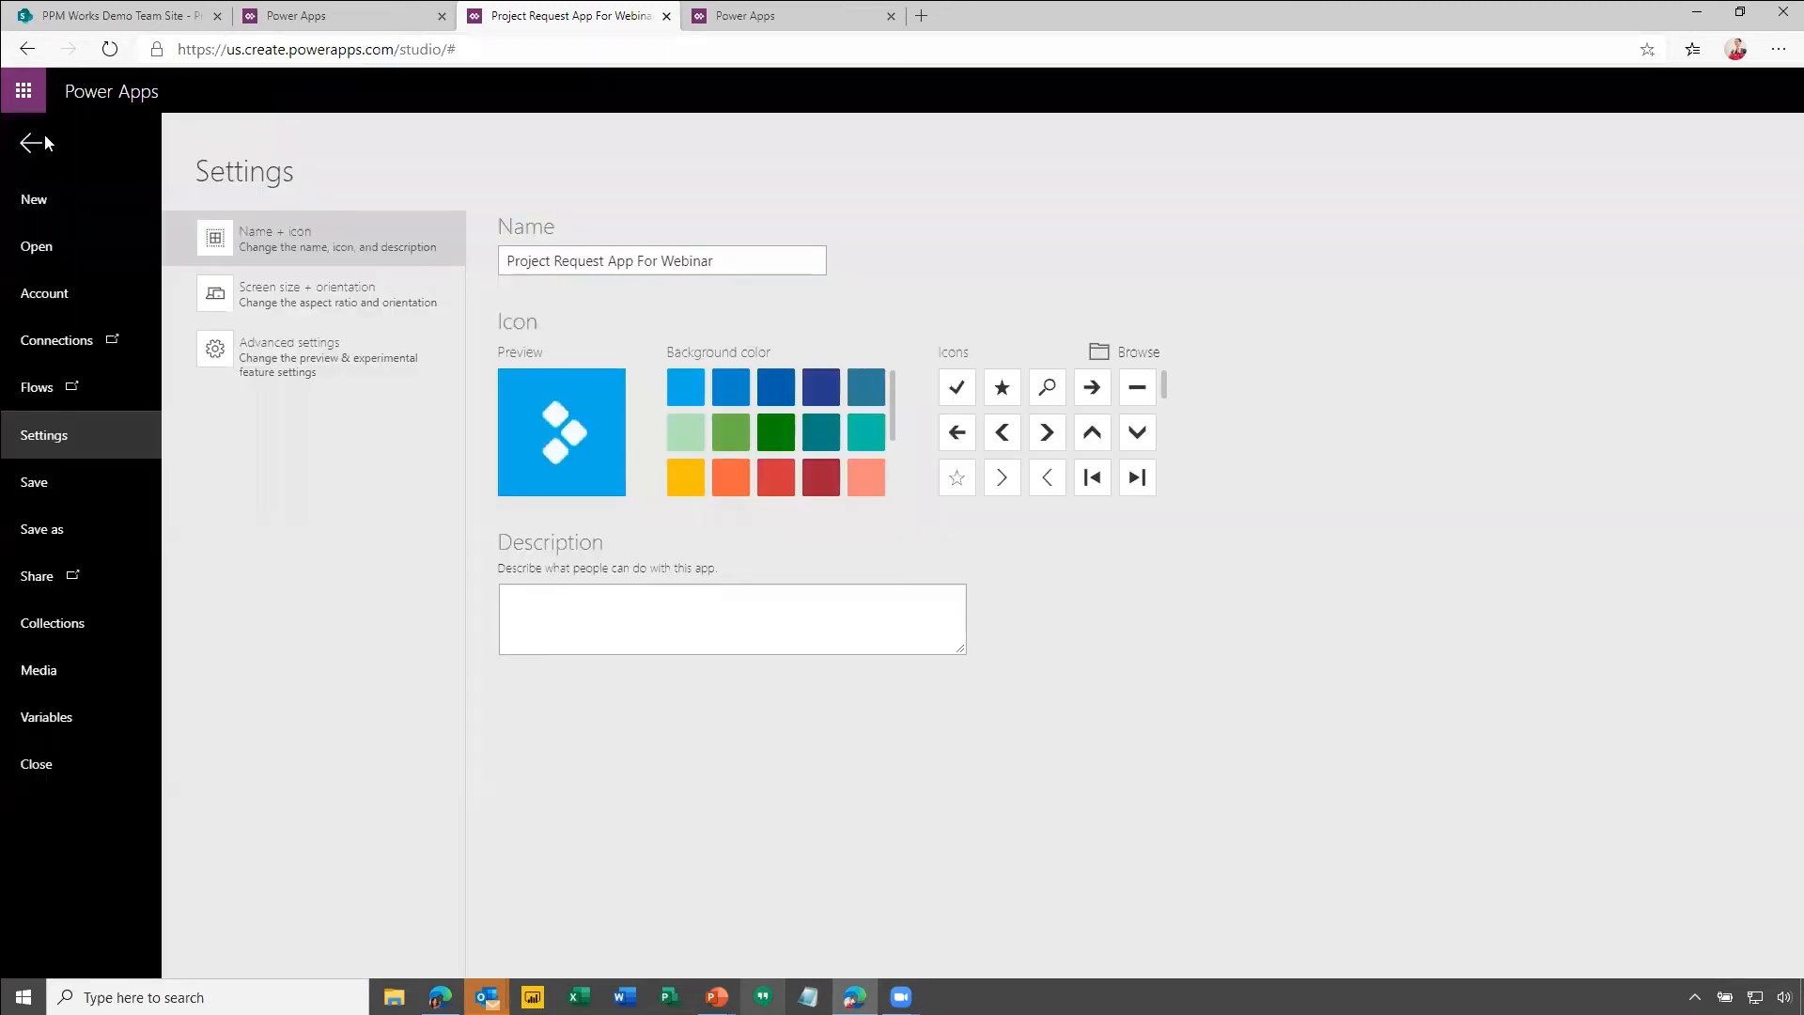
click(67, 494)
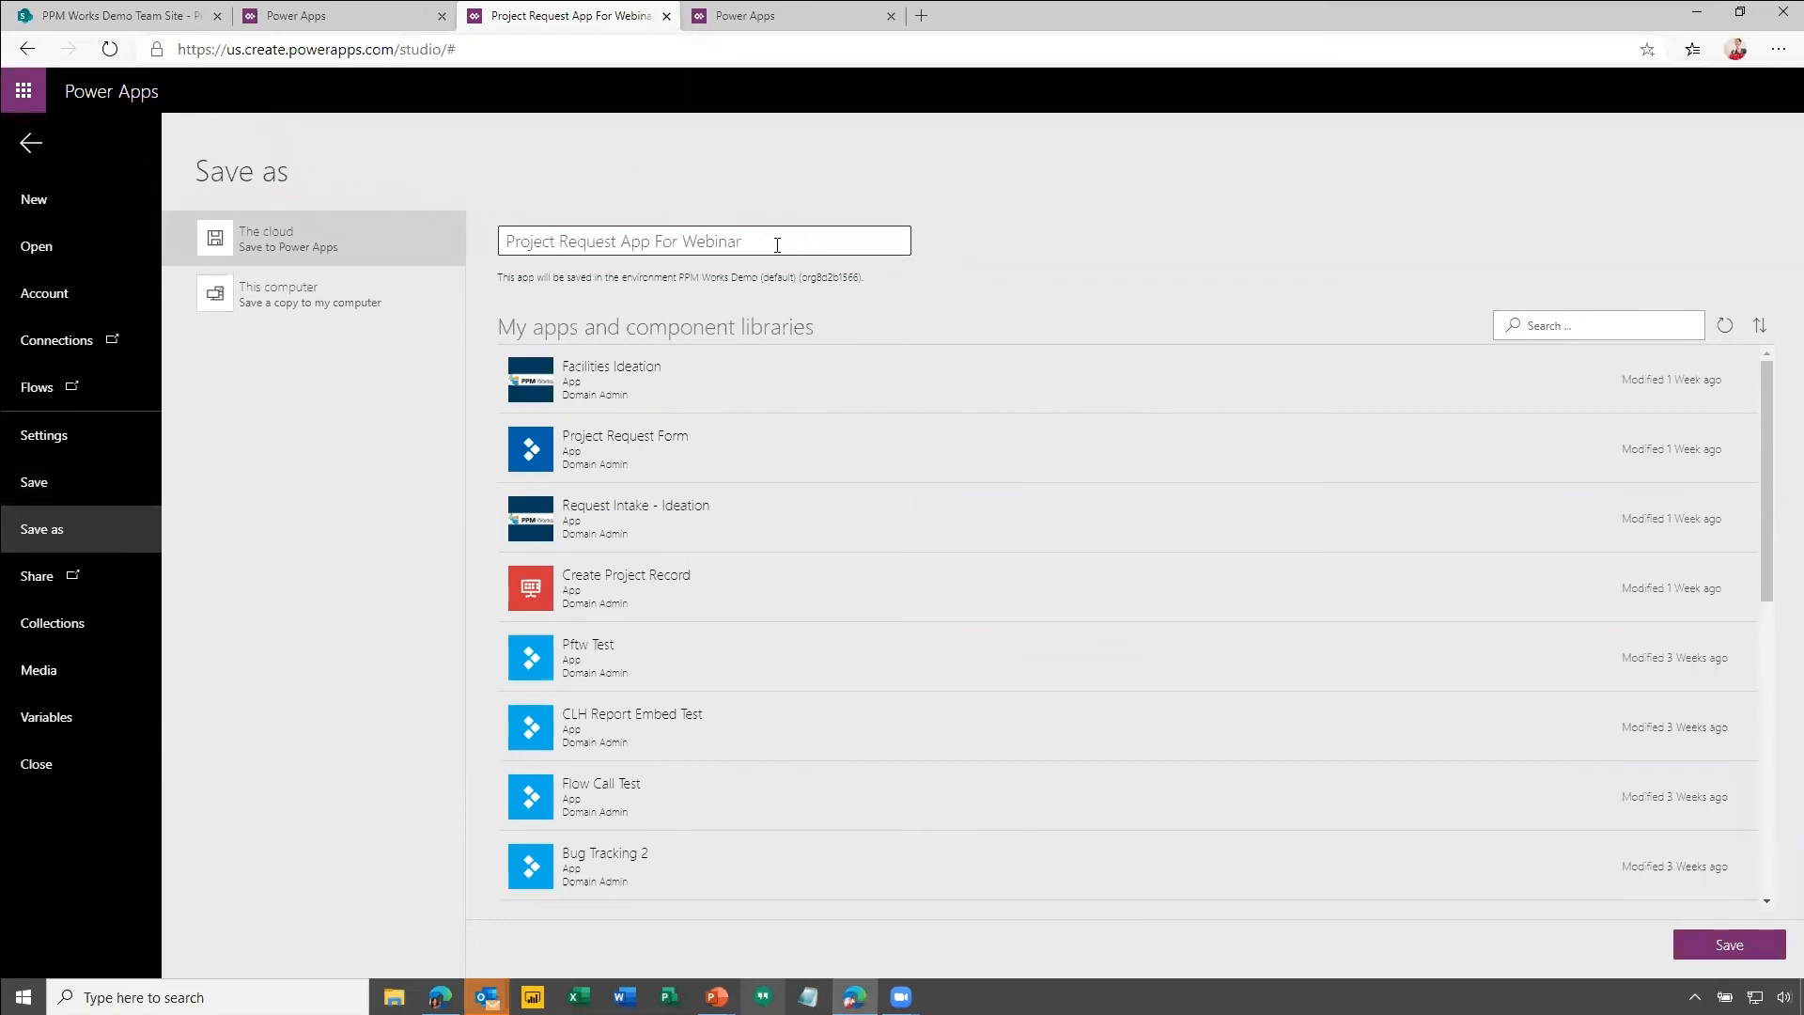
click(1725, 947)
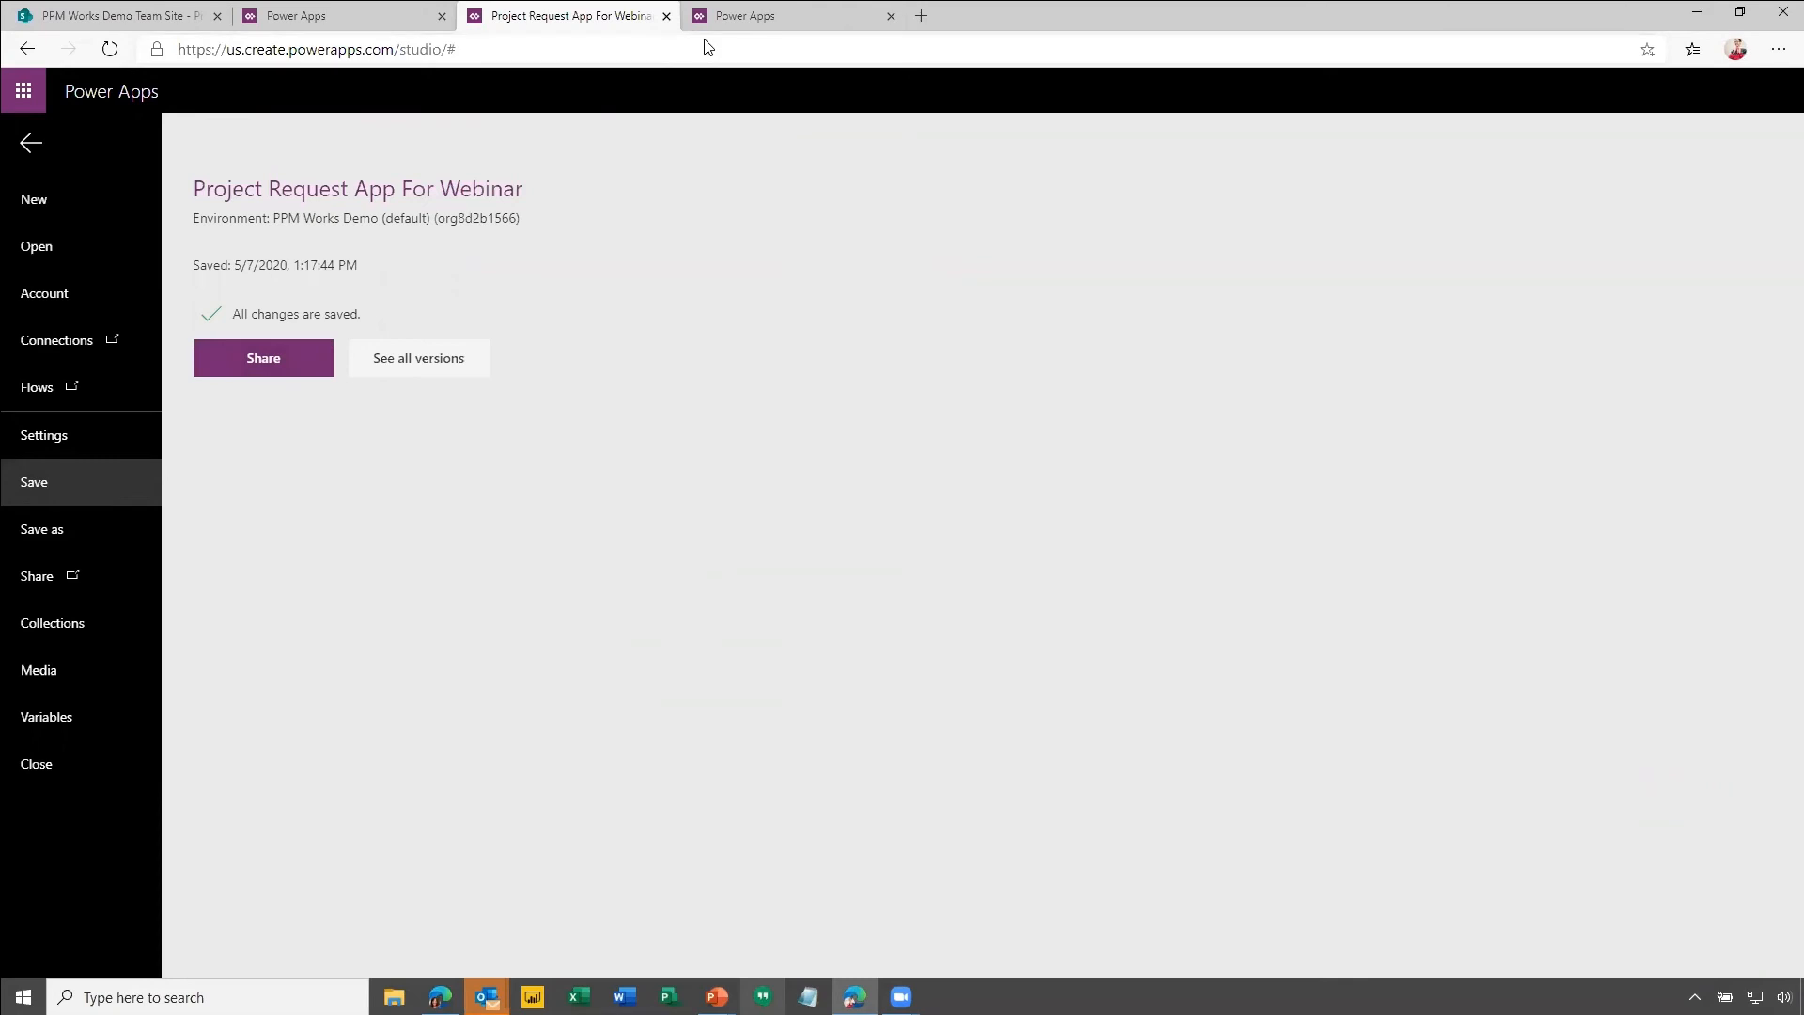
Refresh the Power Apps home page and launch Project Request App For Webinar, signing in with the already signed-in account.
click(742, 16)
click(110, 52)
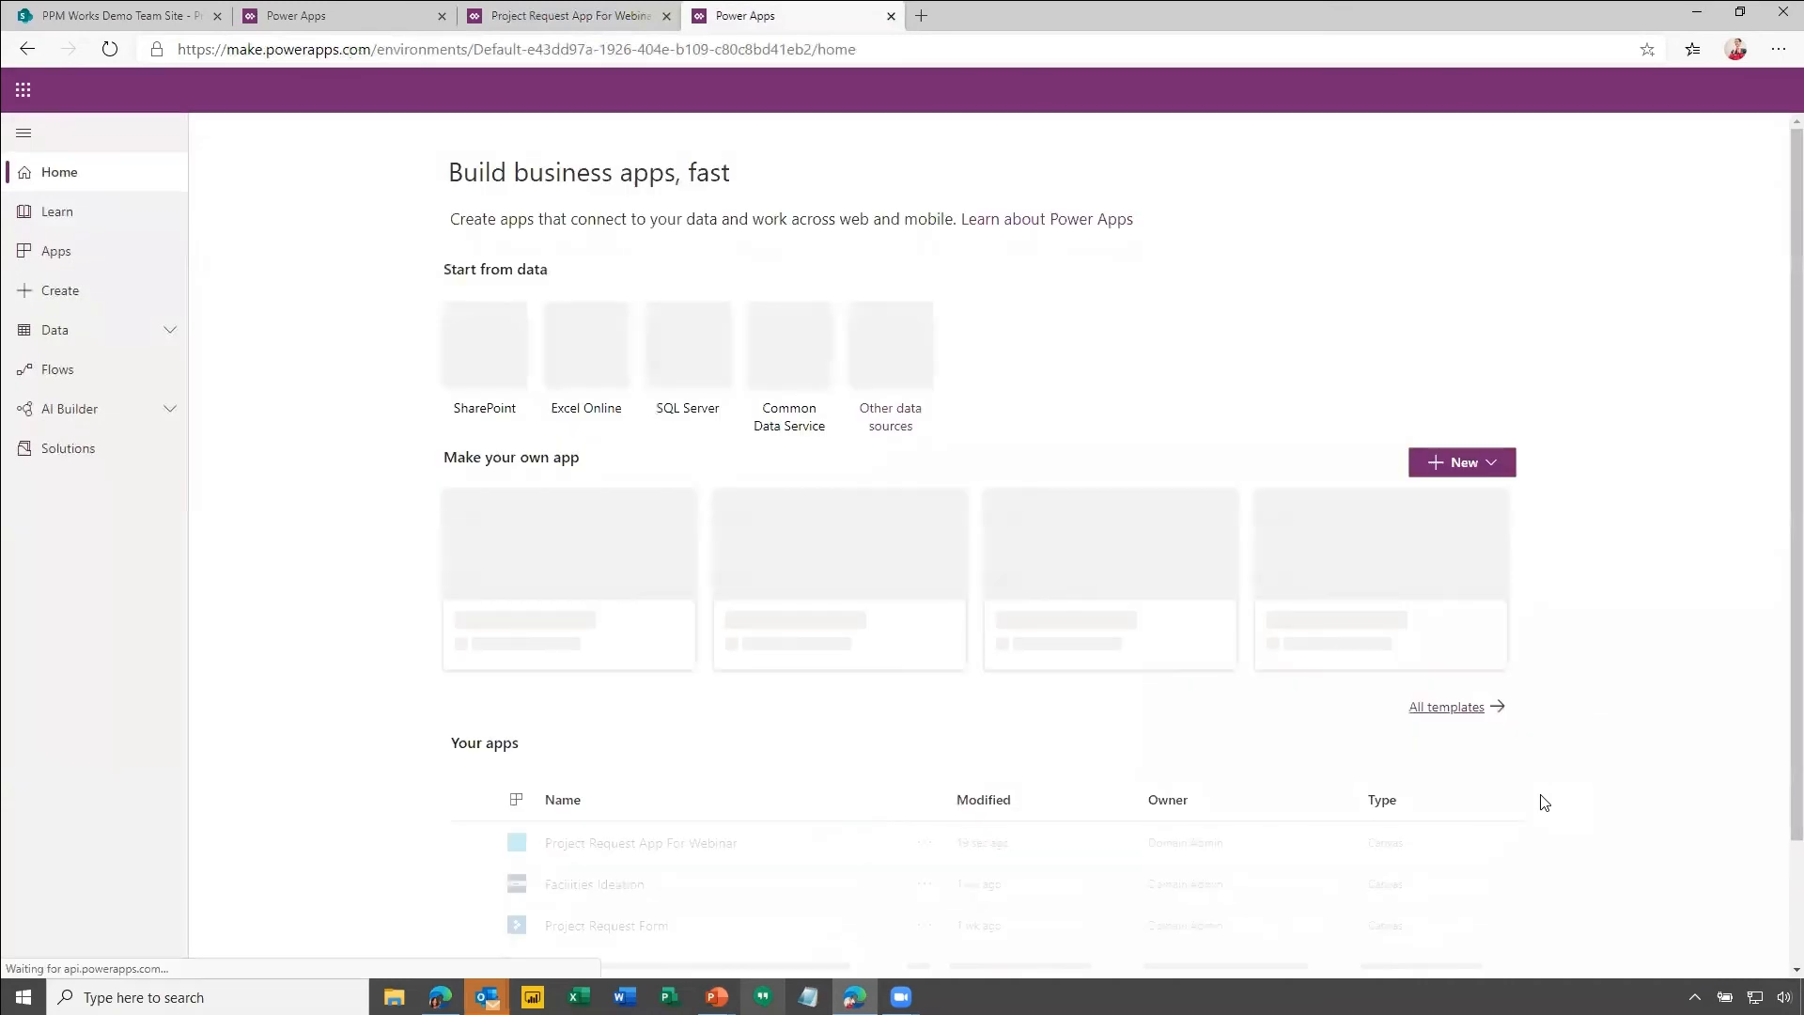
scroll(1546, 793, down, 2)
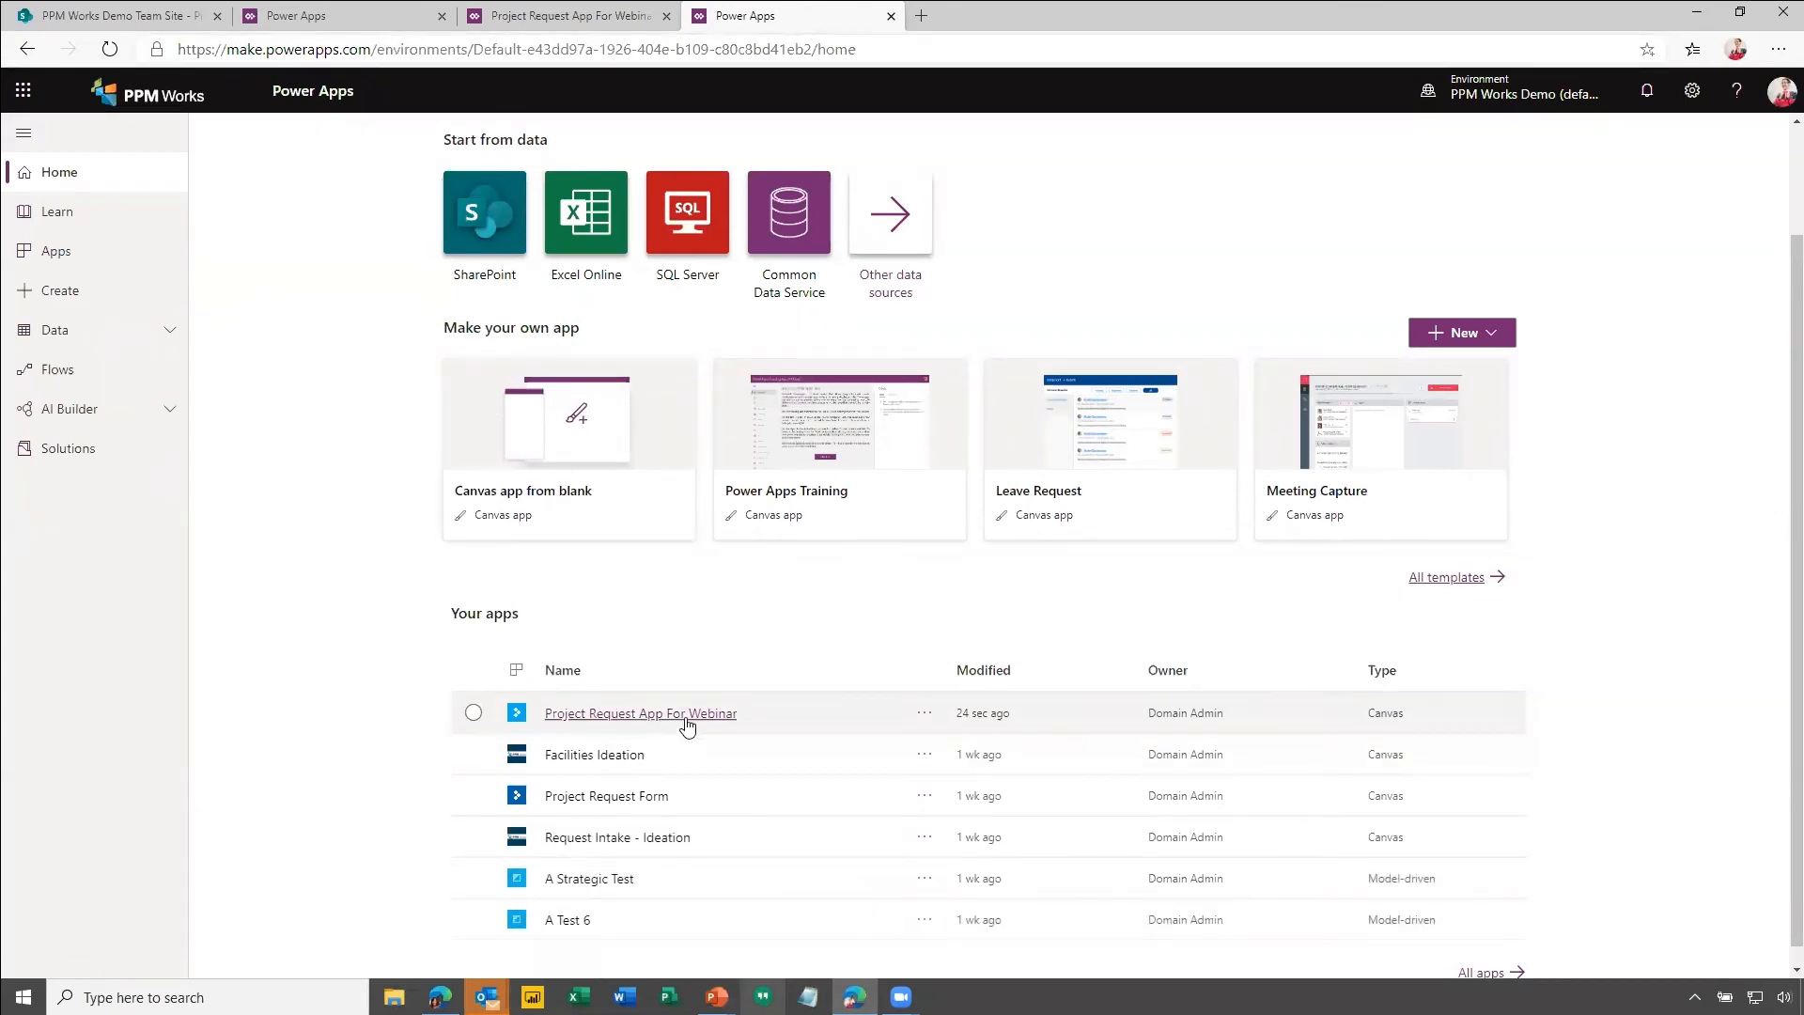
click(675, 714)
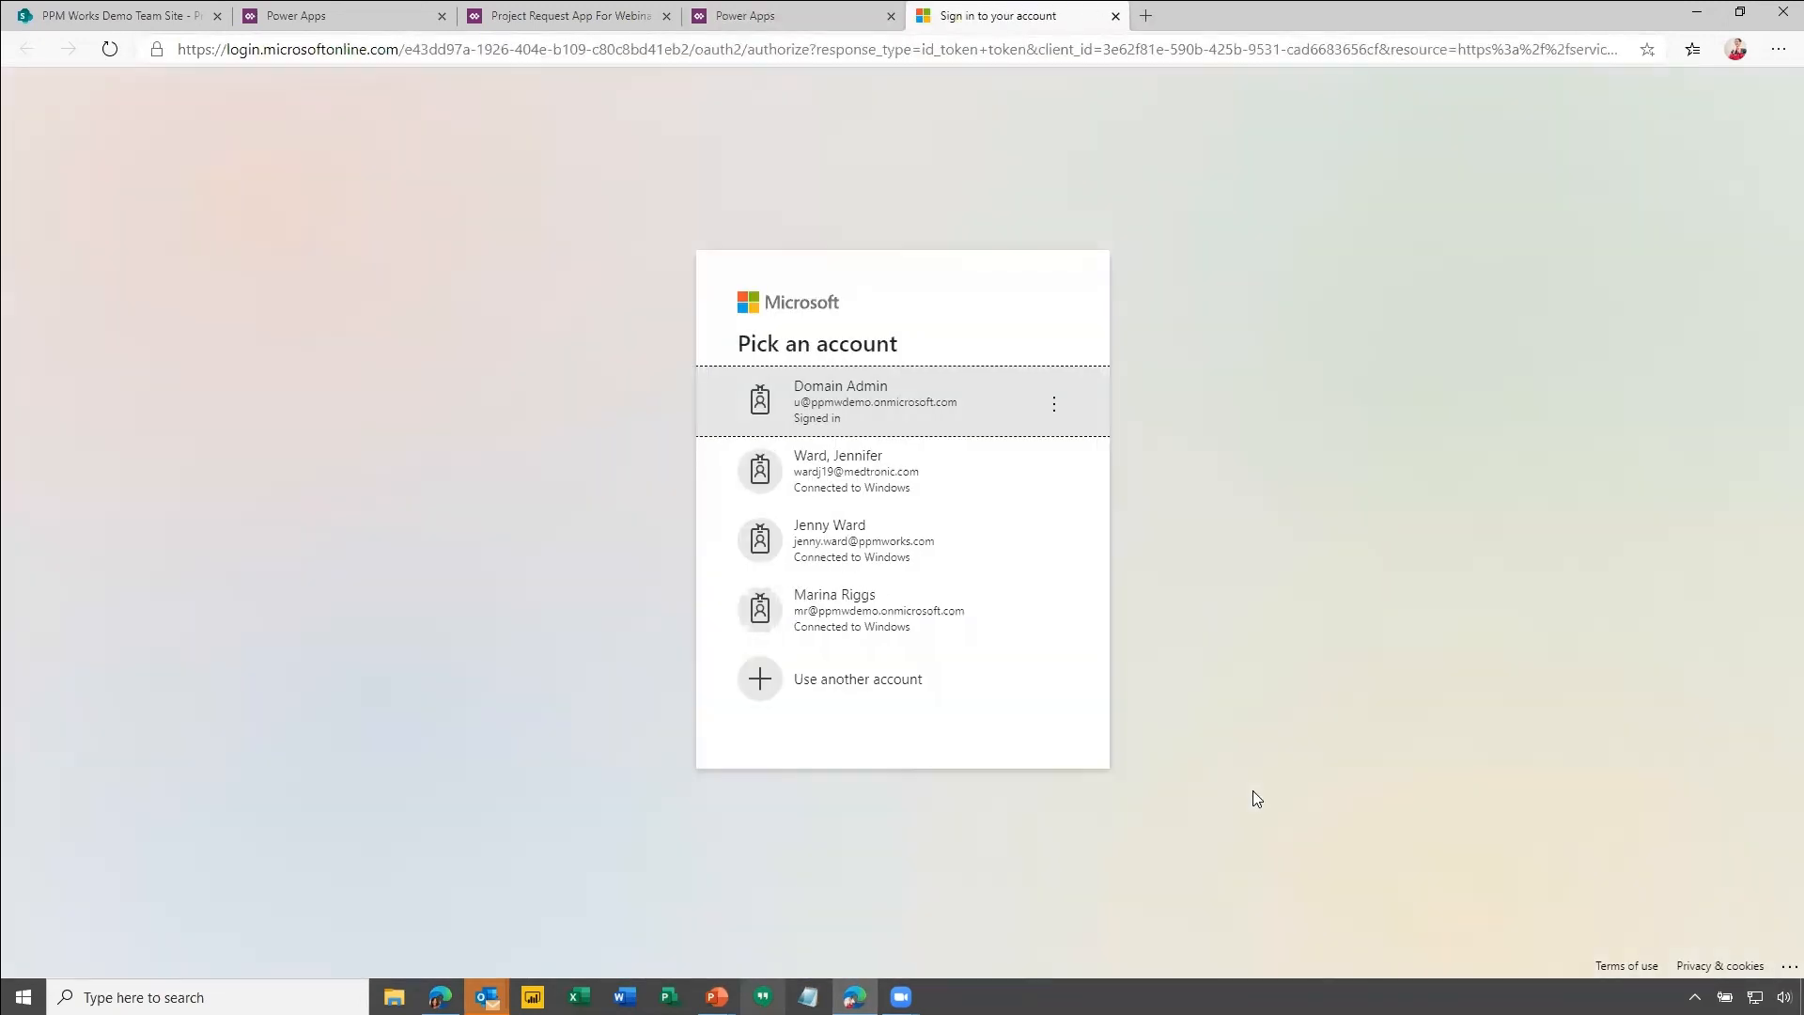
click(761, 402)
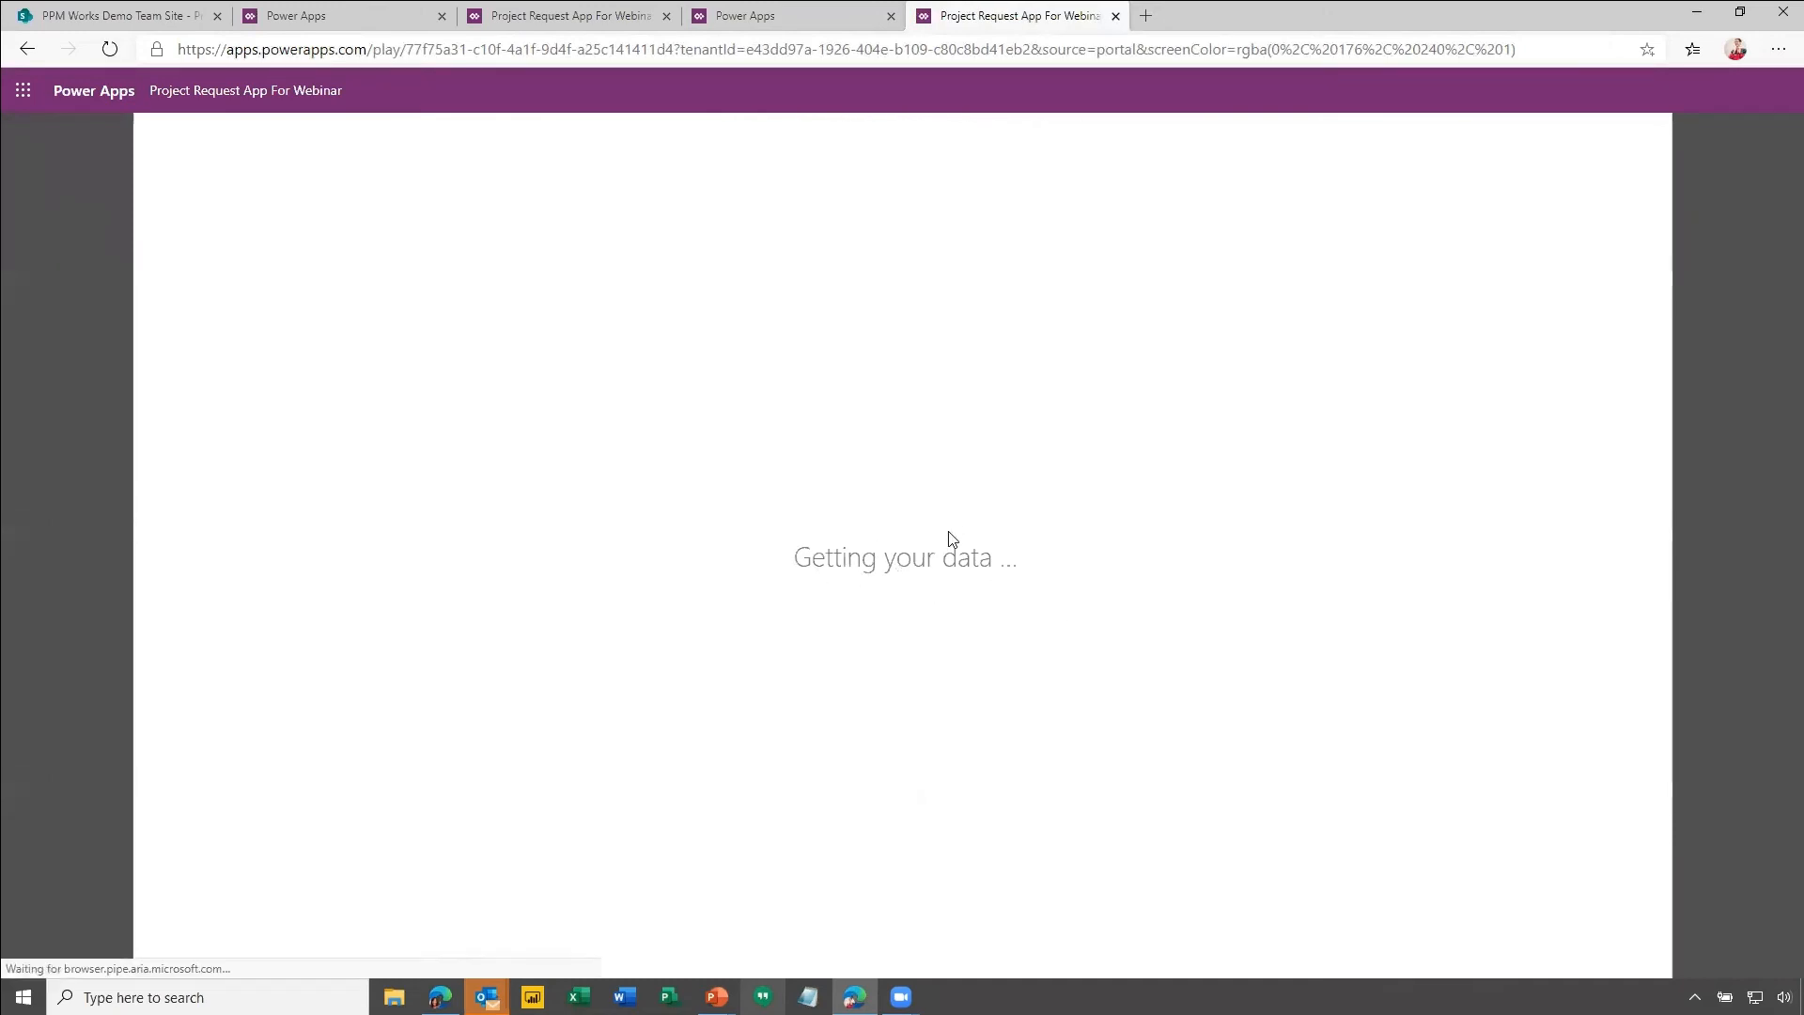
Share Project Request App For Webinar with a colleague as co-owner, keeping the email invitation to new users enabled.
click(714, 16)
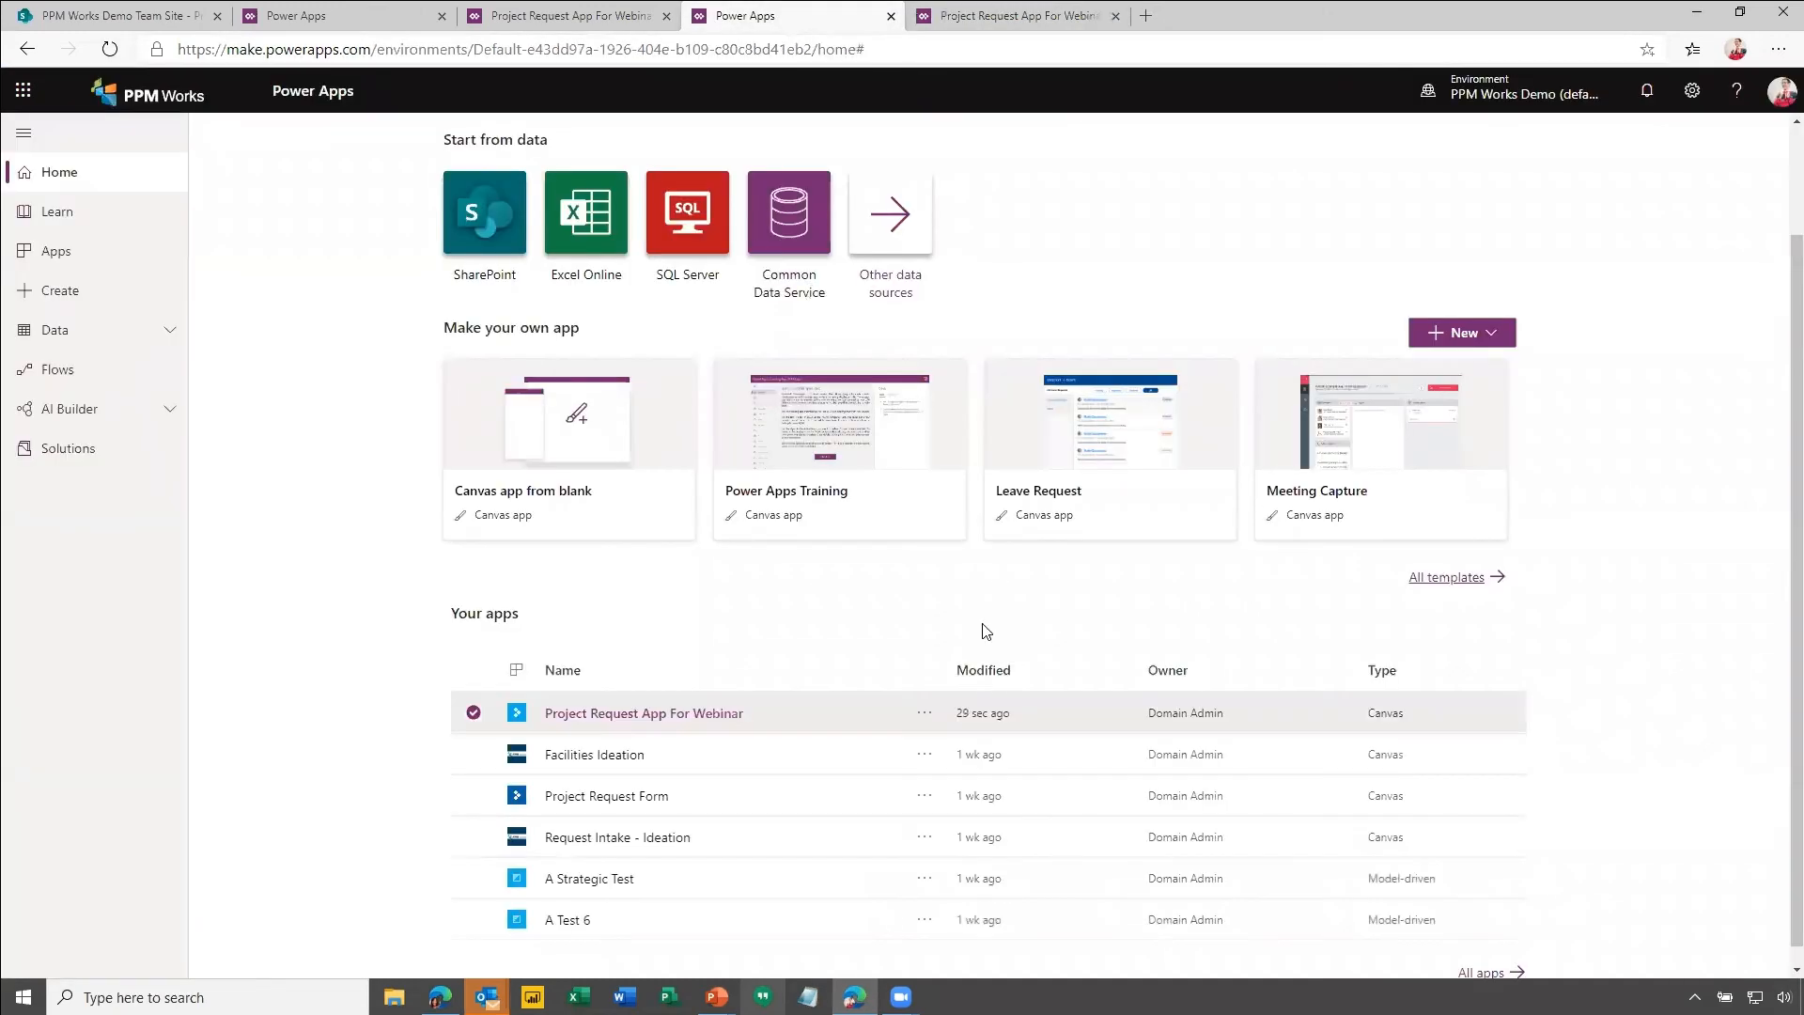
click(925, 716)
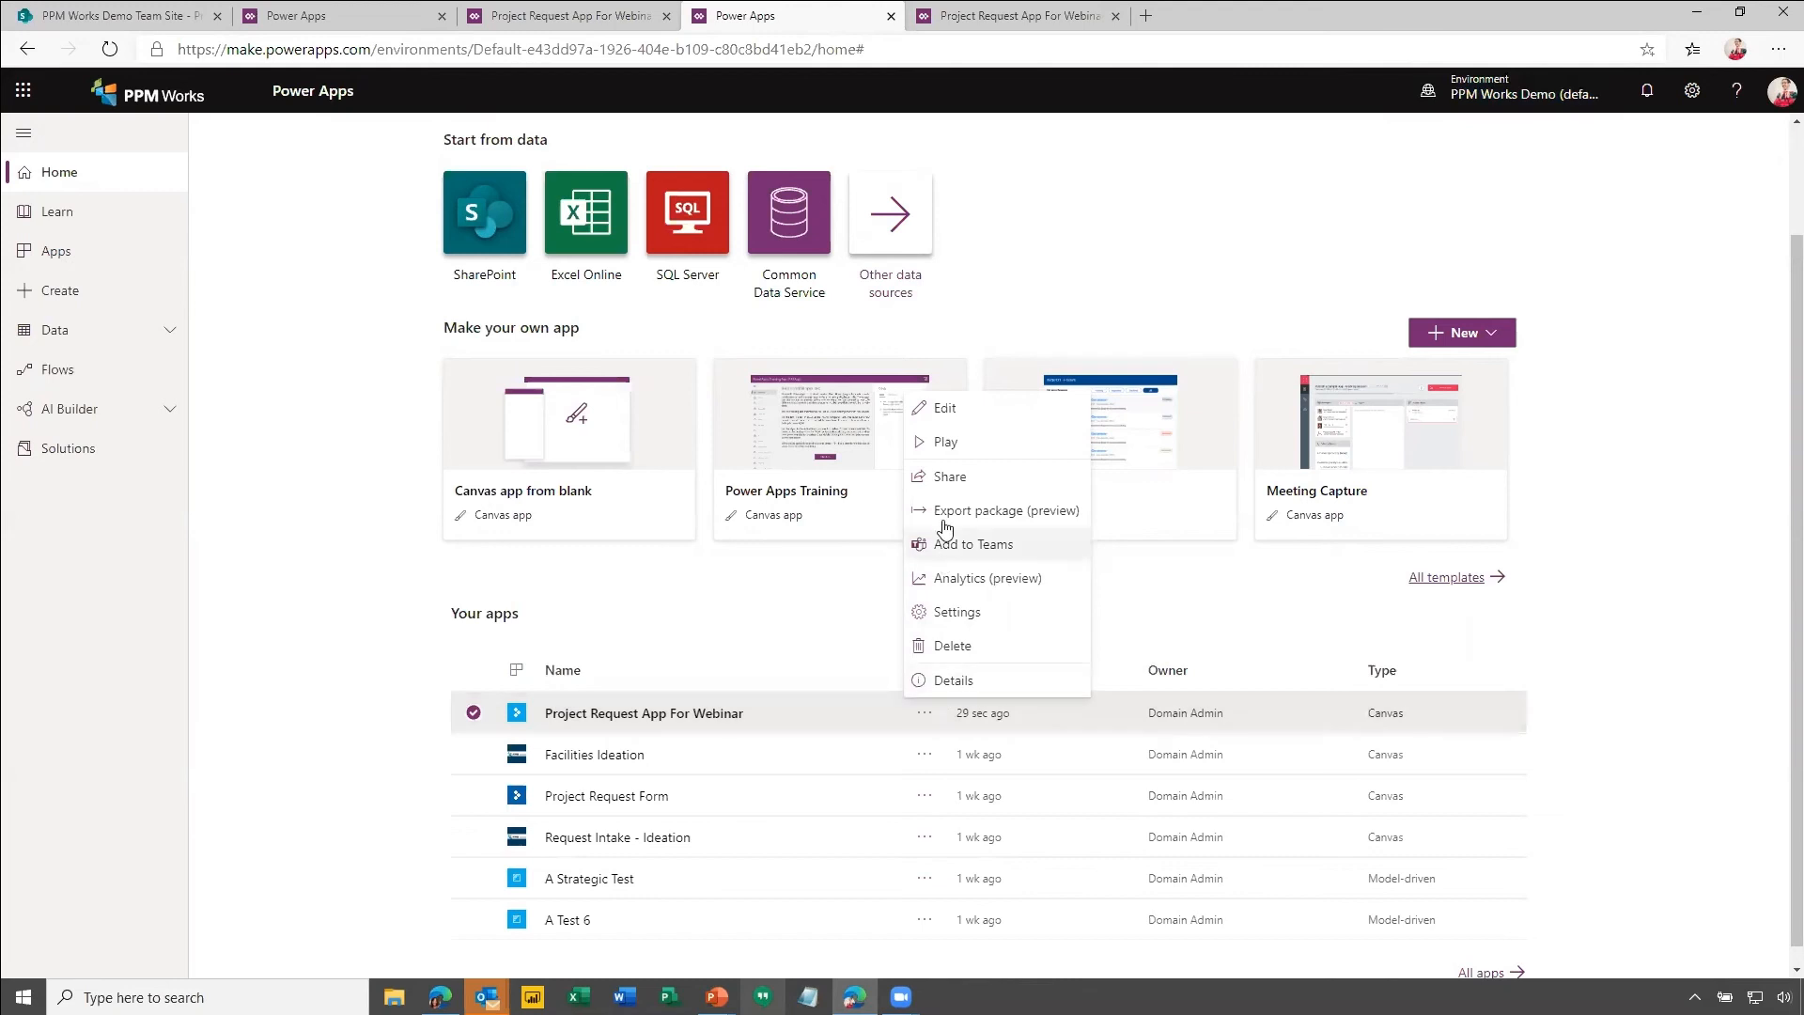
click(949, 476)
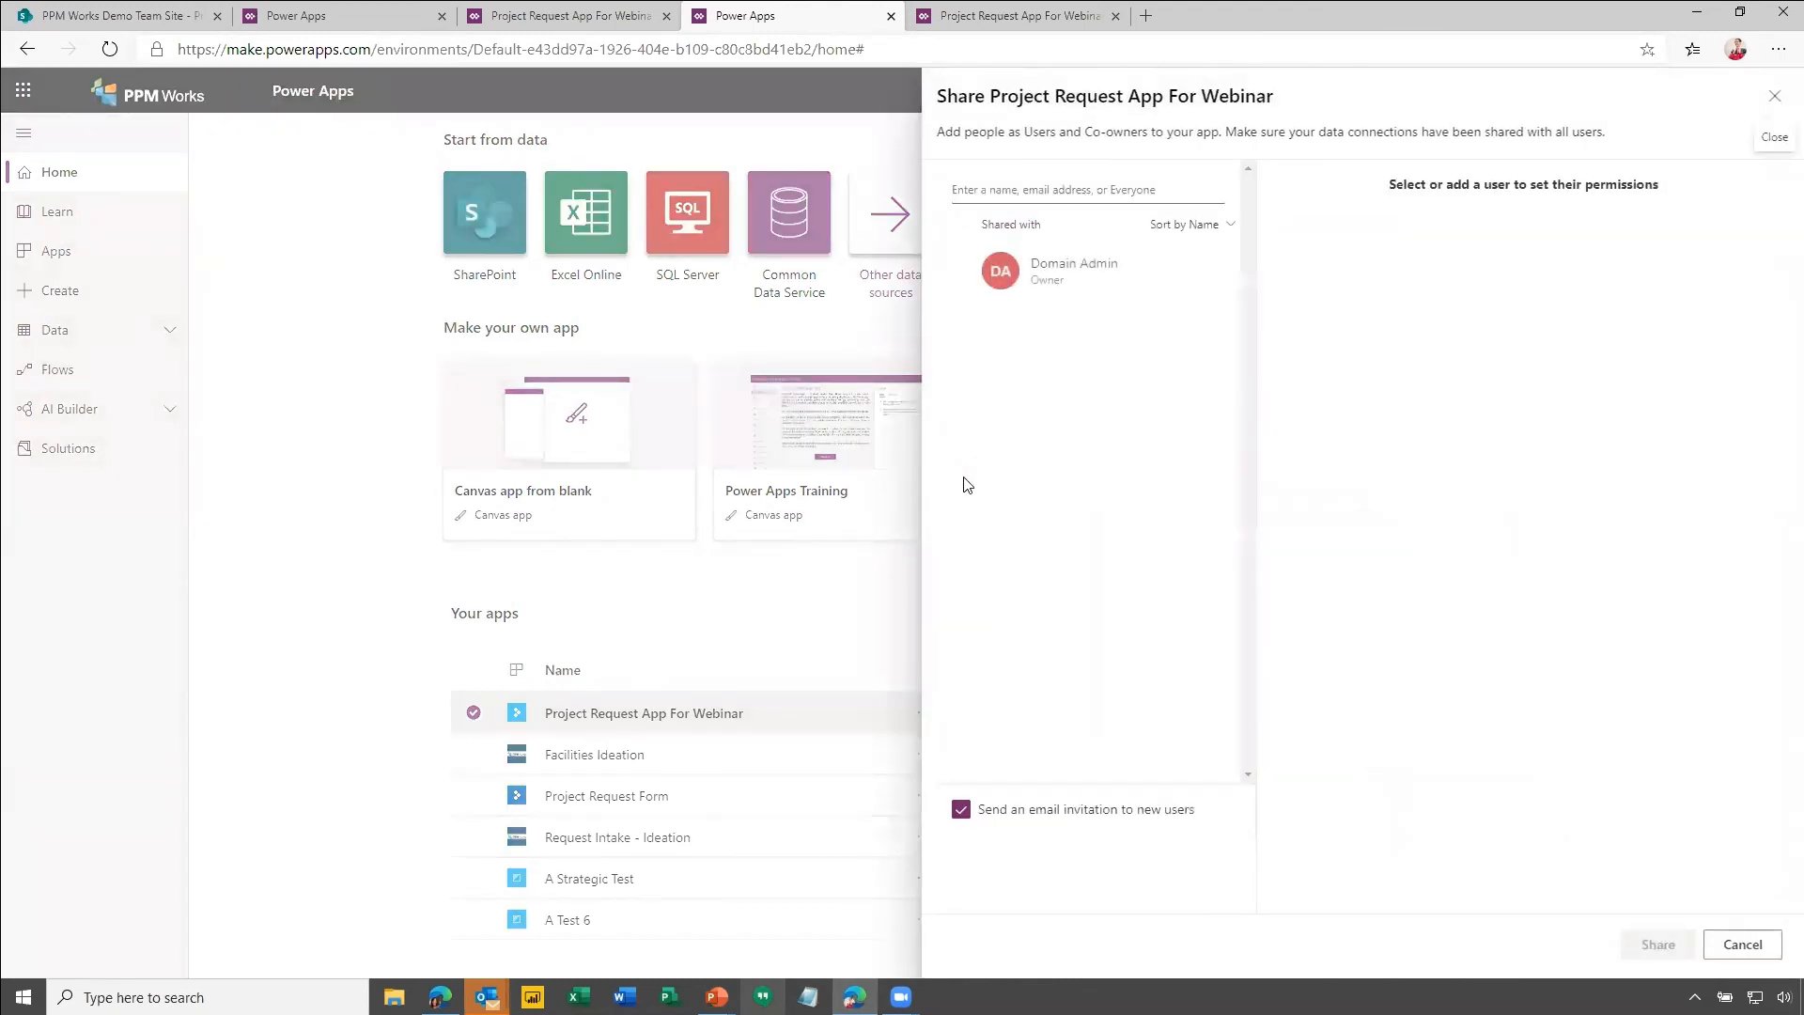
click(1040, 192)
text(marina)
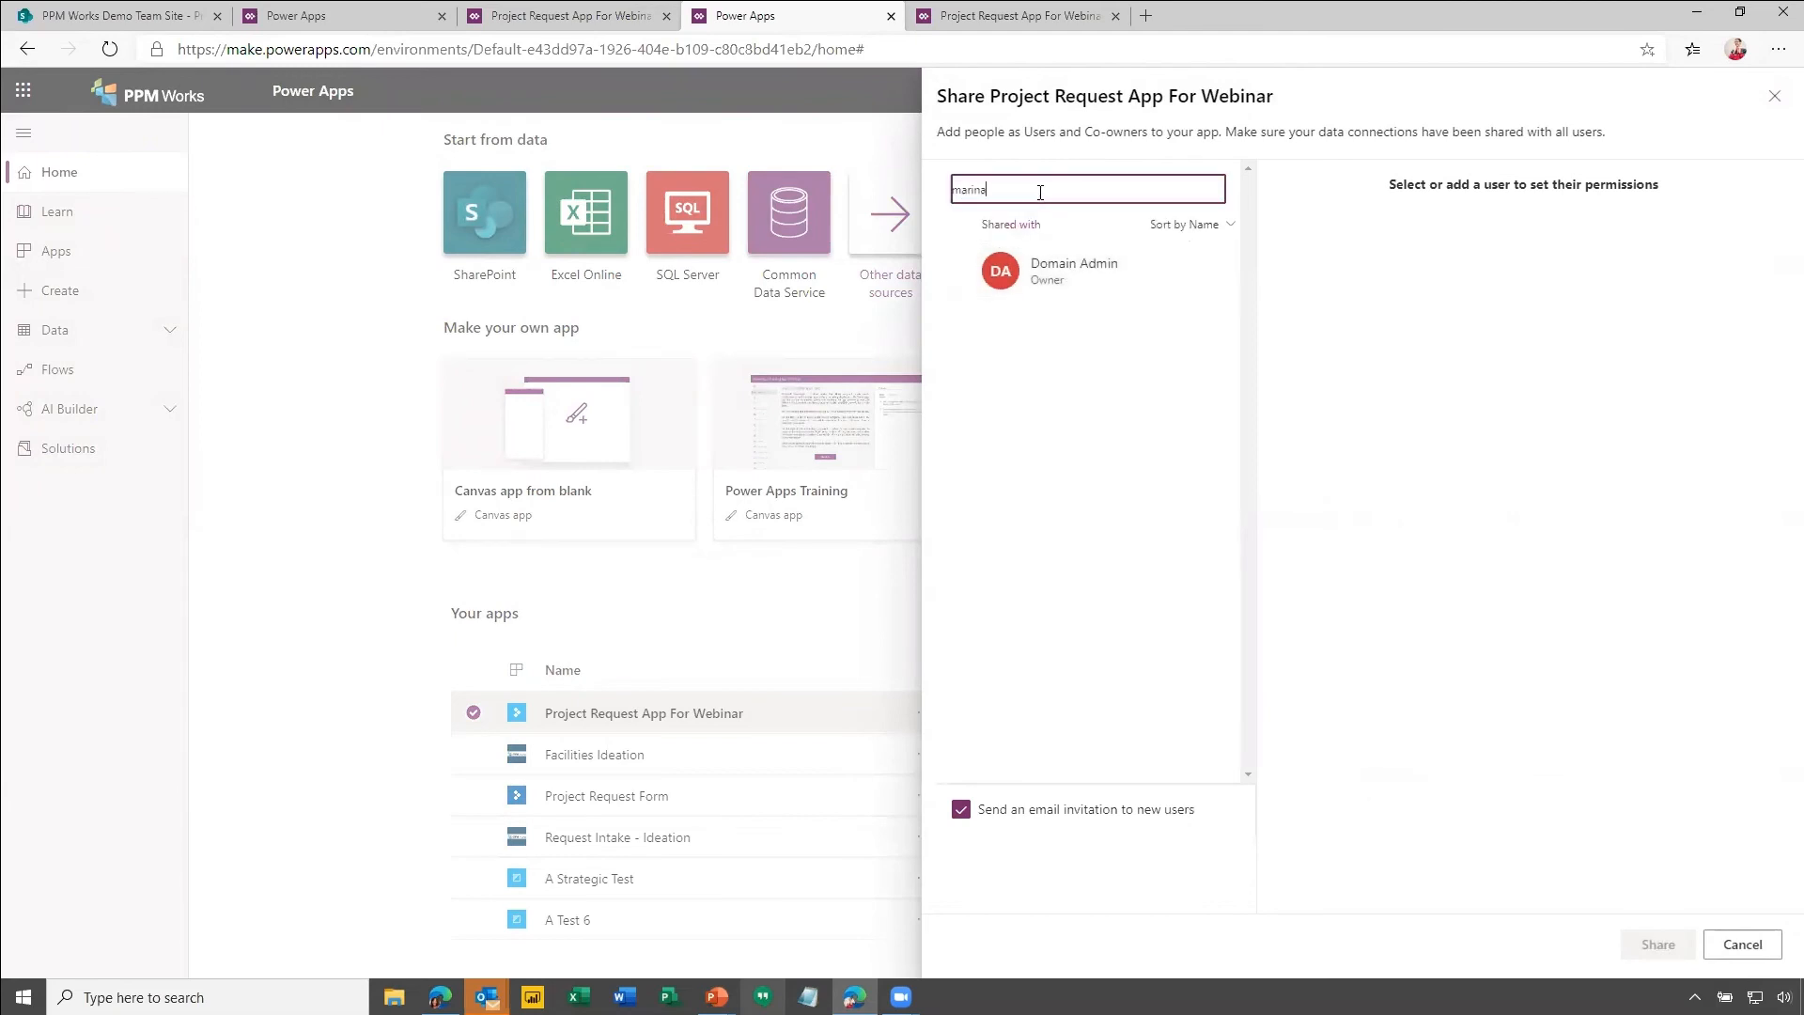
click(1056, 222)
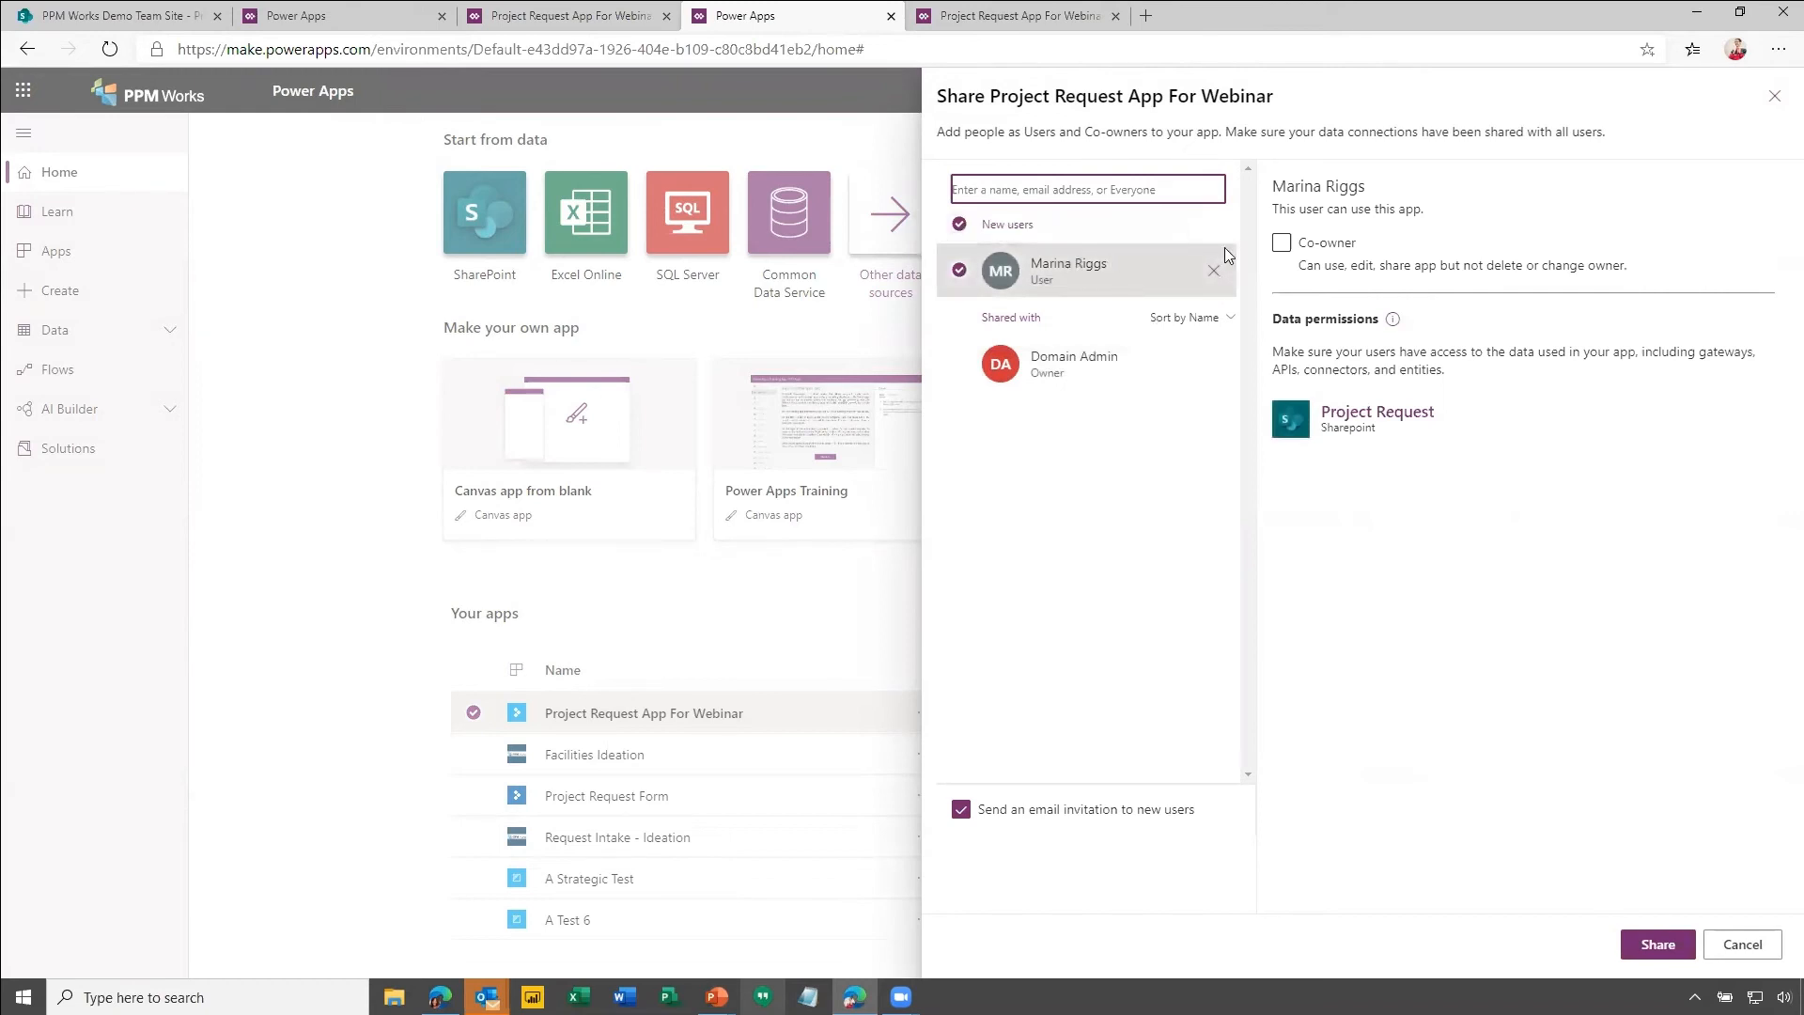
click(1281, 242)
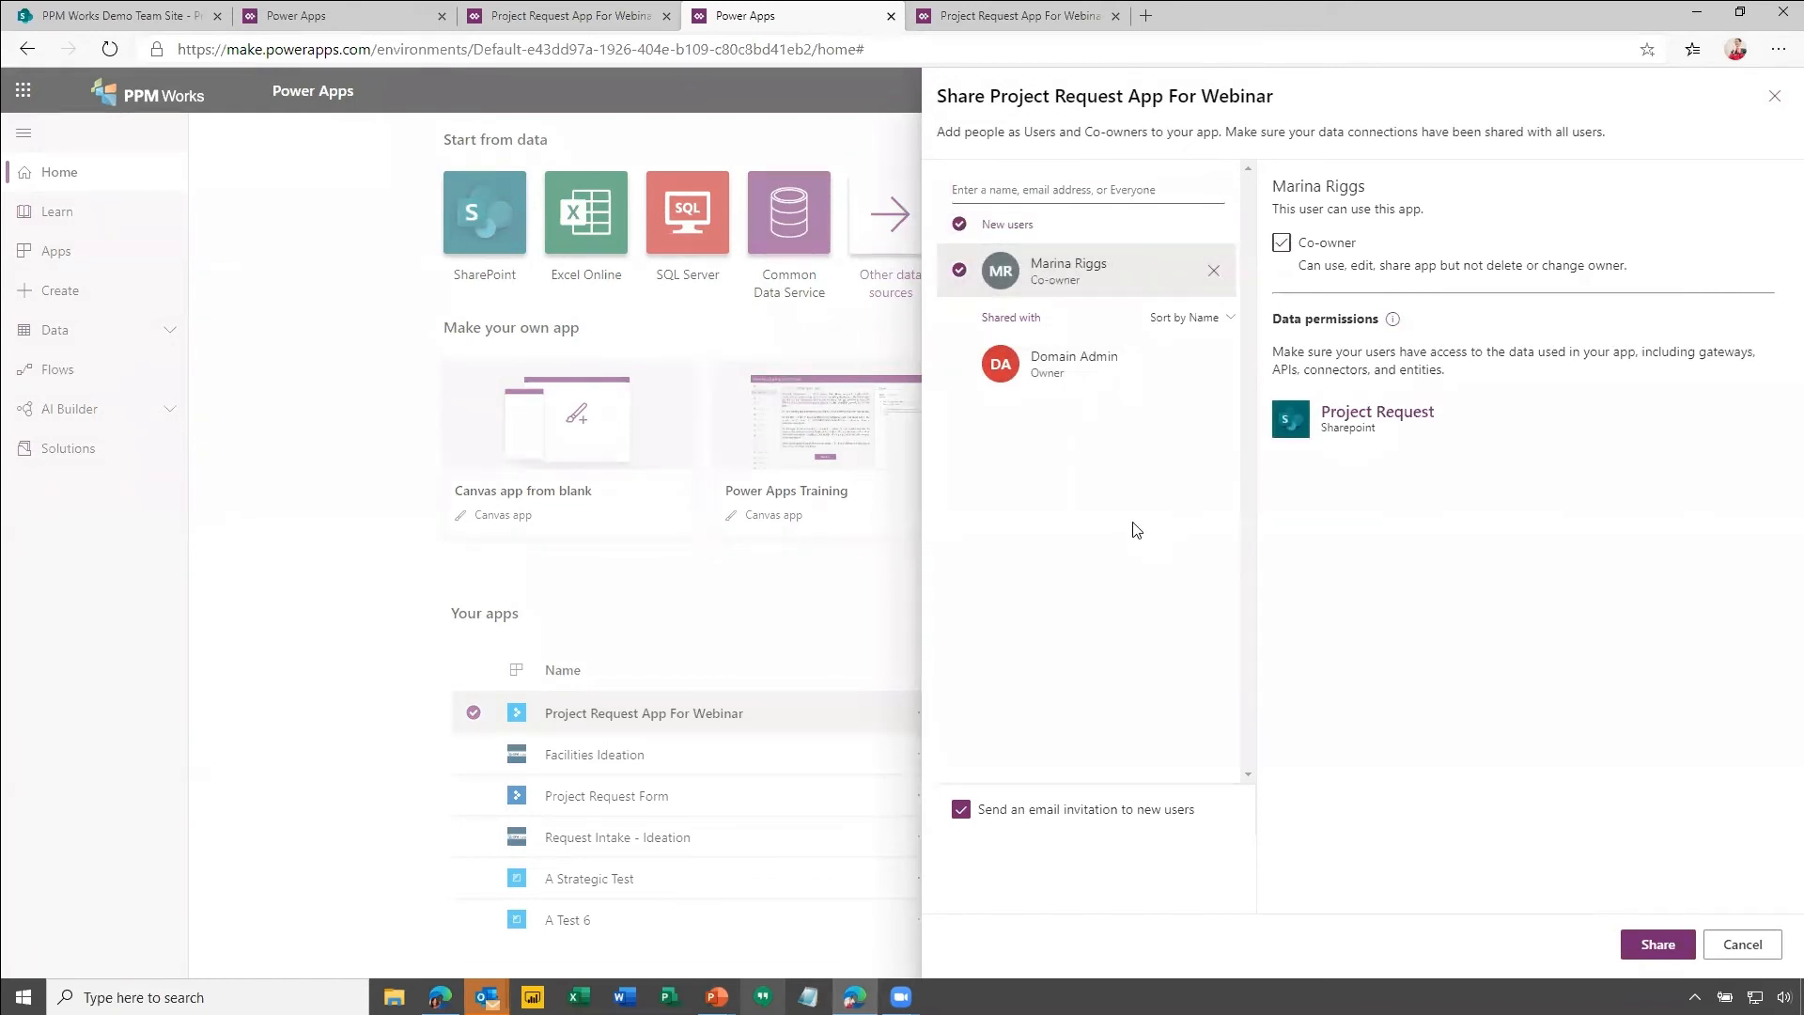
click(1658, 944)
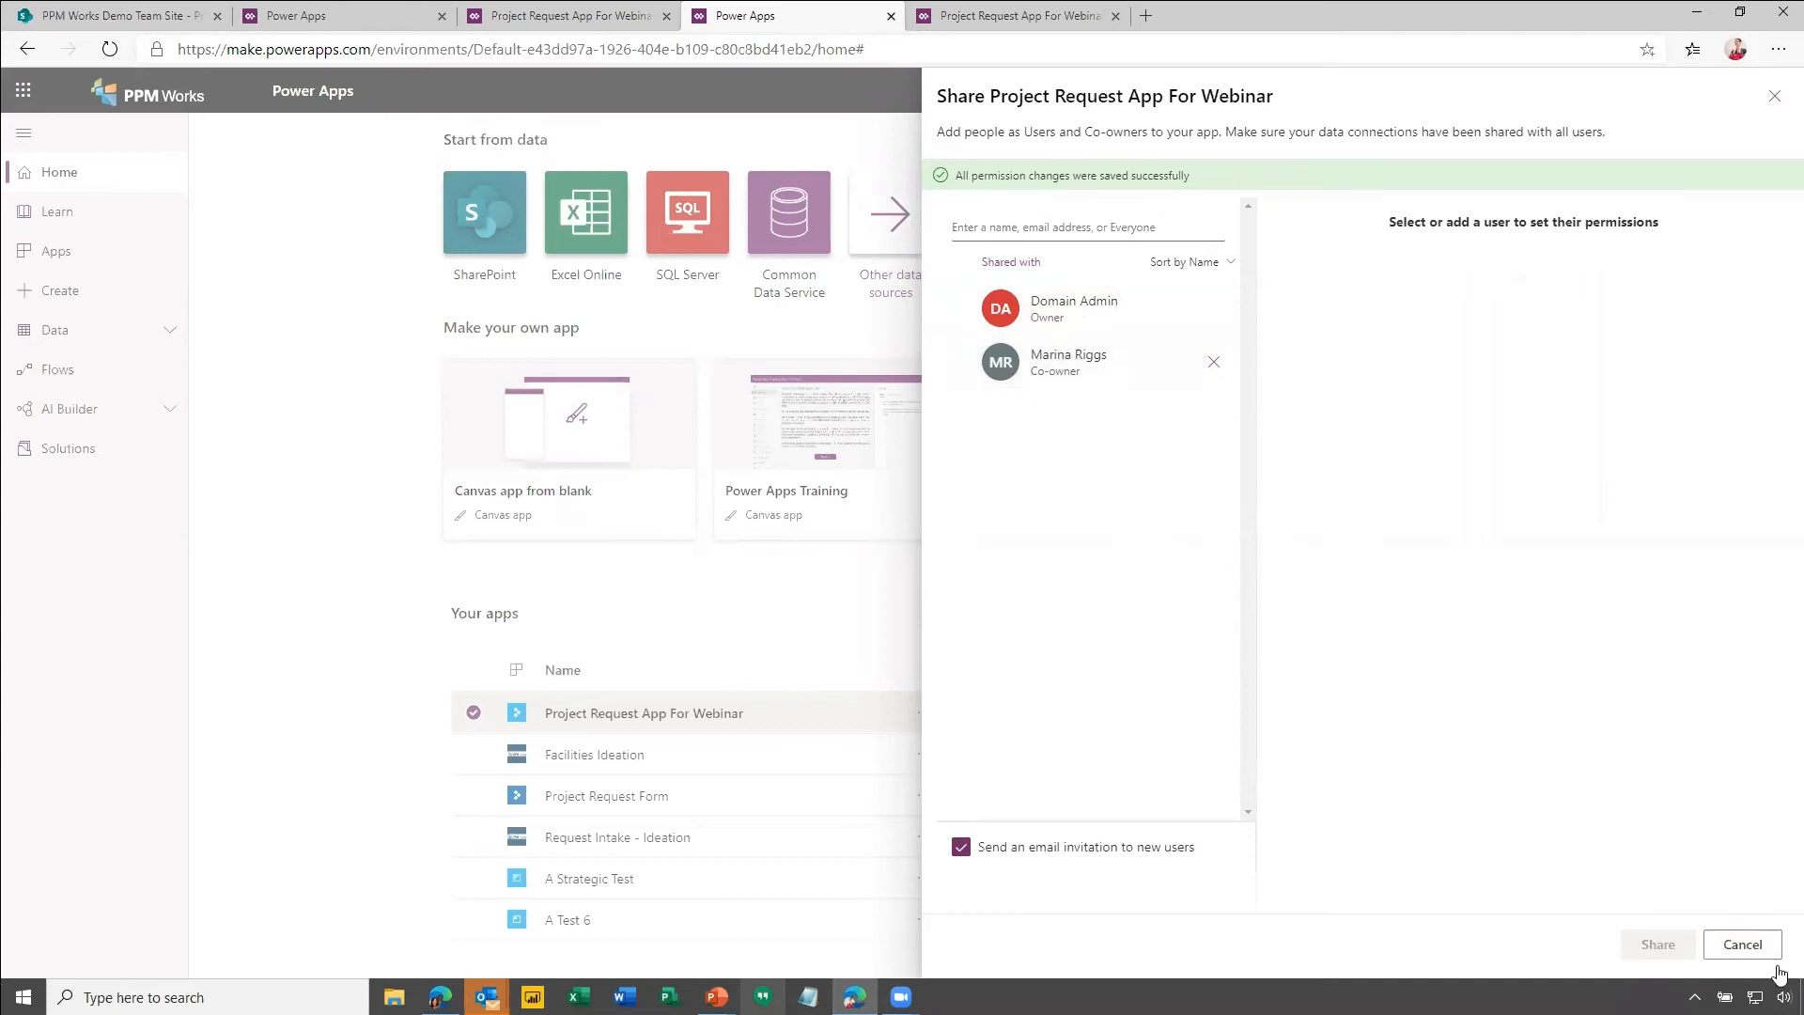
click(1753, 953)
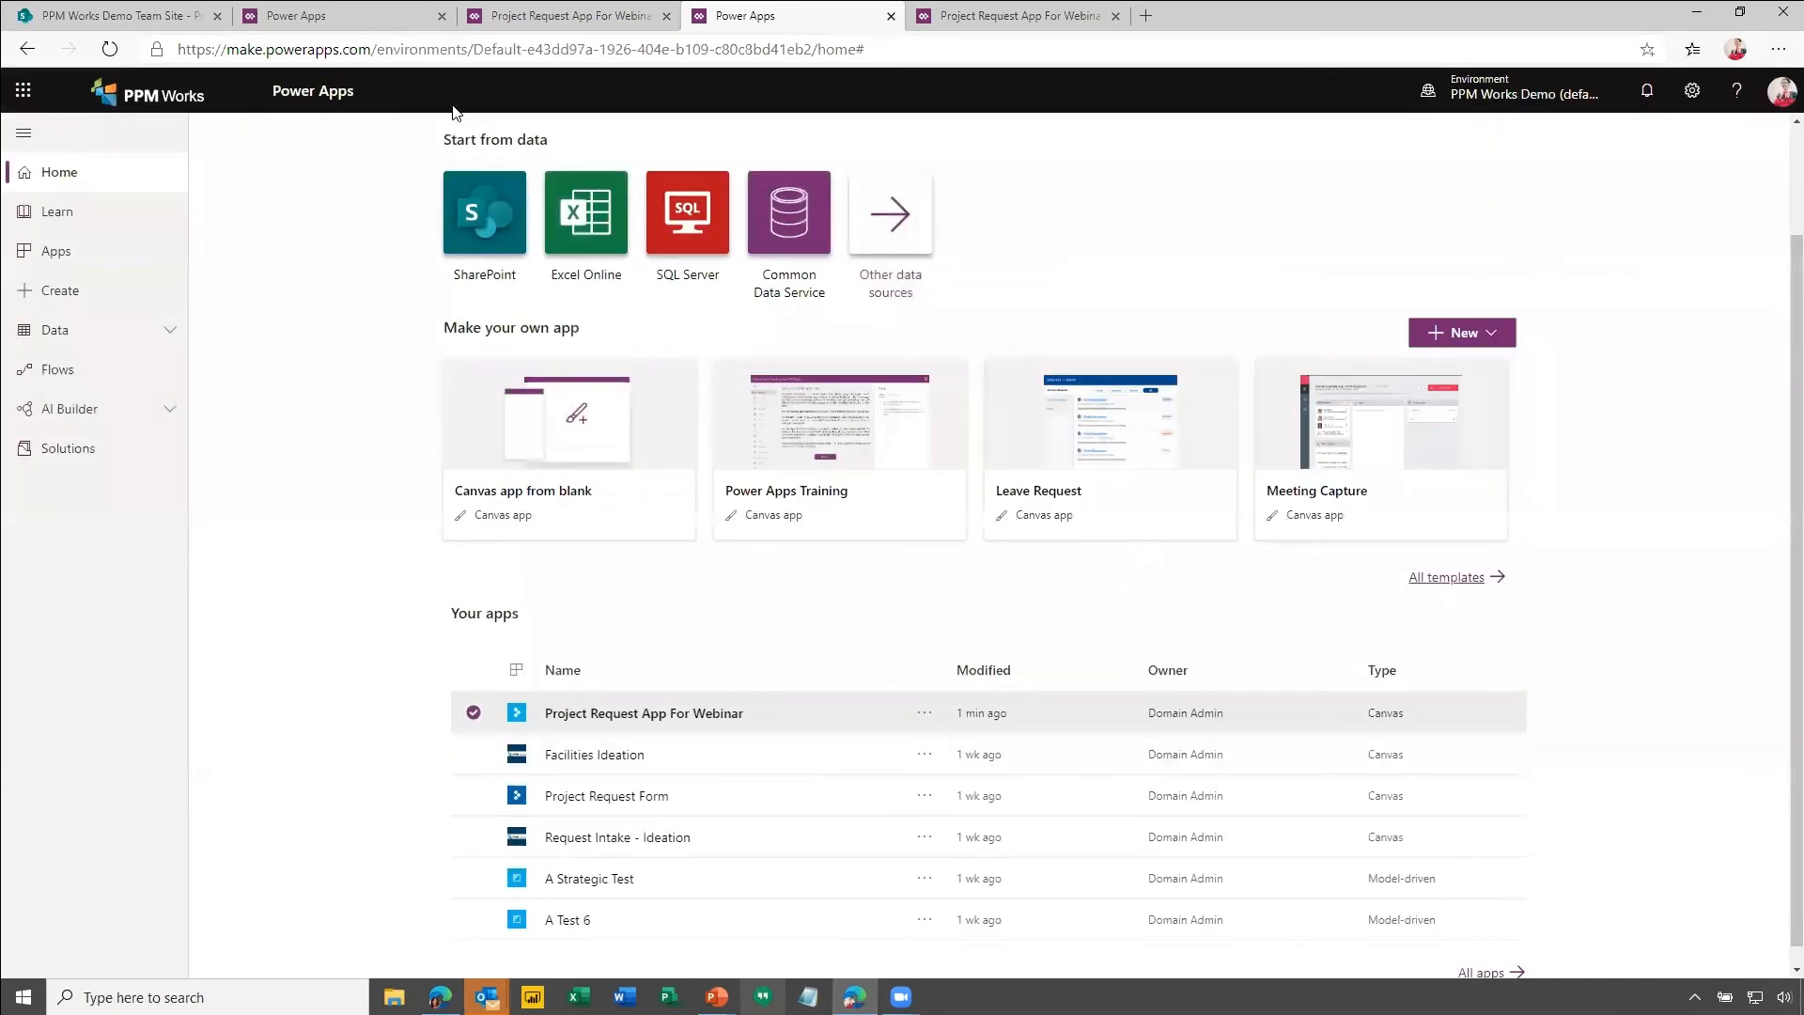
Review the SharePoint Project Request list, the app creation page, and the studio's data sources, insertable controls and control tree.
click(558, 16)
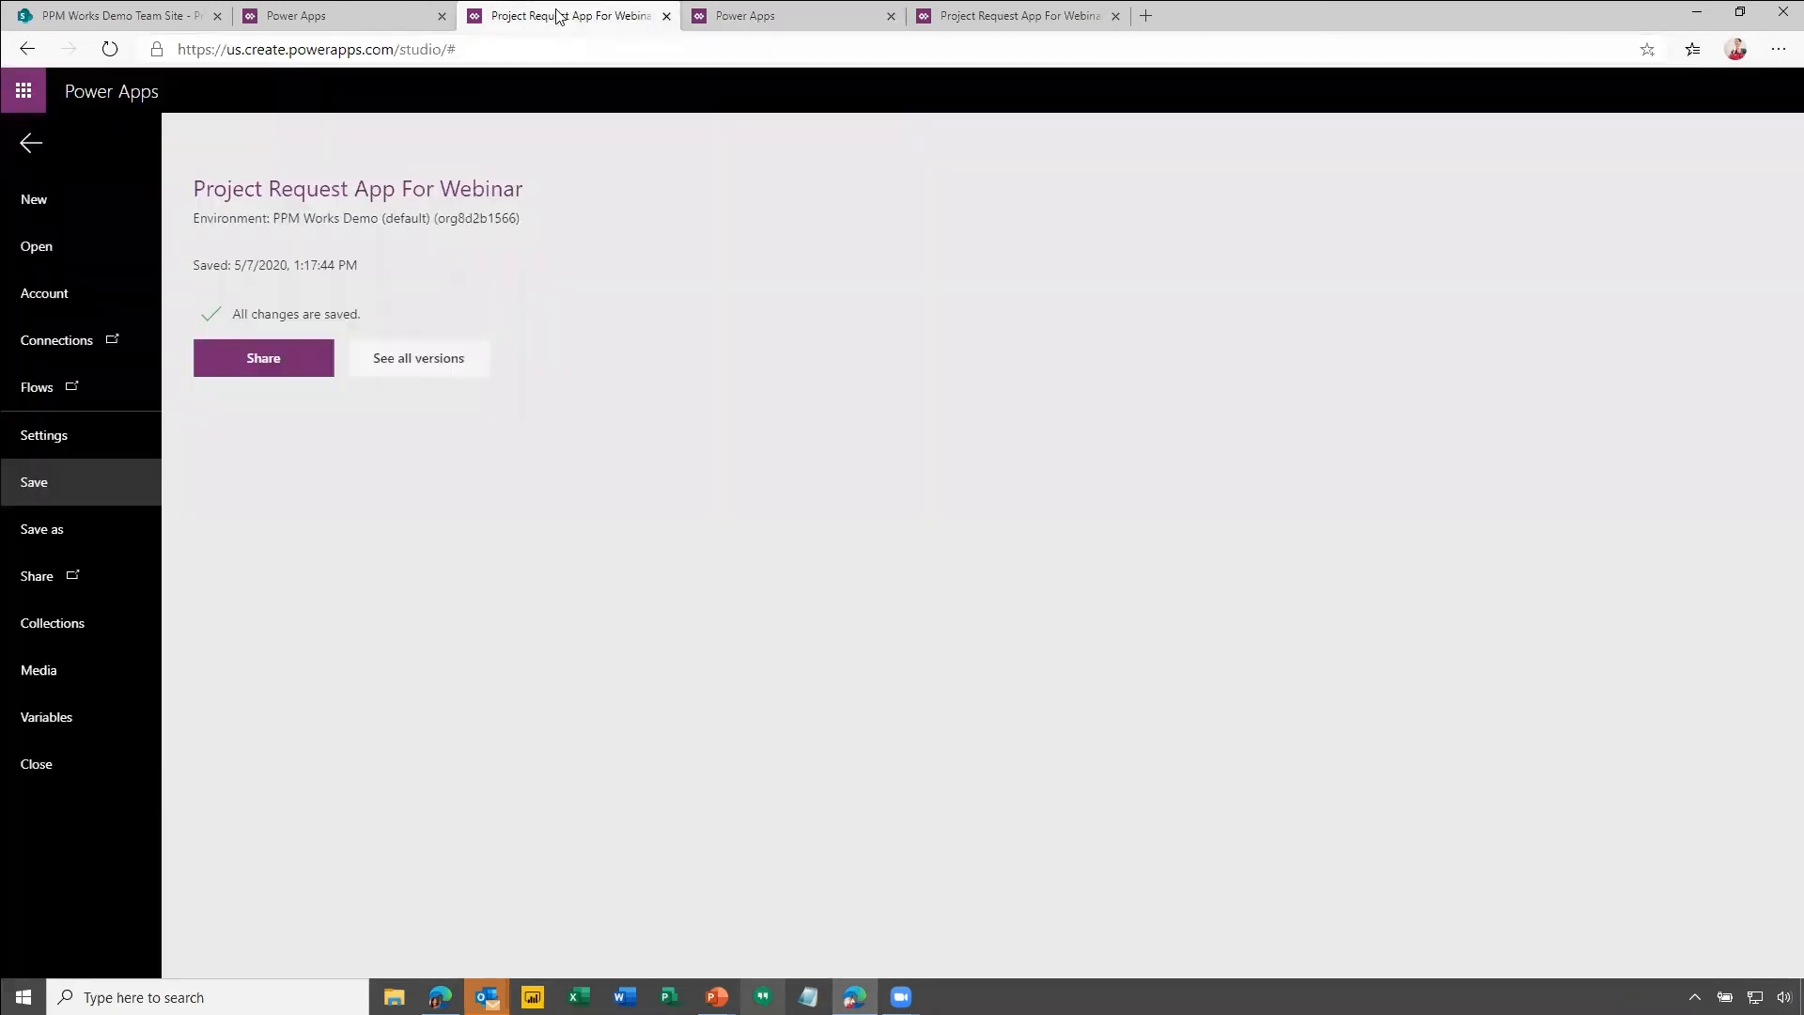
click(363, 21)
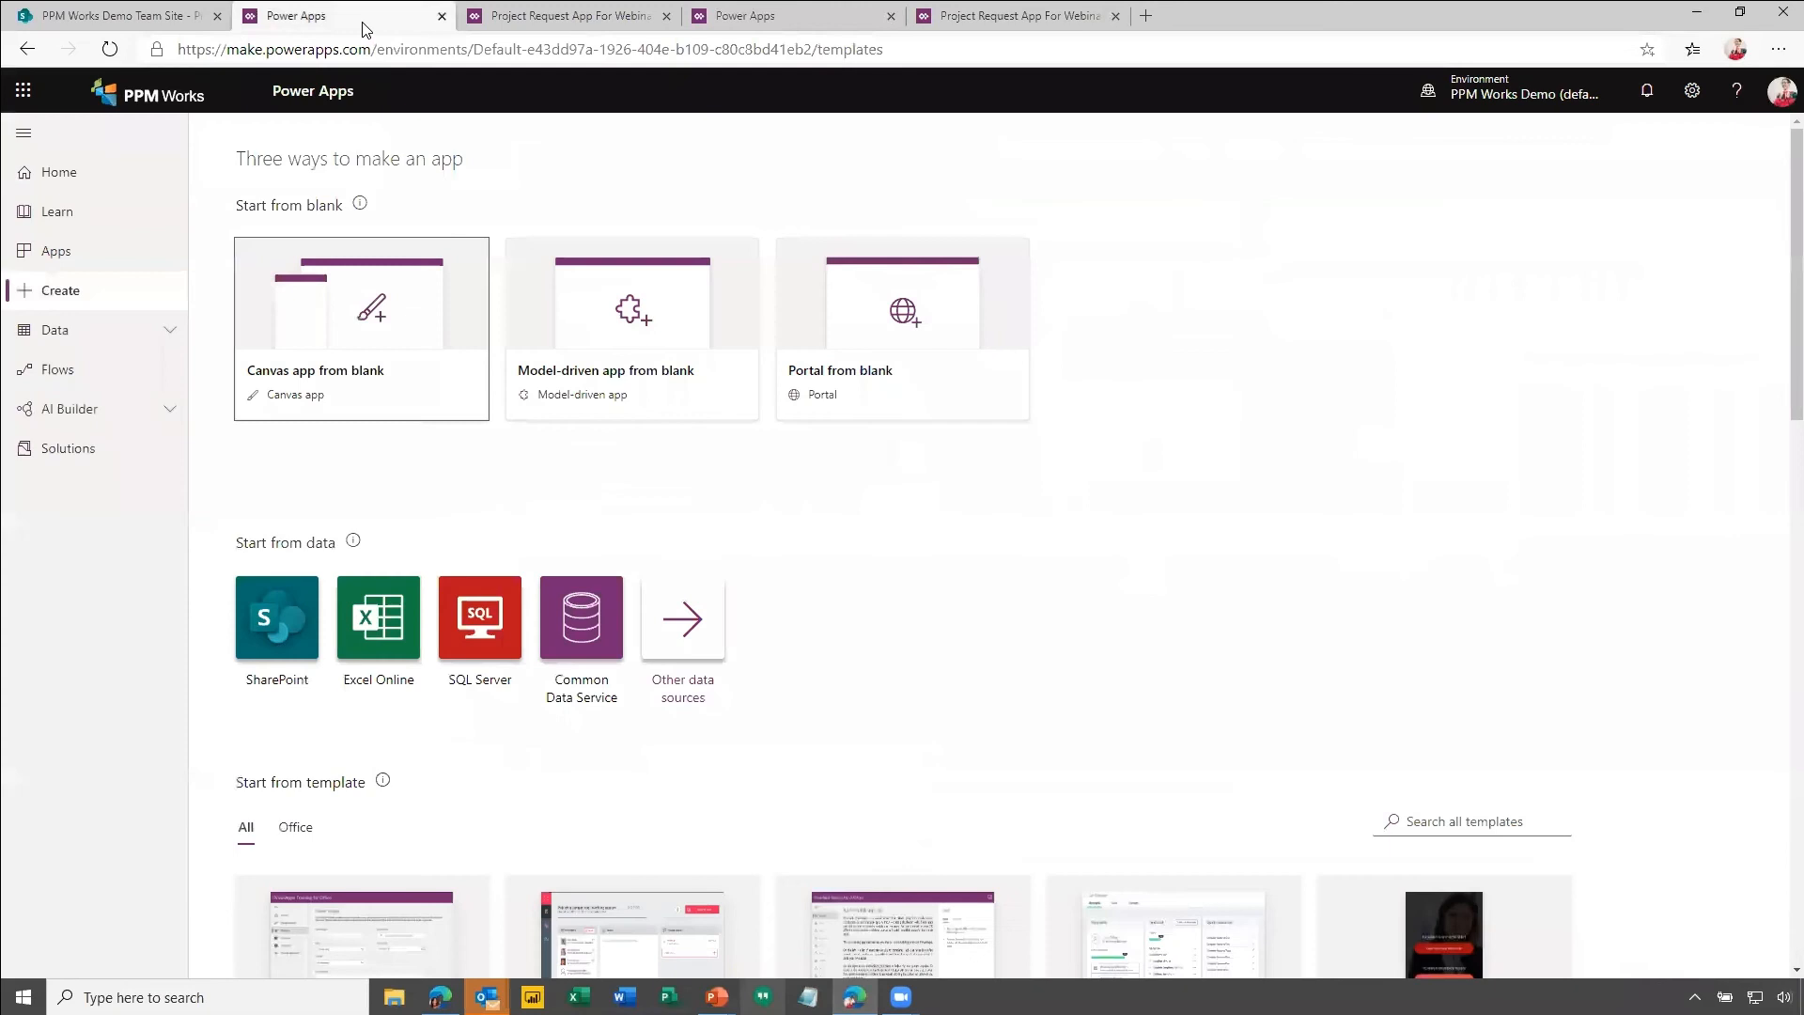
click(156, 26)
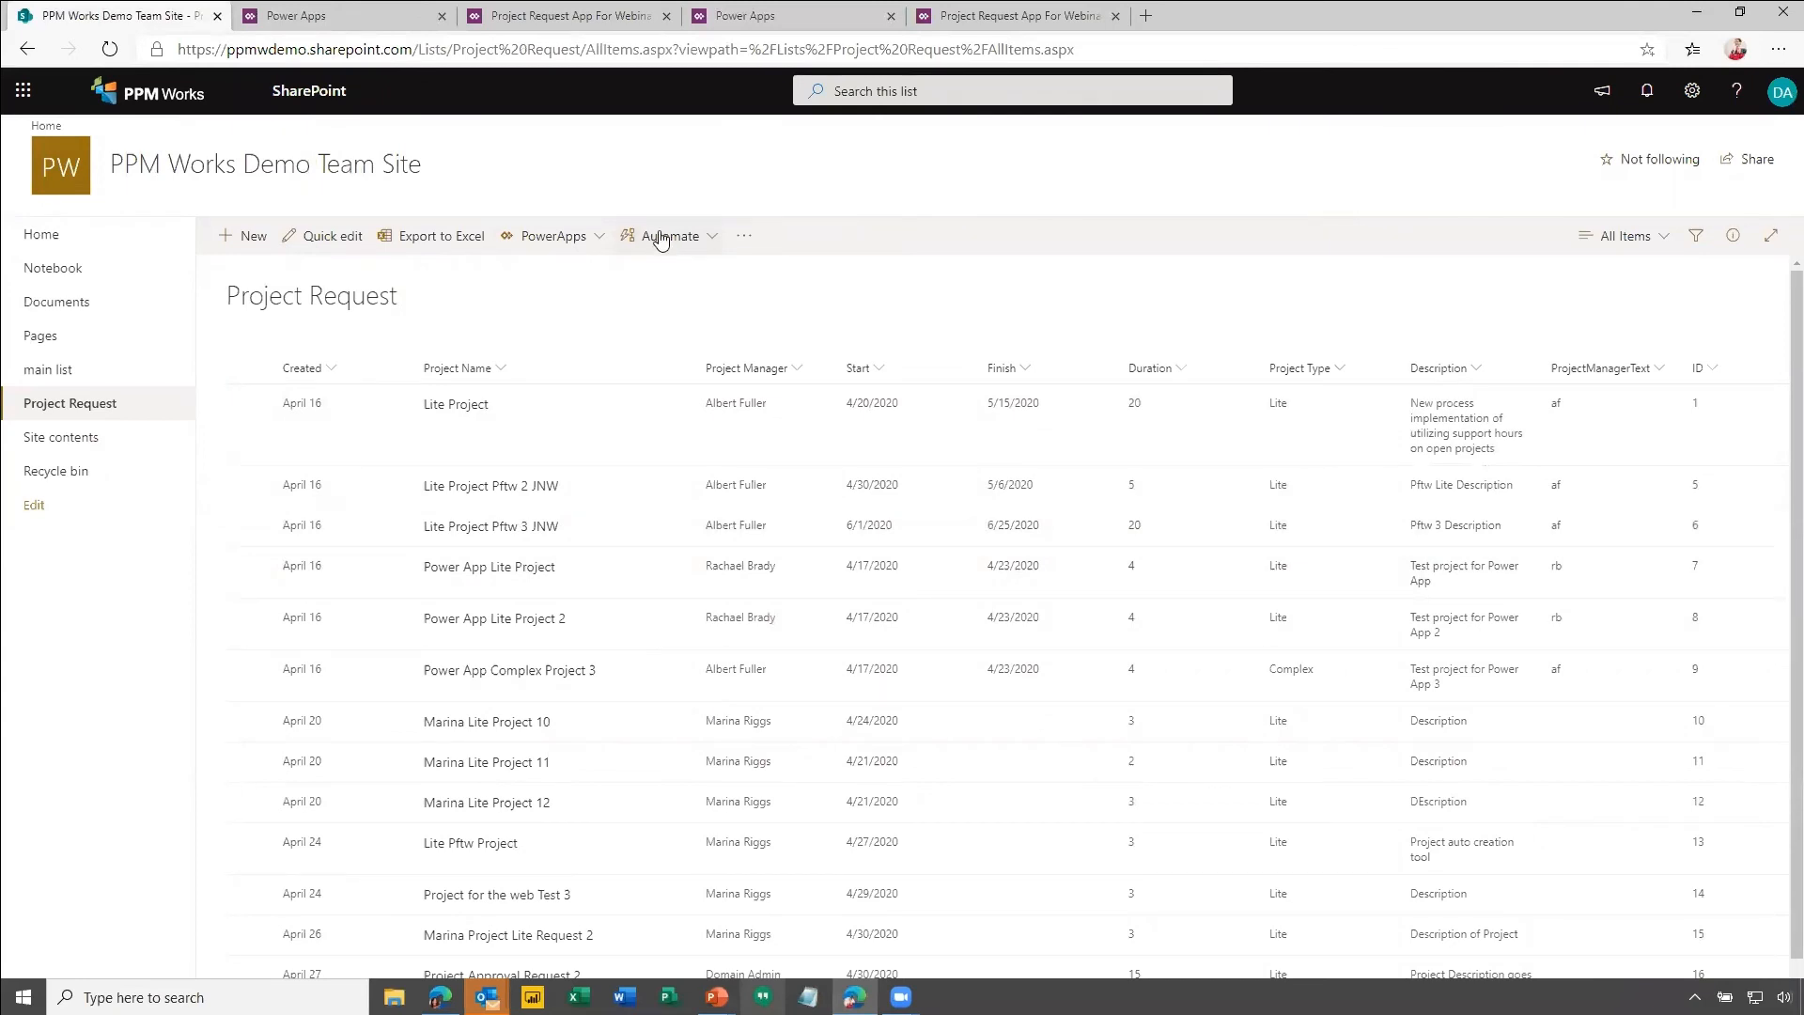
click(326, 19)
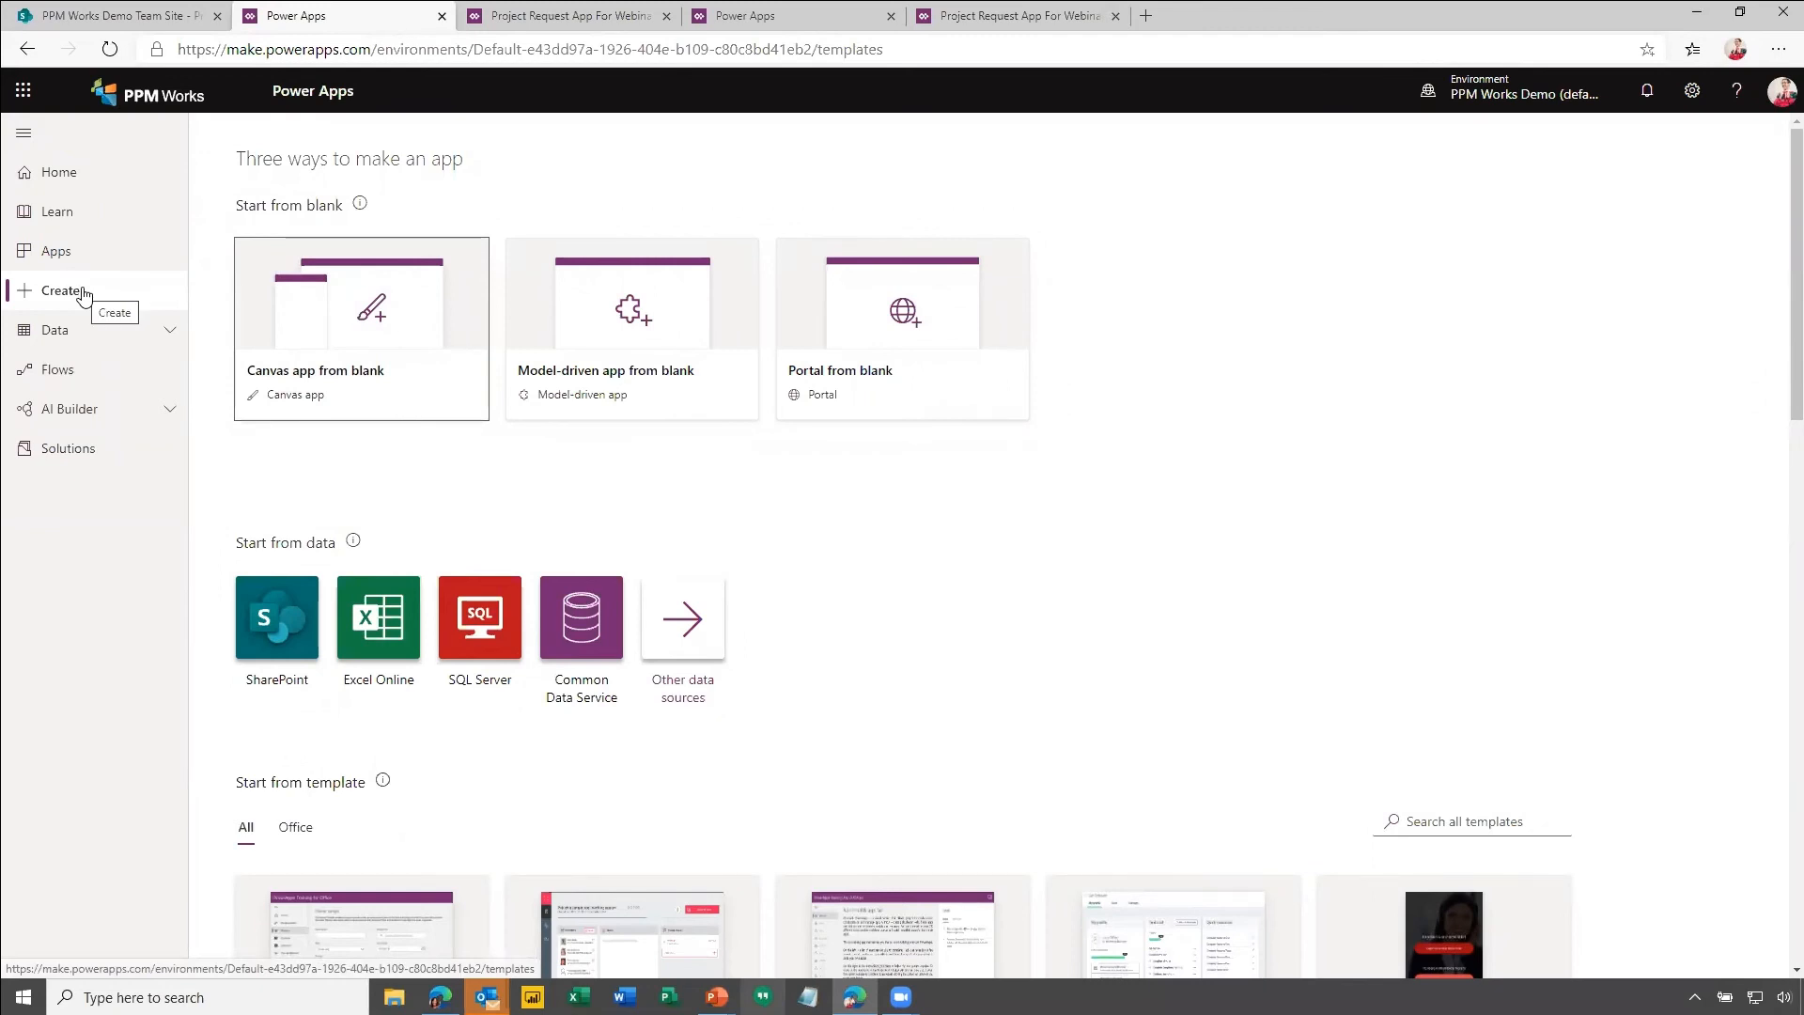
click(548, 17)
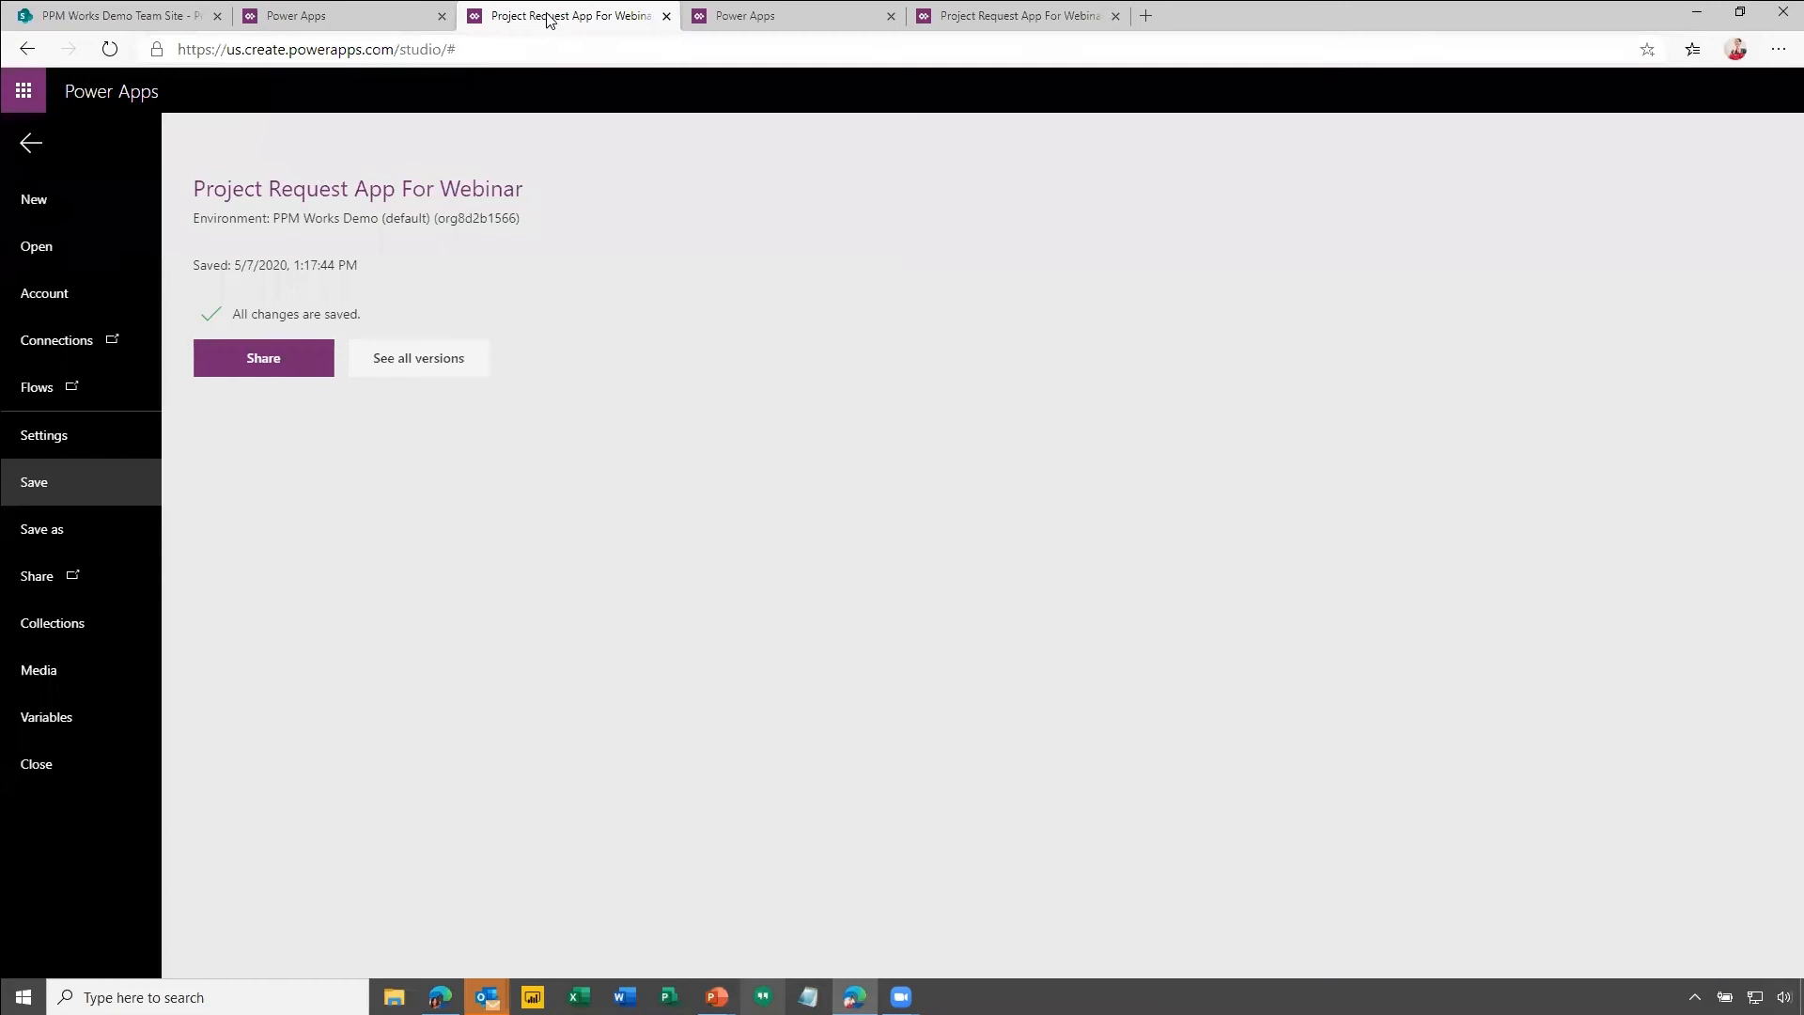
click(31, 144)
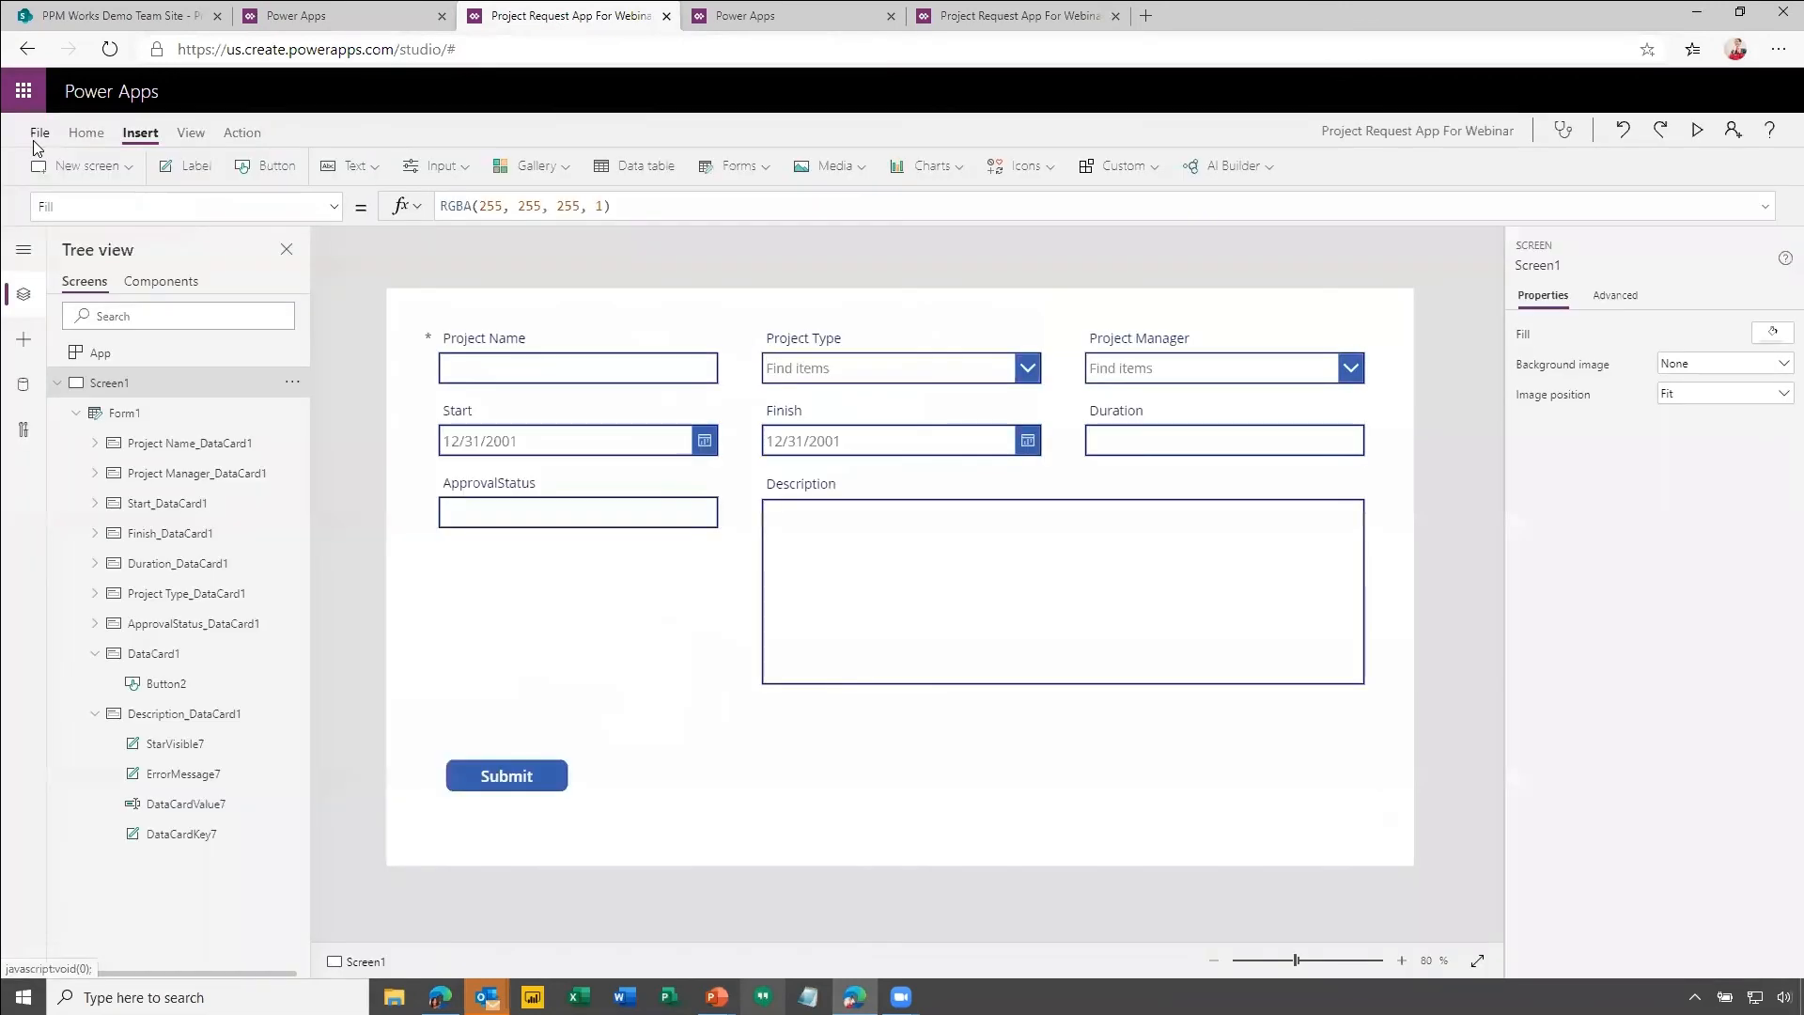
click(24, 385)
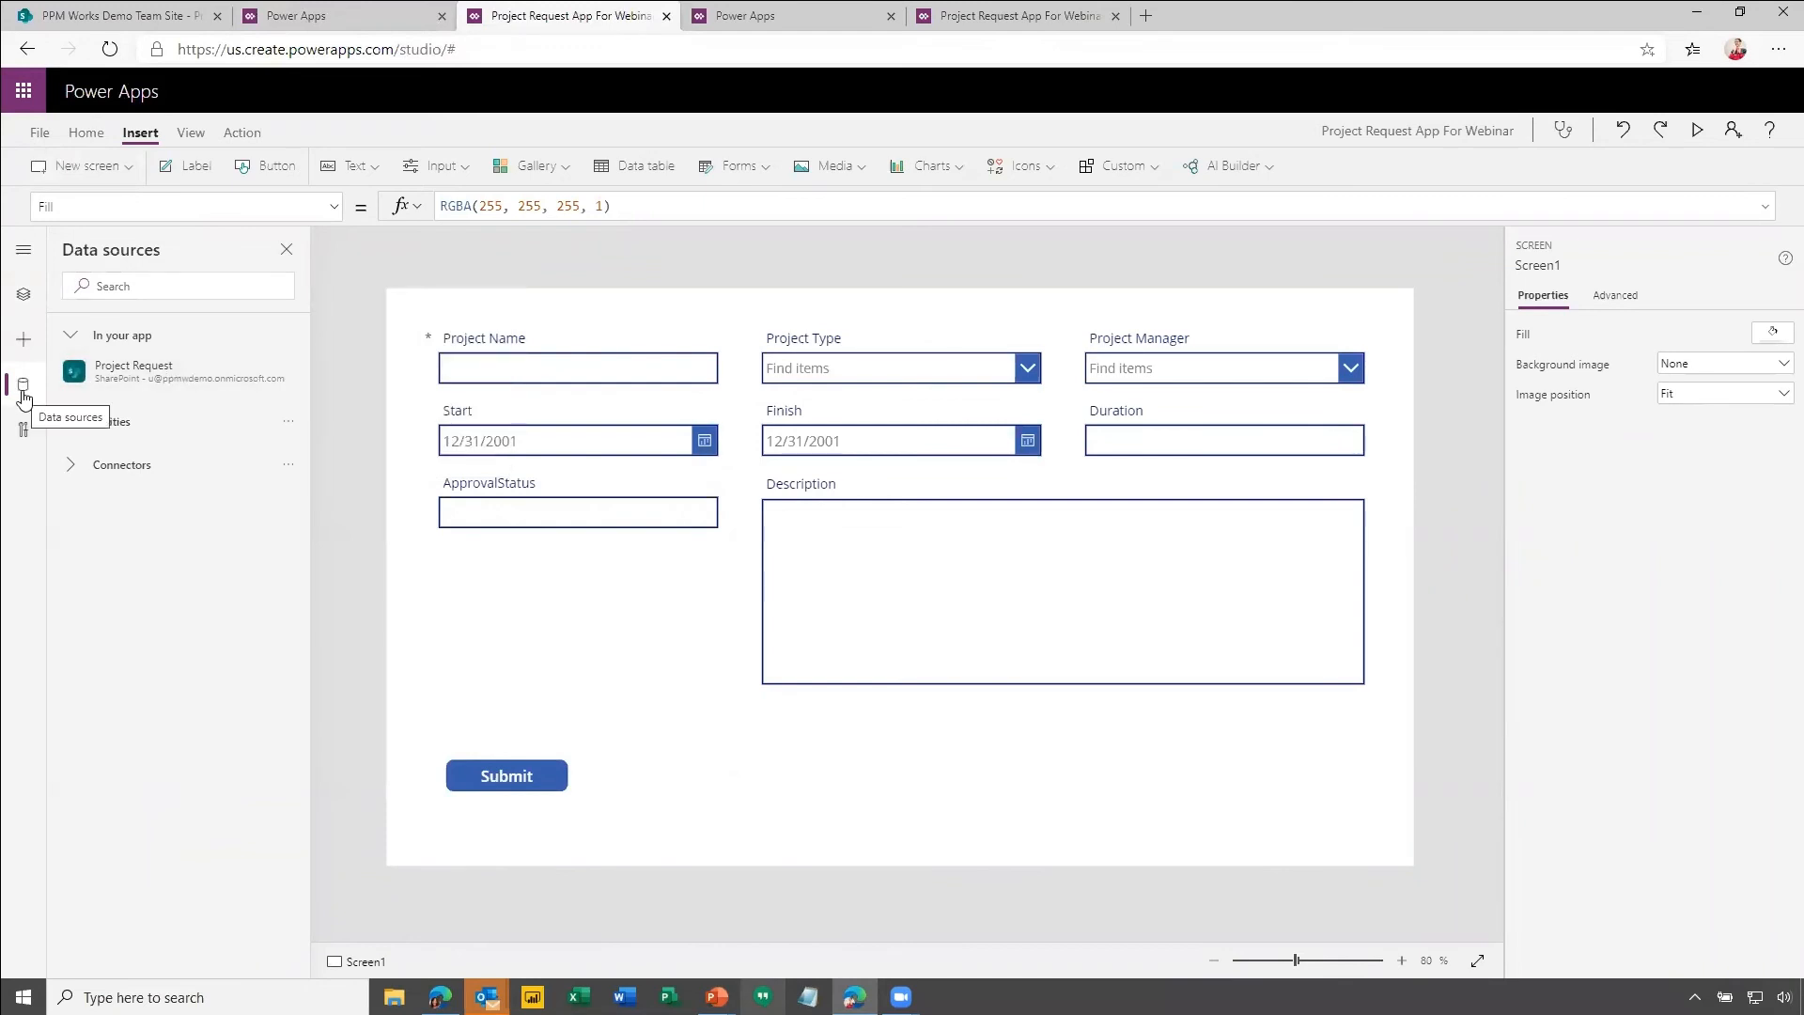
click(22, 297)
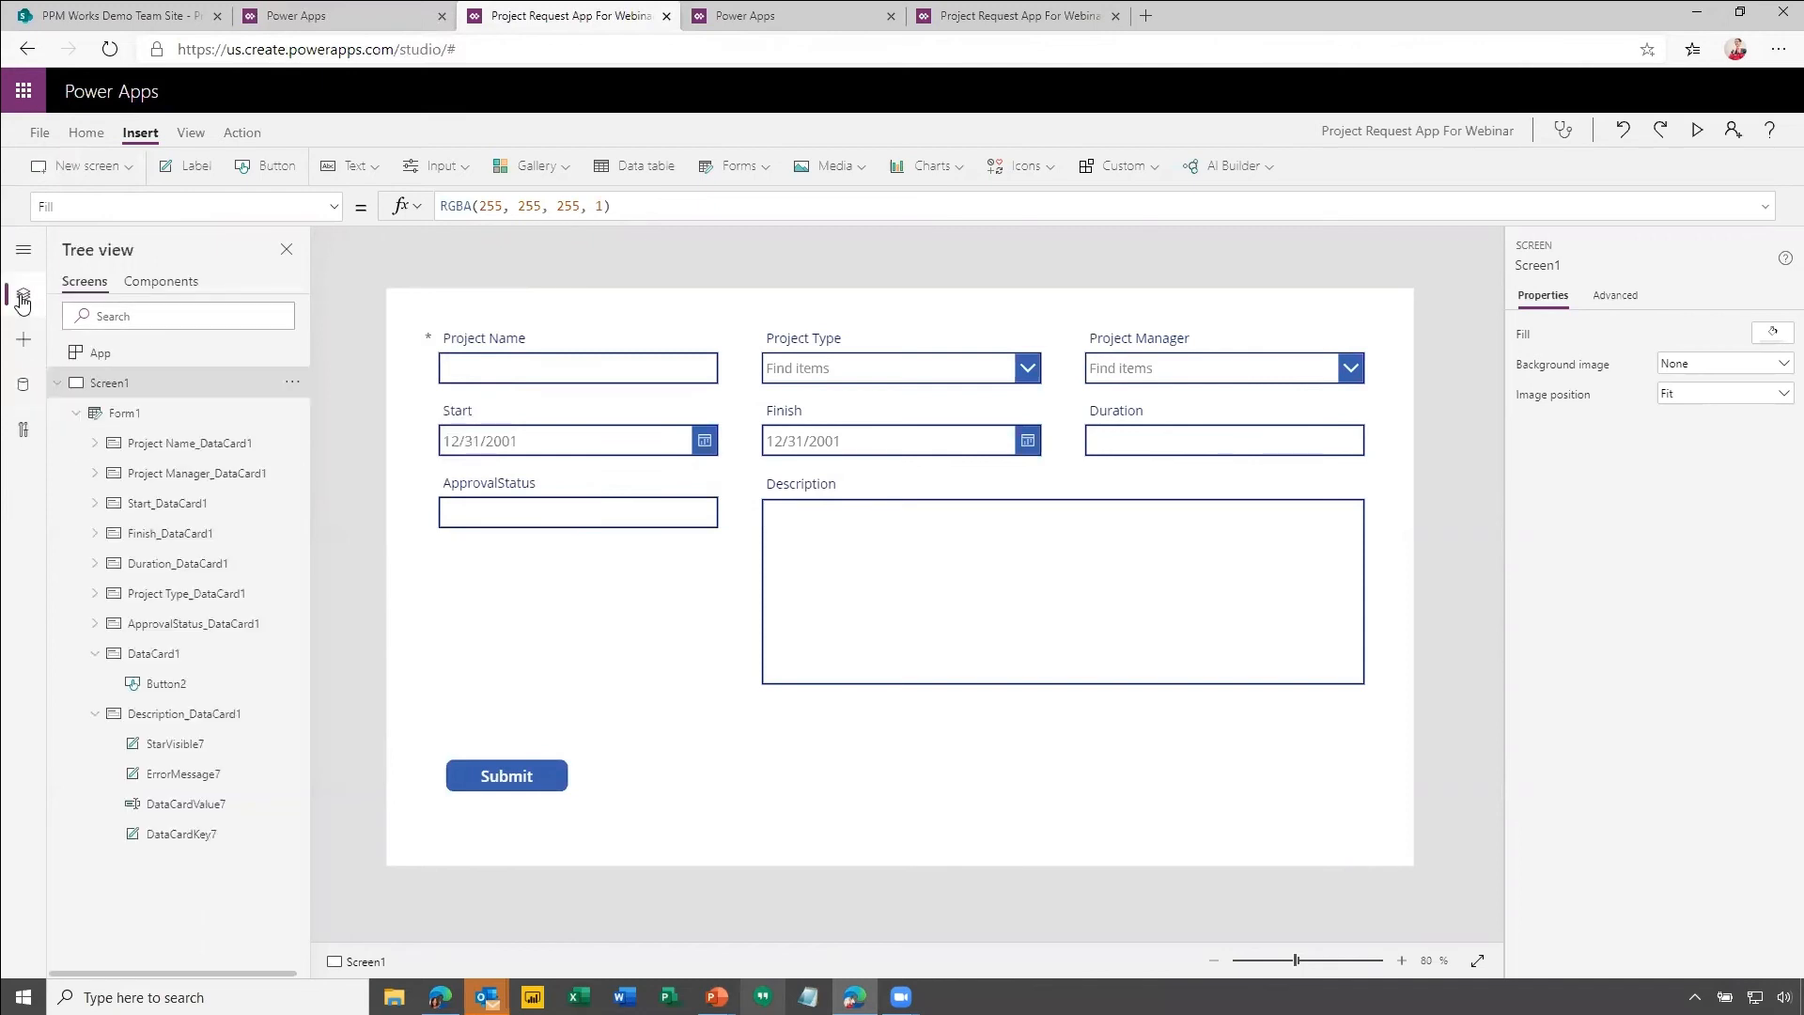
click(25, 343)
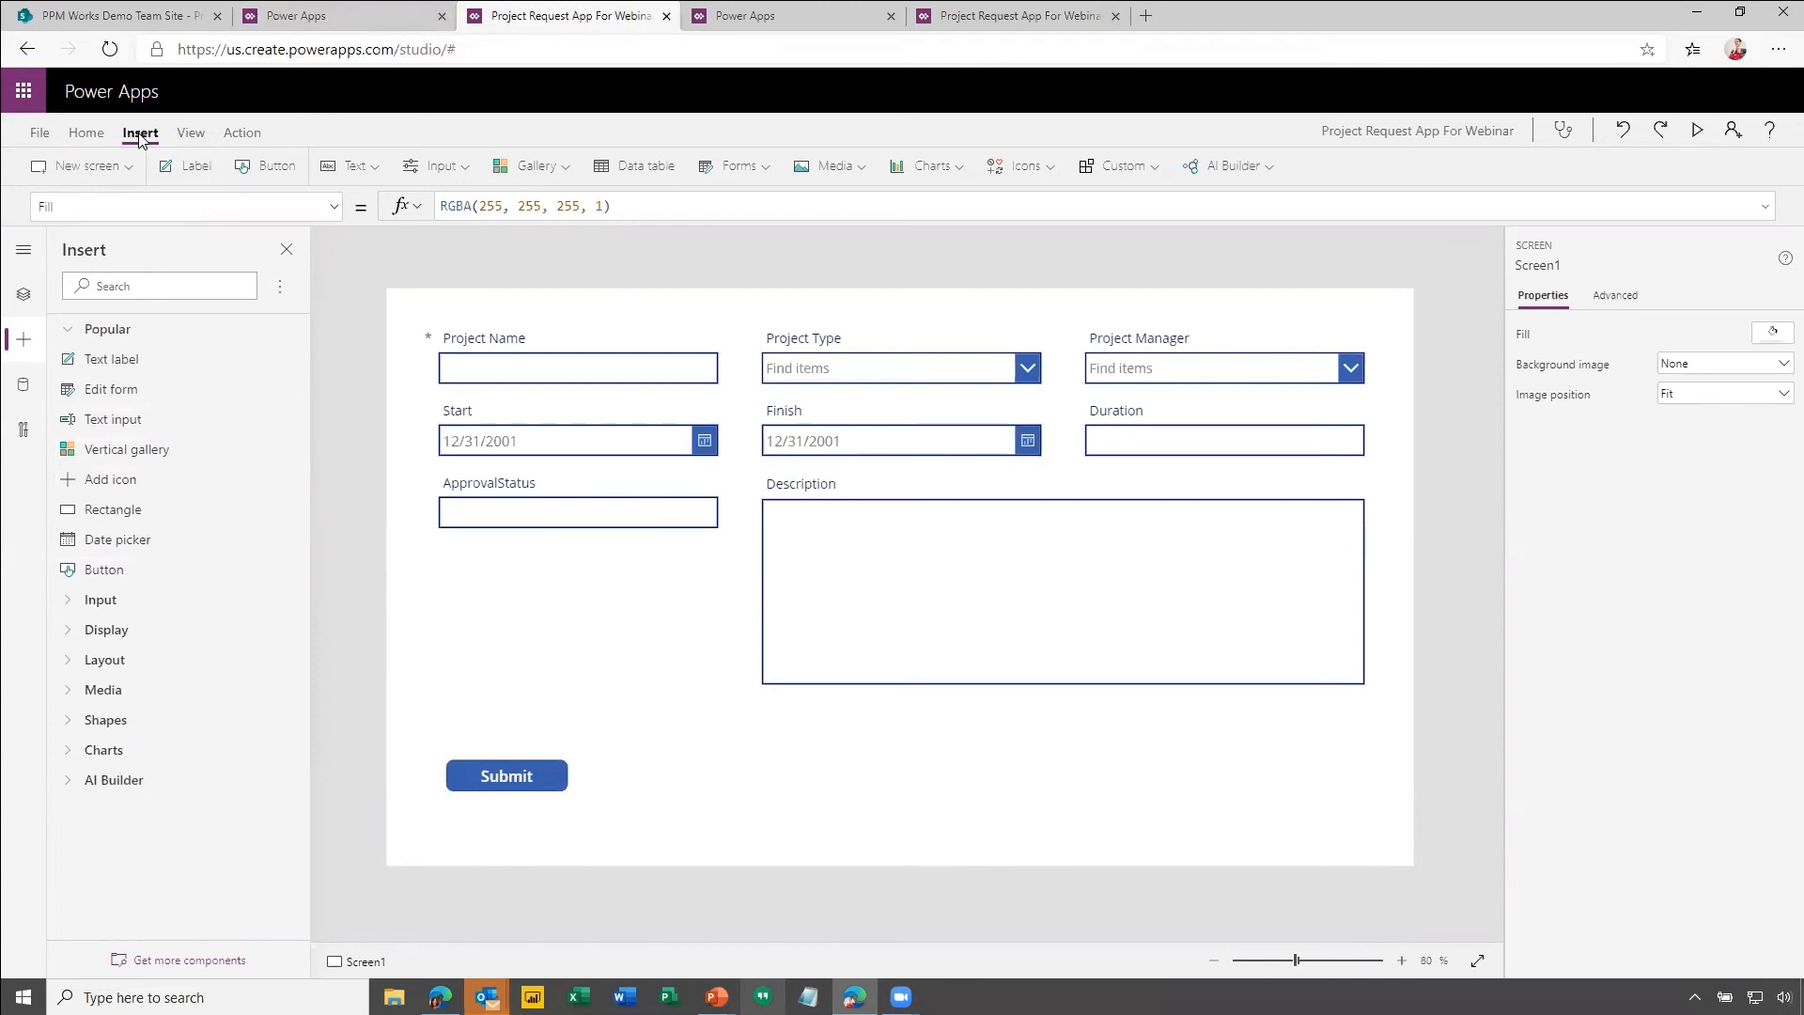
click(23, 293)
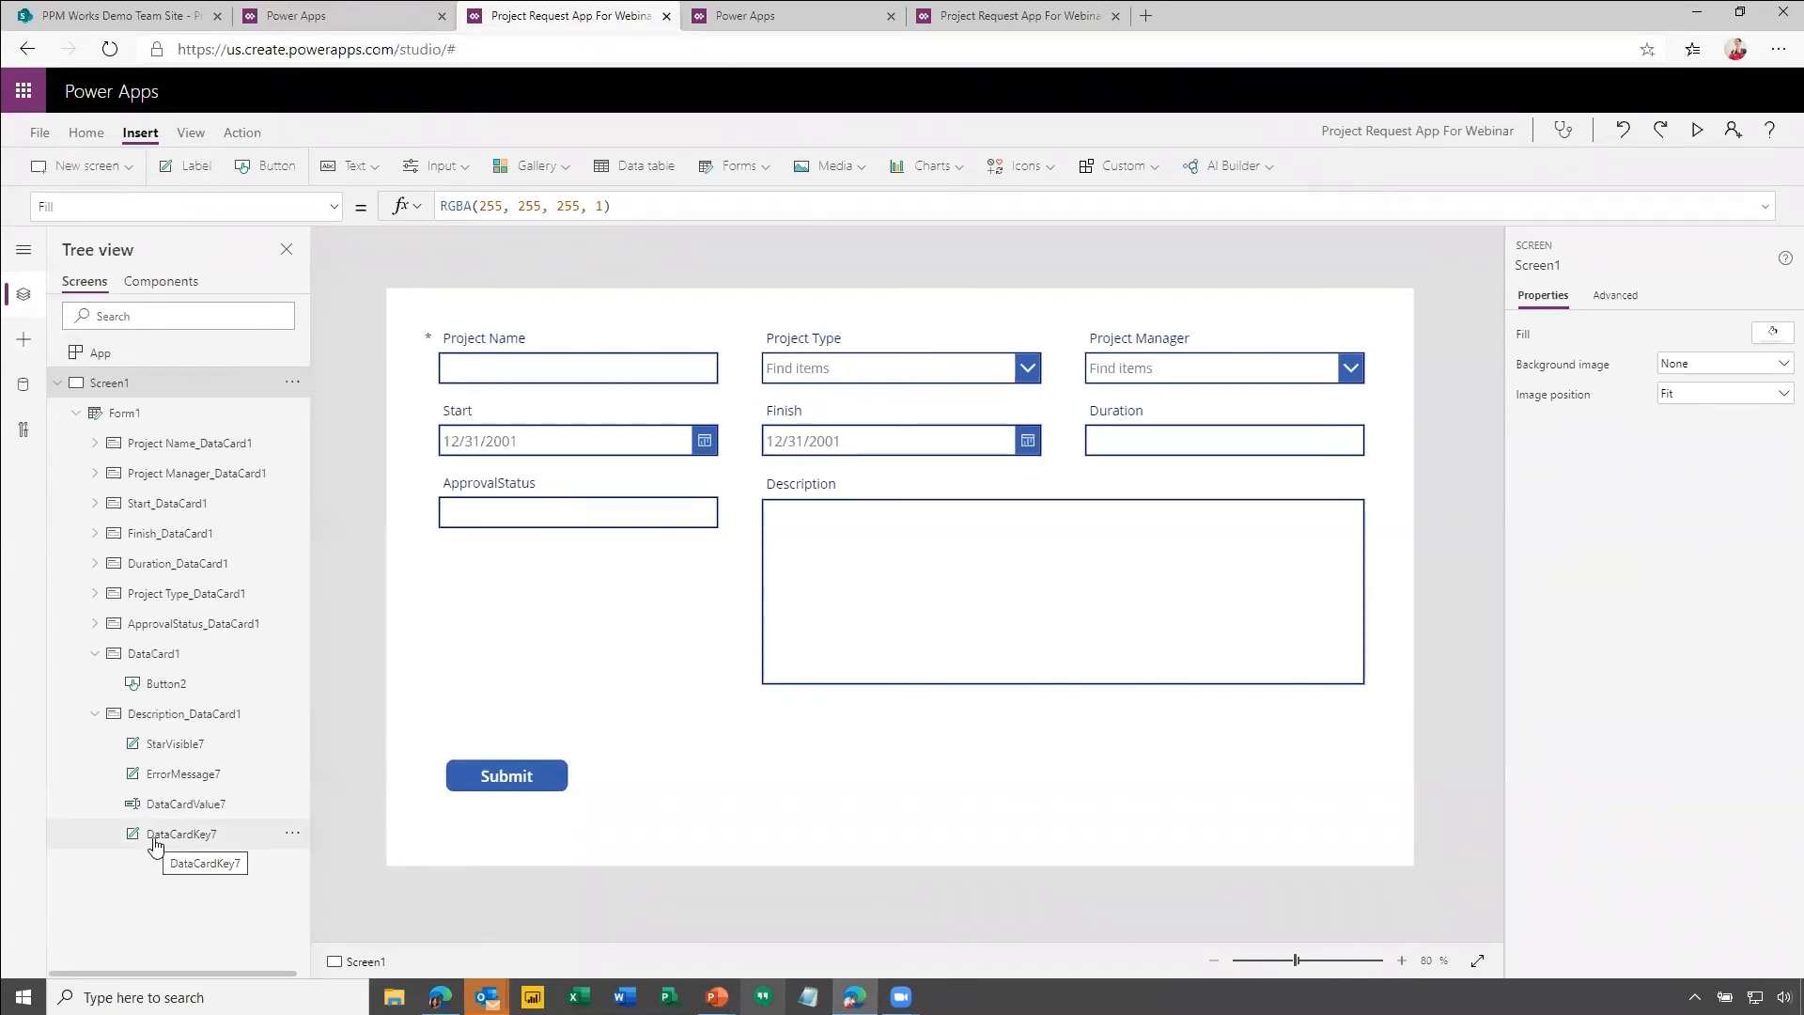
Set the Project Name label's font size to 11 and check the font size of the card's text input.
click(556, 345)
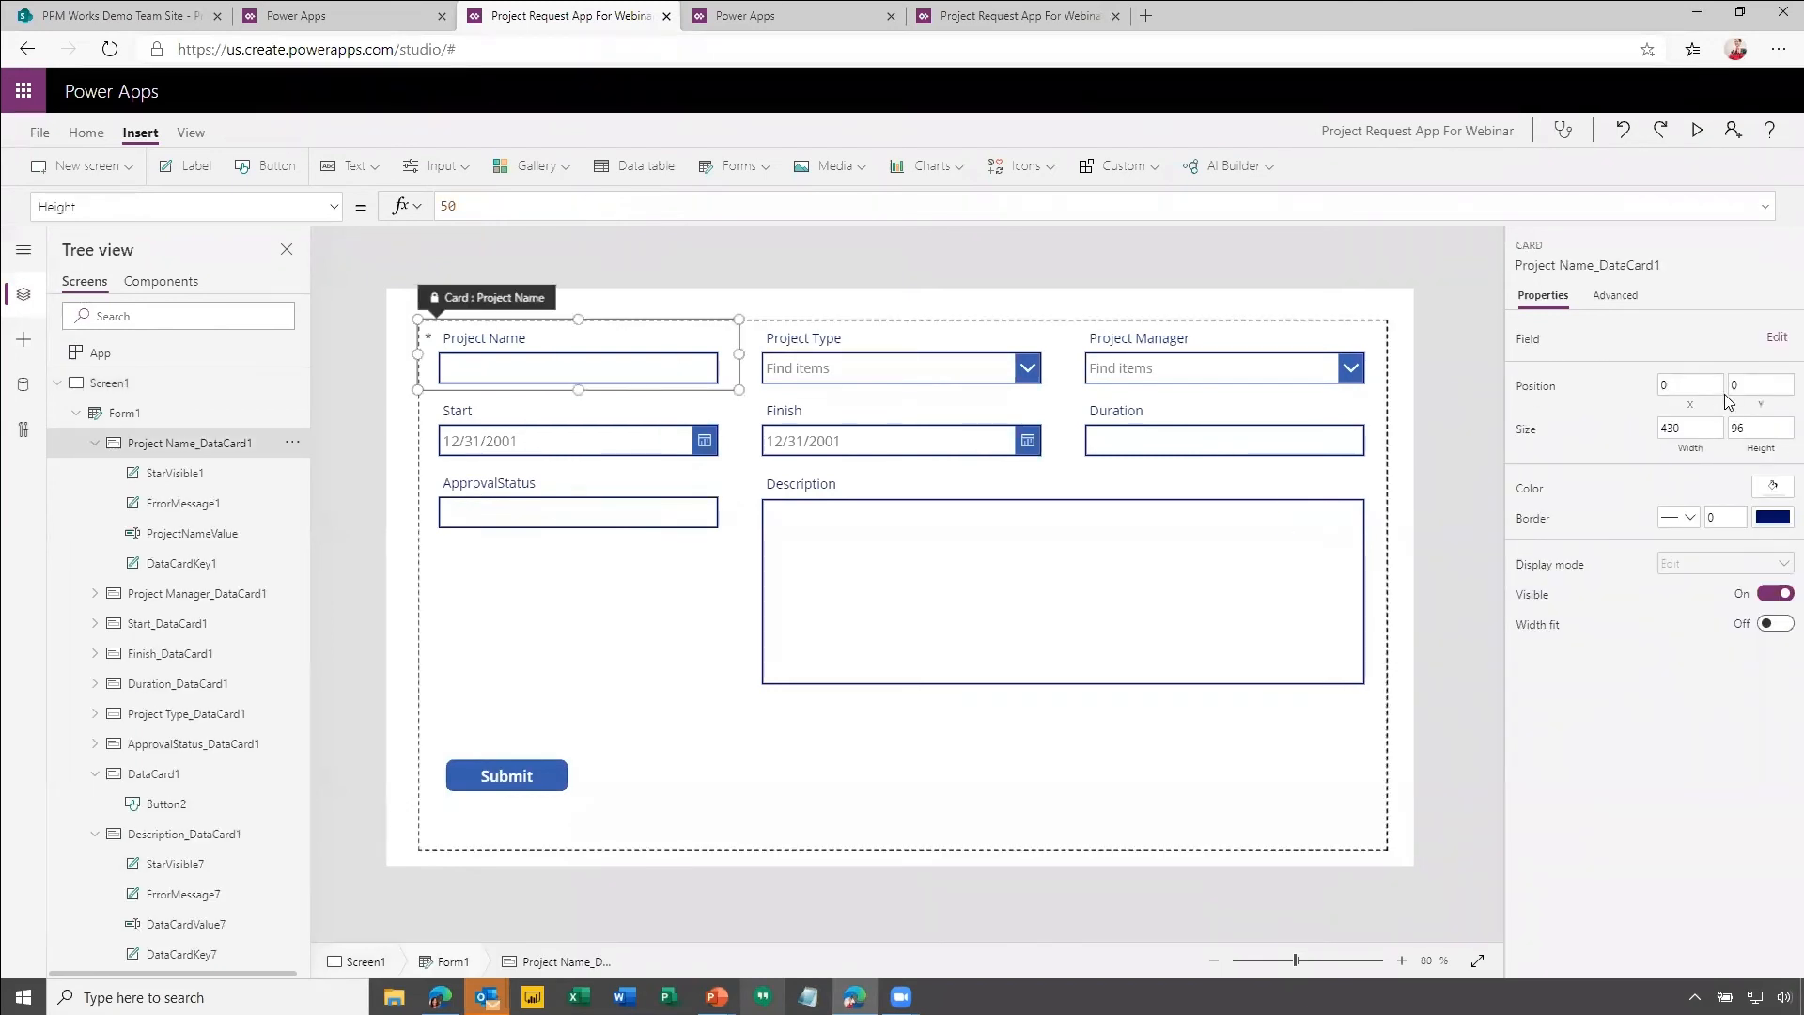
click(503, 342)
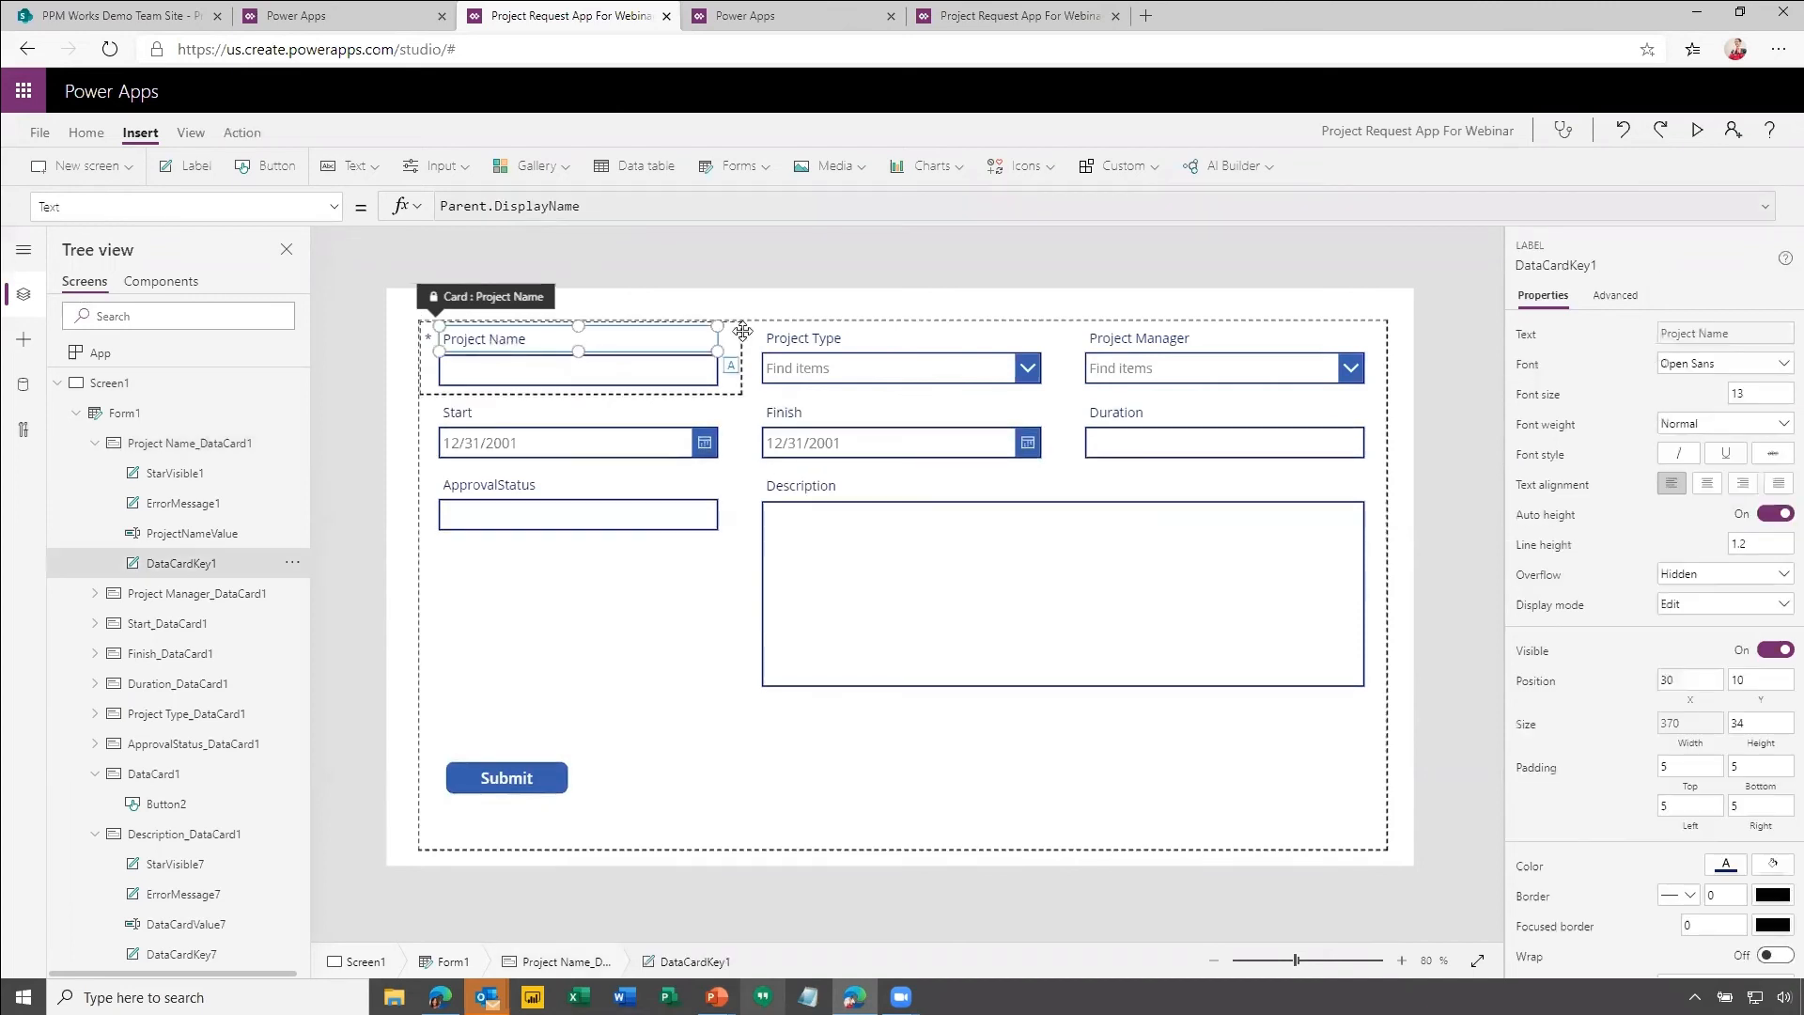
click(1732, 395)
click(631, 380)
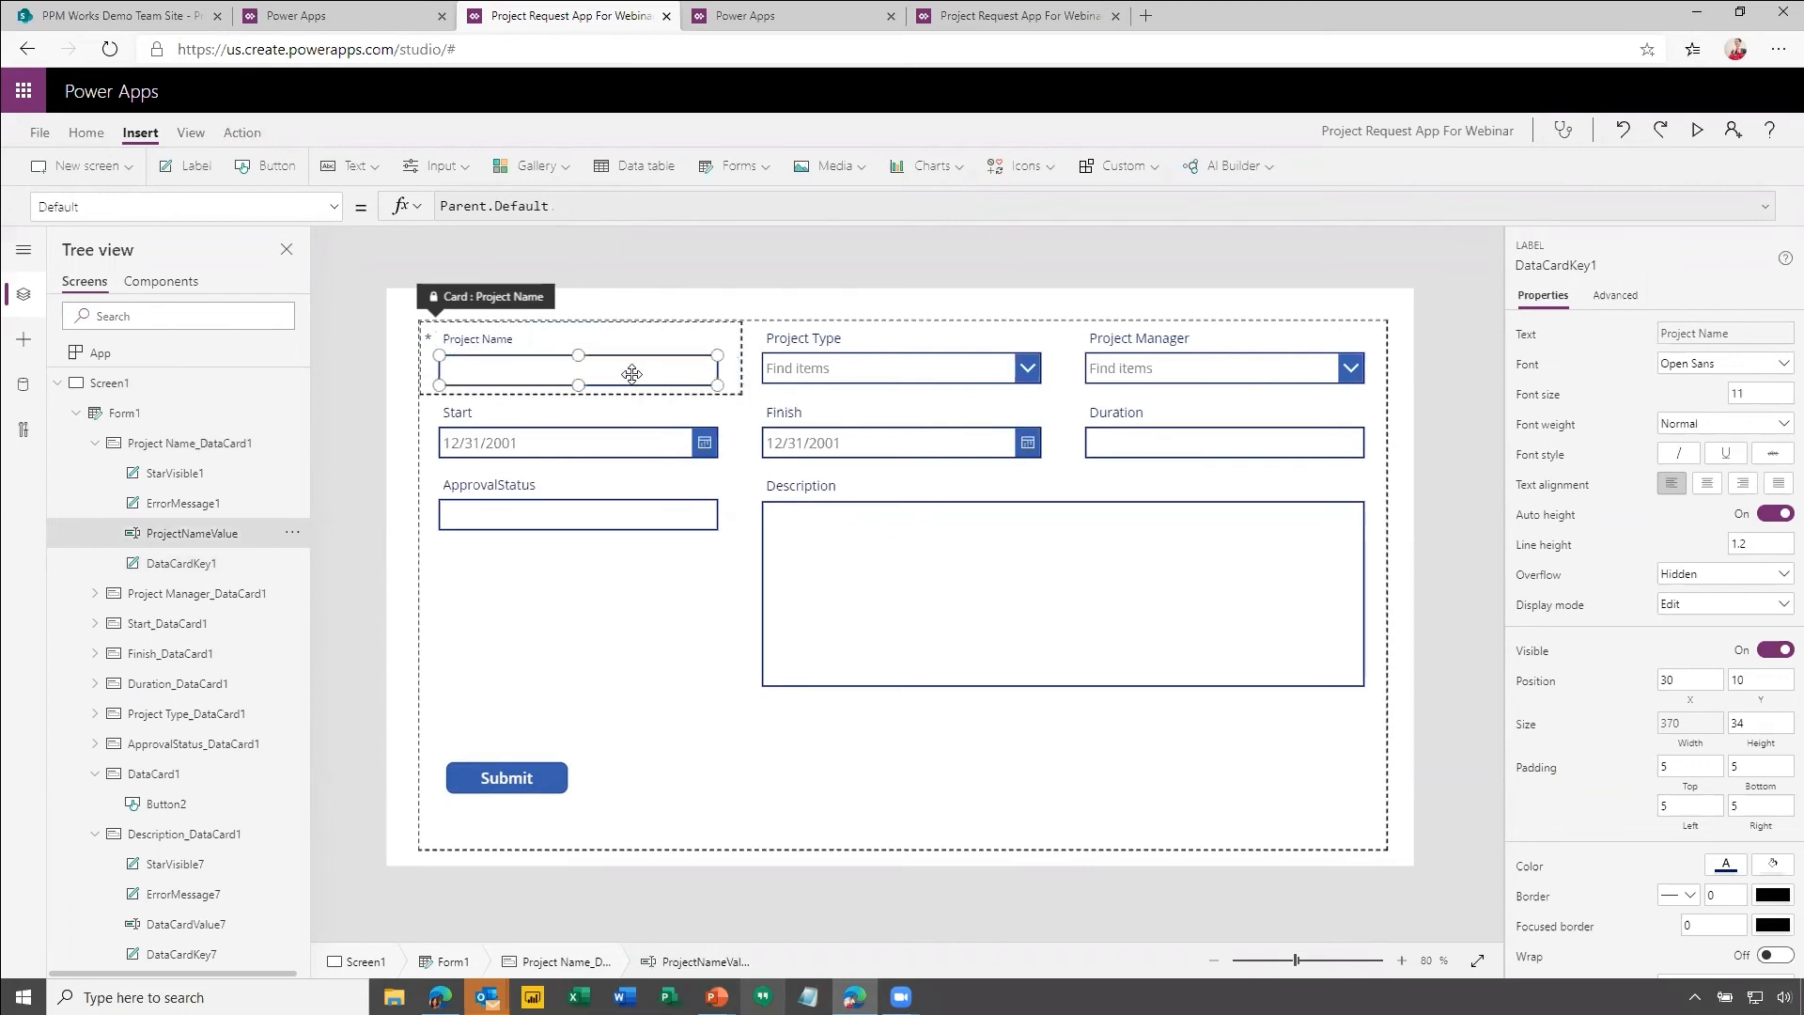
click(521, 339)
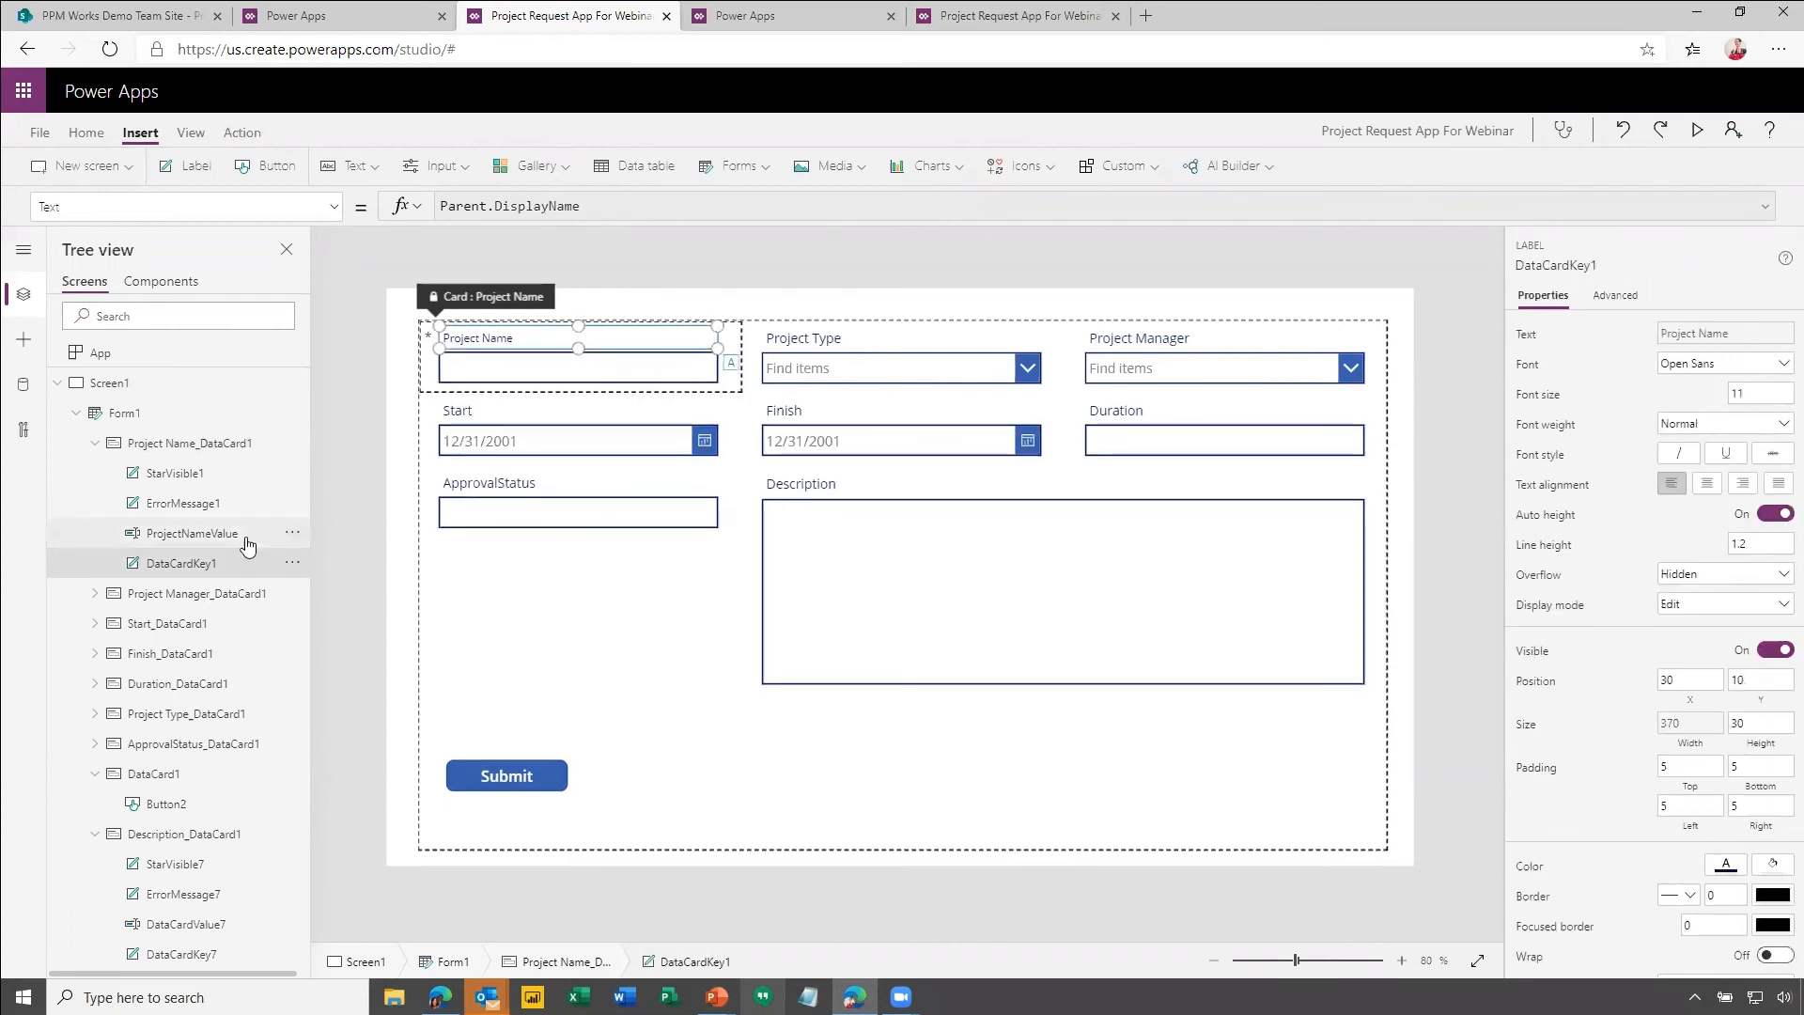
click(545, 376)
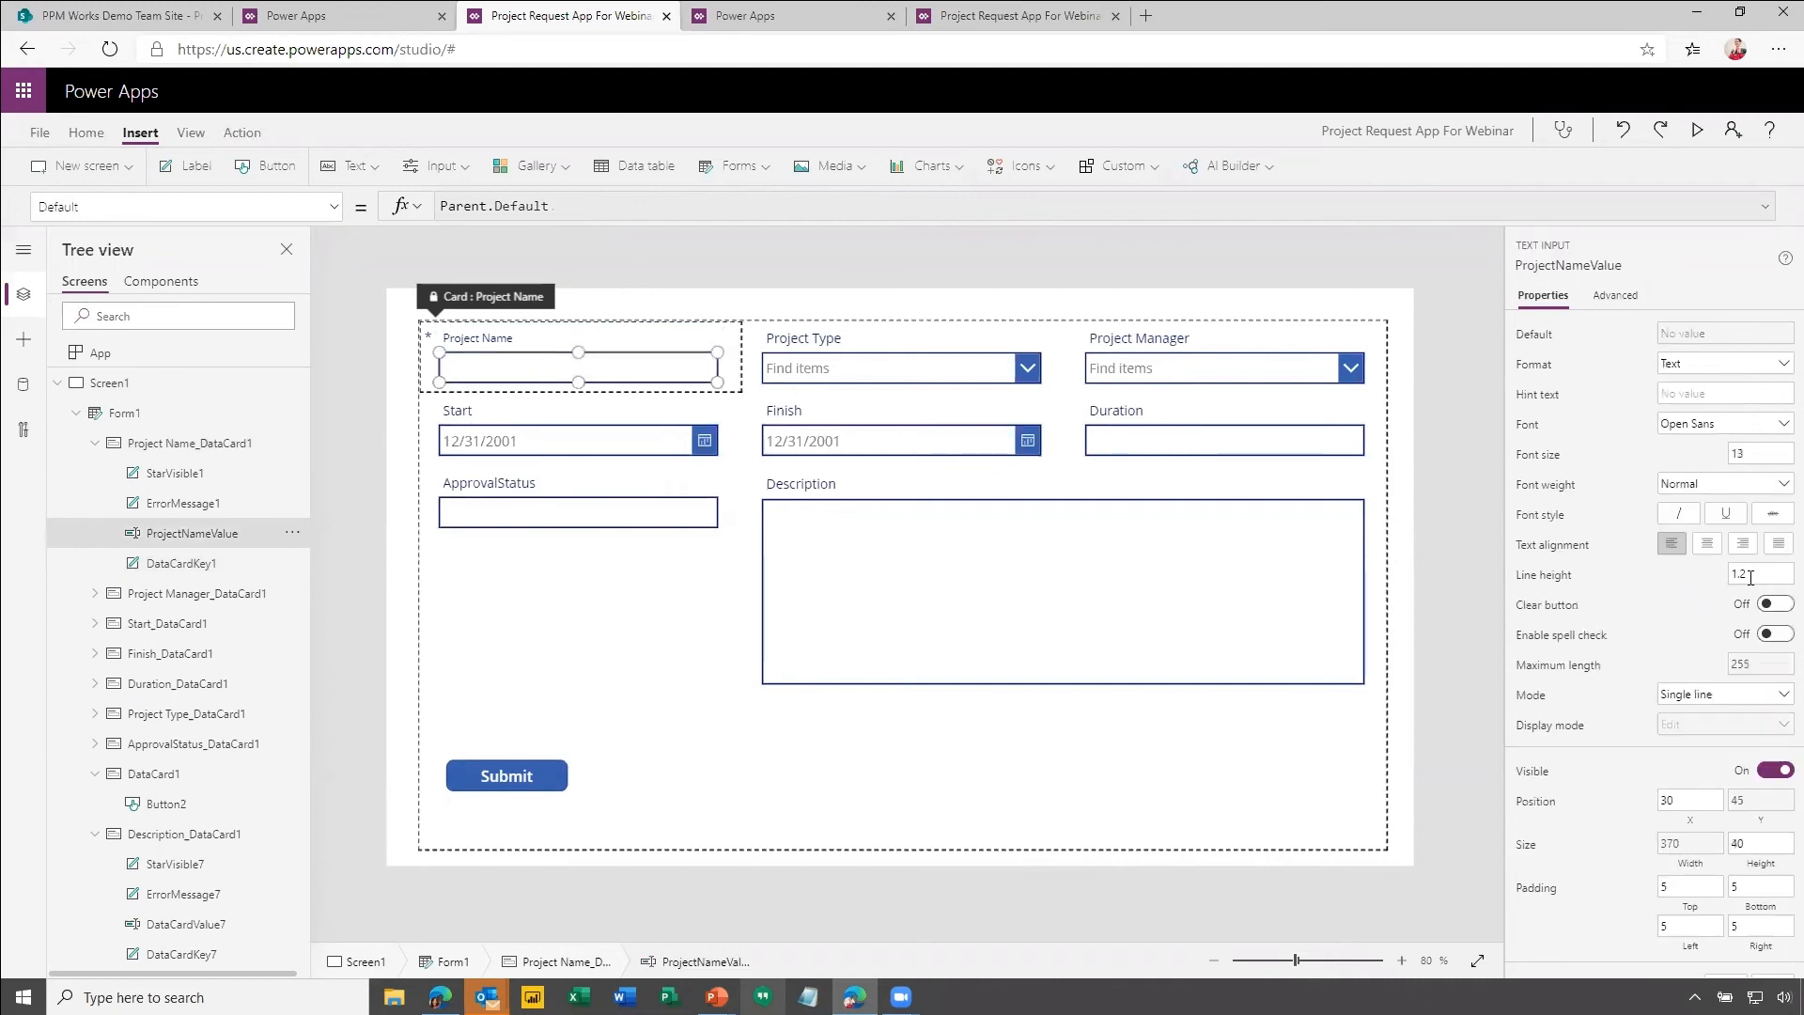
drag(1747, 455, 1725, 456)
click(631, 438)
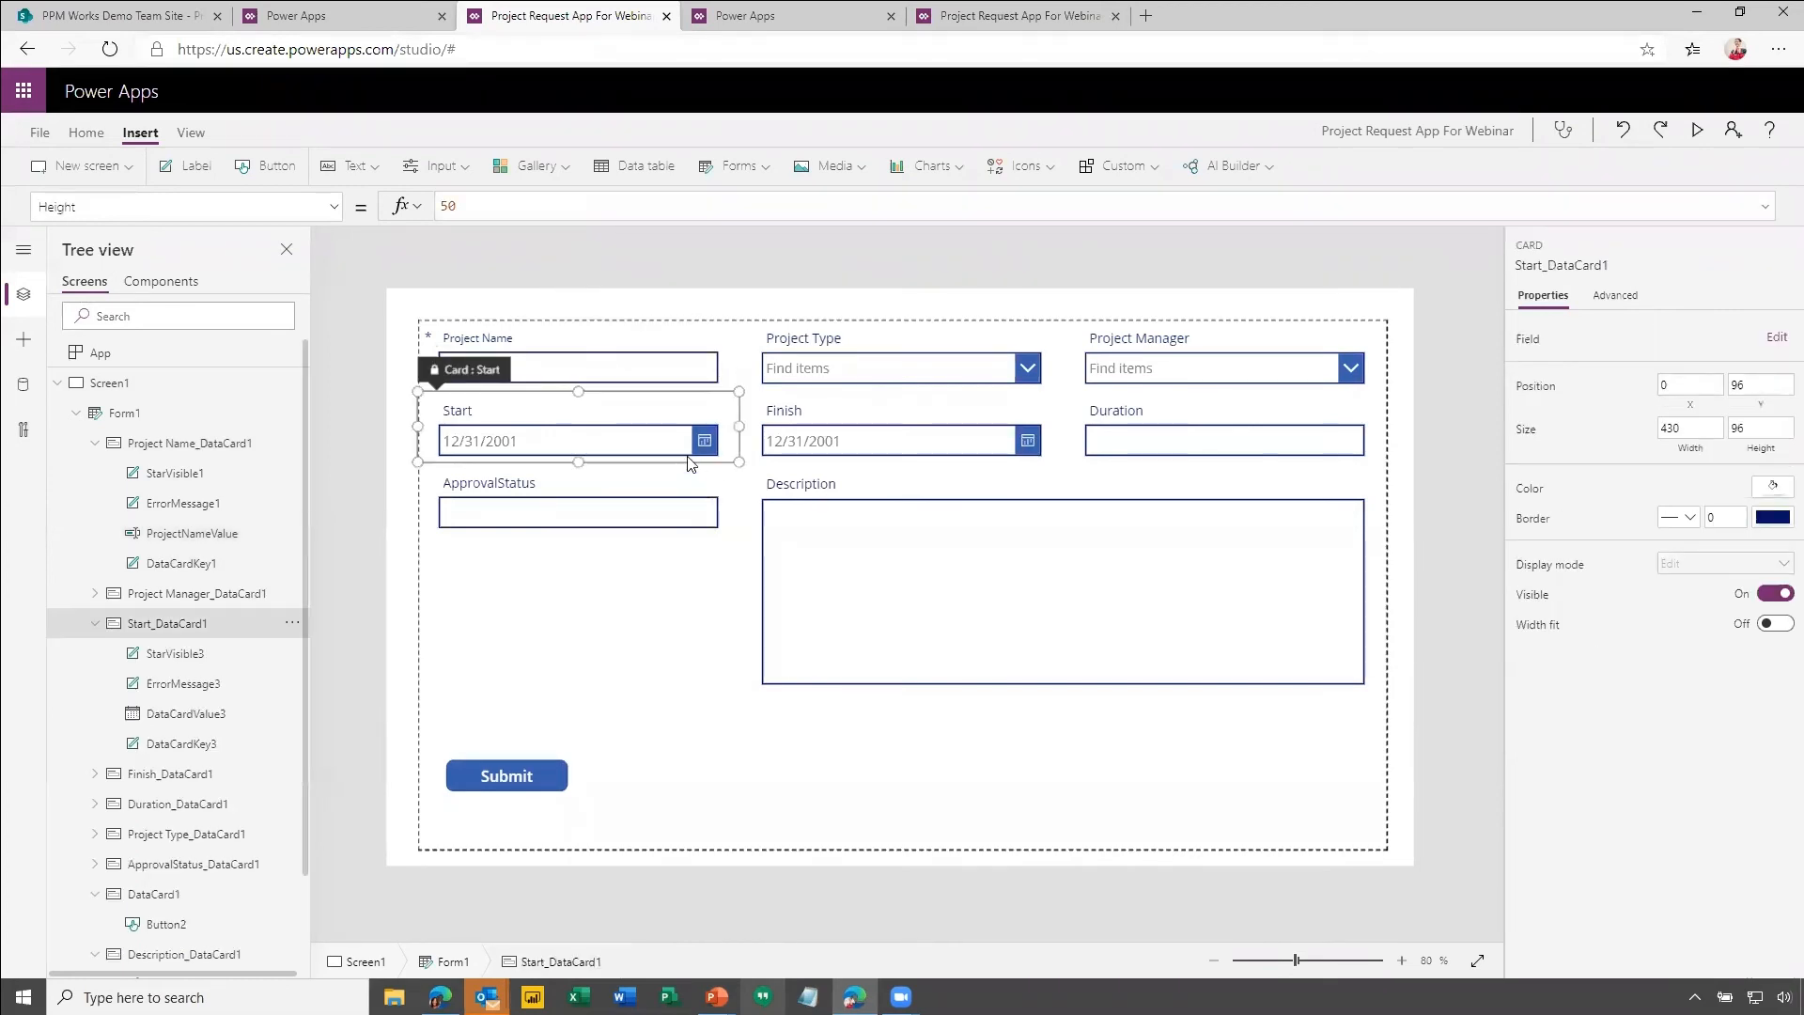
click(651, 344)
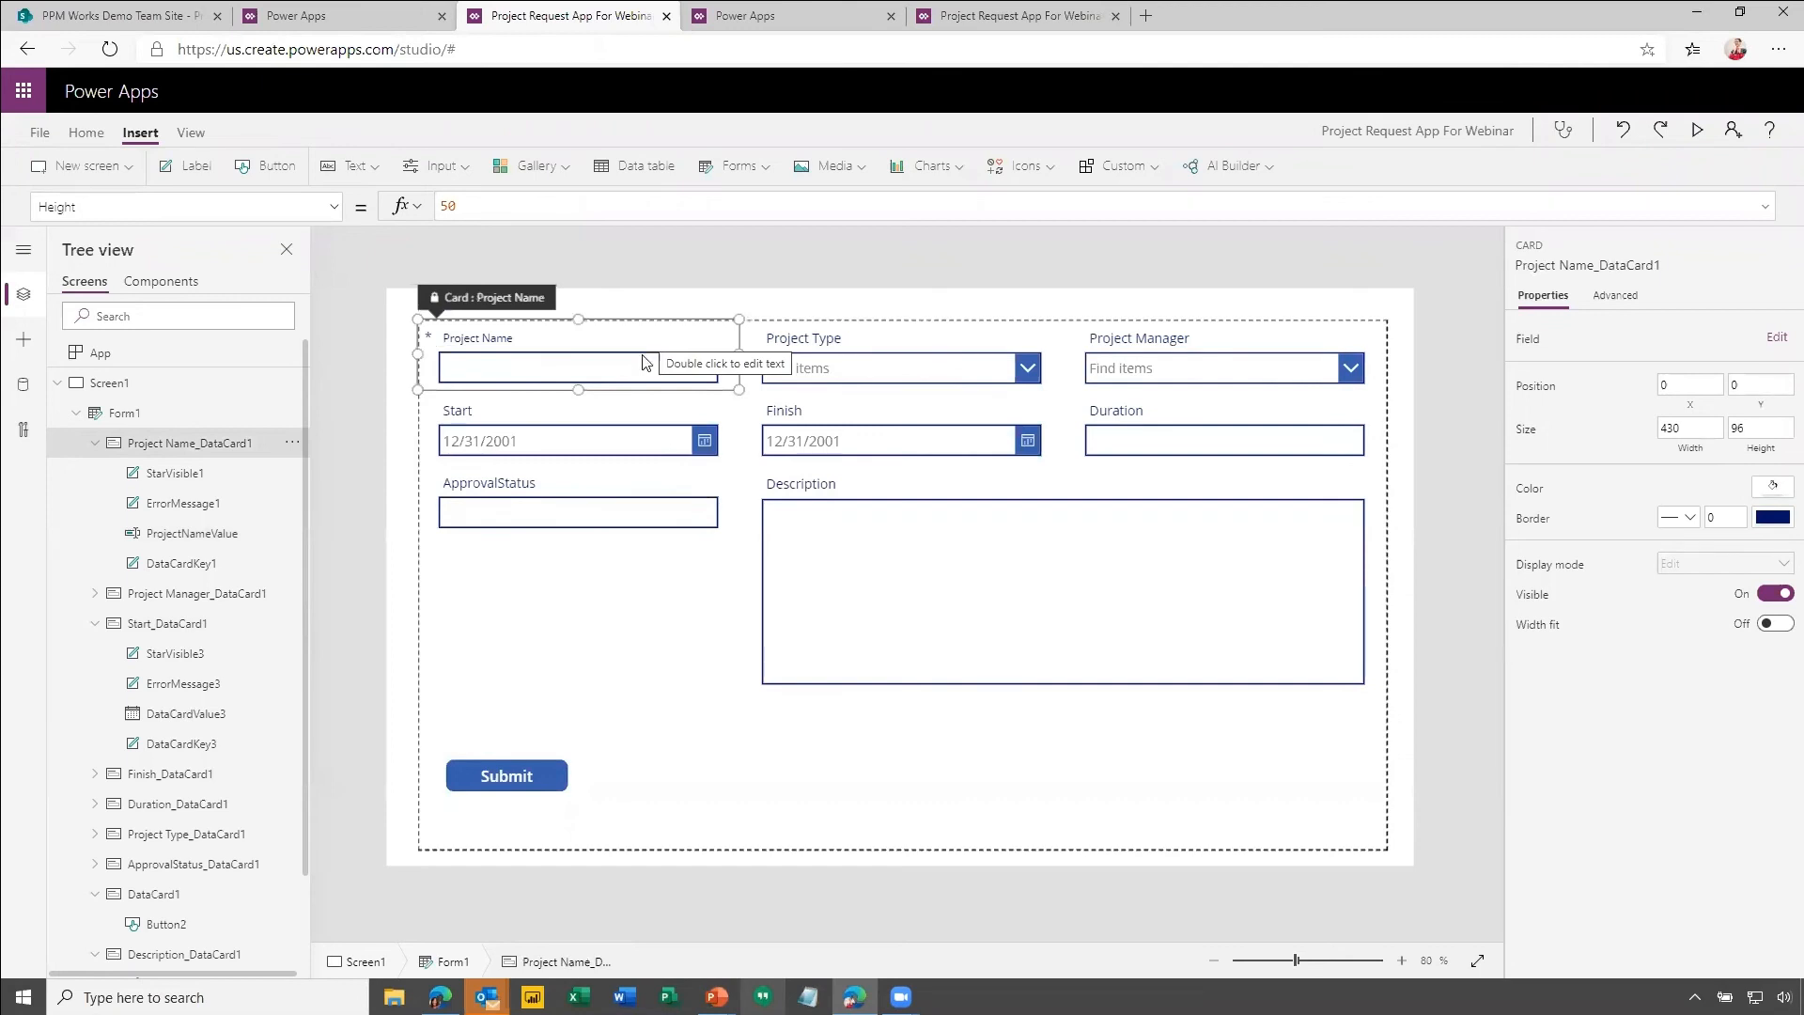
Save the edited app and publish this version.
click(40, 132)
click(250, 410)
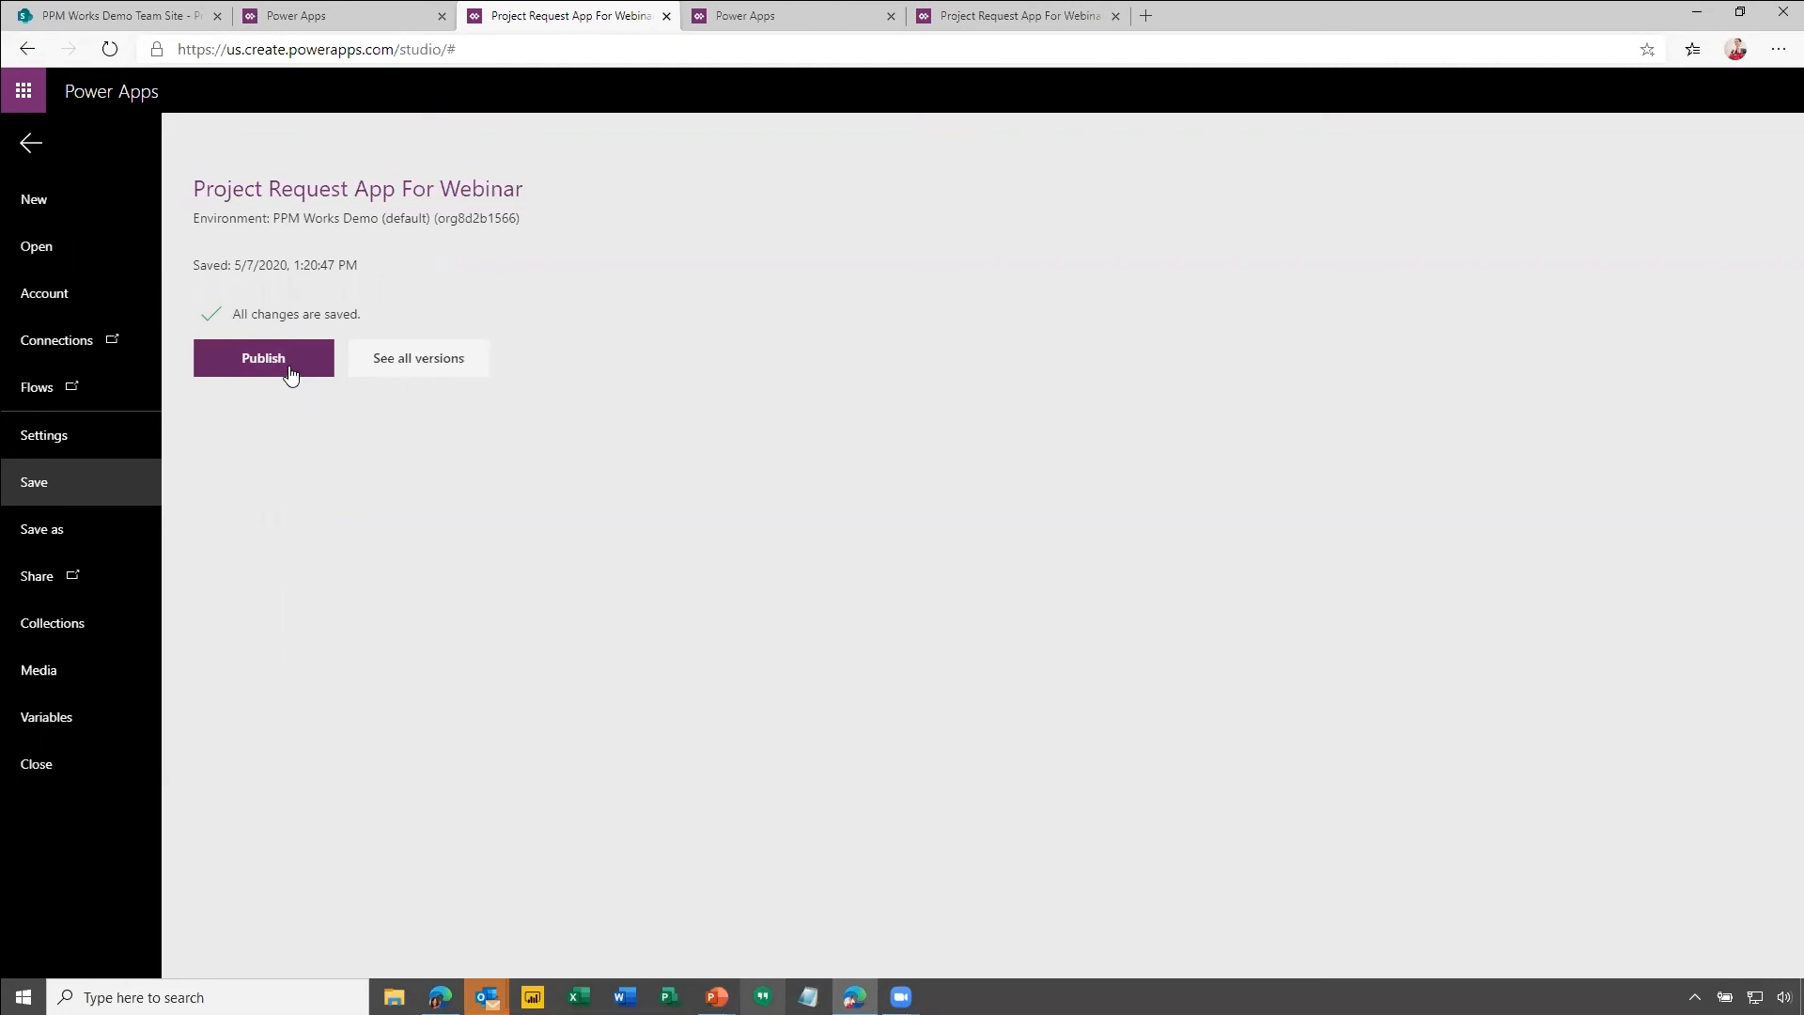
click(290, 368)
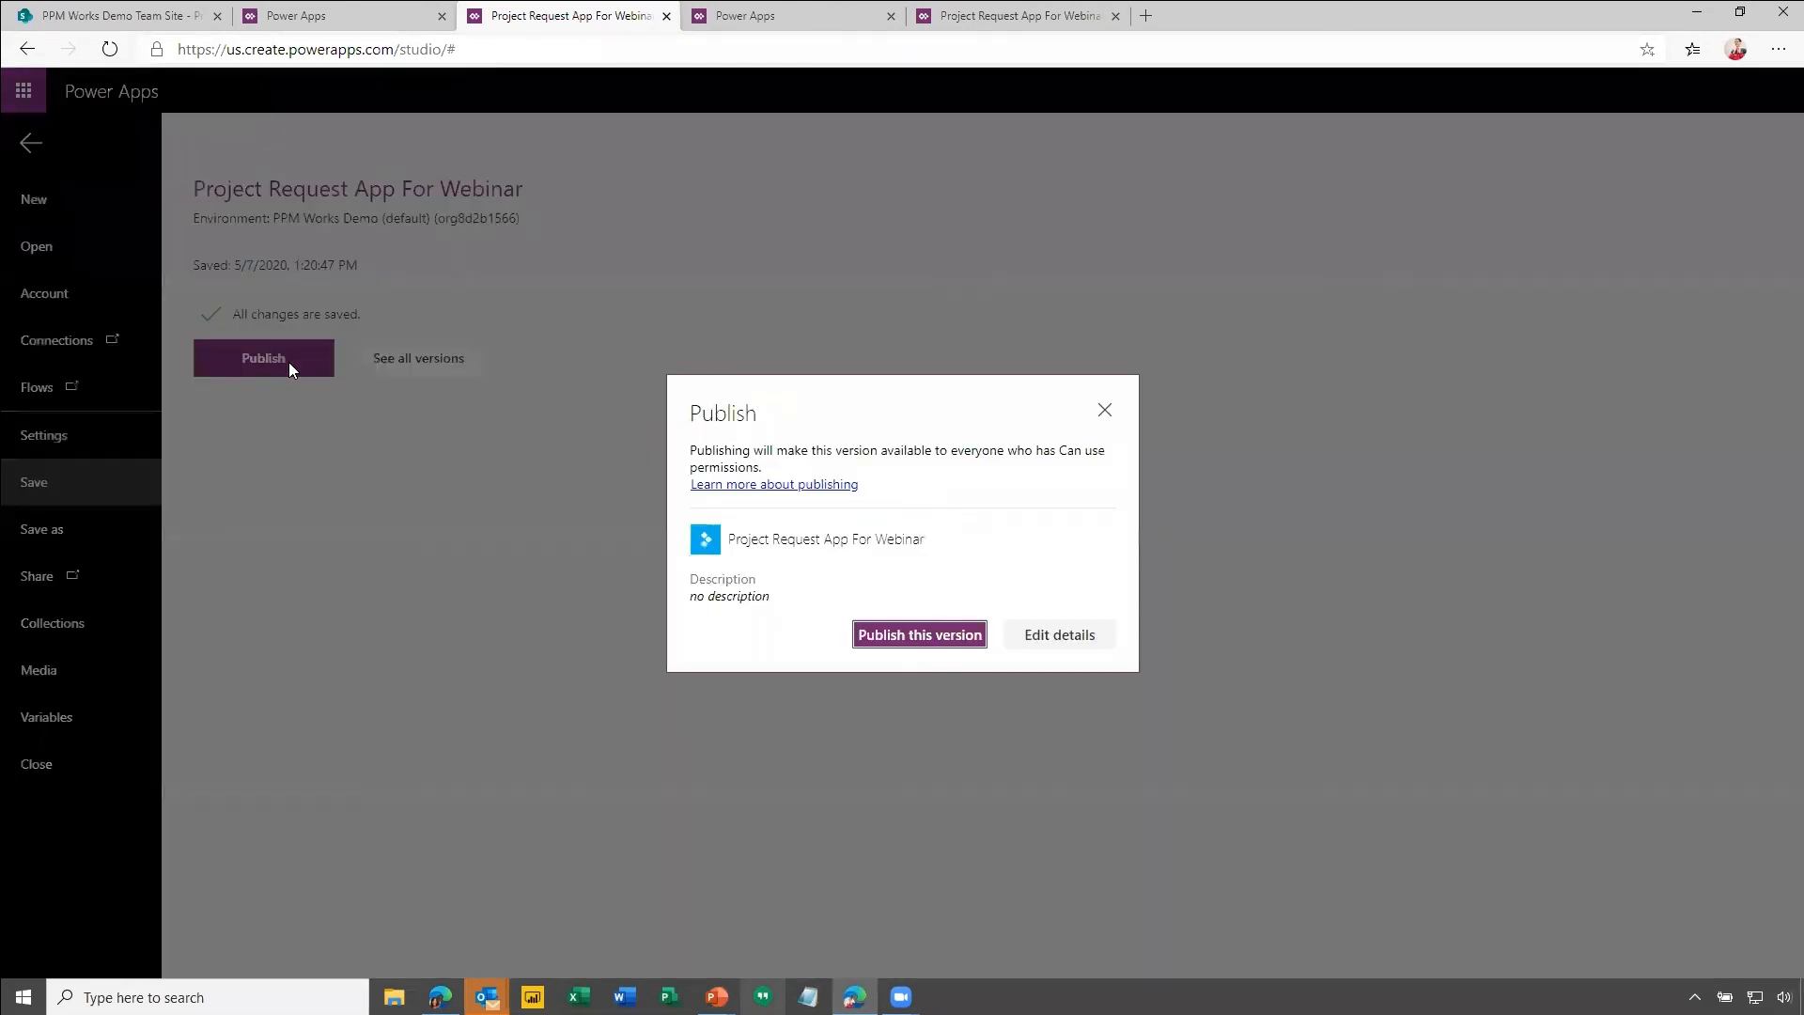
click(922, 637)
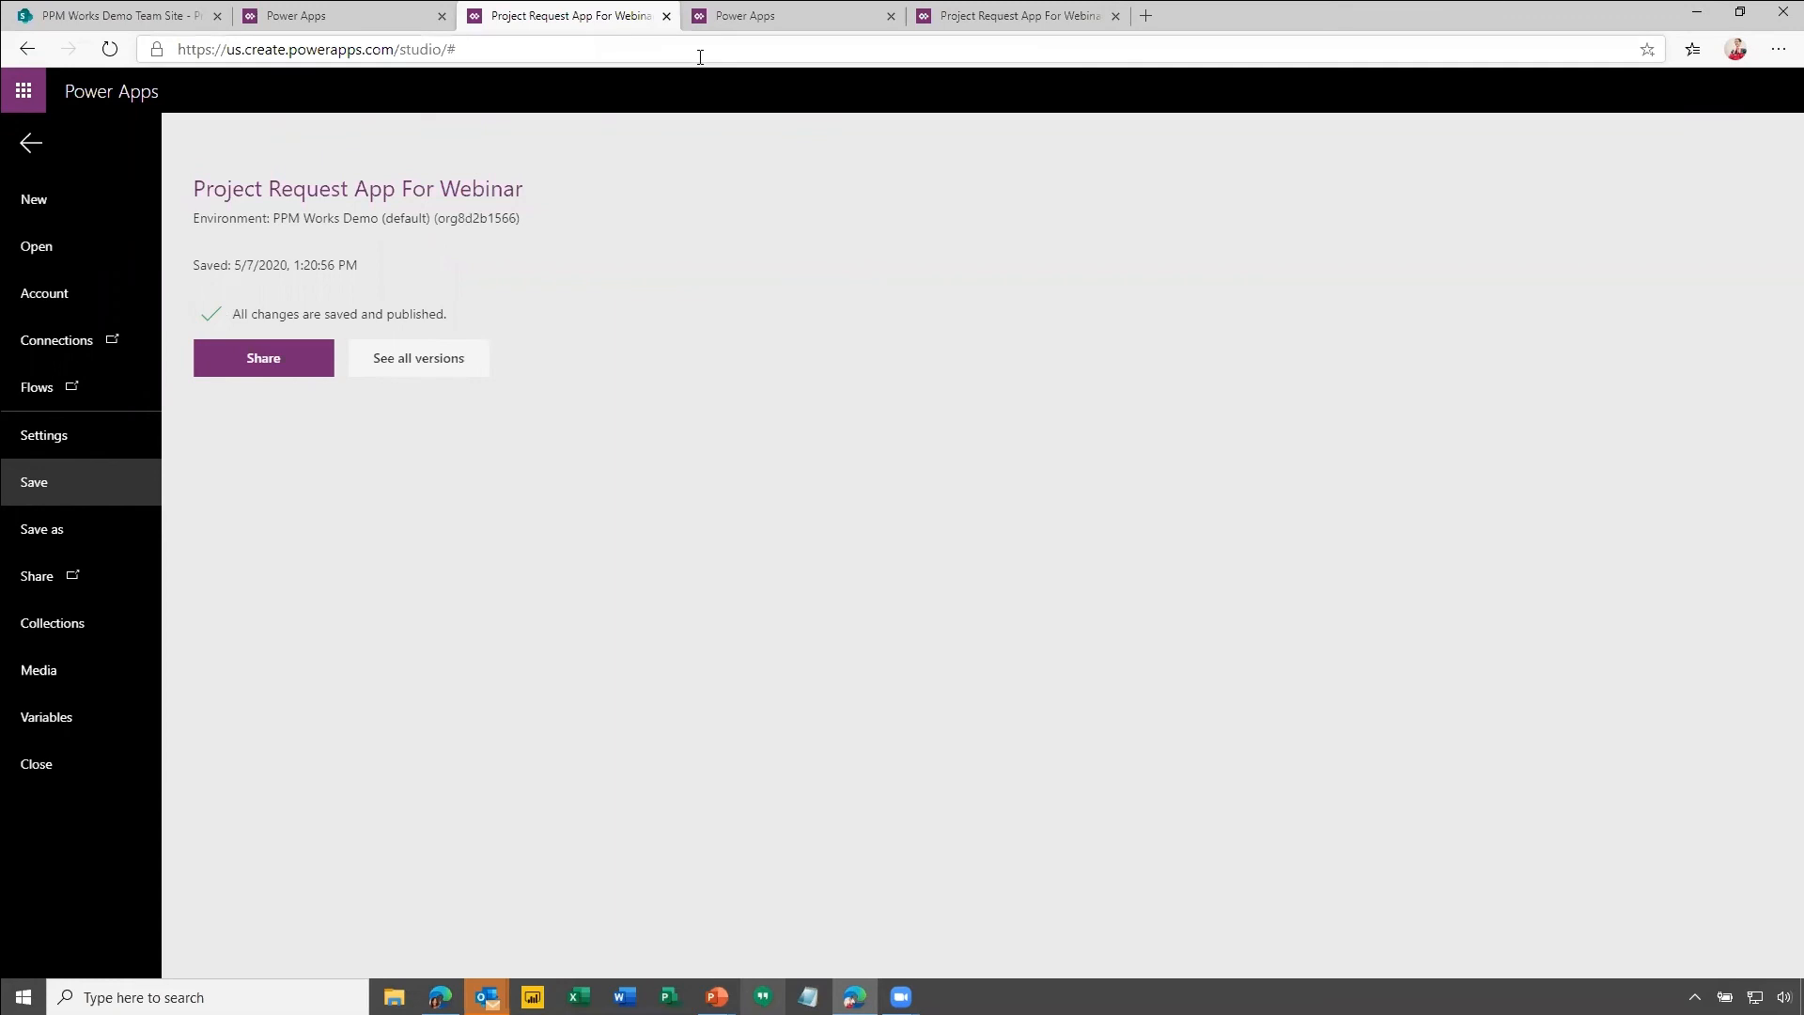
Launch the published Project Request App For Webinar from the home page and revisit the studio and SharePoint list pages.
click(747, 16)
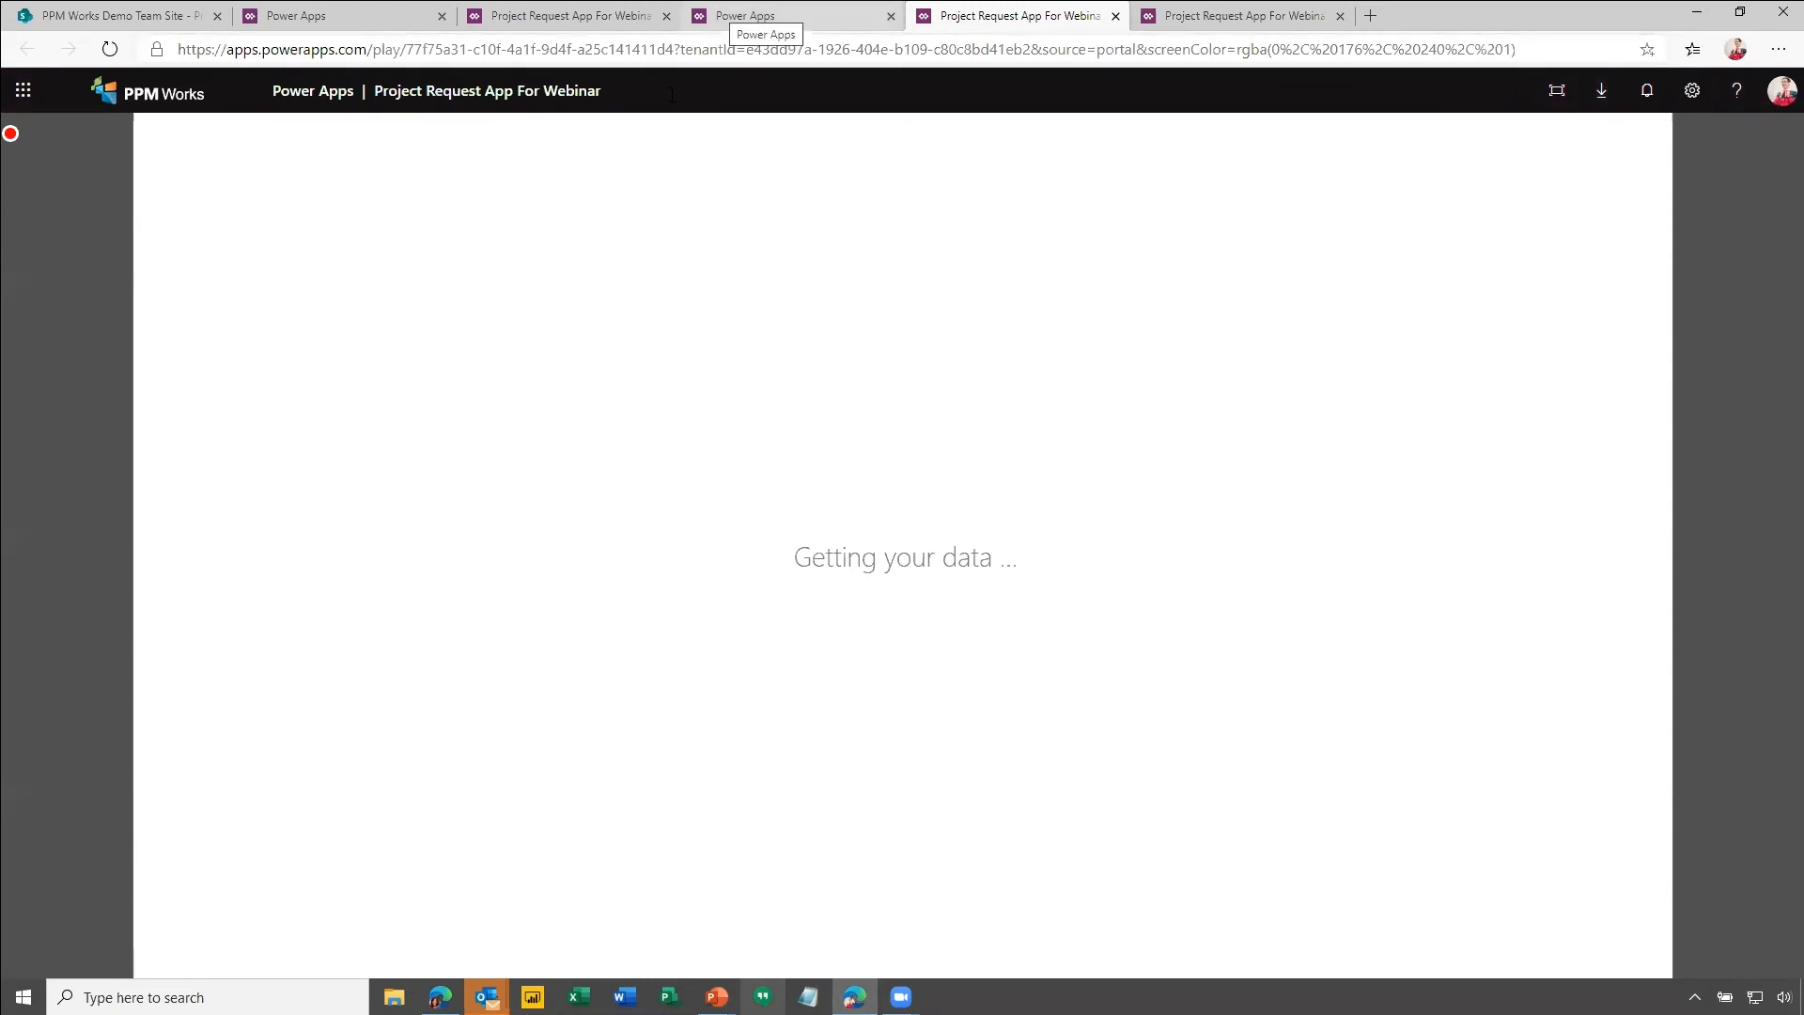
click(742, 16)
click(635, 16)
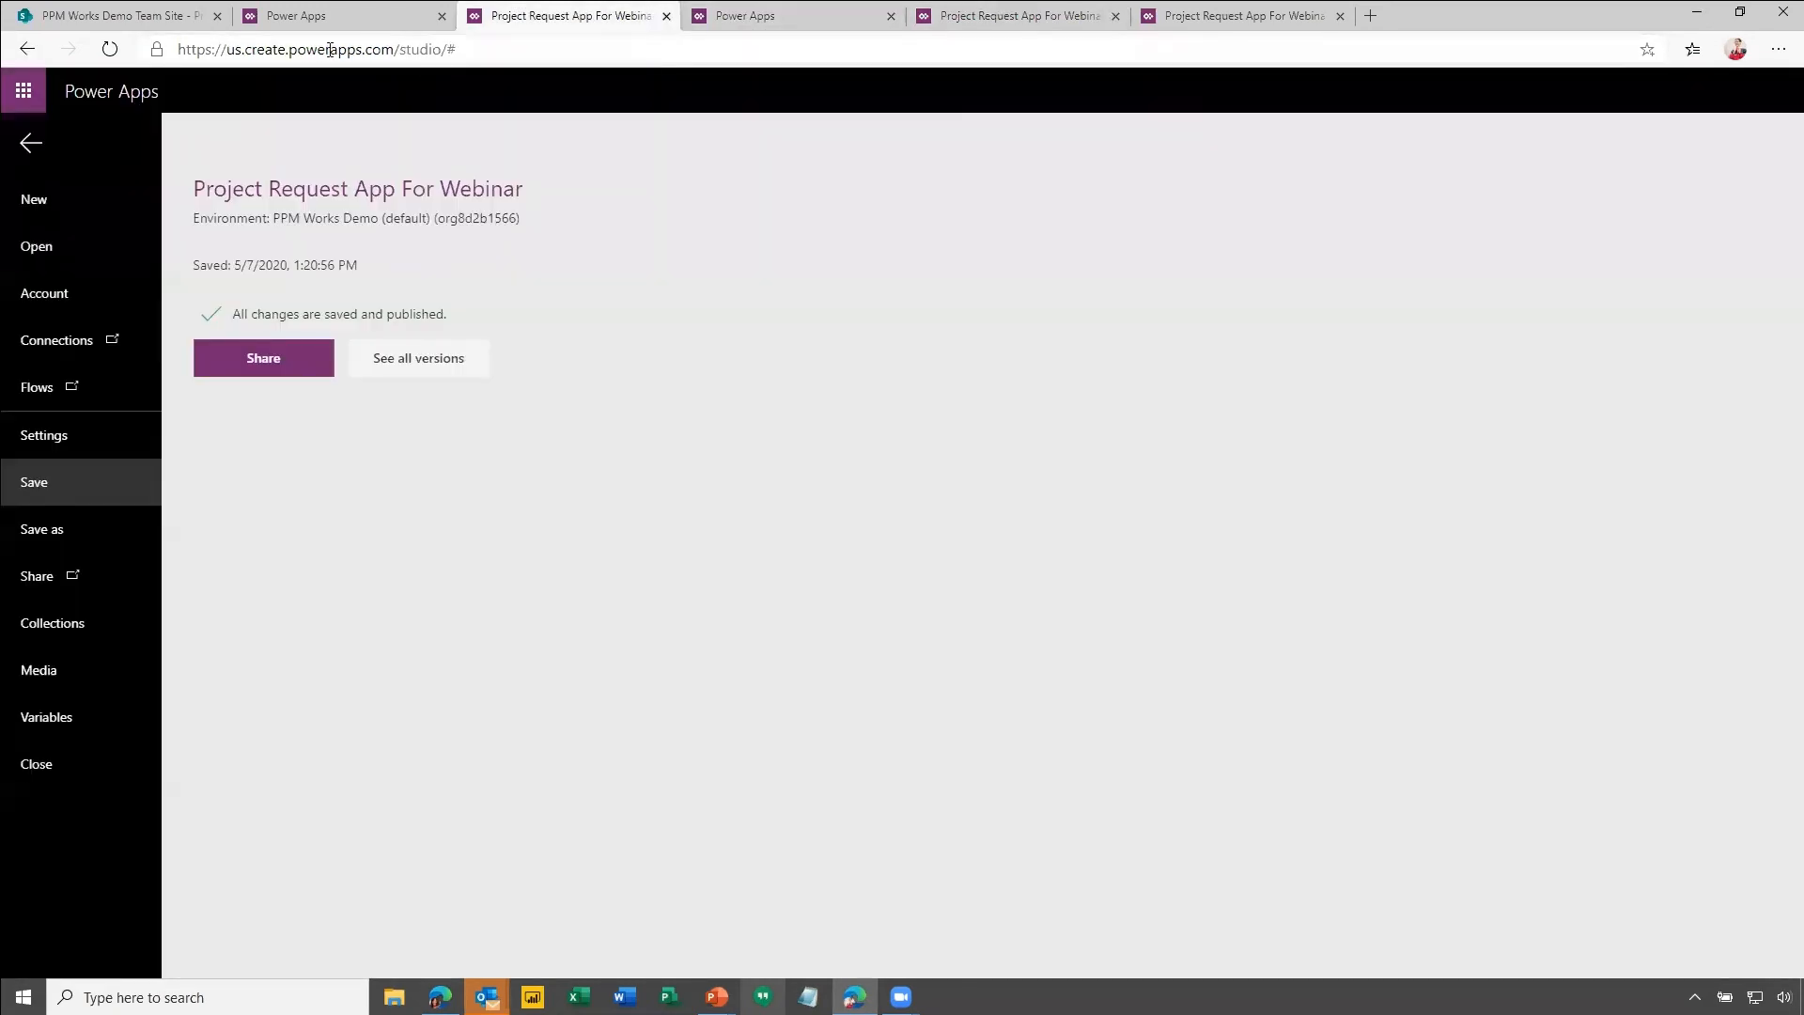
click(319, 16)
click(183, 16)
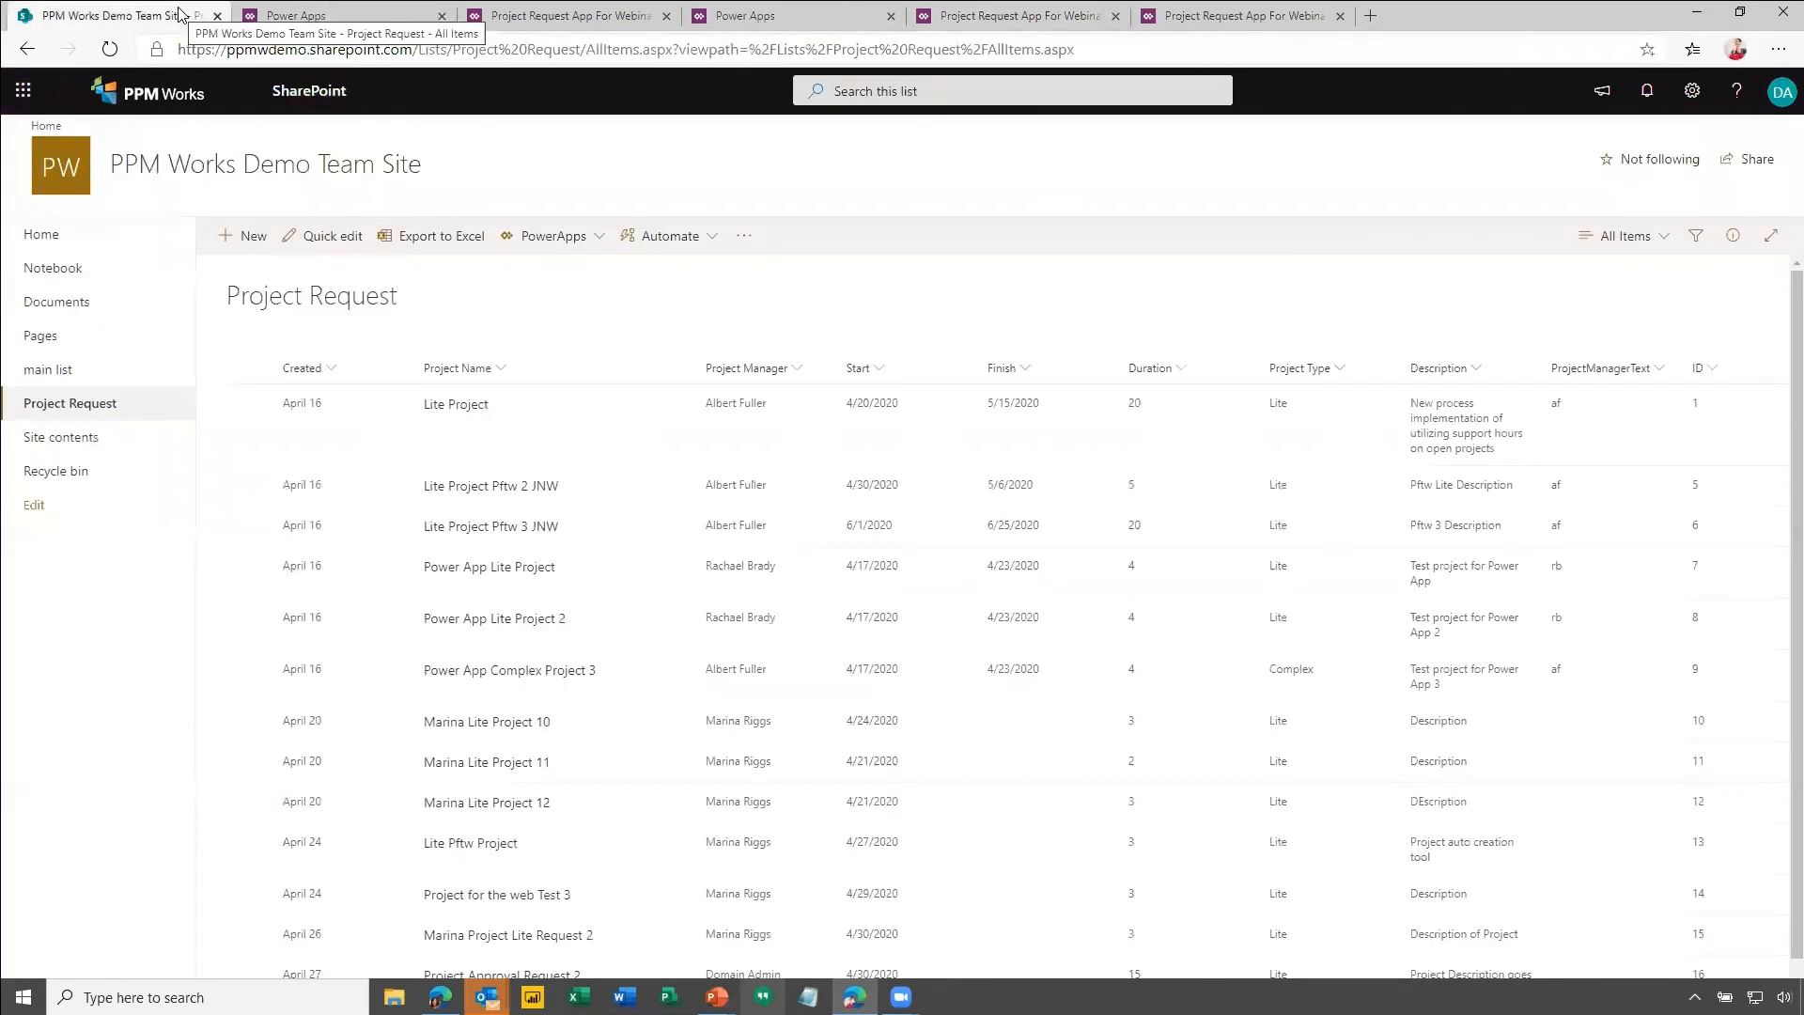
click(742, 16)
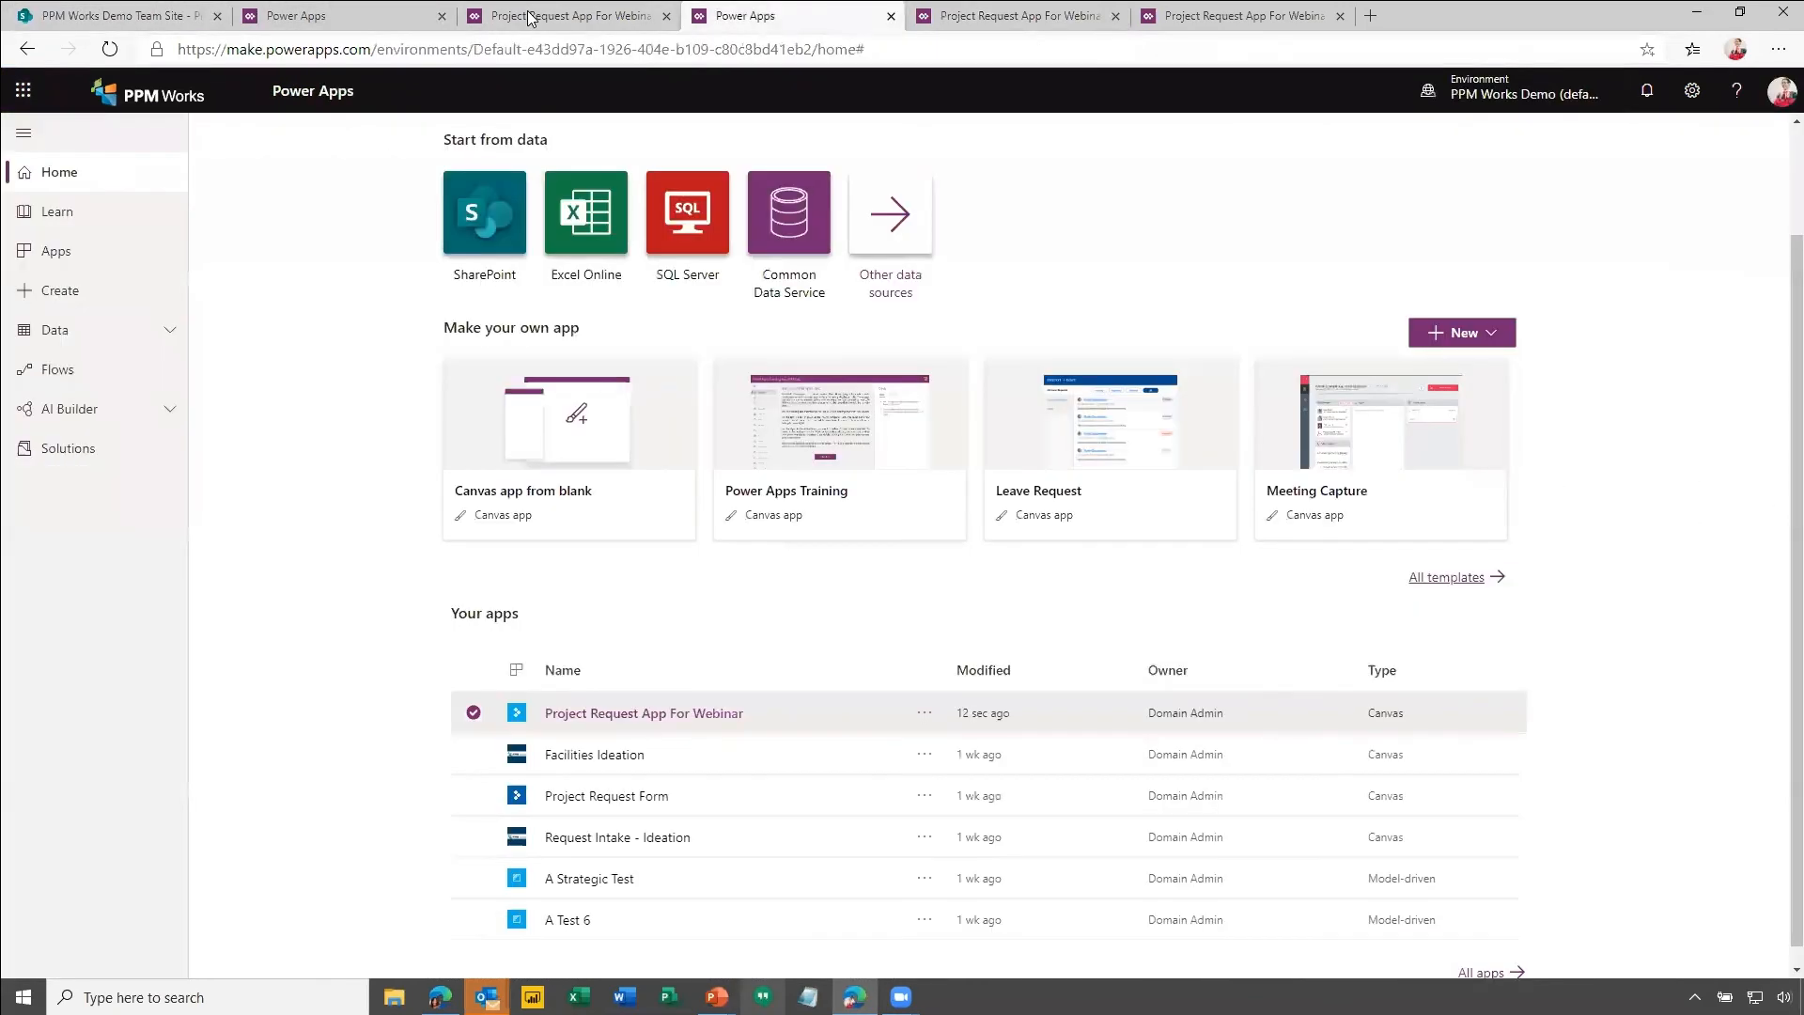
click(686, 716)
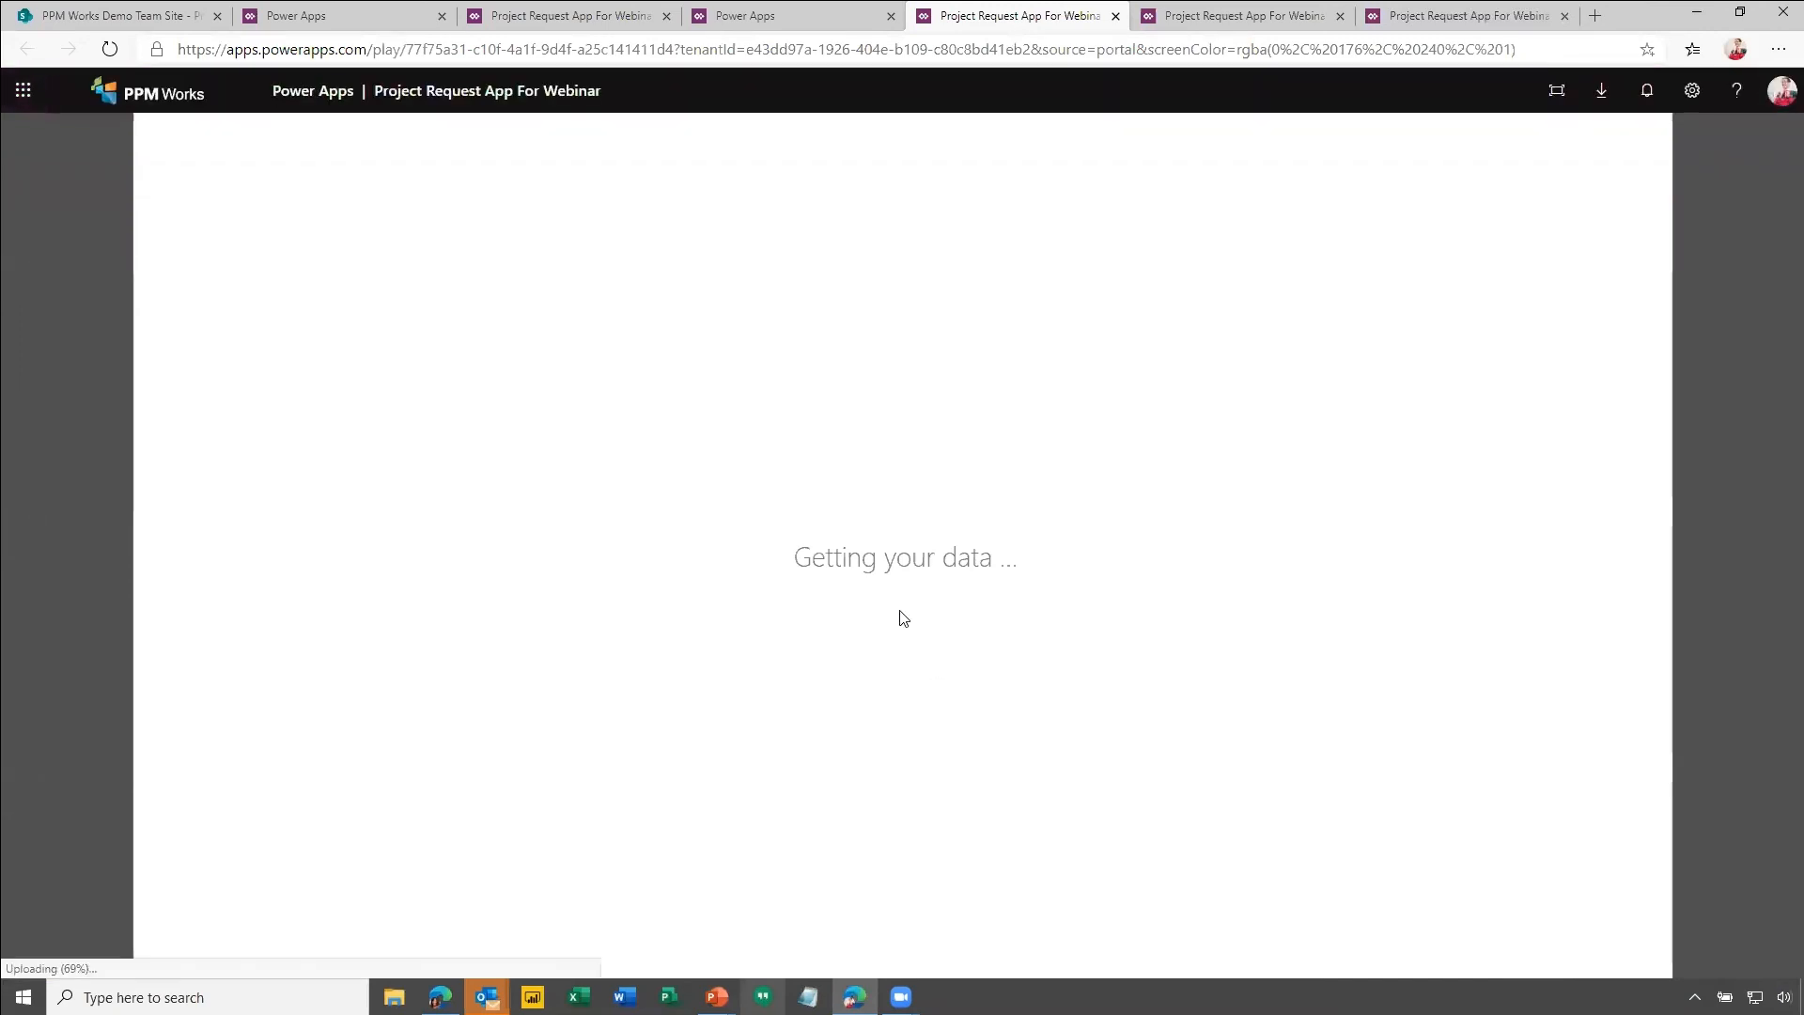
click(562, 13)
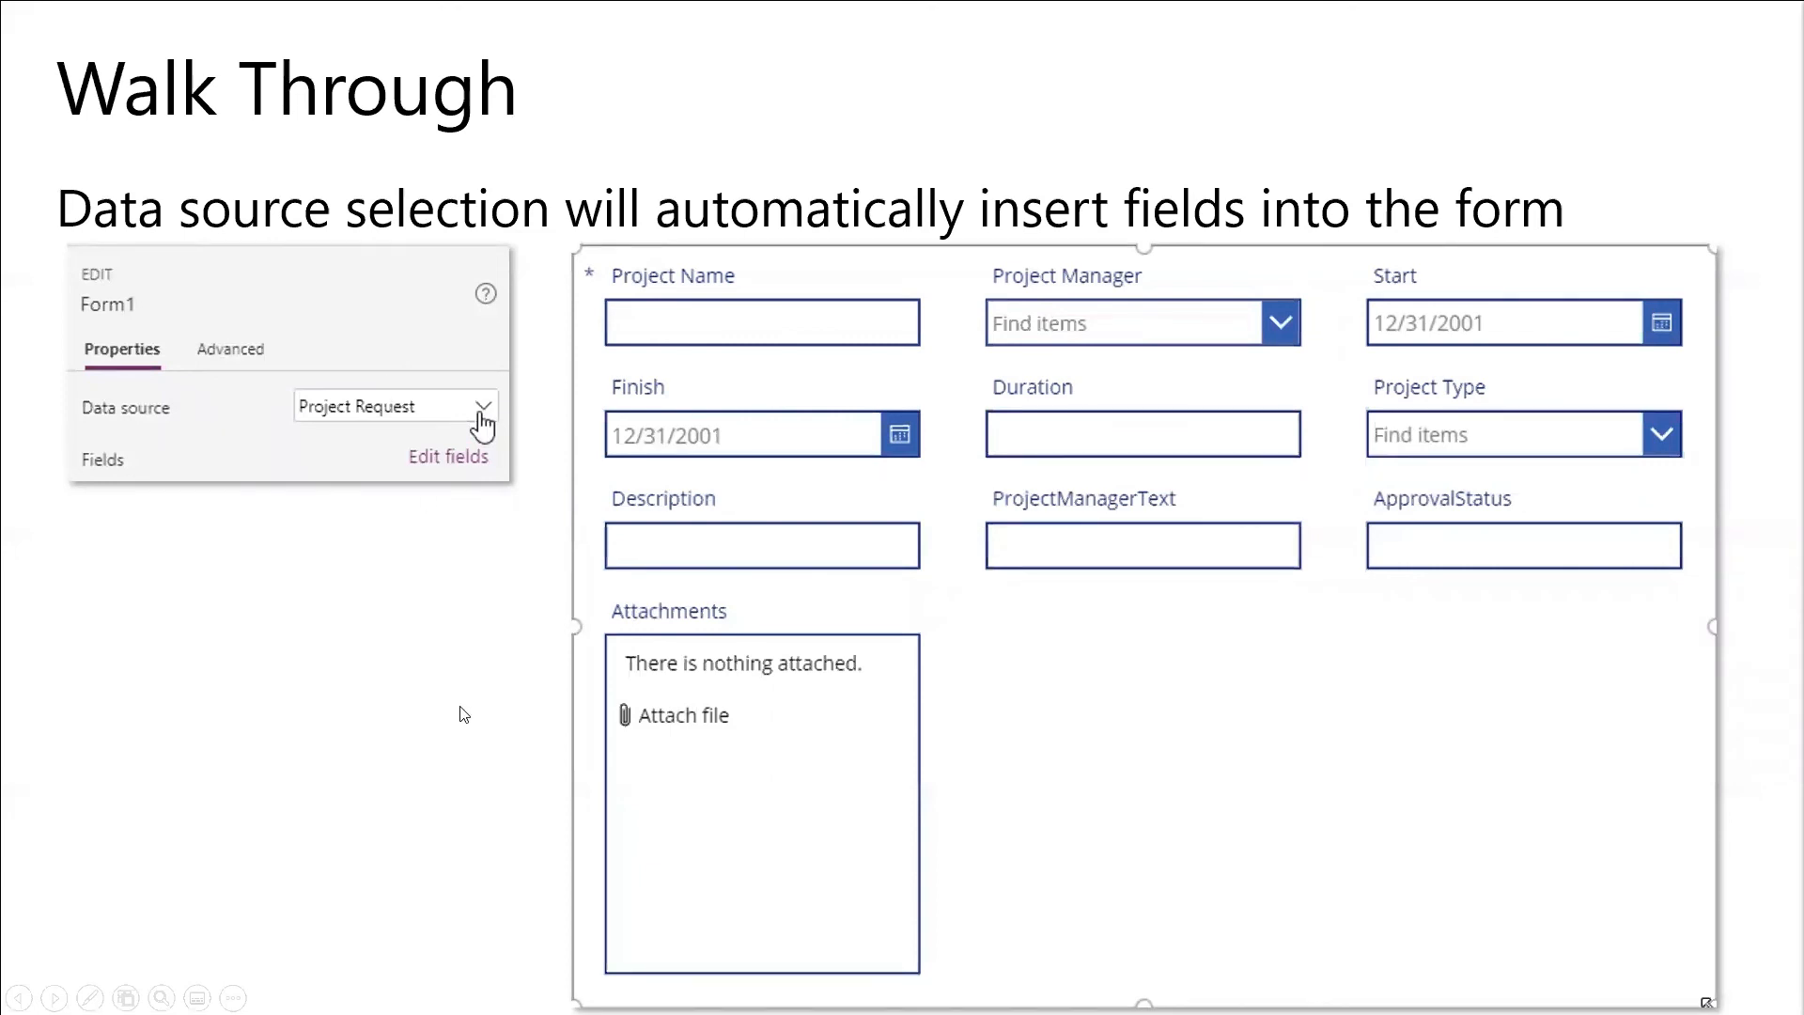
key(Right)
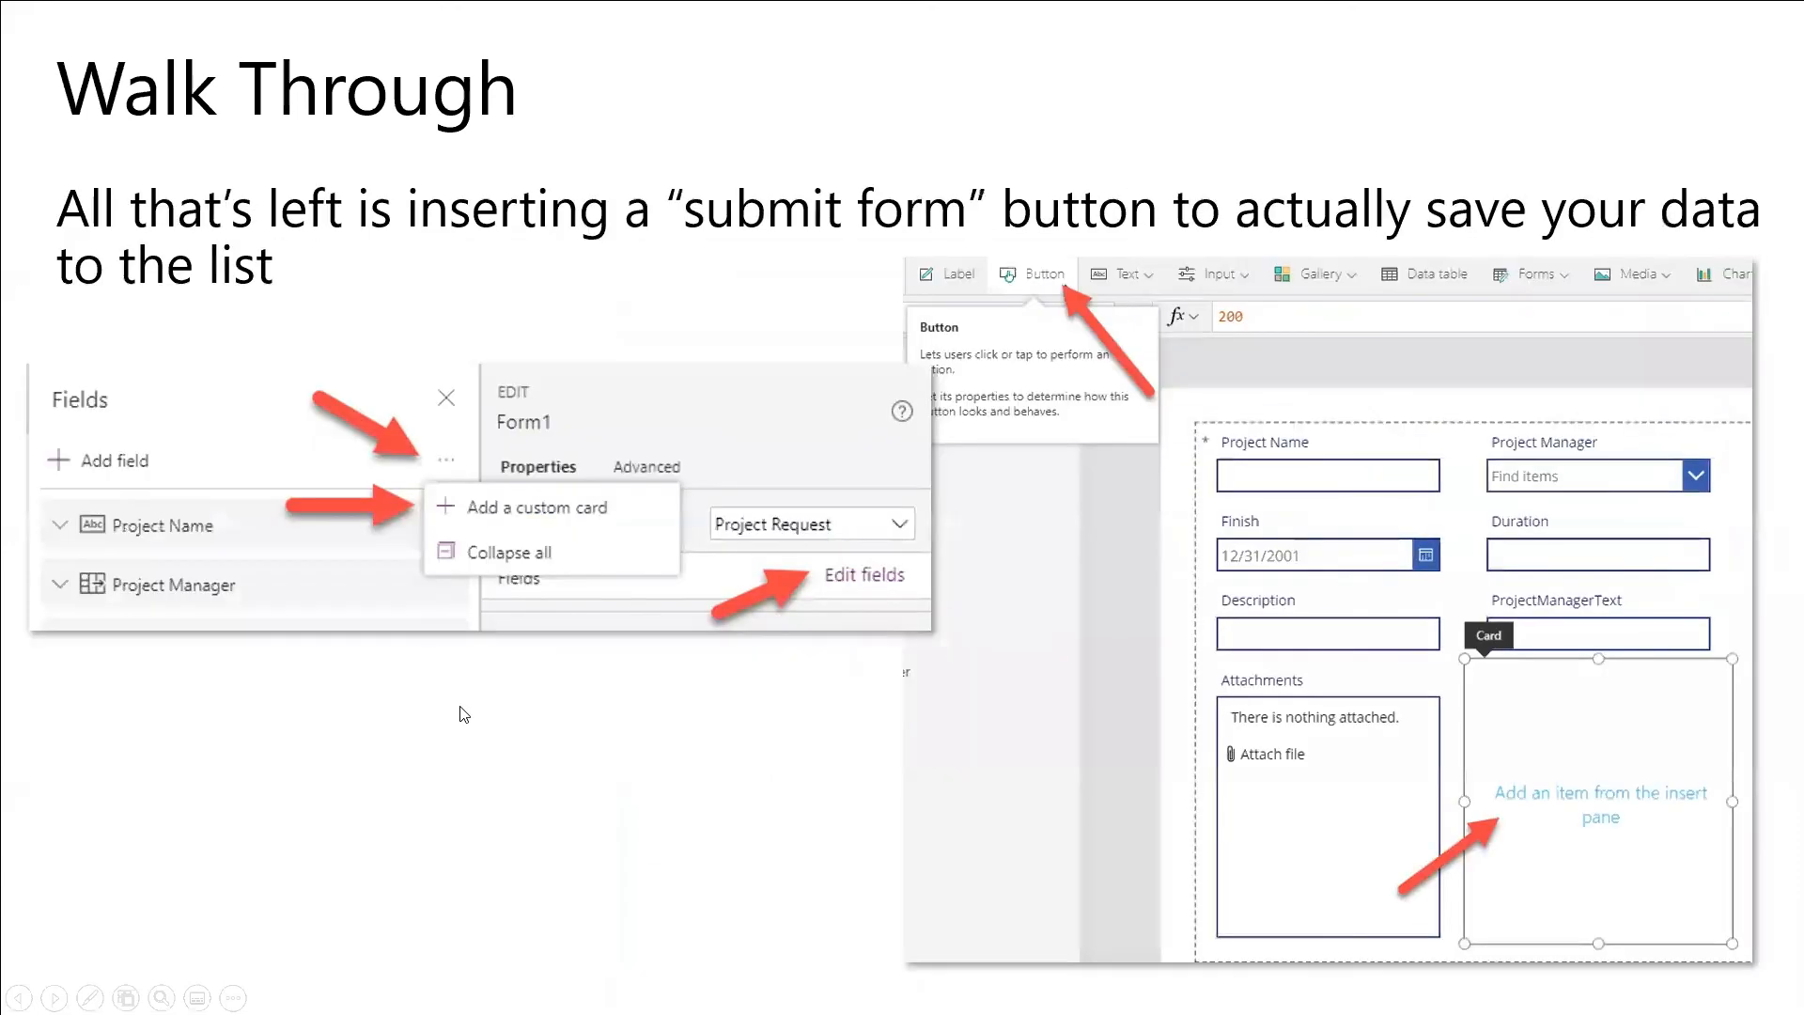